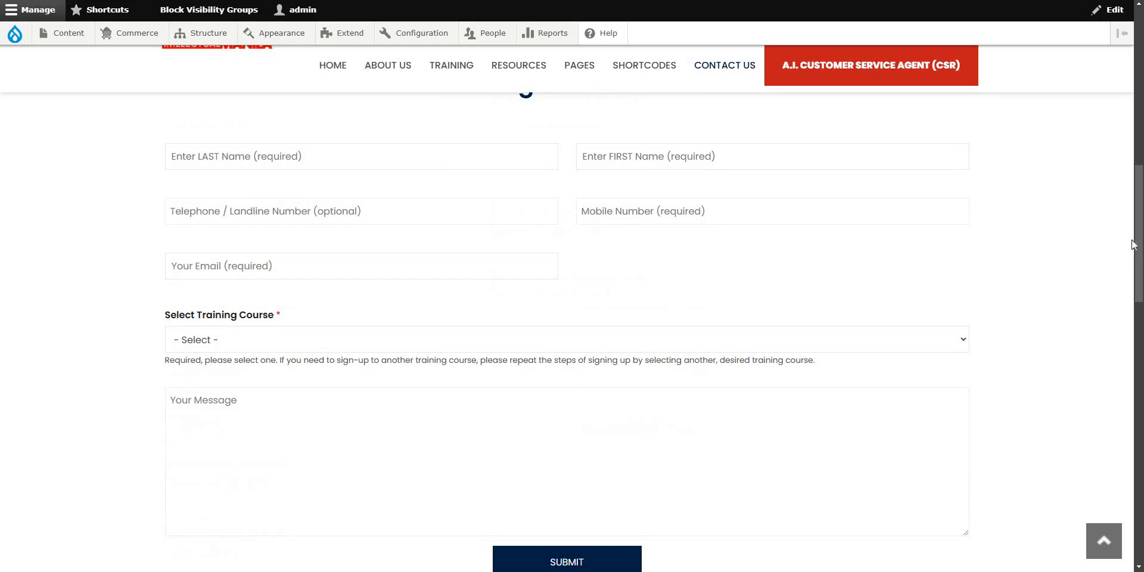
# Review the Contact Us Register Now form and its fields, including Last Name.
pyautogui.moveTo(1141, 241); pyautogui.dragTo(1140, 217)
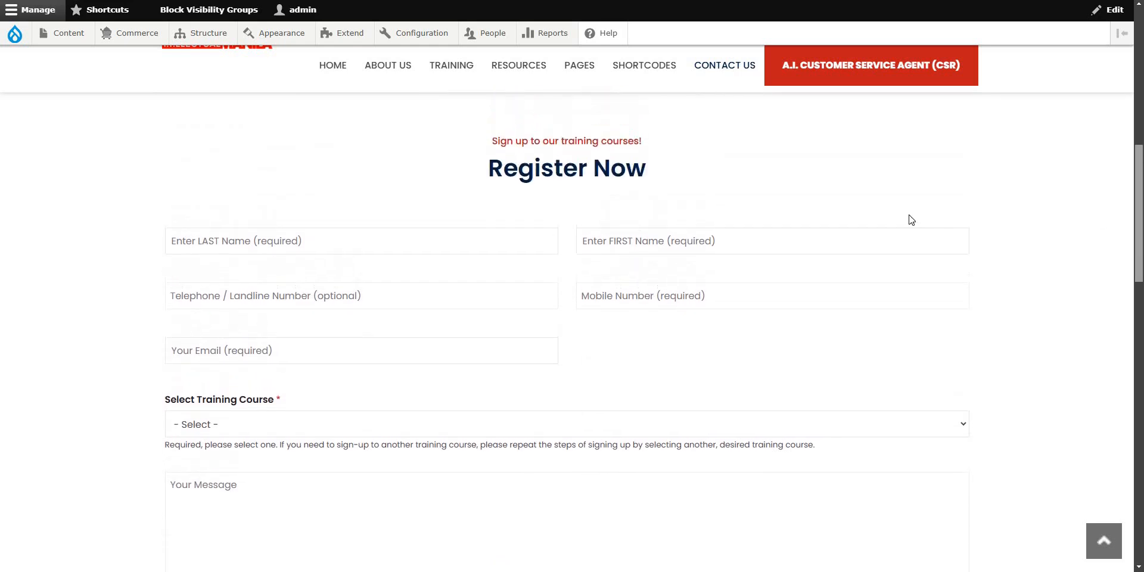
pyautogui.moveTo(478, 143); pyautogui.dragTo(745, 367)
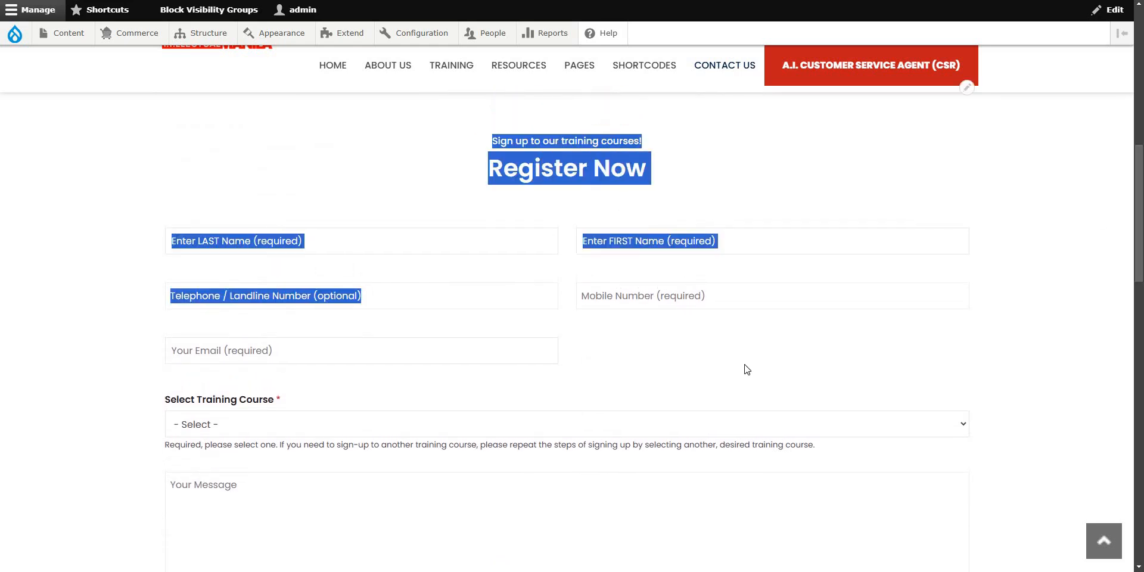
pyautogui.click(742, 345)
pyautogui.click(435, 241)
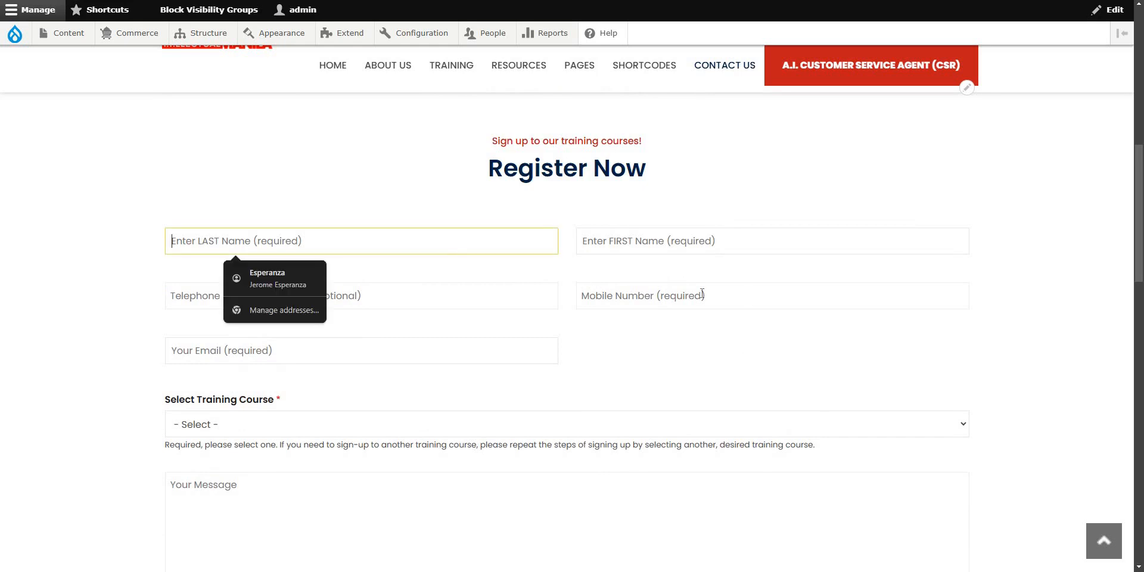
pyautogui.click(696, 359)
pyautogui.scroll(-3, 711, 319)
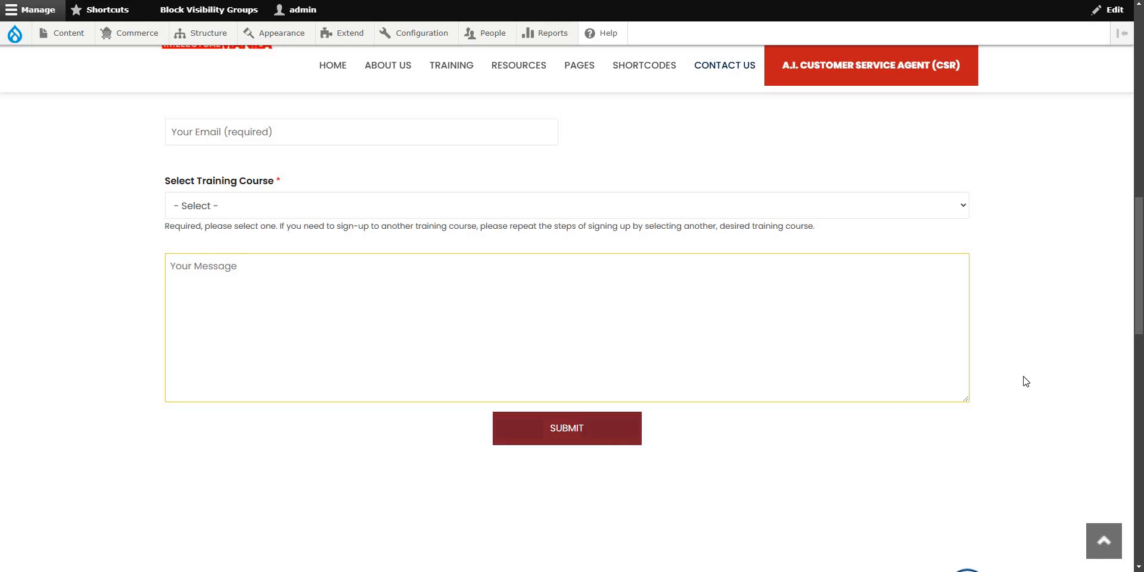
pyautogui.scroll(3, 1037, 384)
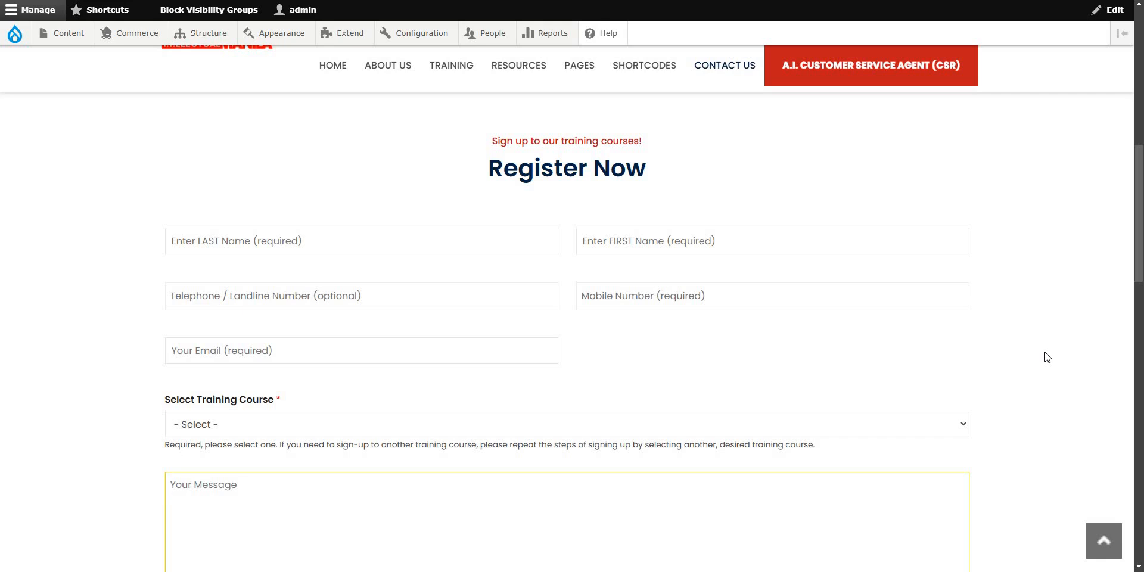
pyautogui.scroll(-1, 1141, 203)
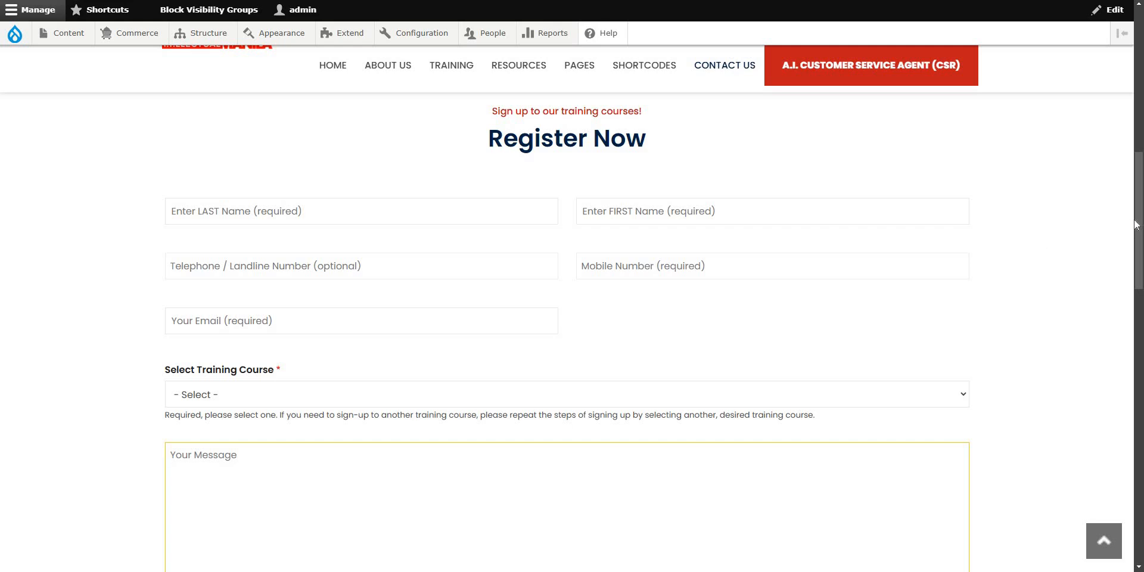
pyautogui.click(348, 216)
pyautogui.click(1050, 265)
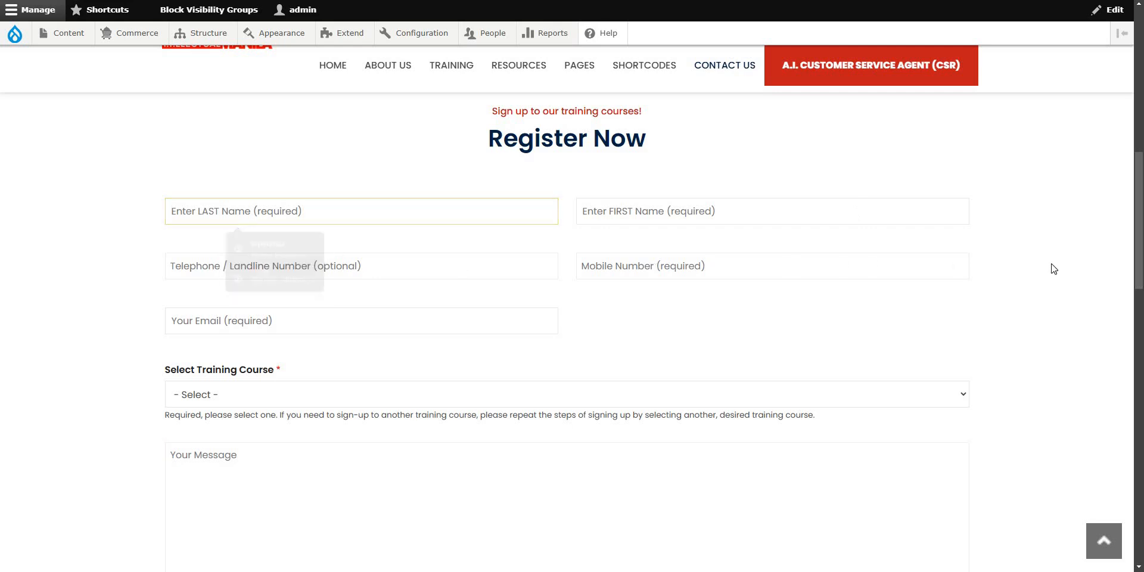
pyautogui.moveTo(1137, 225)
pyautogui.mouseDown()
pyautogui.moveTo(1137, 241)
pyautogui.moveTo(1140, 229)
pyautogui.mouseUp()
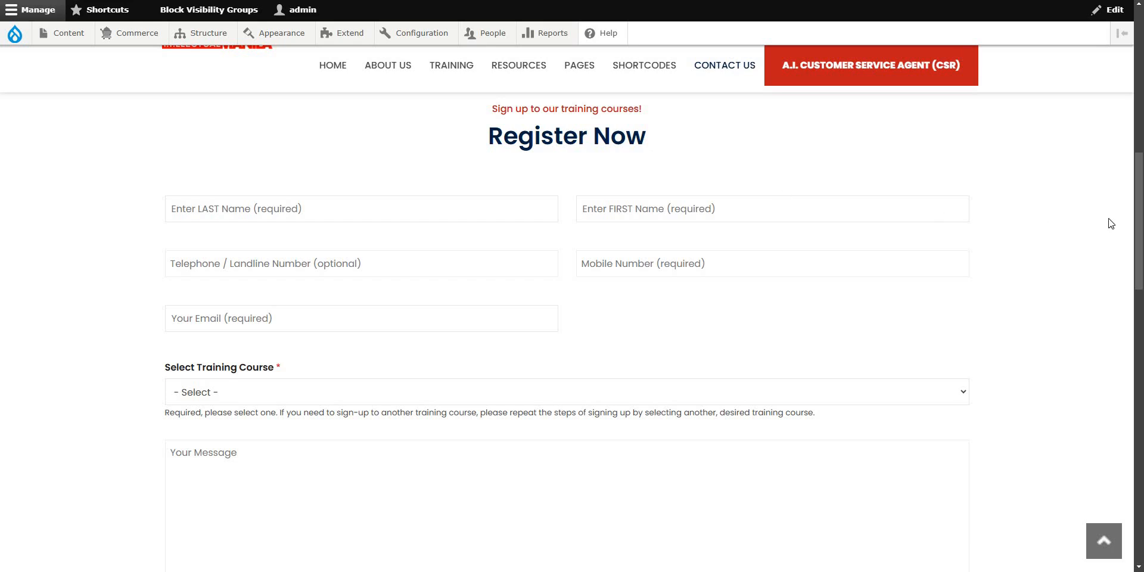
pyautogui.moveTo(1139, 189)
pyautogui.mouseDown()
pyautogui.moveTo(1132, 164)
pyautogui.moveTo(1061, 176)
pyautogui.mouseUp()
# Go to Manage > Extend and filter the module list by 'webform'.
pyautogui.moveTo(962, 138)
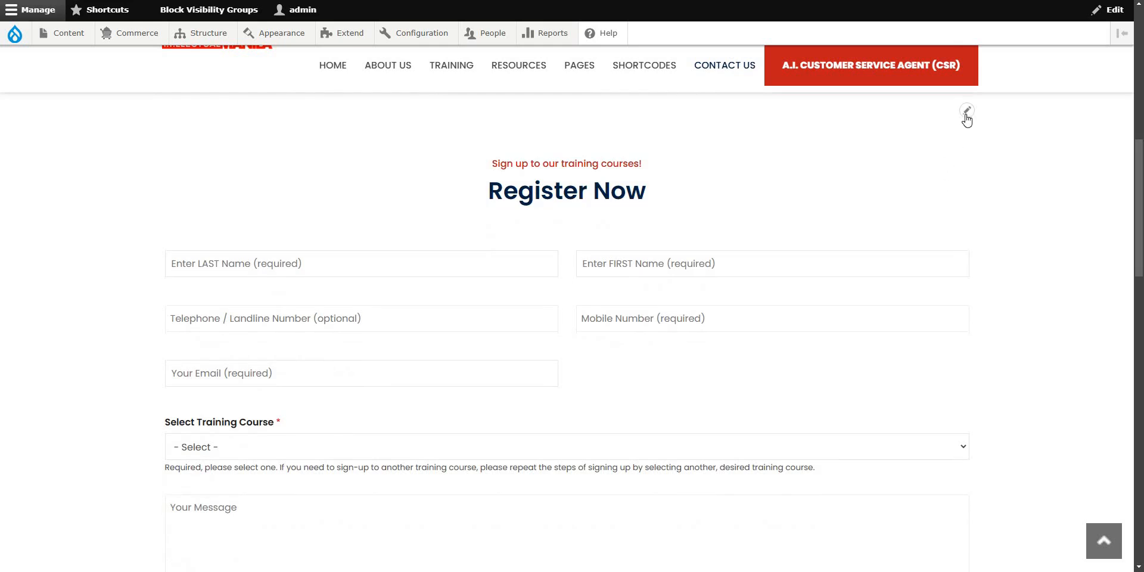
pyautogui.click(966, 113)
pyautogui.moveTo(1139, 187); pyautogui.dragTo(1023, 197)
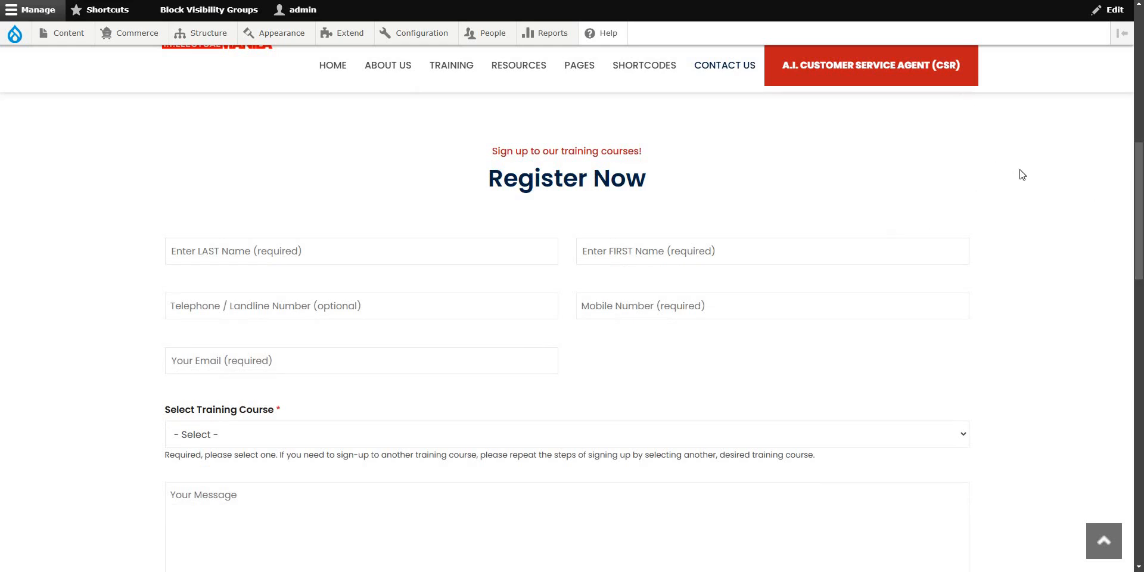
pyautogui.scroll(3, 1007, 185)
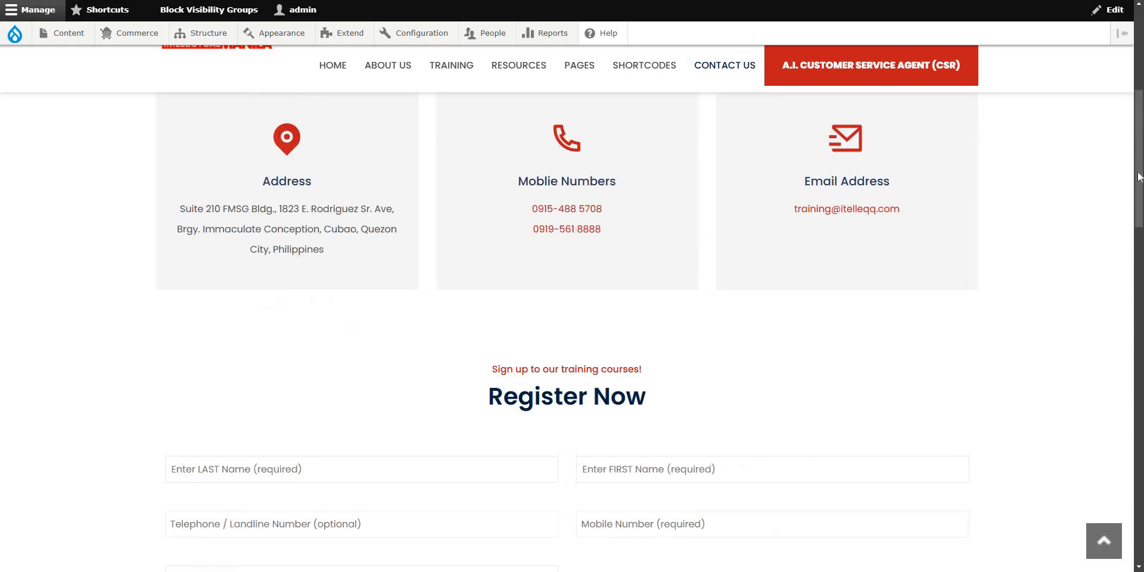
pyautogui.scroll(-3, 1138, 179)
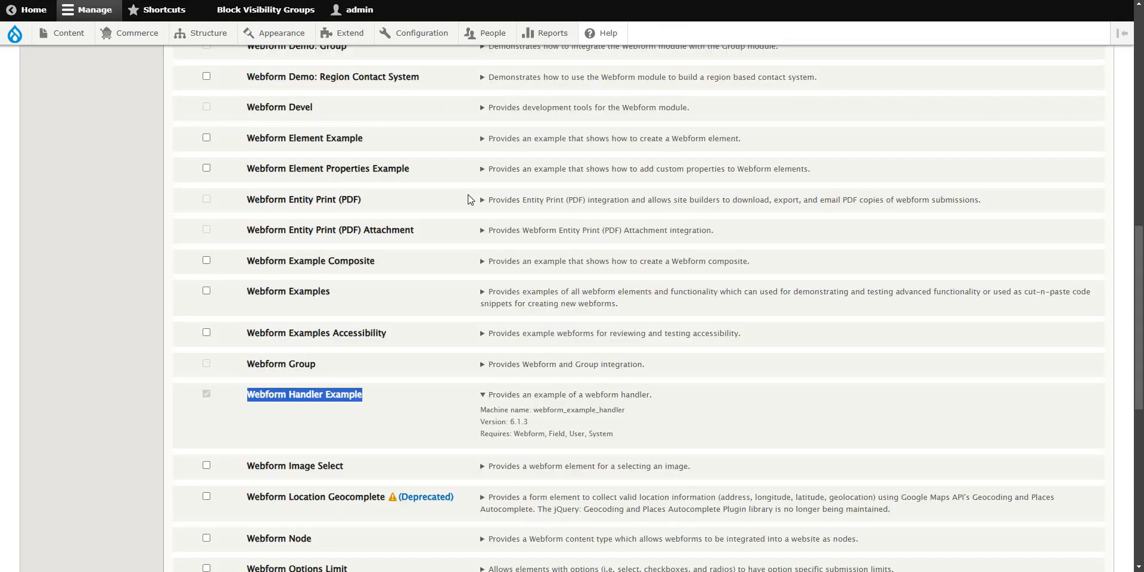
pyautogui.click(403, 400)
# Tick the Webform Examples checkbox in the webform-filtered Extend list.
pyautogui.scroll(10, 405, 364)
pyautogui.scroll(-4, 285, 390)
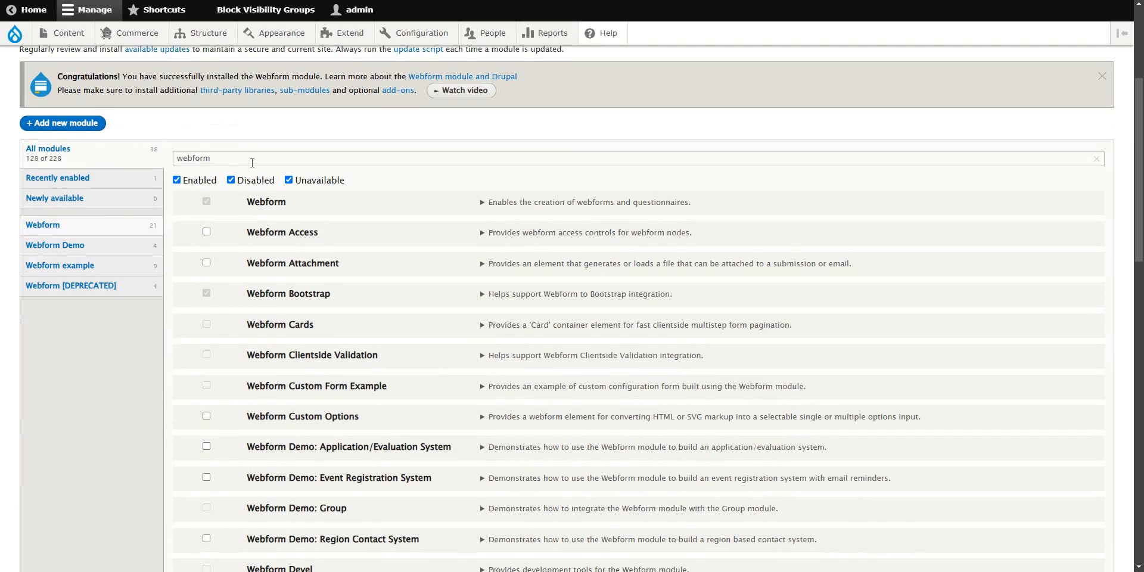
pyautogui.moveTo(227, 158); pyautogui.dragTo(128, 156)
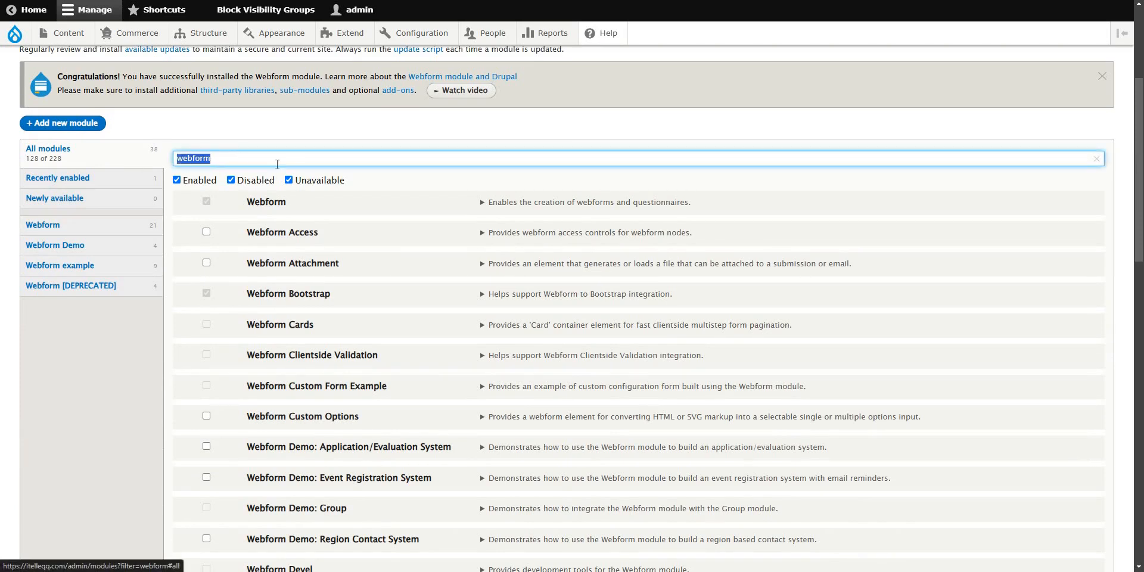
pyautogui.click(366, 153)
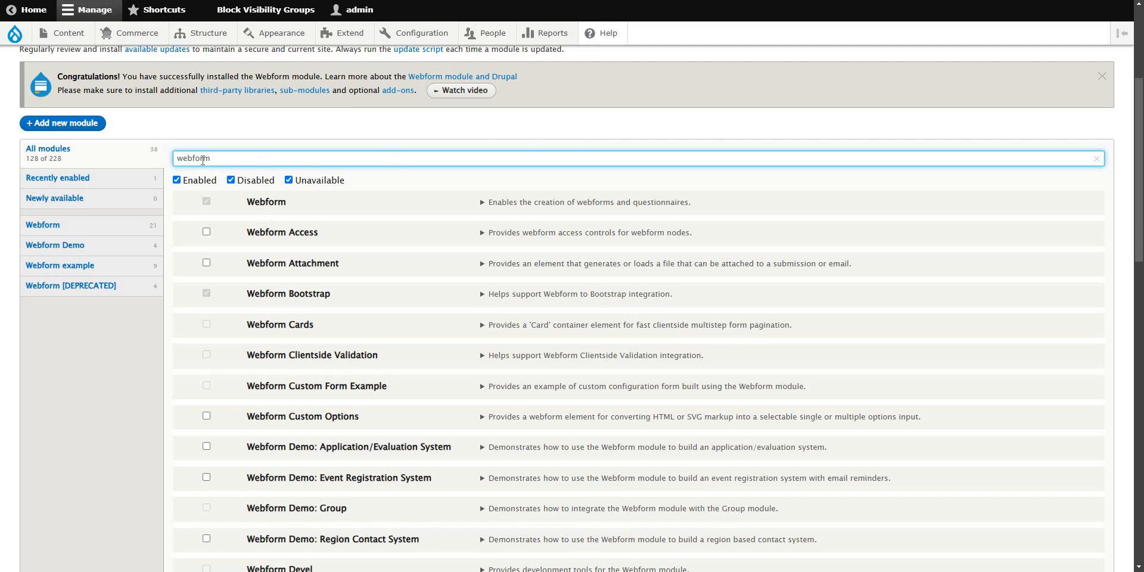
pyautogui.scroll(-7, 357, 268)
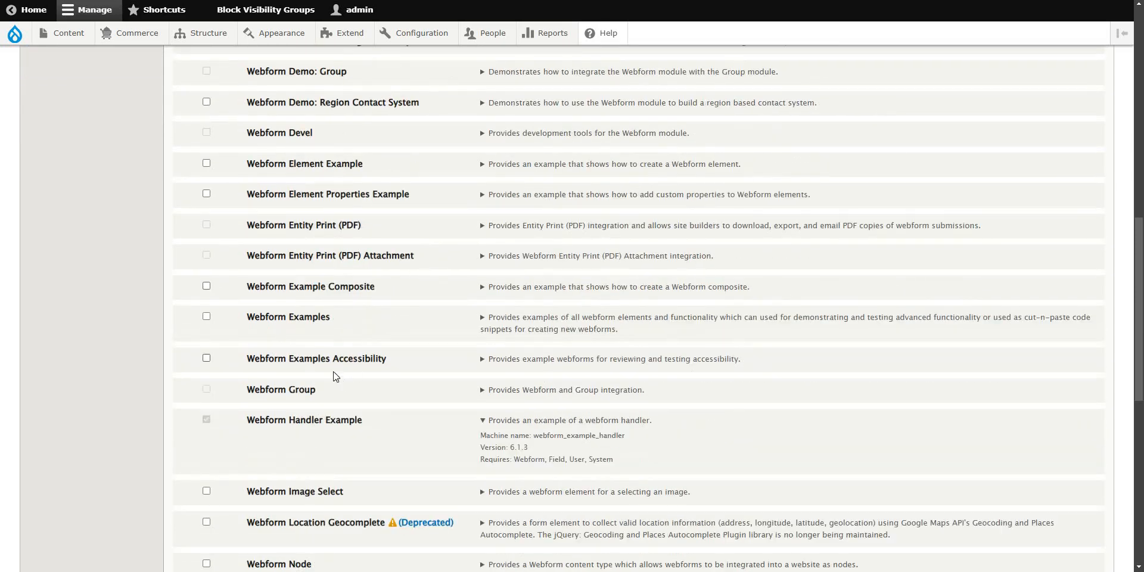
pyautogui.click(206, 317)
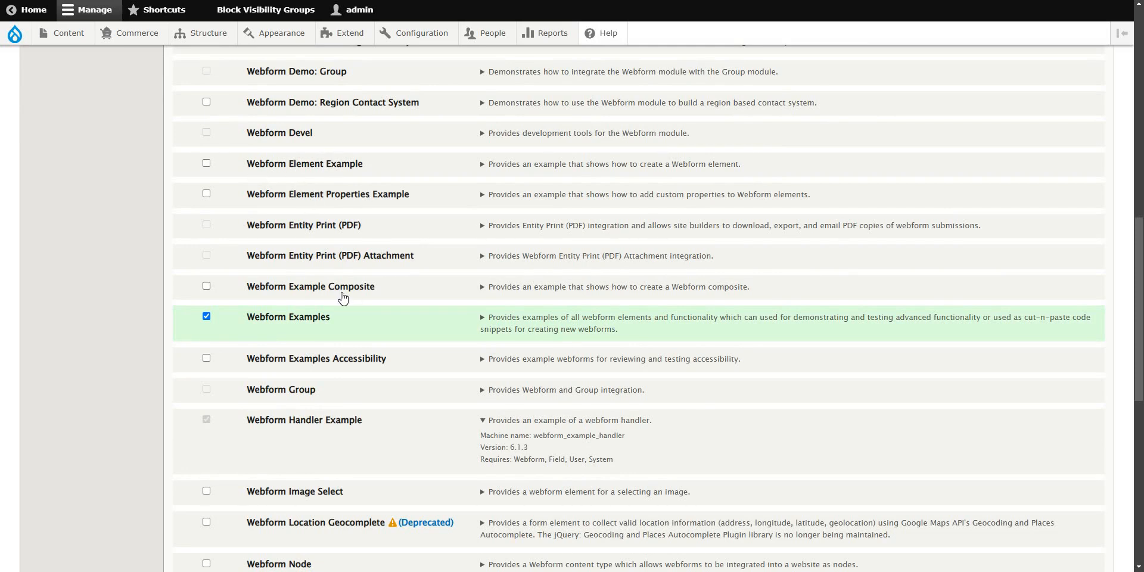
pyautogui.scroll(15, 286, 366)
# Filter by 'example' and tick Element, Element Properties, Example Composite and Examples Accessibility.
pyautogui.click(256, 377)
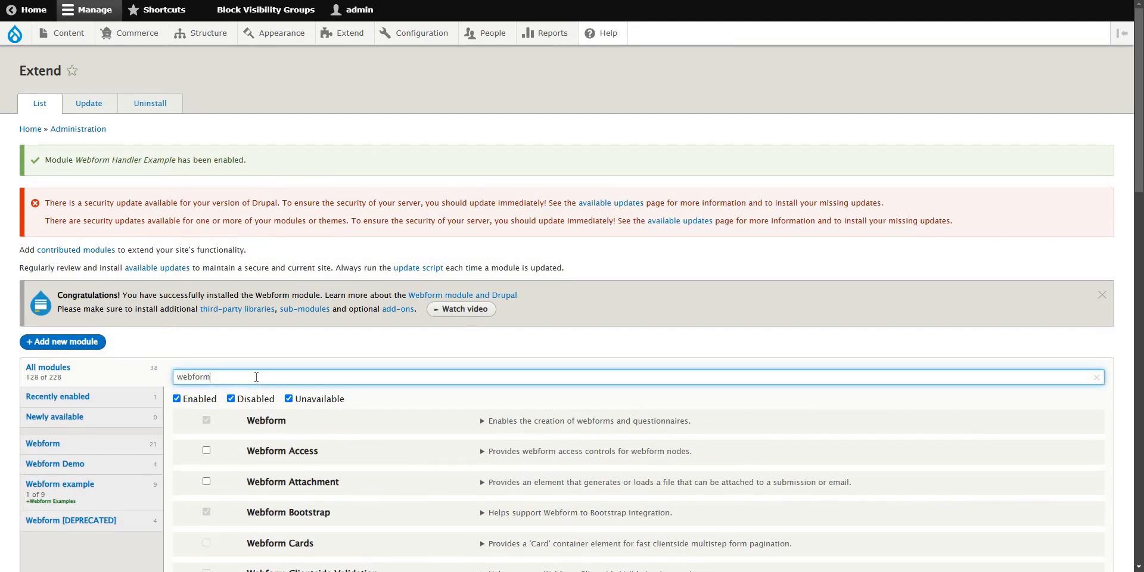
pyautogui.write('exam')
pyautogui.scroll(-3, 422, 315)
pyautogui.write('ple')
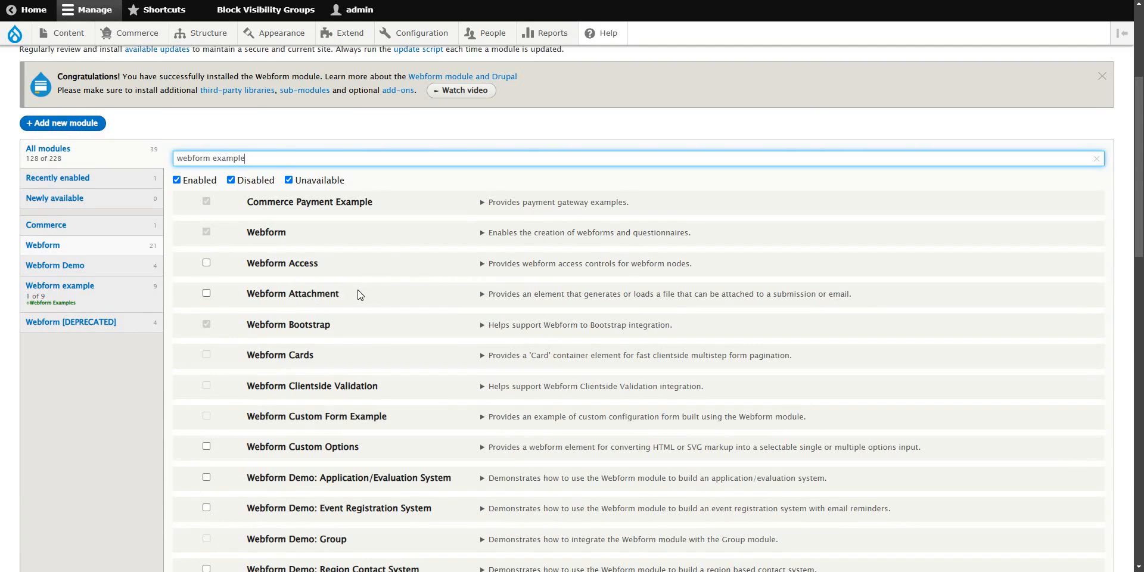
pyautogui.write('s')
pyautogui.press('BackSpace')
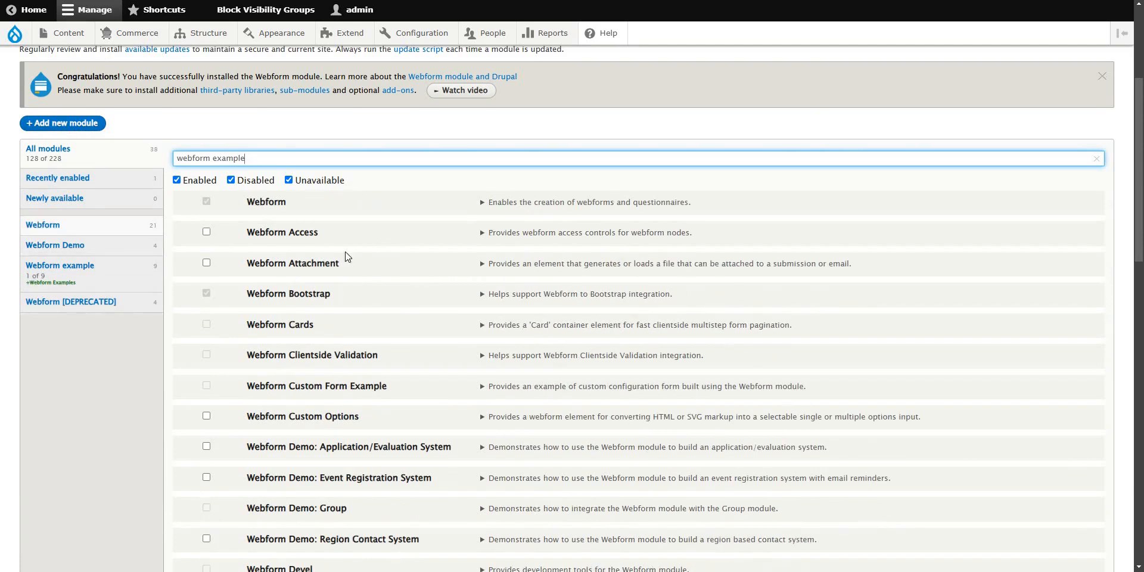
pyautogui.scroll(-6, 338, 419)
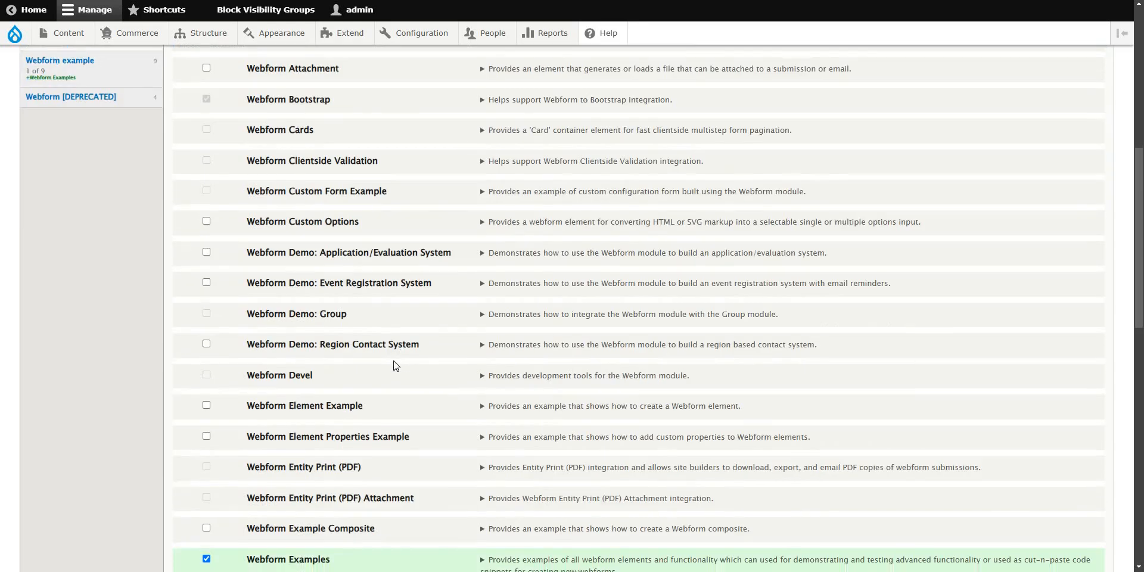
pyautogui.click(206, 194)
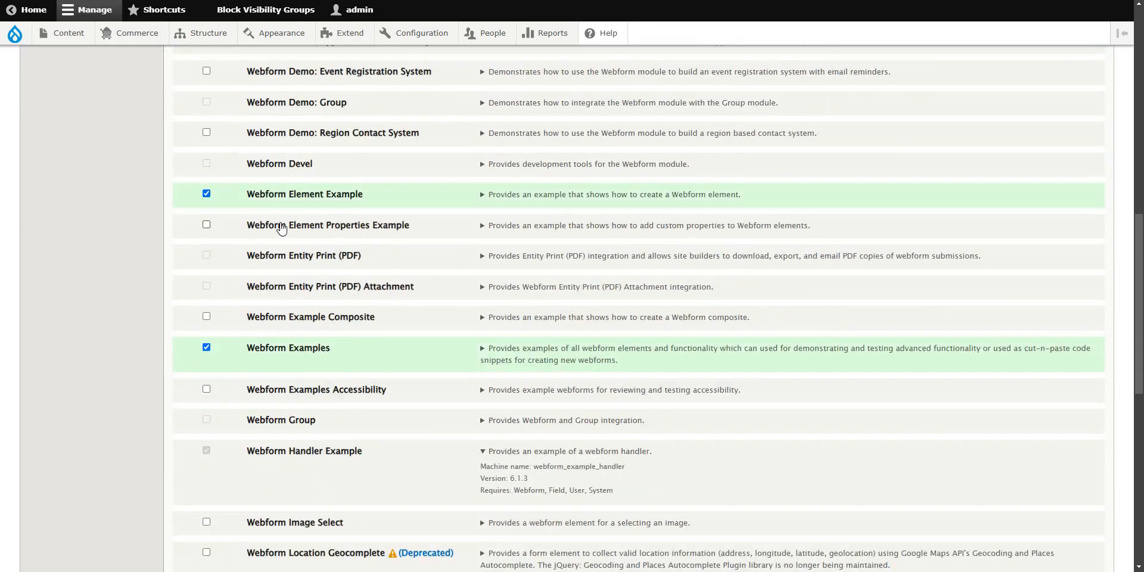
pyautogui.click(206, 226)
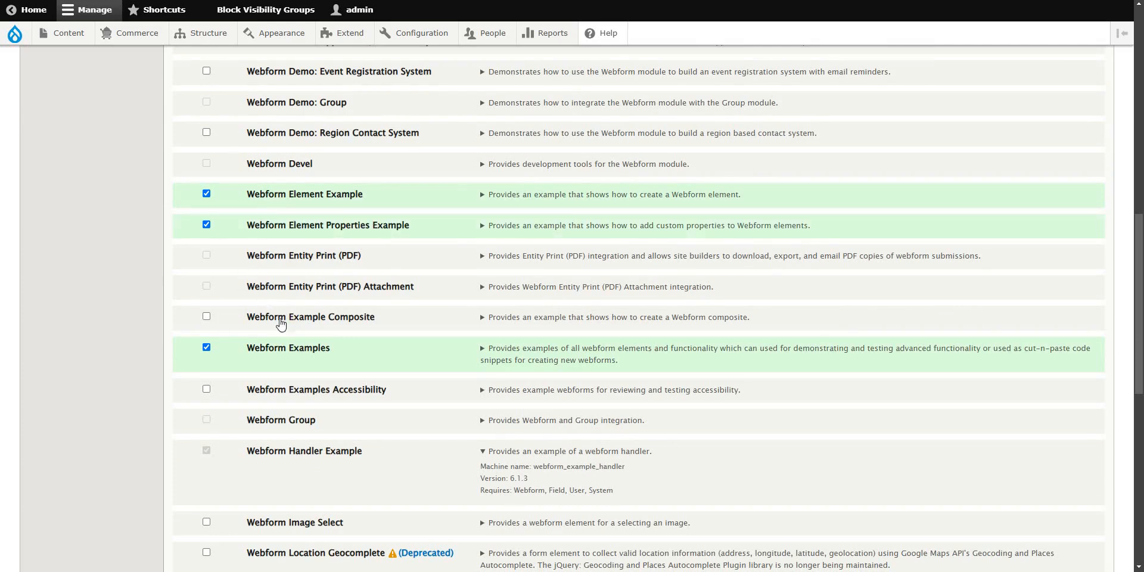
pyautogui.click(206, 316)
pyautogui.scroll(-3, 380, 298)
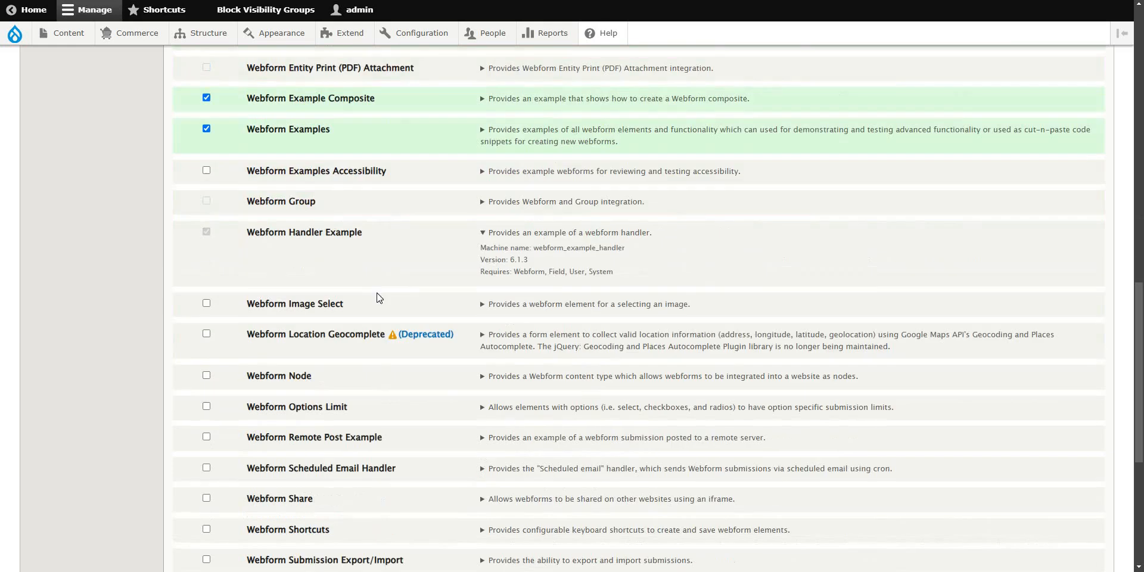
pyautogui.click(206, 171)
# Narrow the filter to just 'example' and tick the Remote Post and Variant example modules.
pyautogui.scroll(-3, 233, 335)
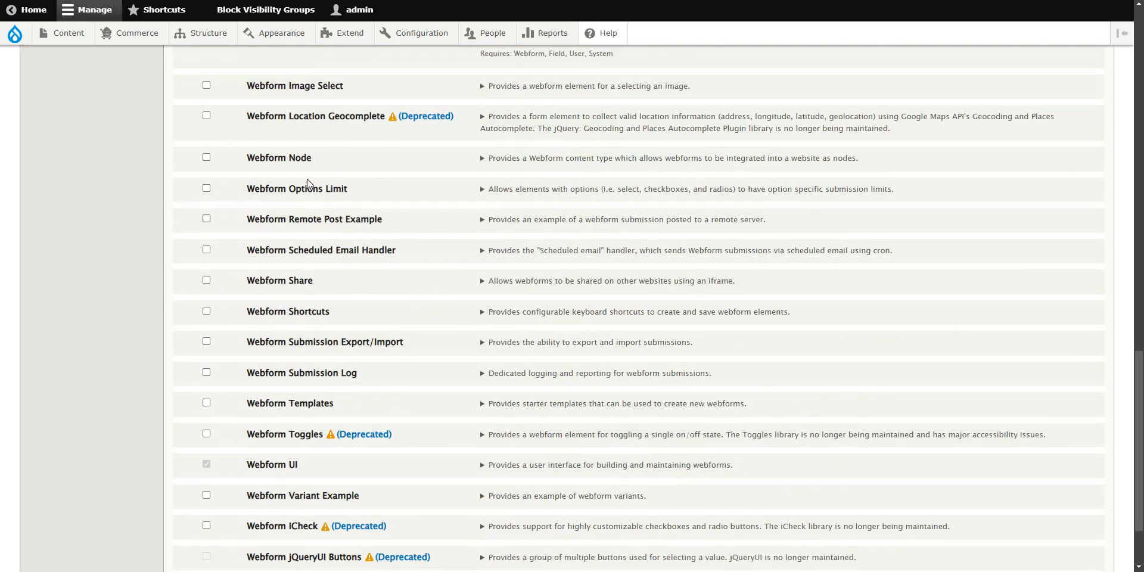
pyautogui.scroll(12, 298, 191)
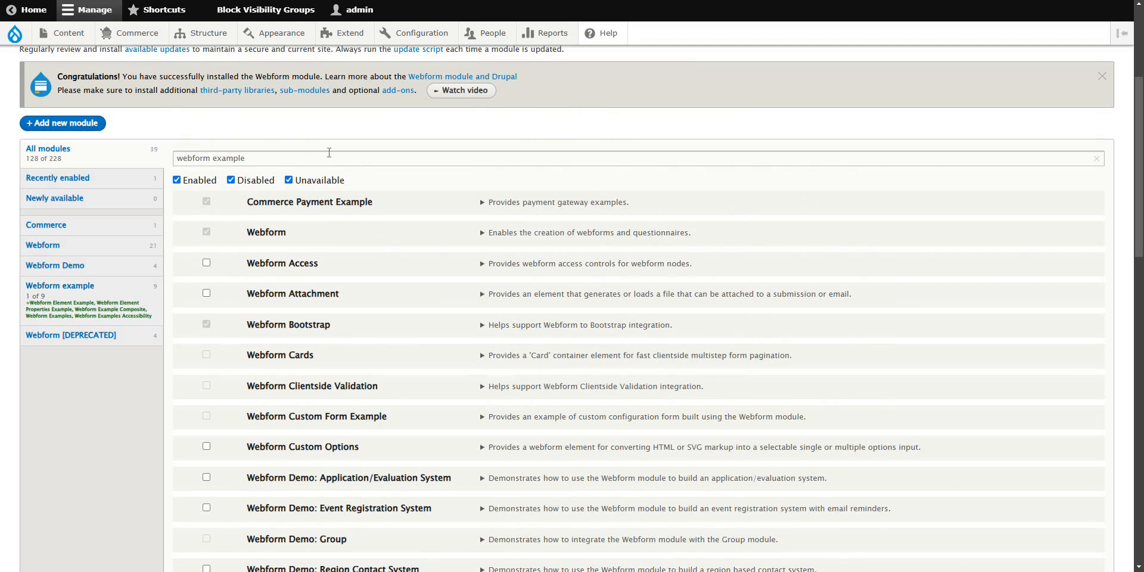
pyautogui.moveTo(215, 157); pyautogui.dragTo(84, 159)
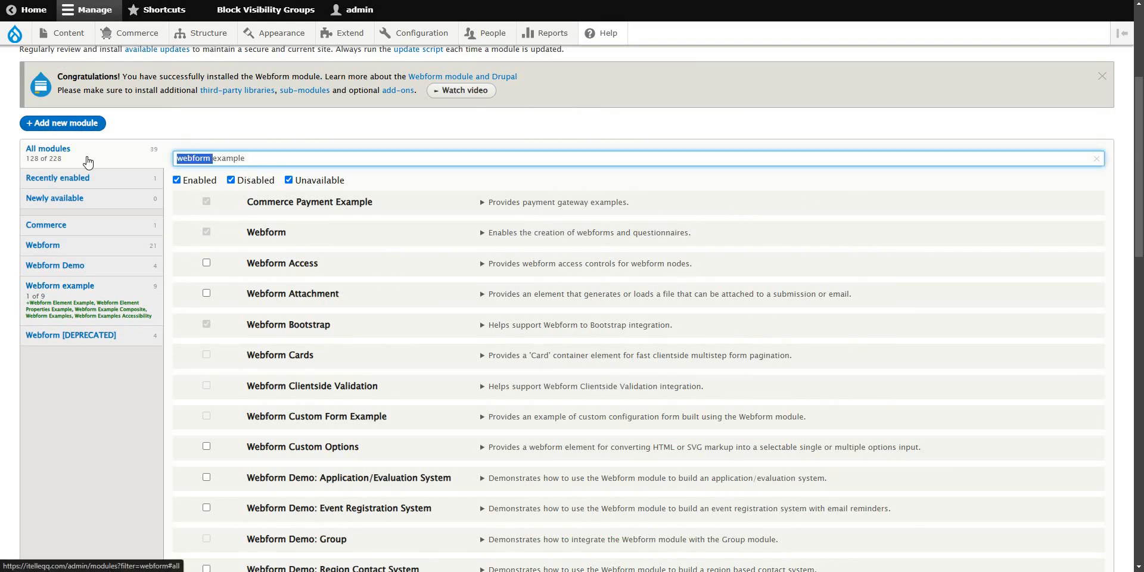
pyautogui.press('BackSpace')
pyautogui.scroll(-1, 373, 300)
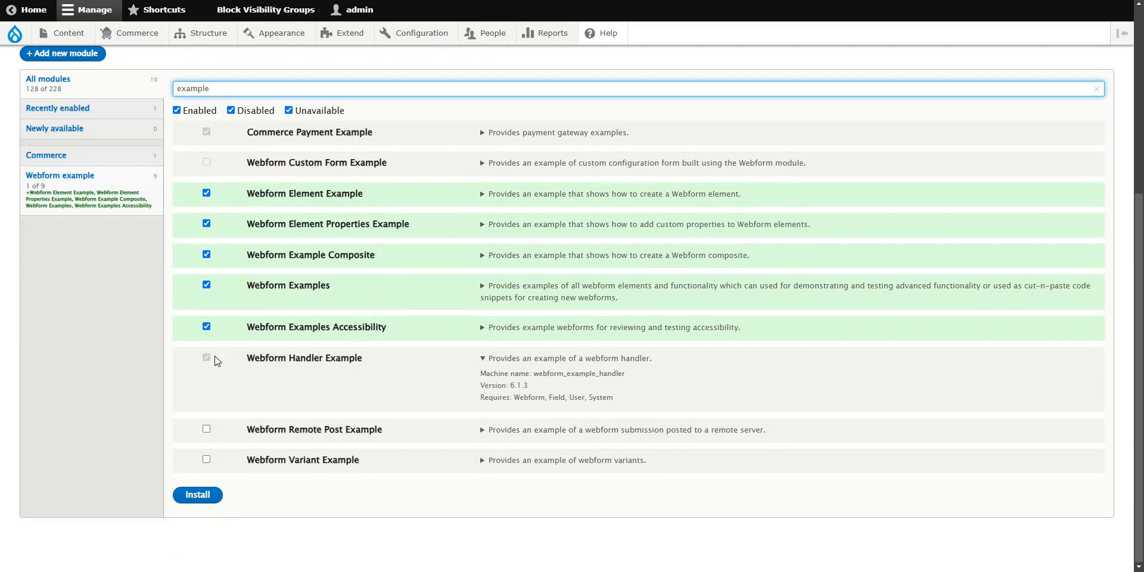
pyautogui.click(207, 429)
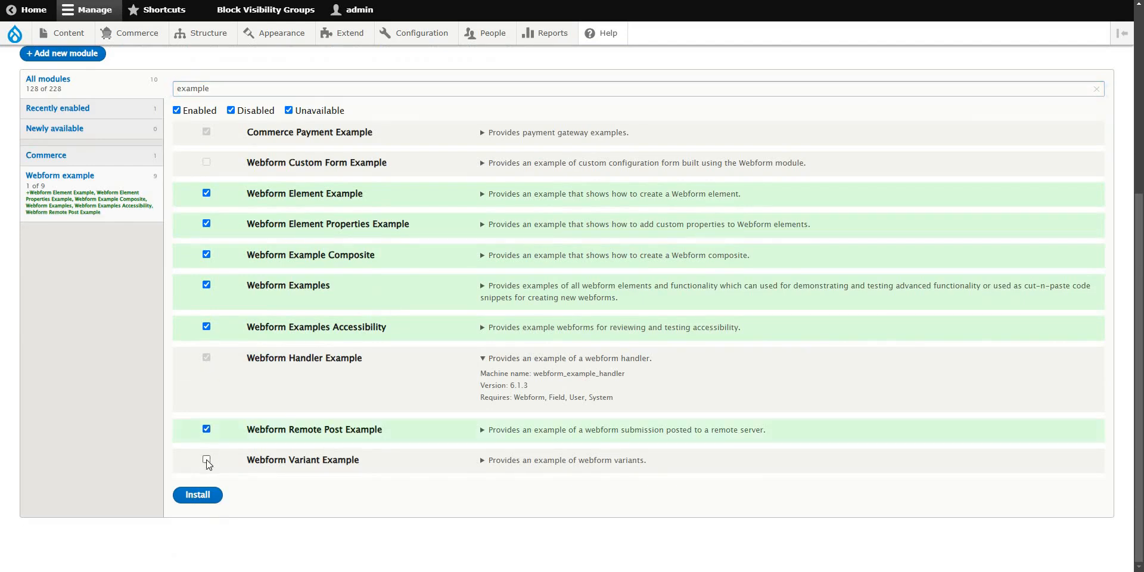
pyautogui.click(207, 459)
# Install the selected Webform example modules.
pyautogui.click(215, 495)
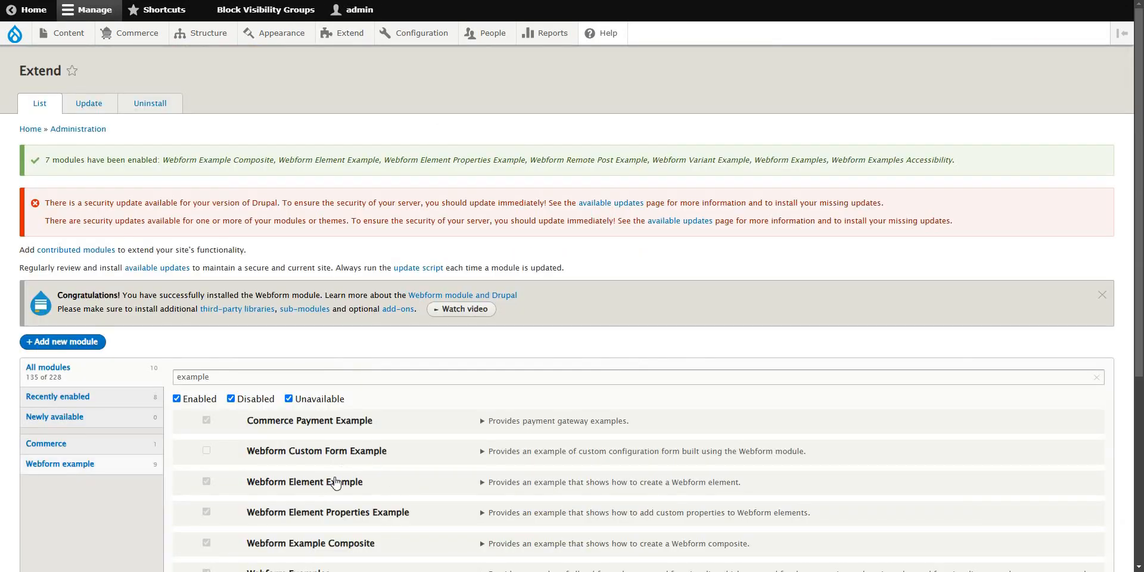
pyautogui.scroll(-3, 335, 483)
pyautogui.scroll(4, 378, 317)
# Open Structure > Webforms > Forms to list all 22 webforms.
pyautogui.moveTo(200, 38)
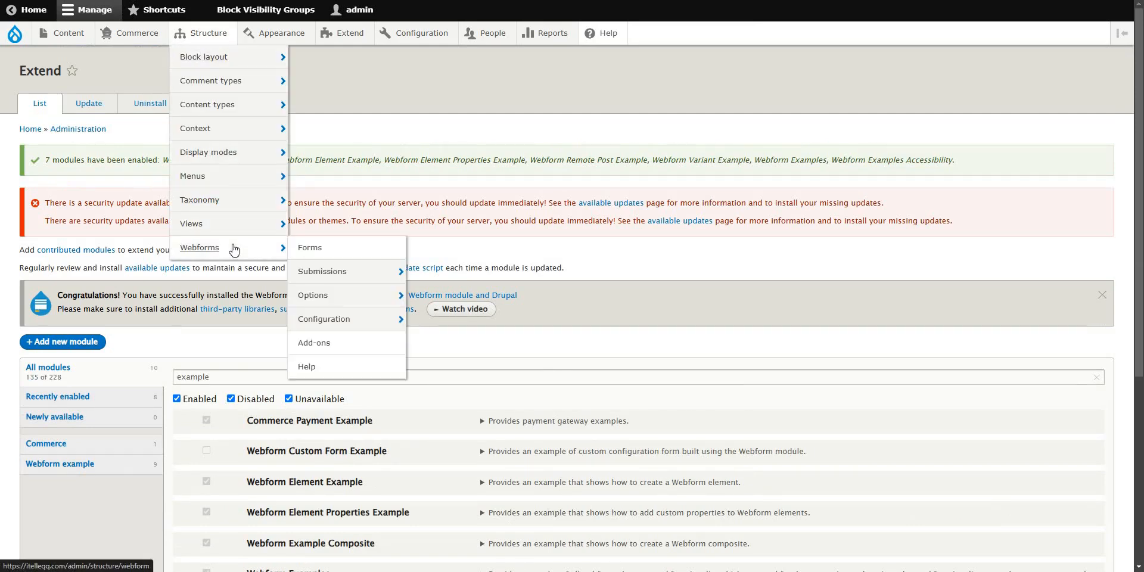
pyautogui.rightClick(212, 248)
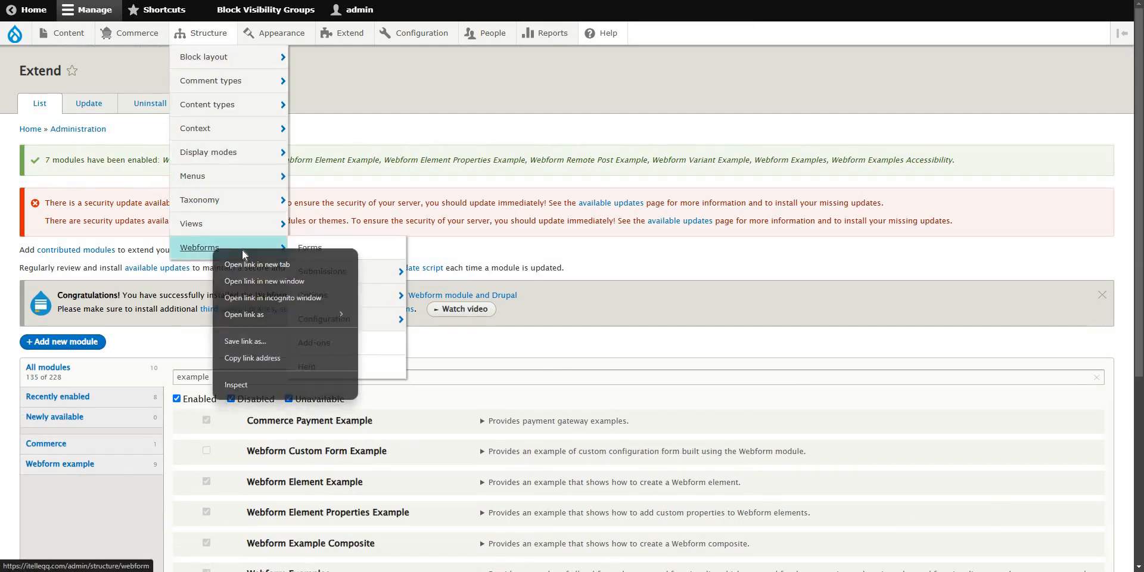
pyautogui.rightClick(339, 246)
pyautogui.press('Escape')
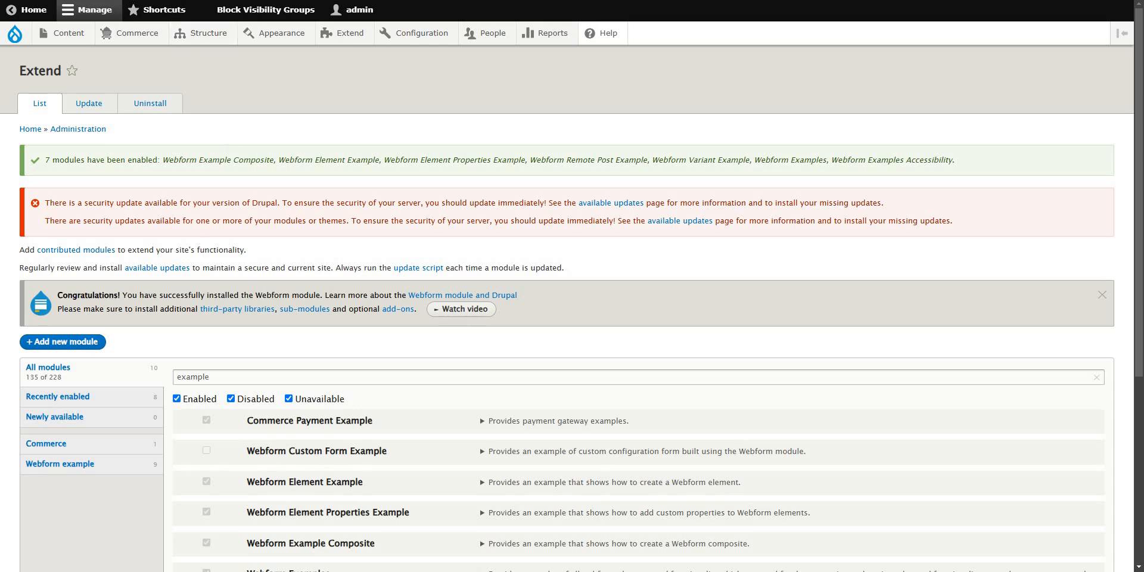
# Find 'handler' in the webforms list and open Example: Webform Handler.
pyautogui.scroll(-7, 620, 299)
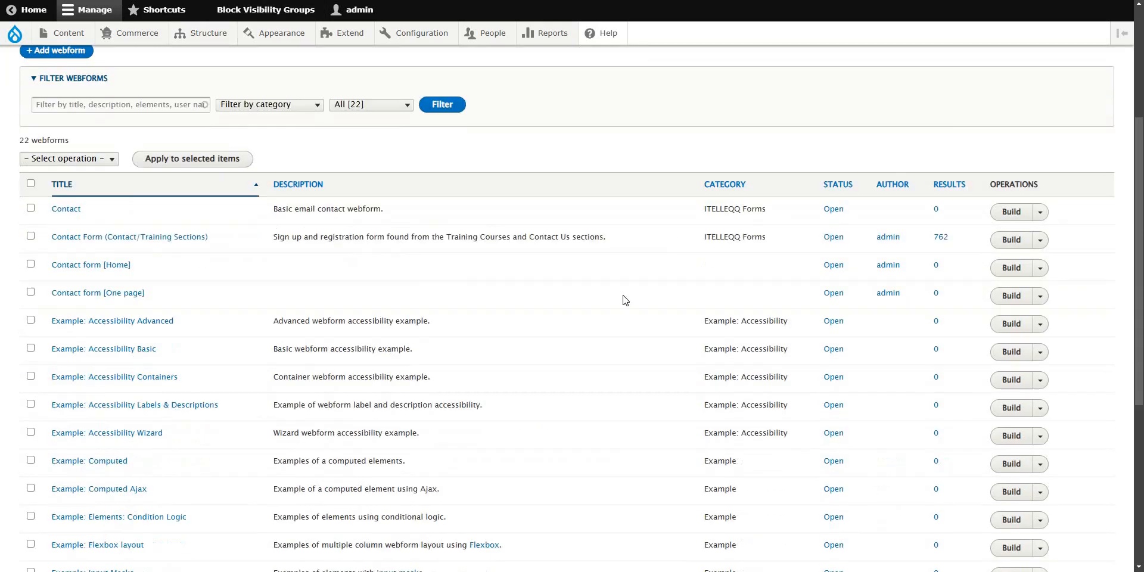
pyautogui.scroll(-3, 132, 445)
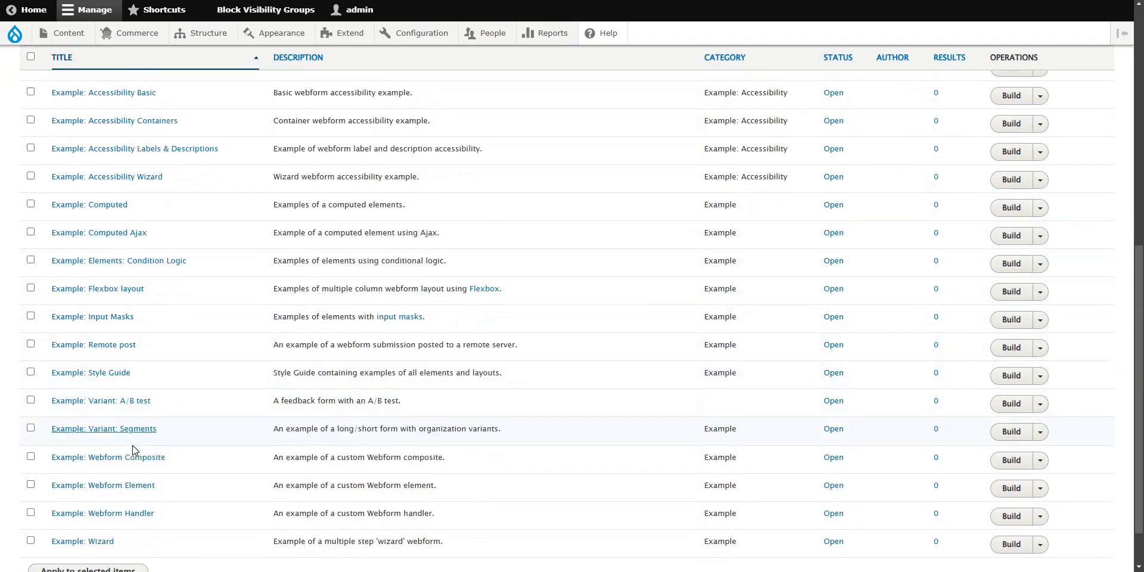
pyautogui.moveTo(122, 437); pyautogui.dragTo(251, 505)
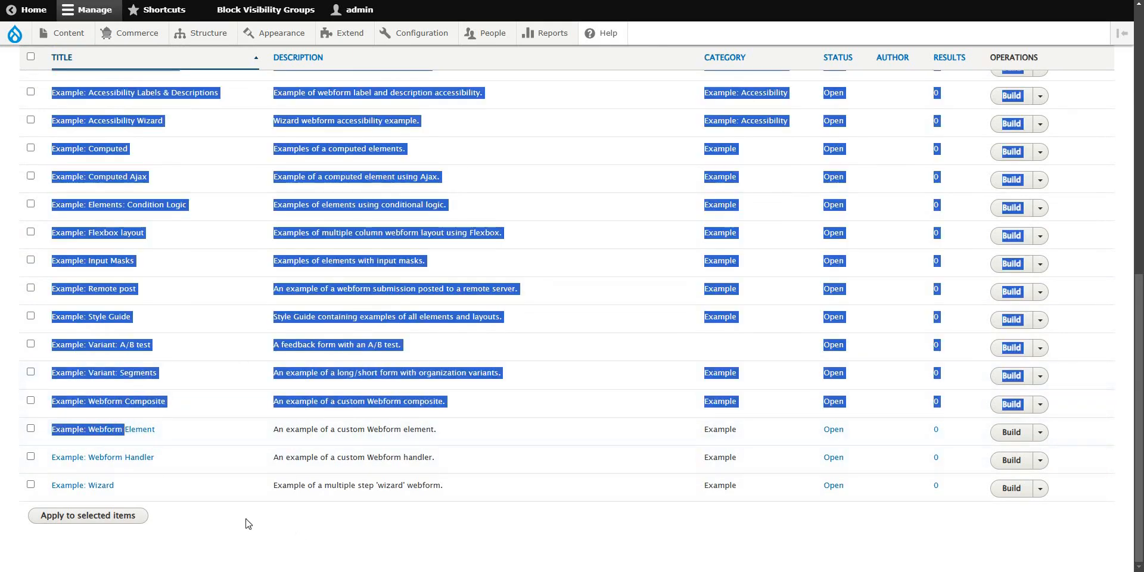
pyautogui.click(244, 518)
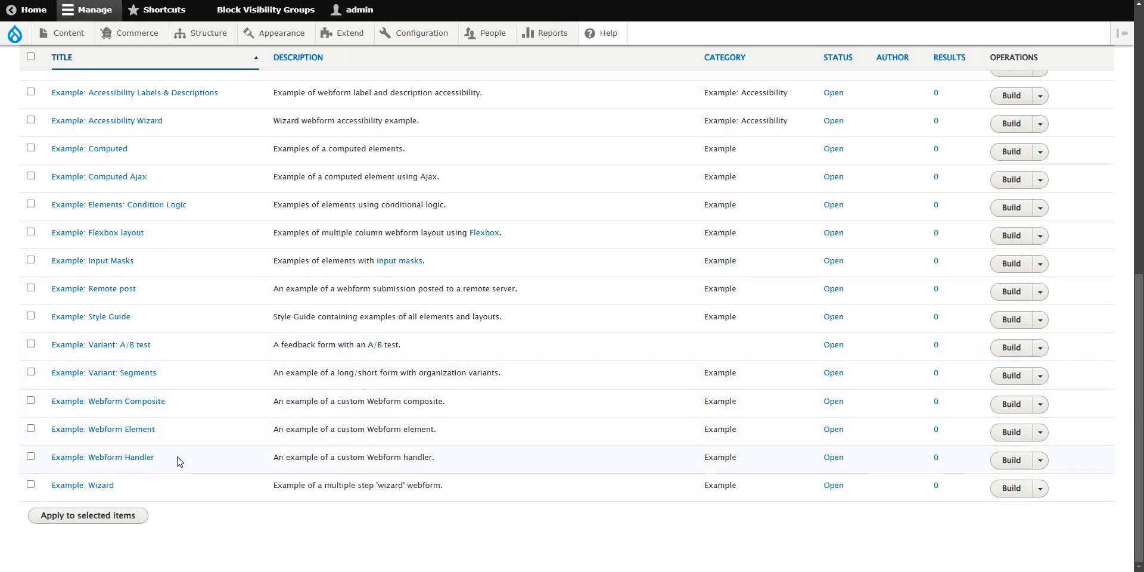
pyautogui.hotkey('ctrl', 'f')
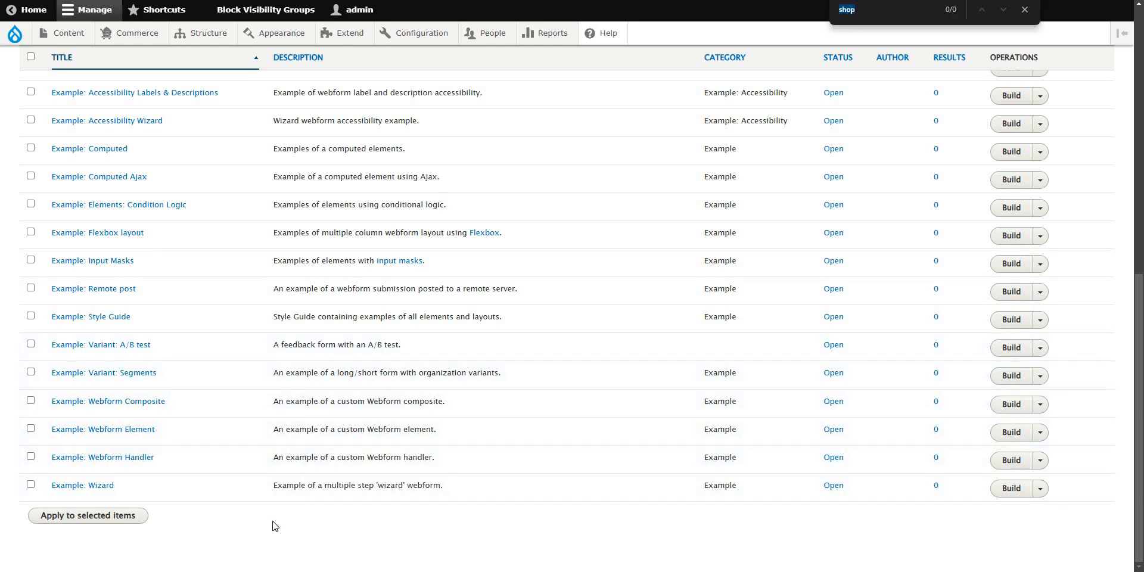
pyautogui.write('handler')
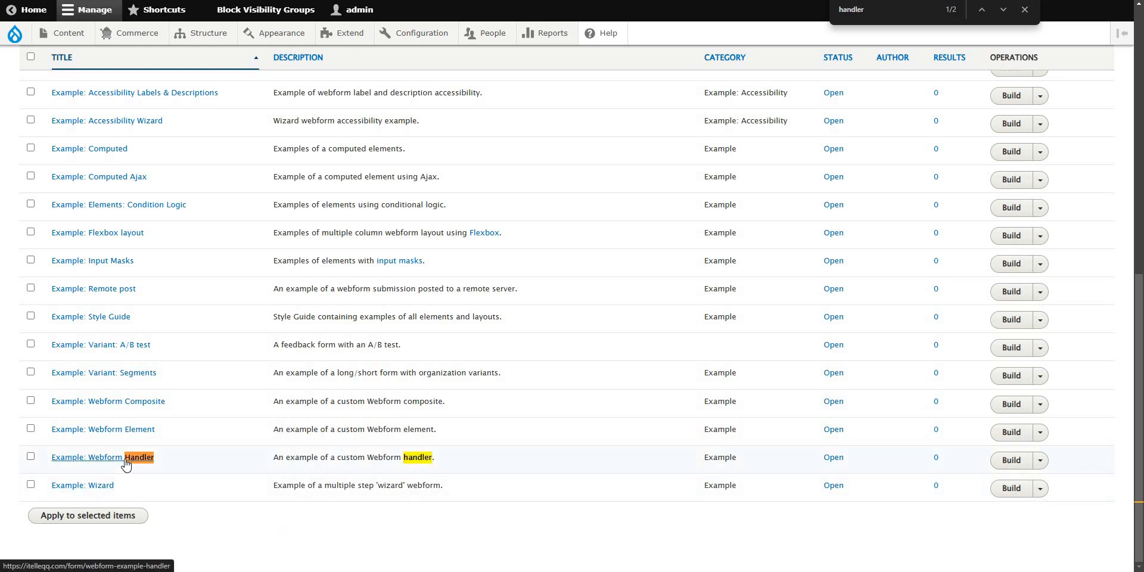
pyautogui.click(130, 460)
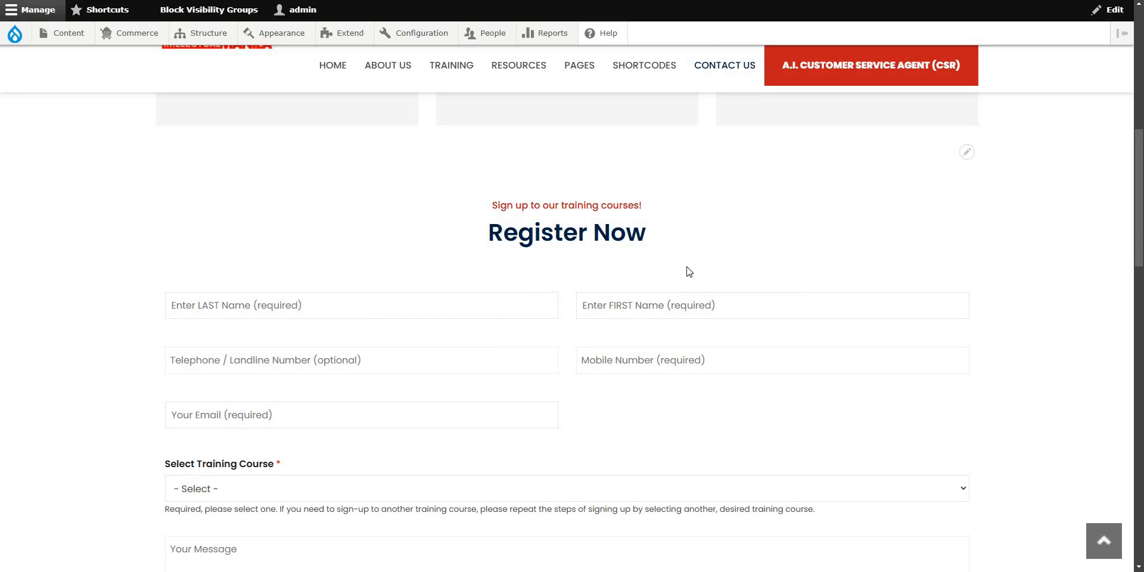
# Scroll the Example: Webform Handler page to its required Value field and Submit button.
pyautogui.moveTo(1140, 185); pyautogui.dragTo(1140, 196)
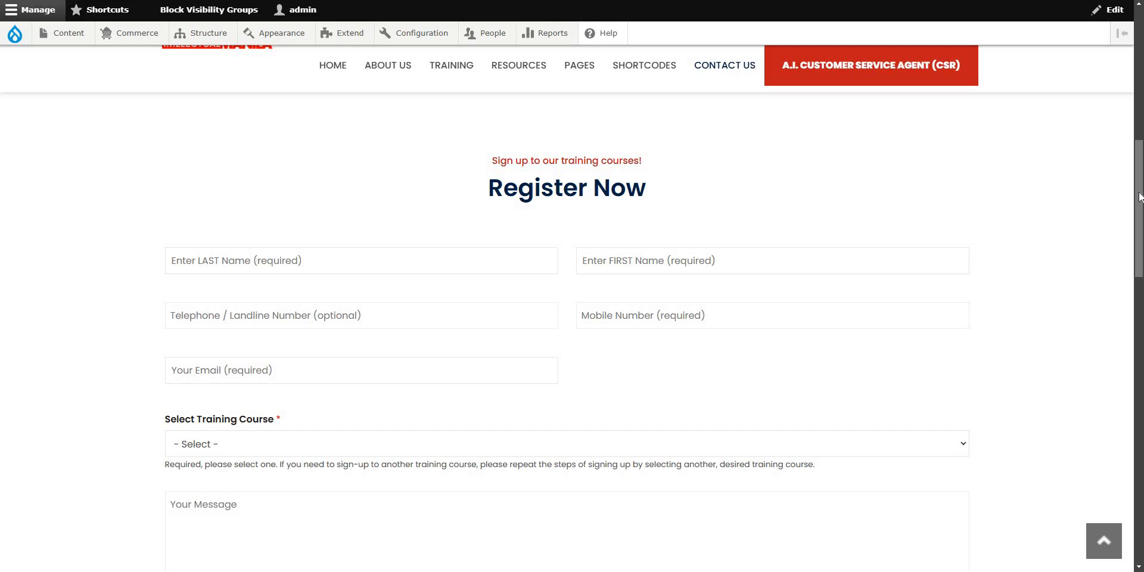
pyautogui.scroll(-1, 1140, 205)
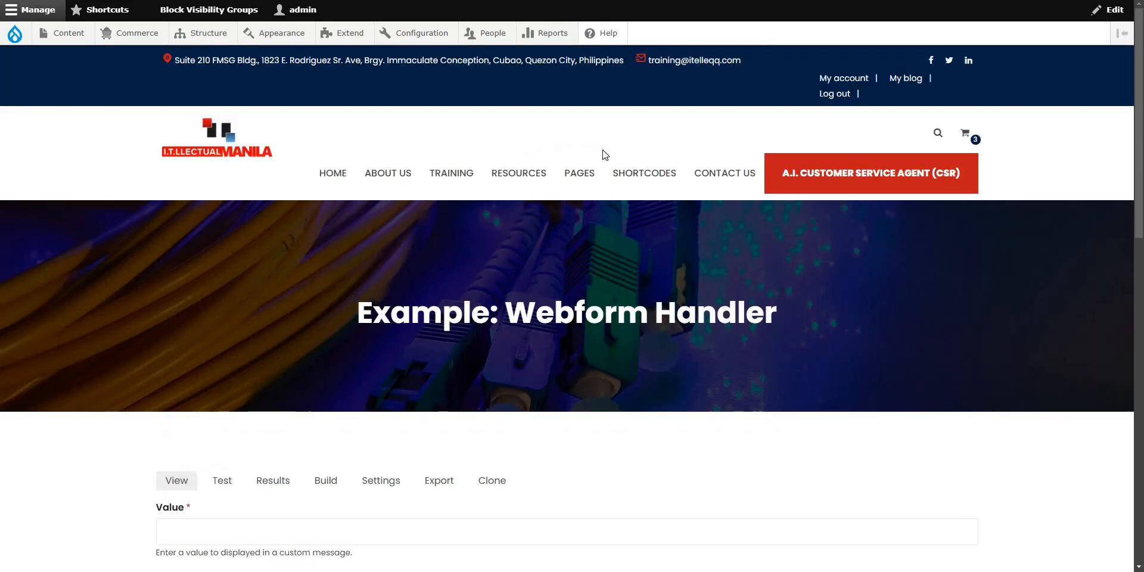
pyautogui.scroll(-5, 605, 155)
pyautogui.scroll(5, 735, 309)
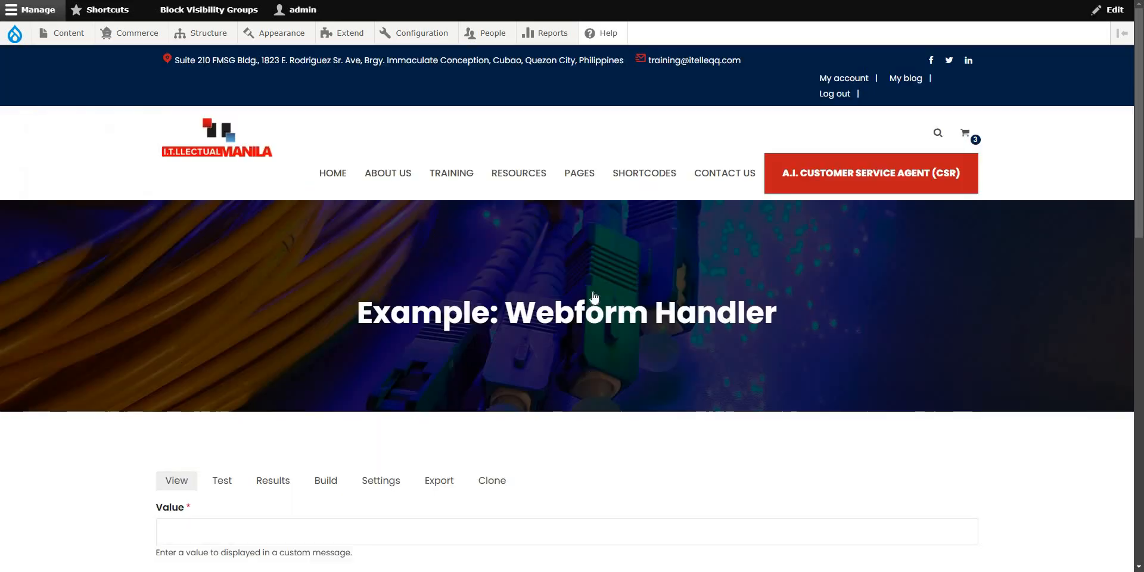
pyautogui.scroll(-5, 281, 376)
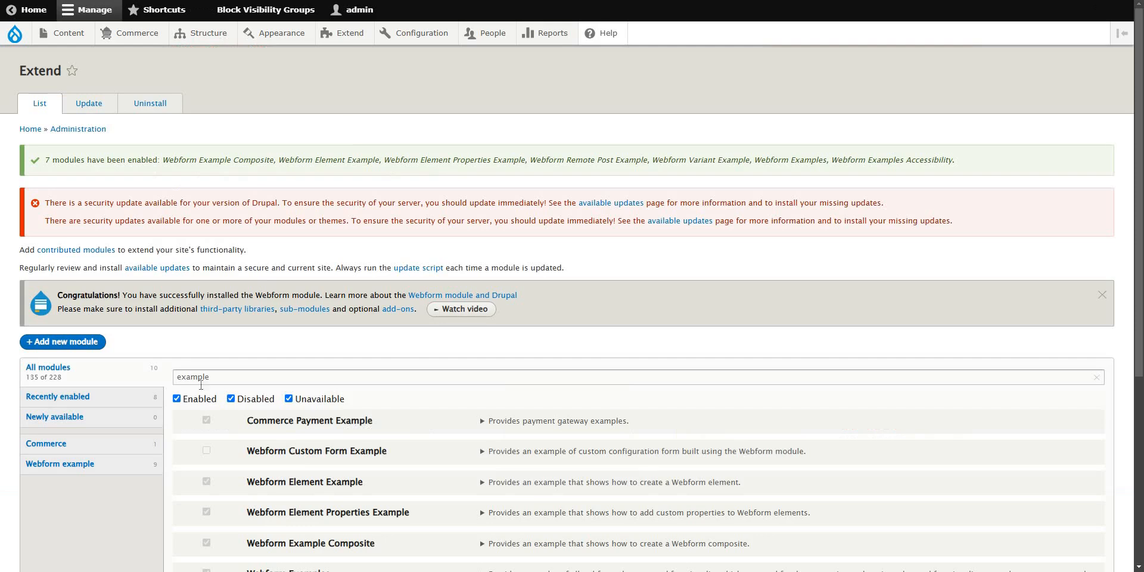
pyautogui.scroll(-5, 333, 418)
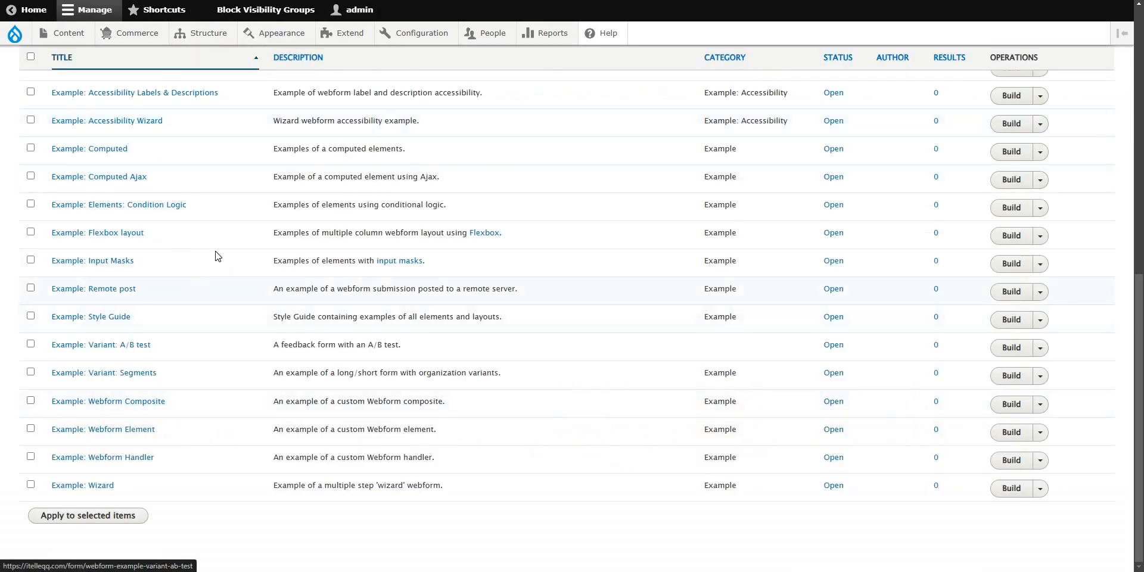
pyautogui.scroll(10, 367, 272)
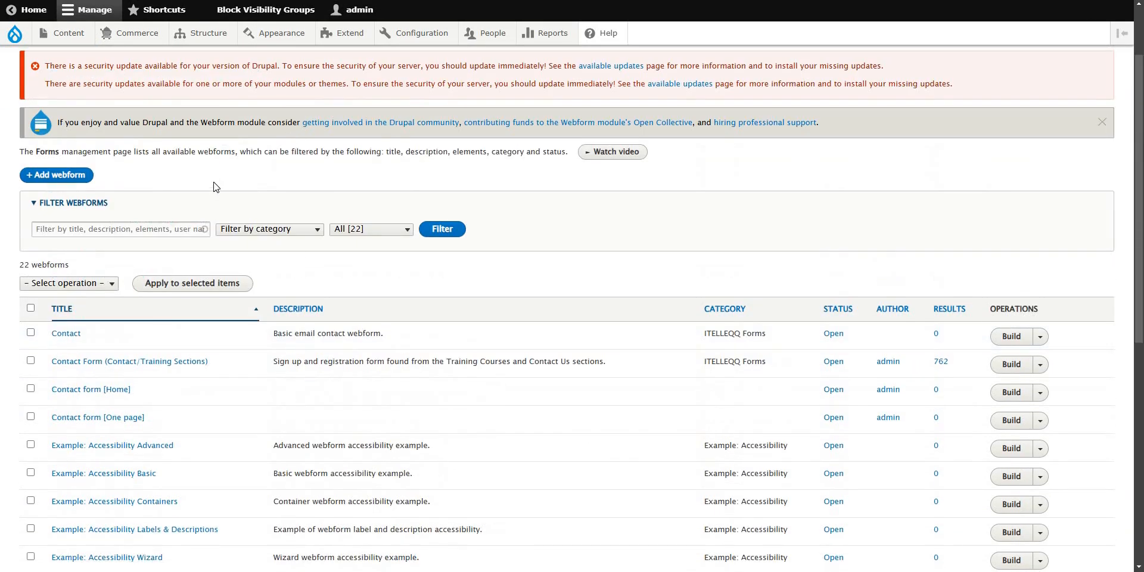
pyautogui.scroll(2, 215, 186)
pyautogui.moveTo(202, 33)
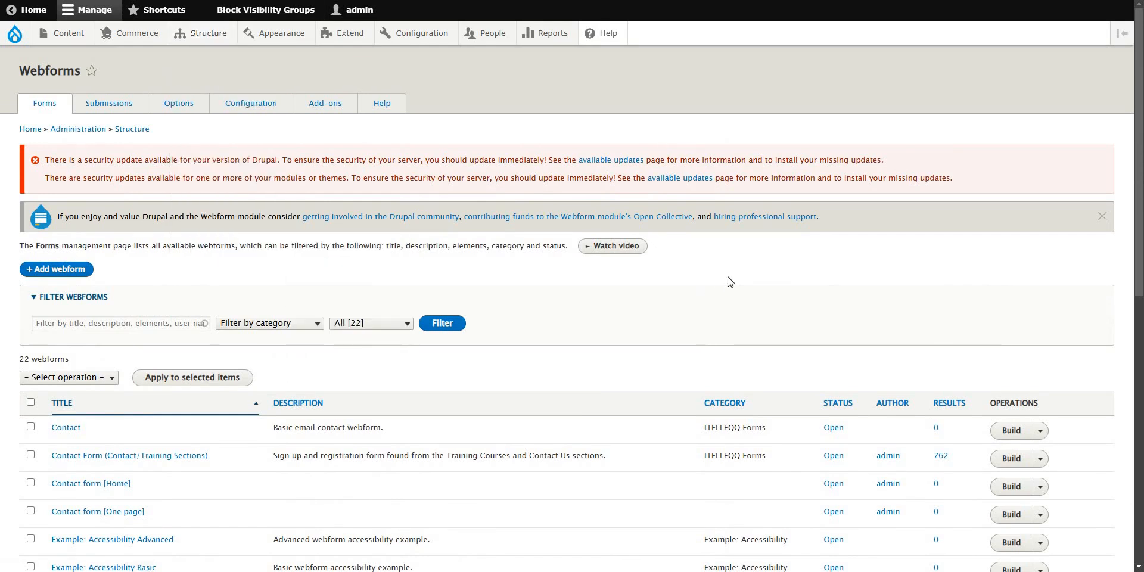
pyautogui.scroll(-8, 636, 332)
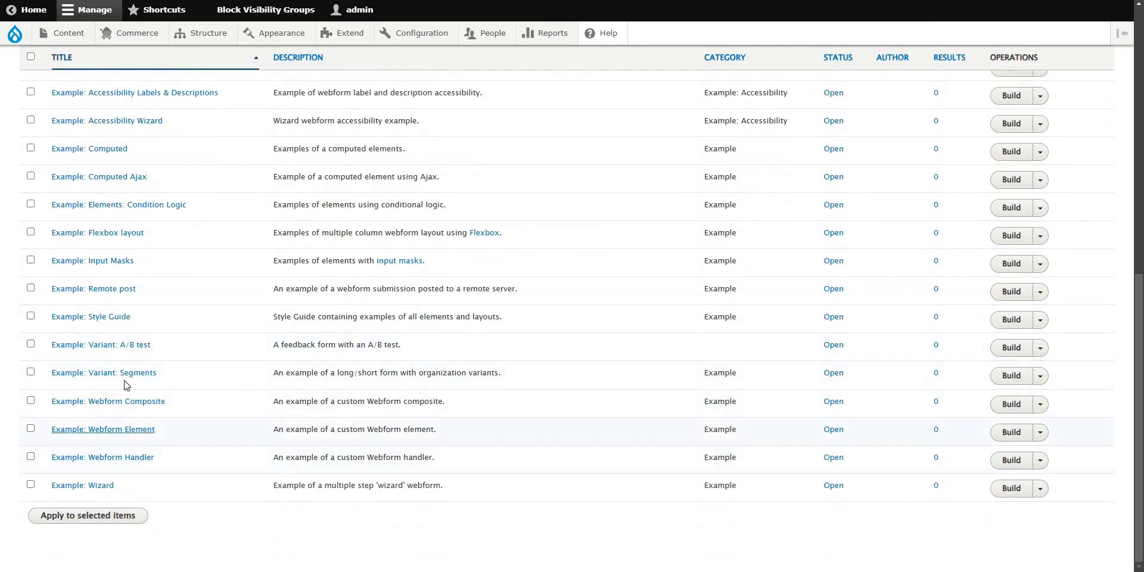
pyautogui.moveTo(62, 468); pyautogui.dragTo(117, 467)
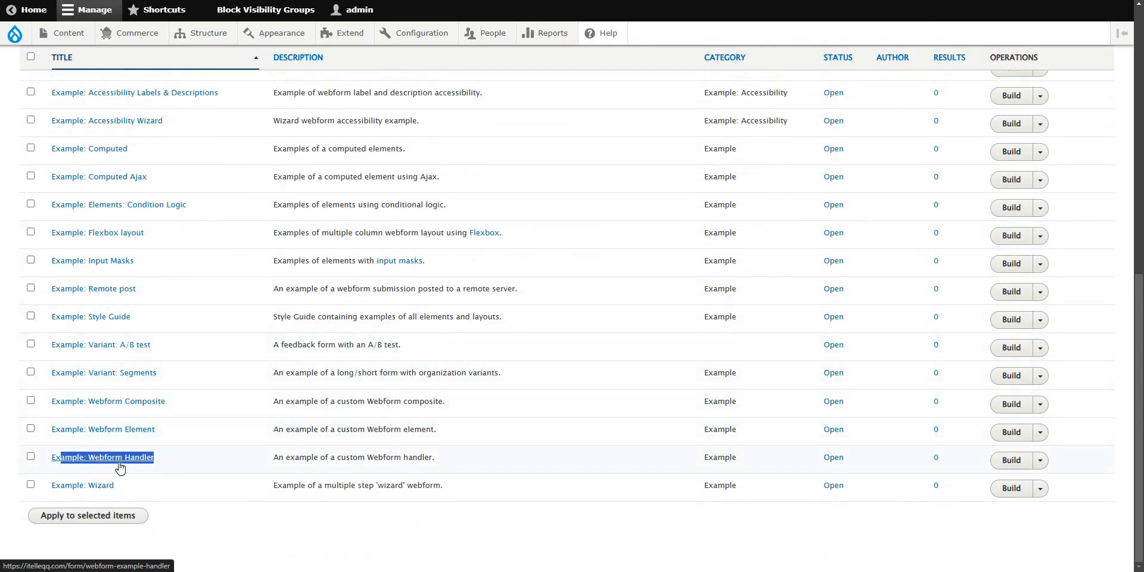
pyautogui.click(132, 463)
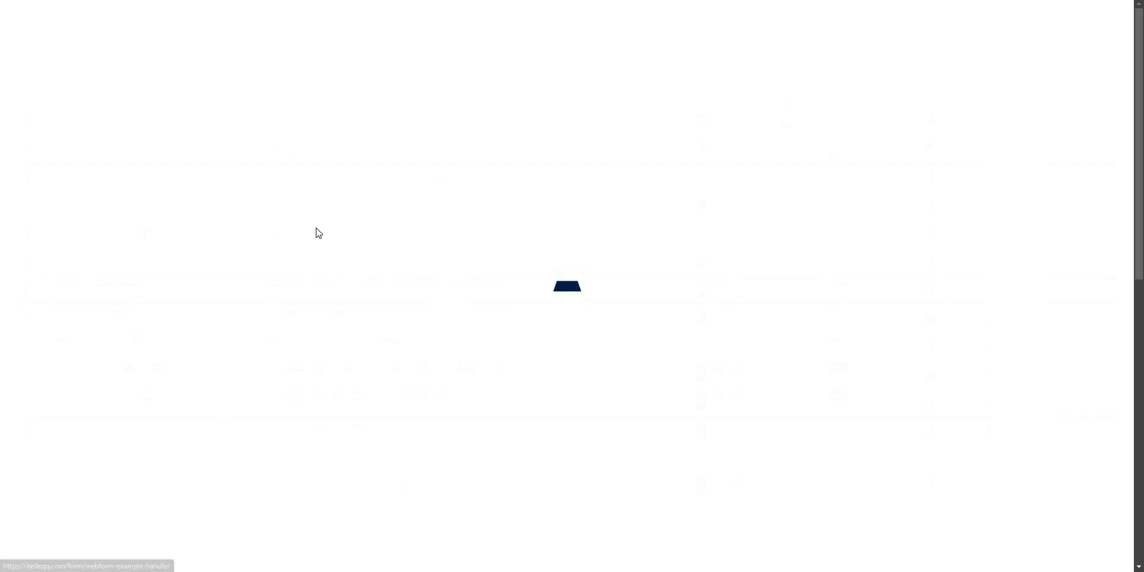
pyautogui.scroll(-5, 550, 411)
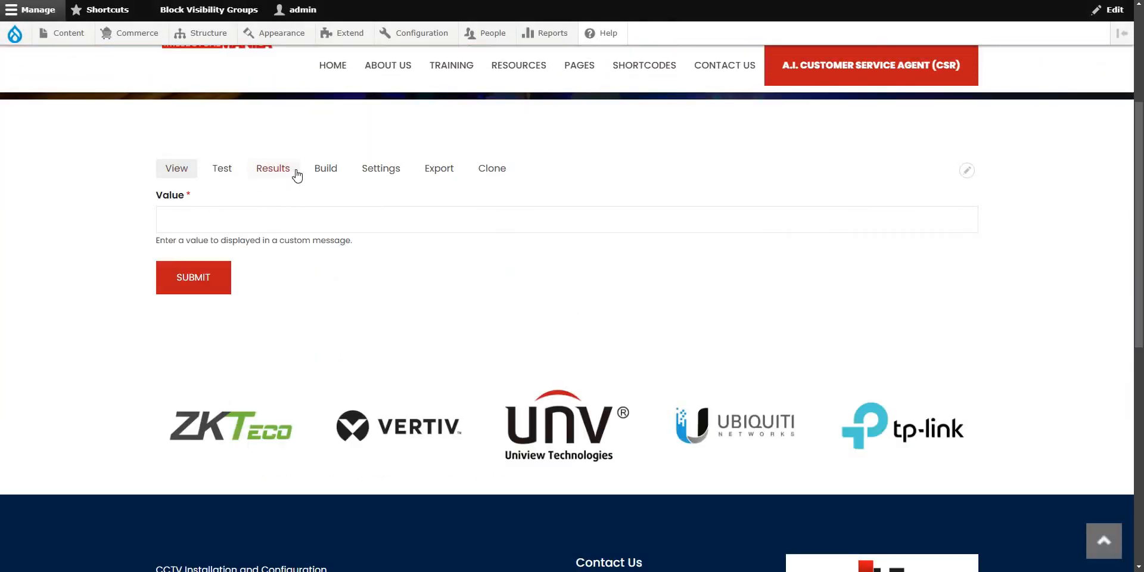
# View Example: Webform Handler's Settings > Emails / Handlers table with its single Example handler.
pyautogui.click(380, 171)
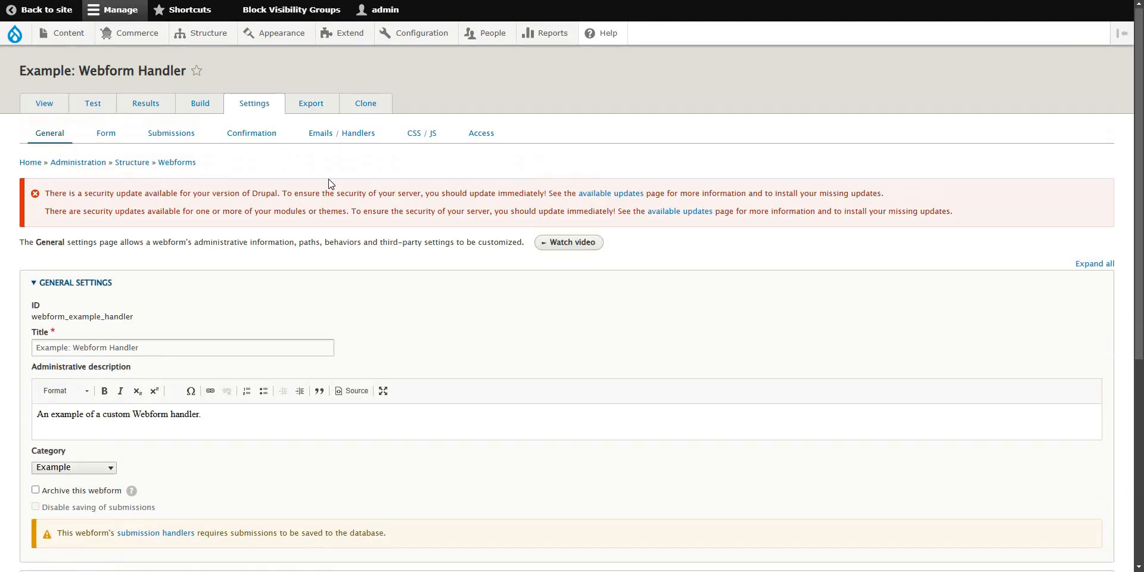
pyautogui.click(325, 138)
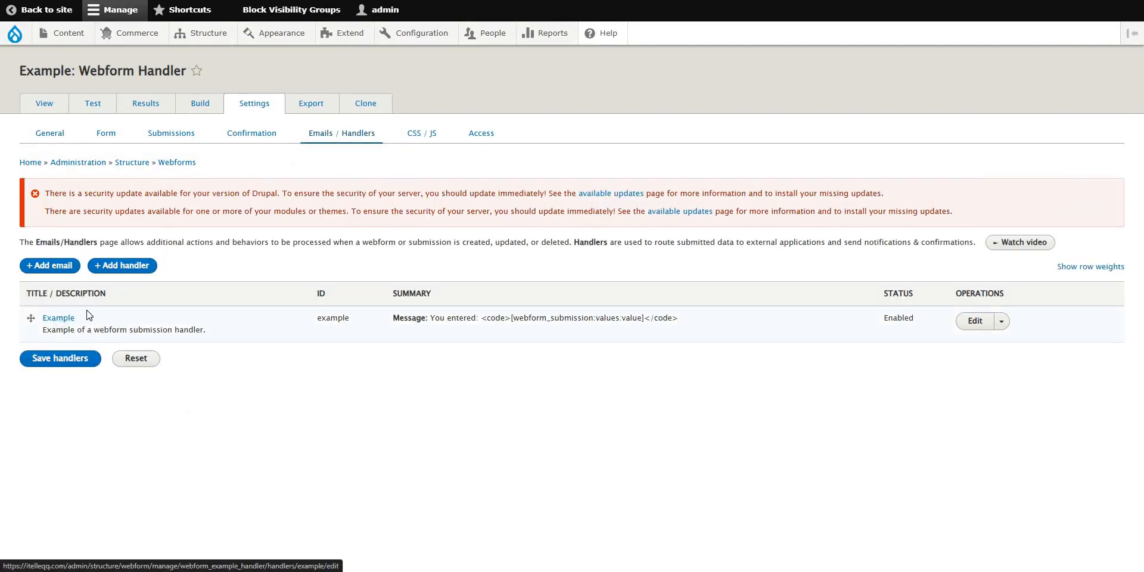
pyautogui.moveTo(118, 325); pyautogui.dragTo(150, 326)
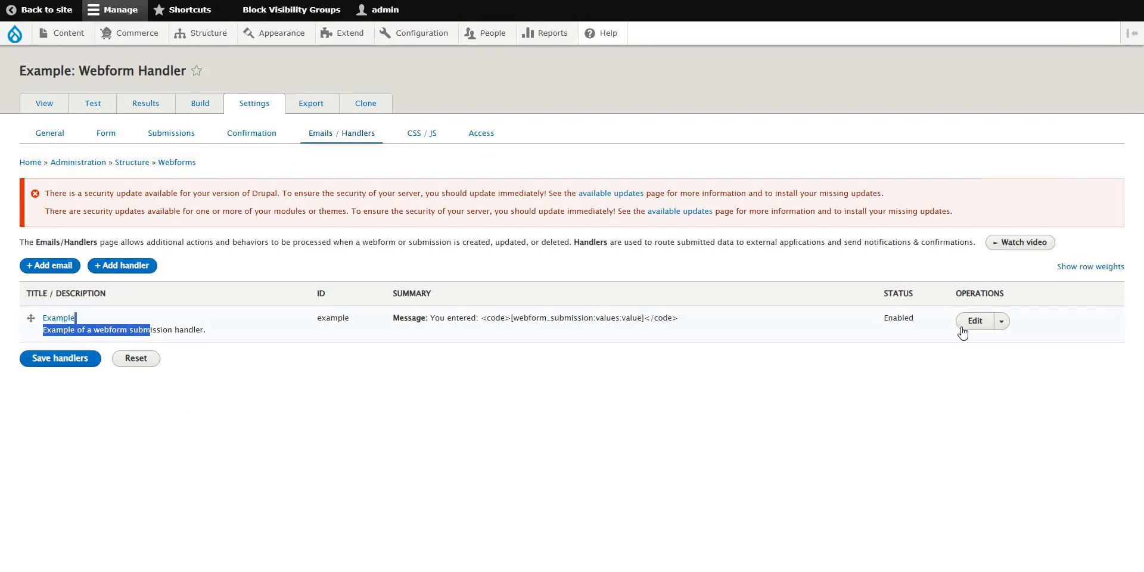
pyautogui.click(613, 378)
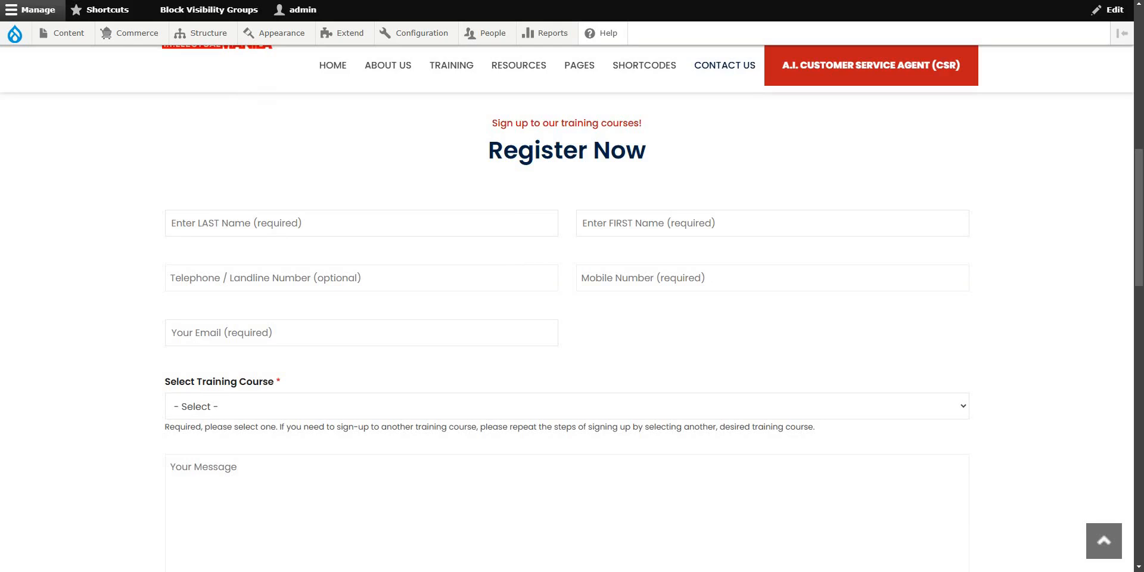
# Open the Contact Form webform's Settings from the Register Now form's pencil icon.
pyautogui.scroll(4, 1075, 332)
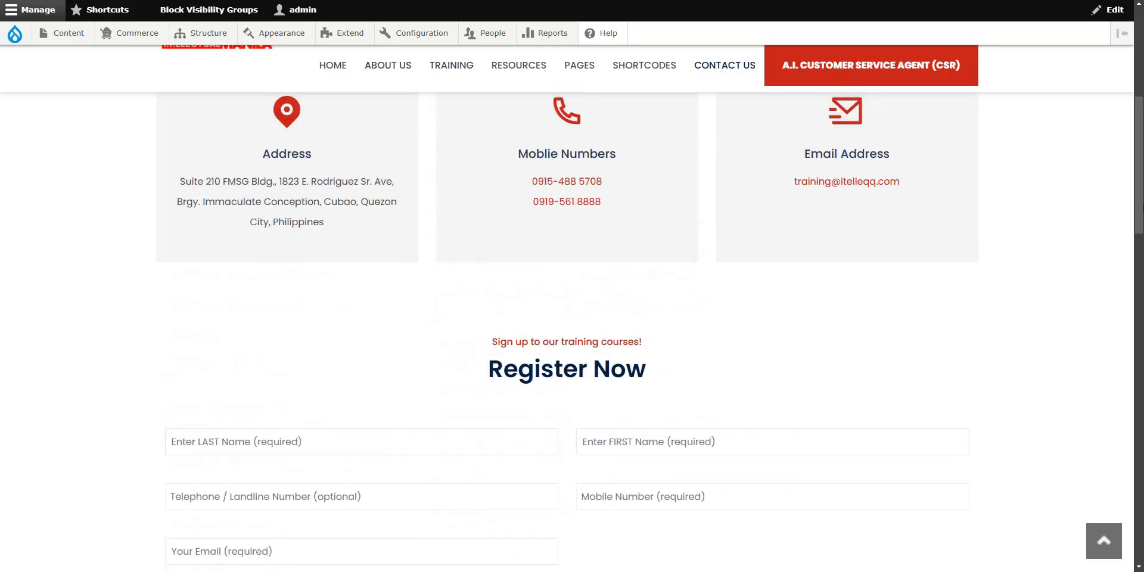
pyautogui.scroll(-3, 1139, 200)
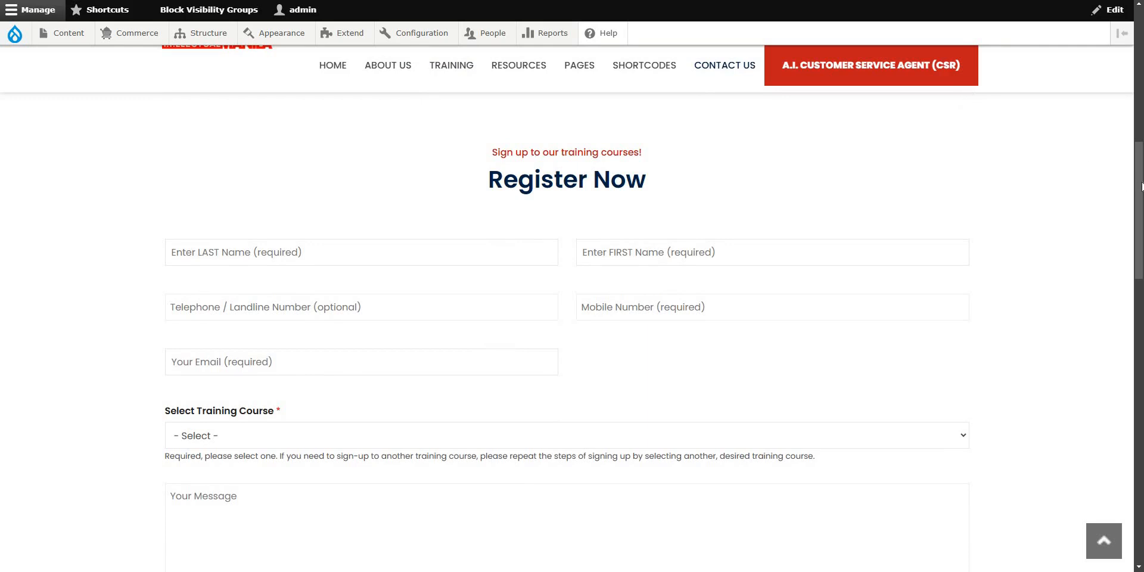
pyautogui.scroll(1, 957, 163)
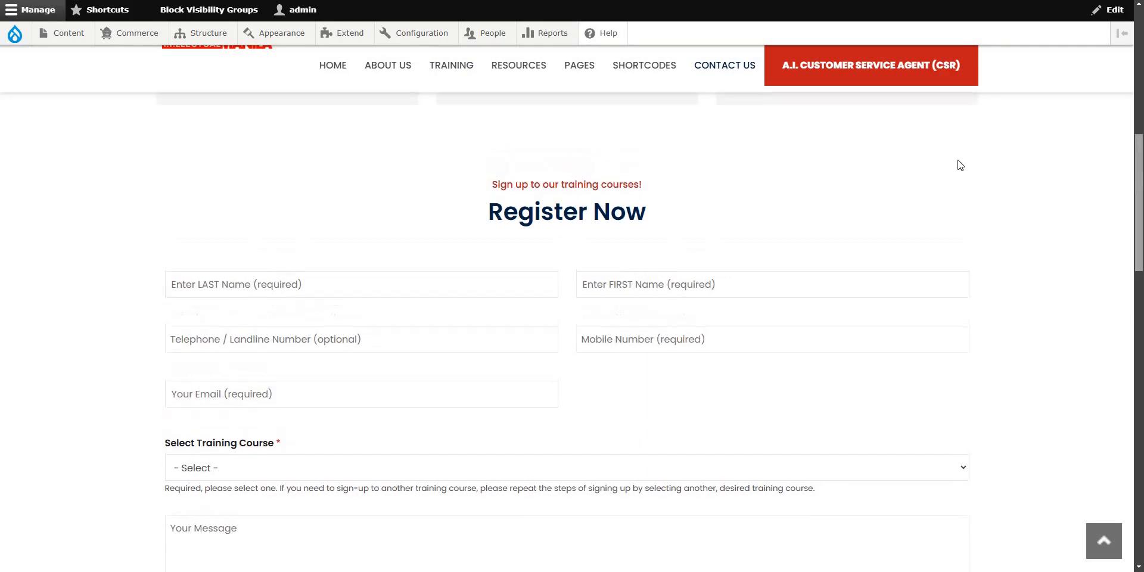
pyautogui.click(967, 131)
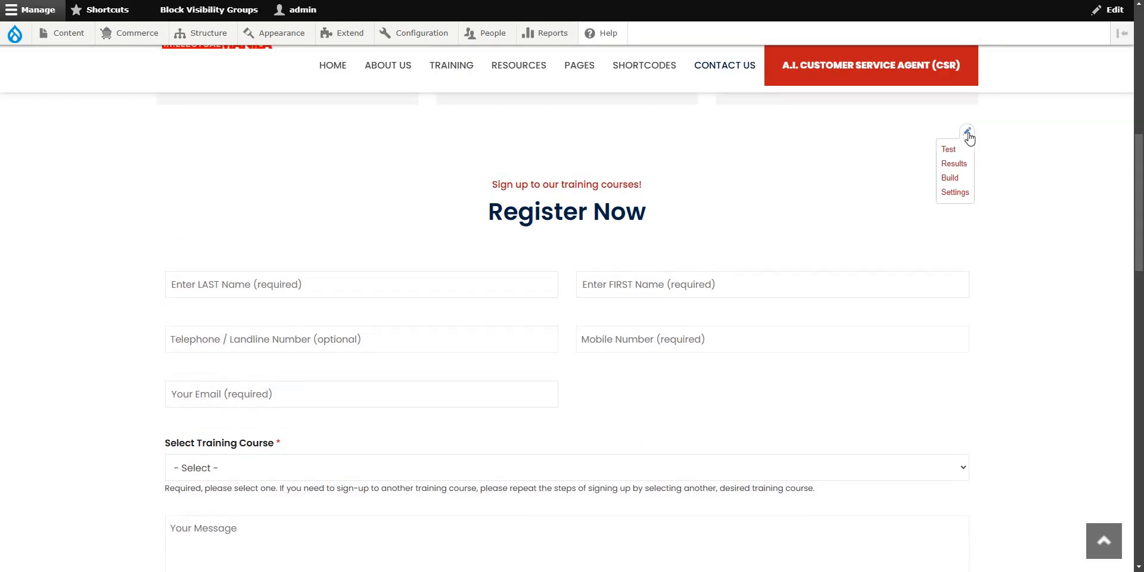
pyautogui.click(956, 193)
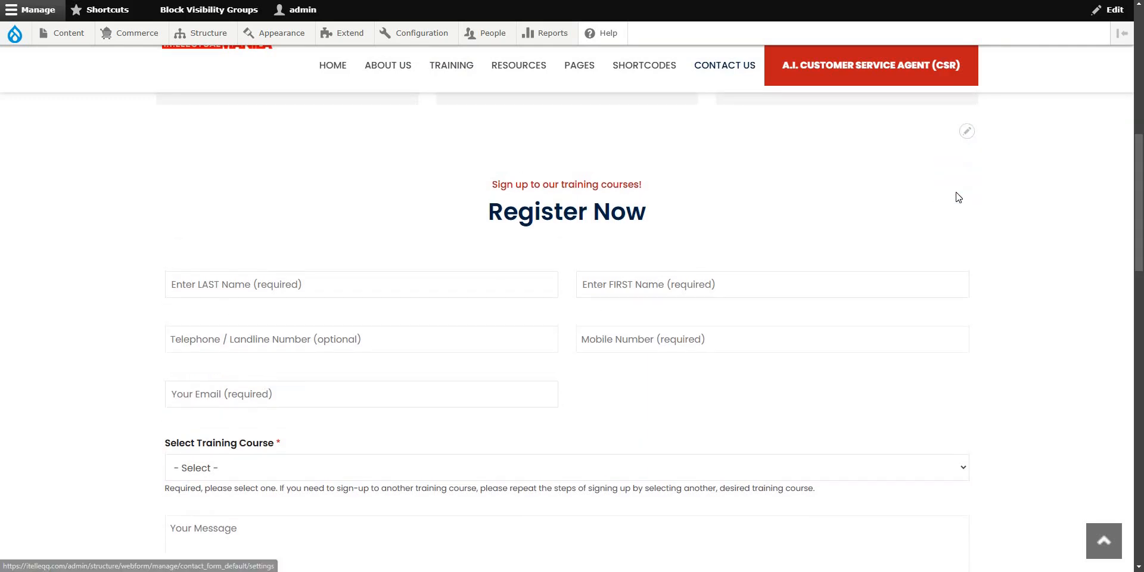
# Show the Contact Form's Emails / Handlers settings, which have no handlers yet.
pyautogui.moveTo(207, 36)
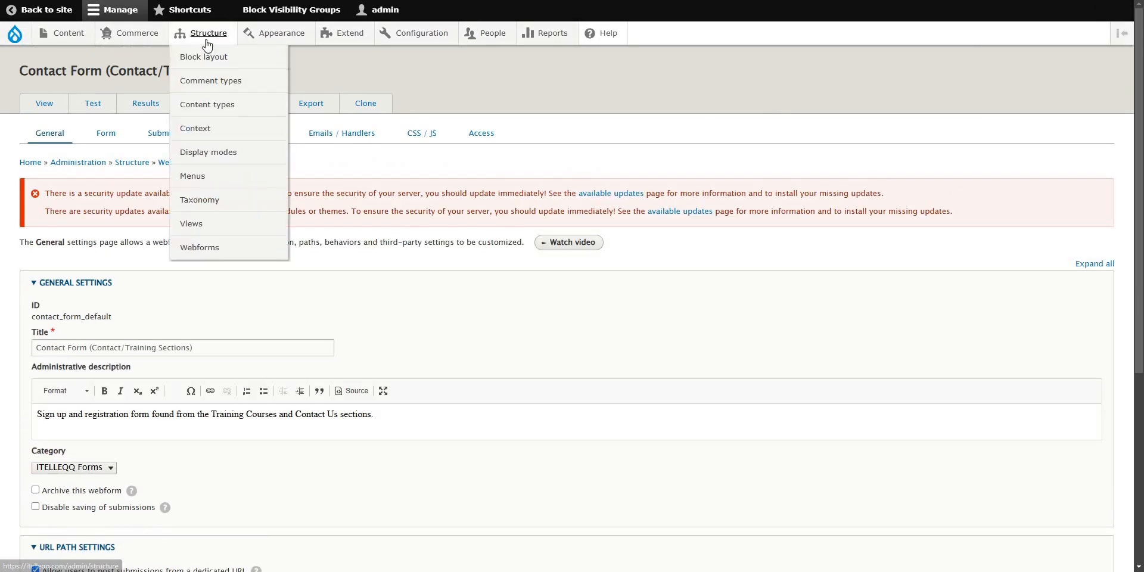
pyautogui.moveTo(280, 248)
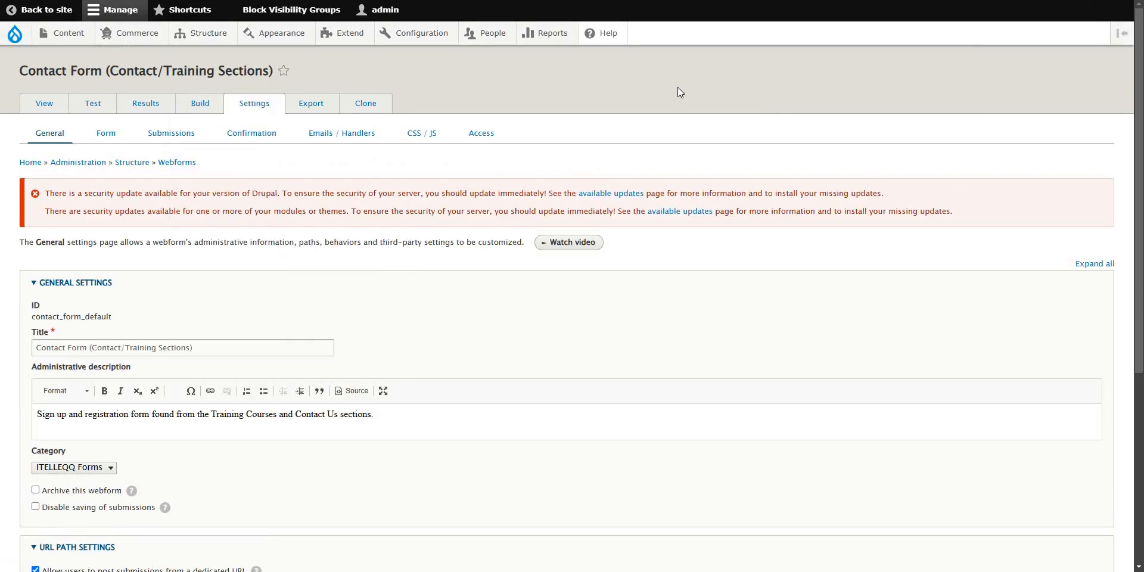
pyautogui.scroll(-3, 397, 189)
pyautogui.scroll(3, 398, 189)
pyautogui.click(330, 136)
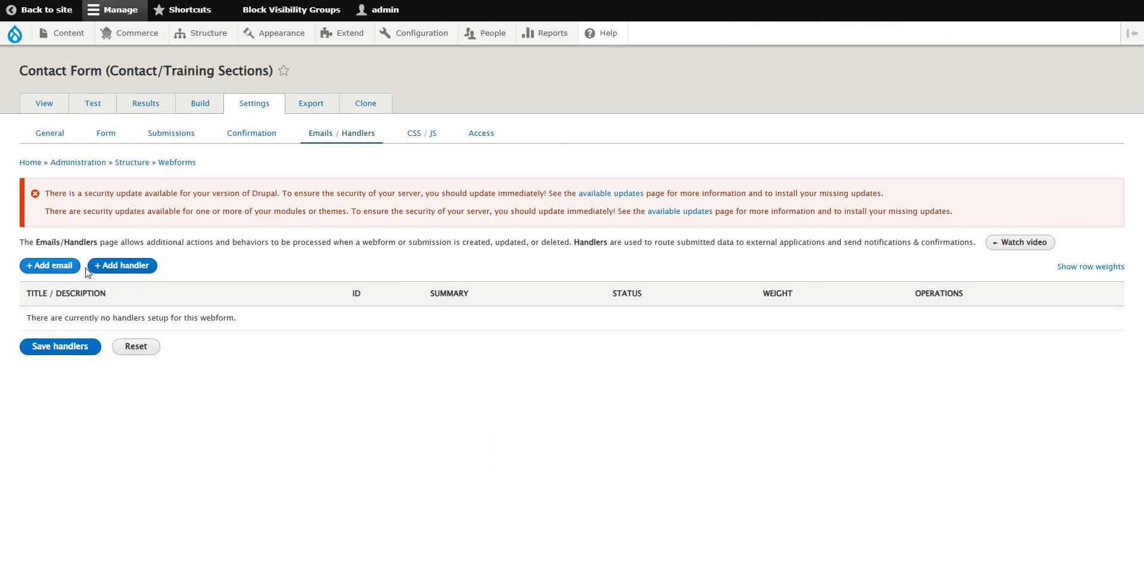
# Add a new Action handler to the Contact Form.
pyautogui.click(115, 266)
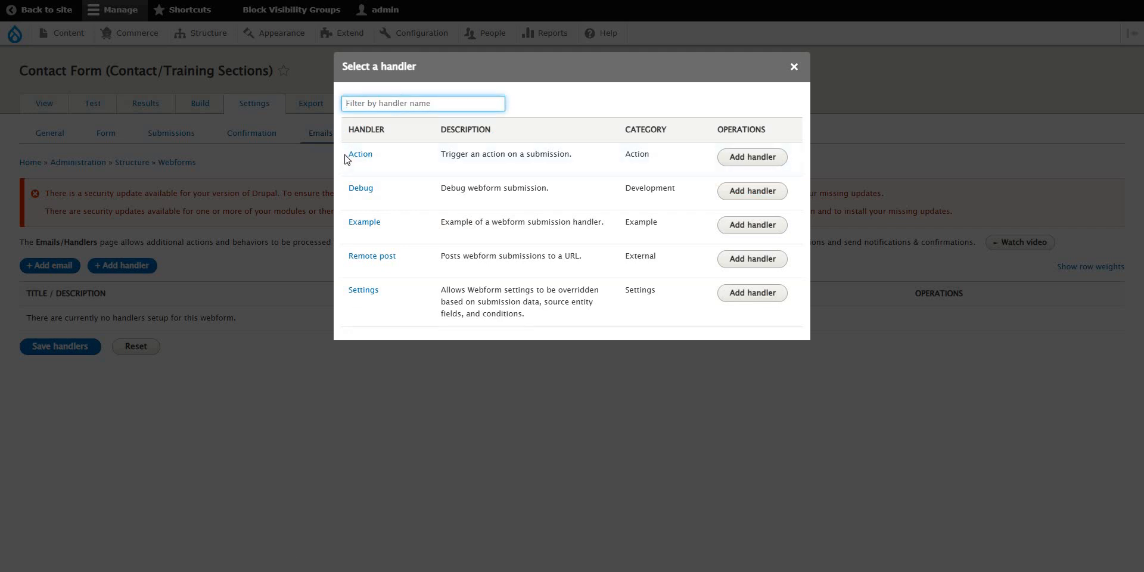
pyautogui.moveTo(343, 161); pyautogui.dragTo(396, 158)
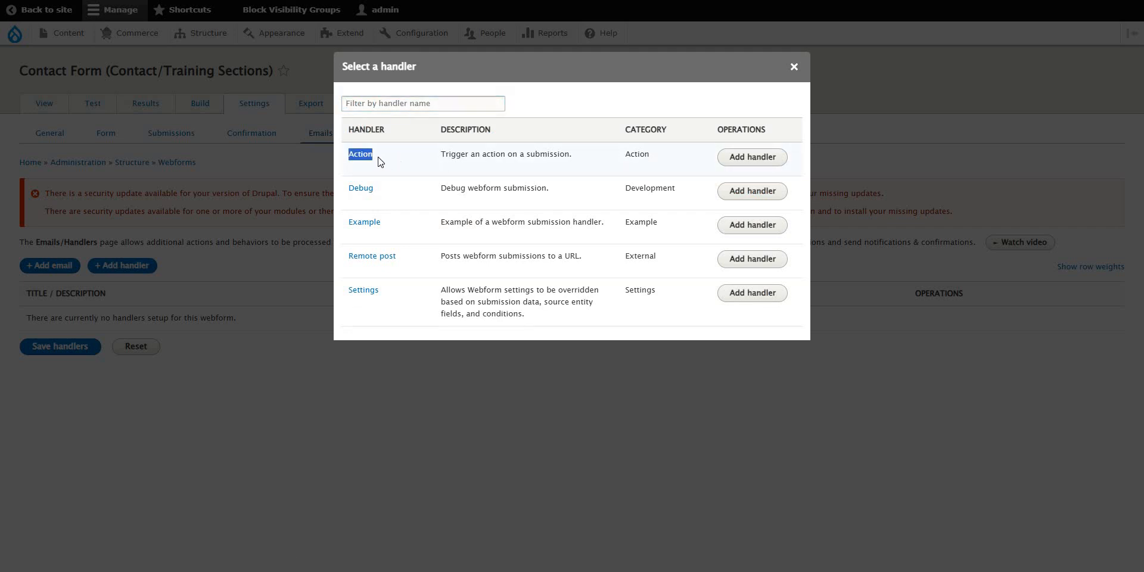
pyautogui.click(749, 158)
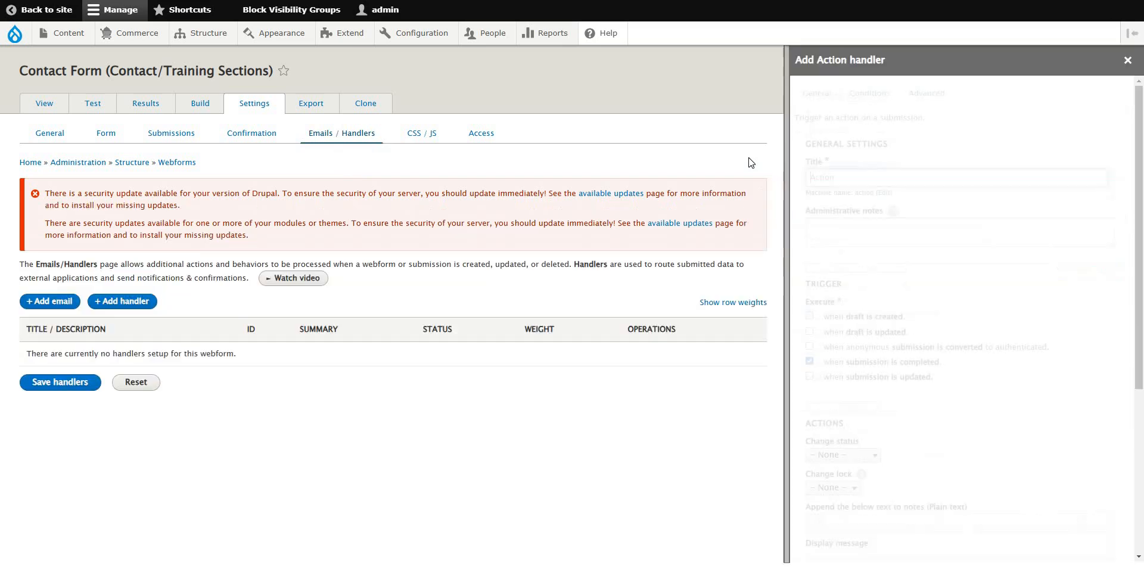
# Title the new handler 'Email notification (admin)'.
pyautogui.hotkey('ctrl', 'a')
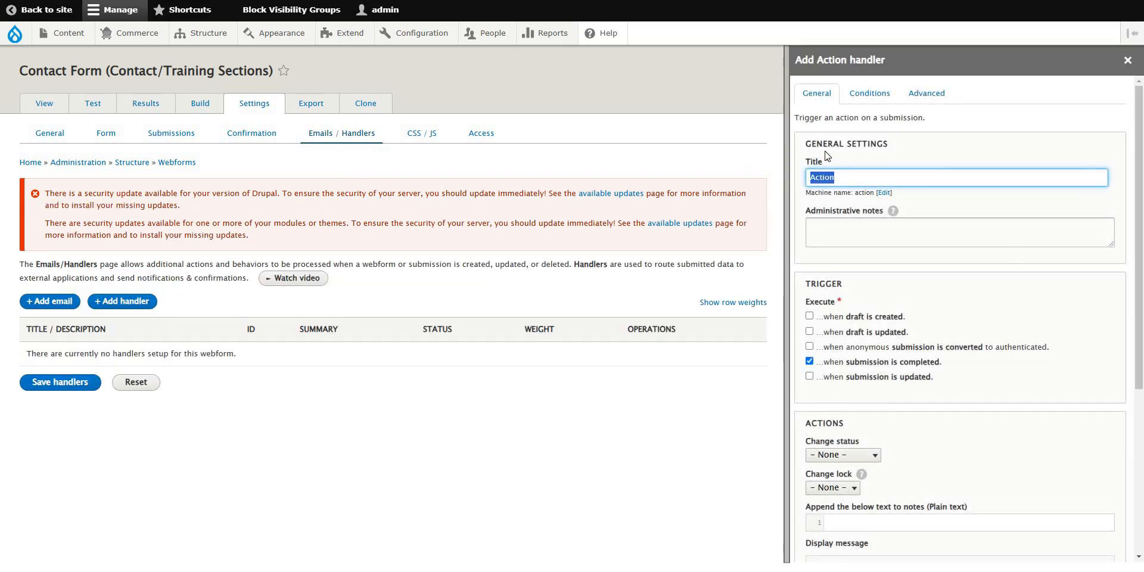
pyautogui.write('Send')
pyautogui.press('BackSpace')
pyautogui.press('BackSpace')
pyautogui.press('BackSpace')
pyautogui.press('BackSpace')
pyautogui.press('BackSpace')
pyautogui.write('Email confirma')
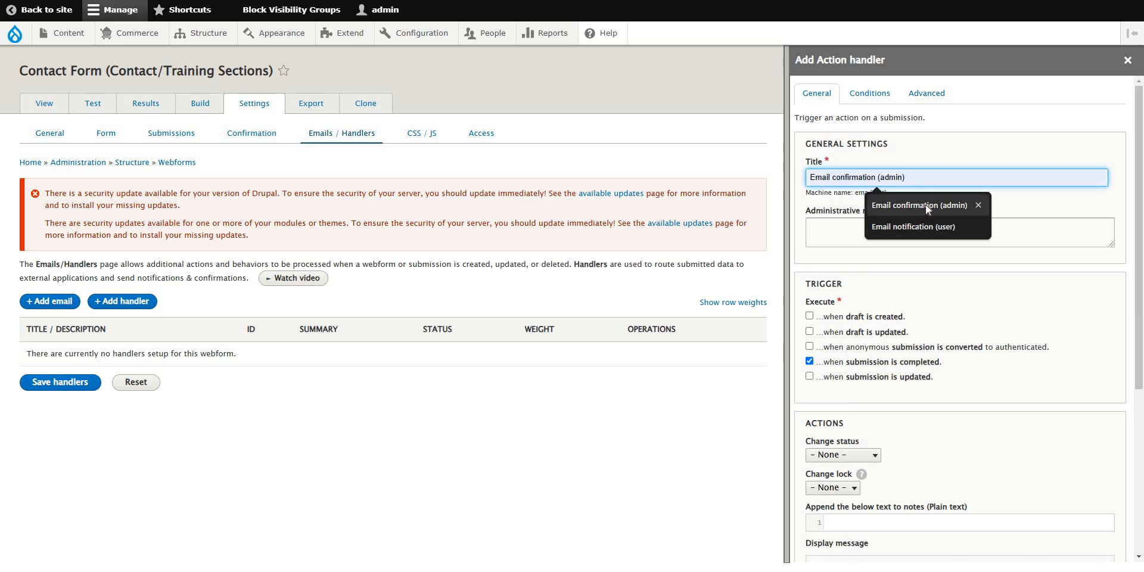
pyautogui.click(925, 205)
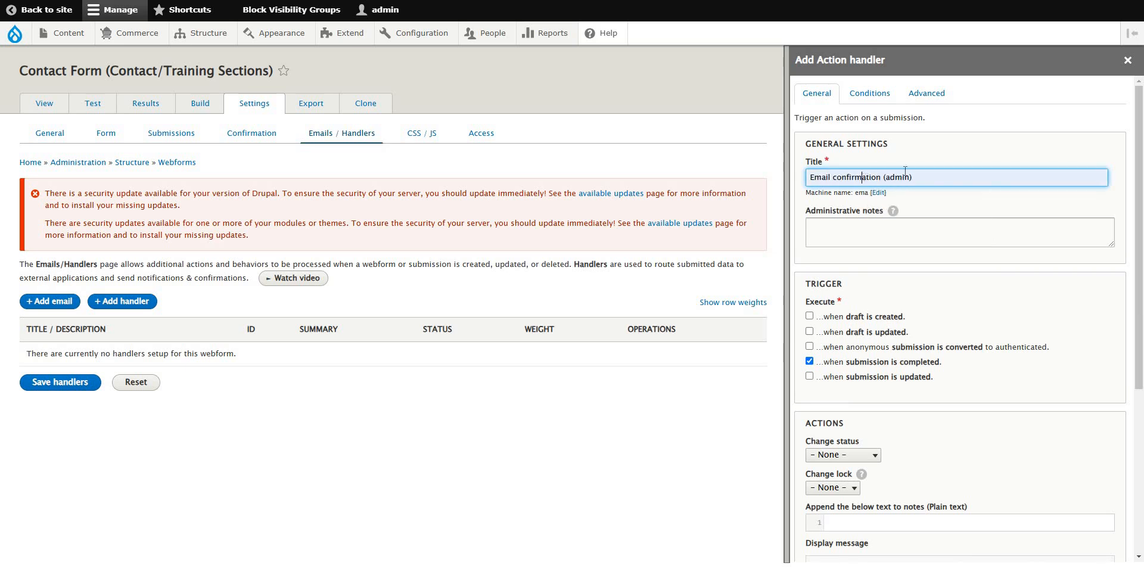
pyautogui.doubleClick(857, 177)
pyautogui.write('noifi')
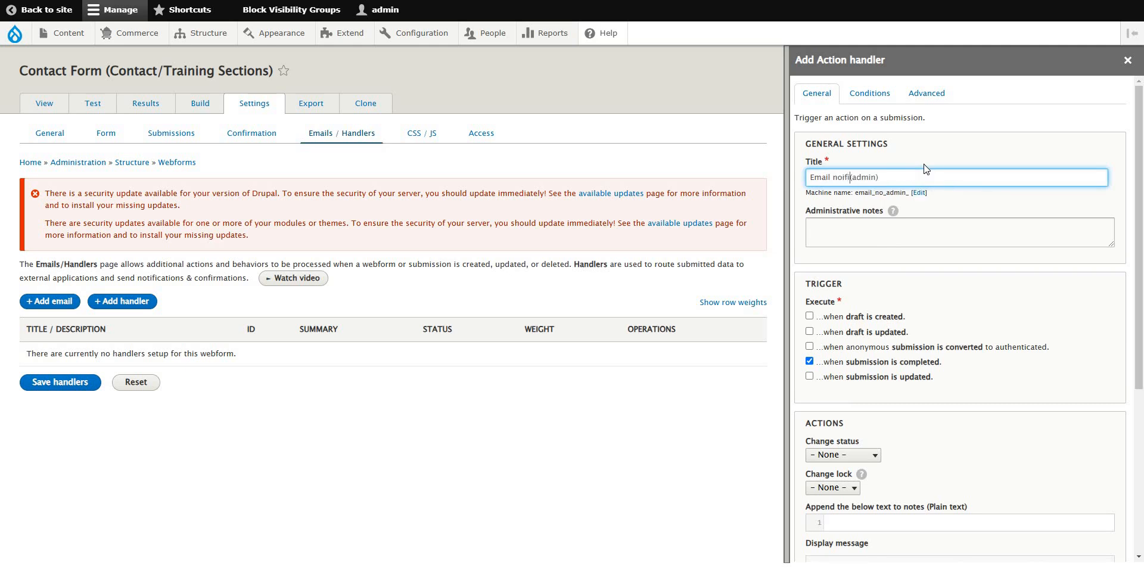
pyautogui.press('BackSpace')
pyautogui.press('BackSpace')
pyautogui.press('BackSpace')
pyautogui.press('BackSpace')
pyautogui.write('otification')
pyautogui.doubleClick(889, 178)
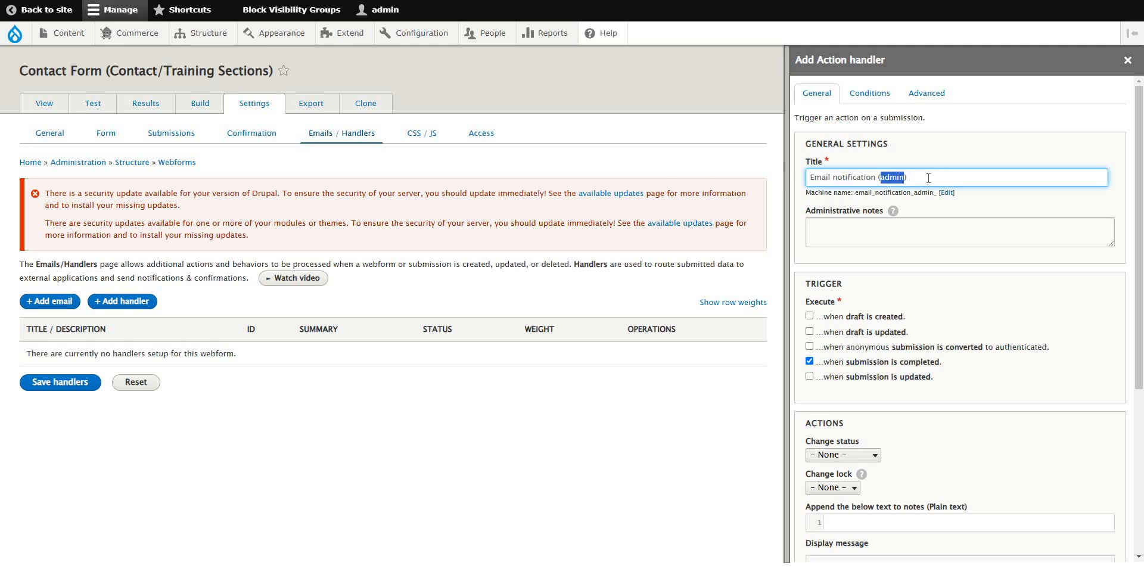
pyautogui.click(929, 177)
pyautogui.moveTo(818, 177); pyautogui.dragTo(910, 177)
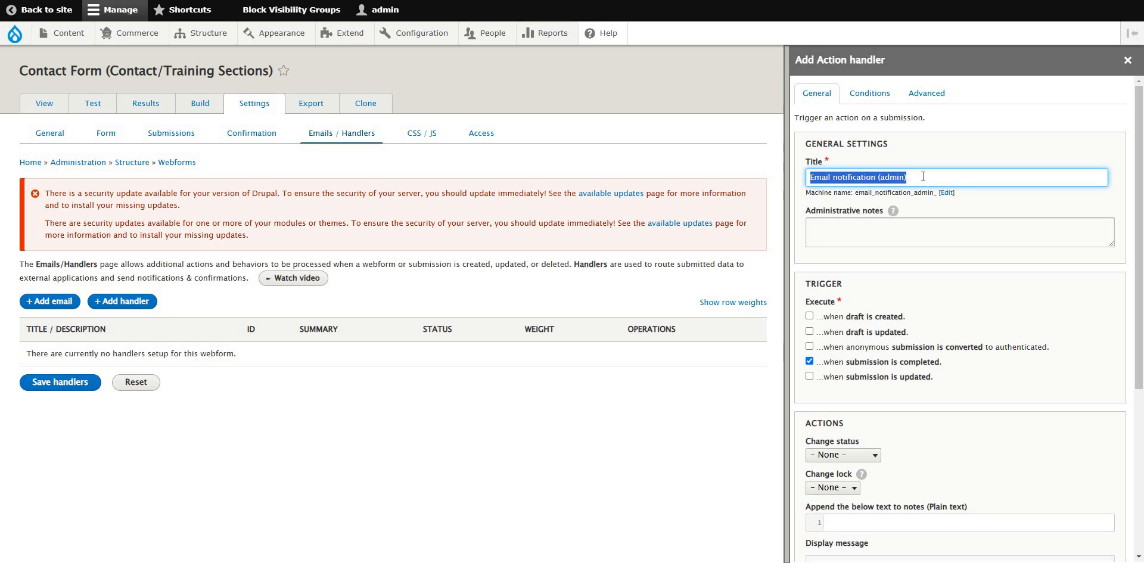
pyautogui.click(936, 179)
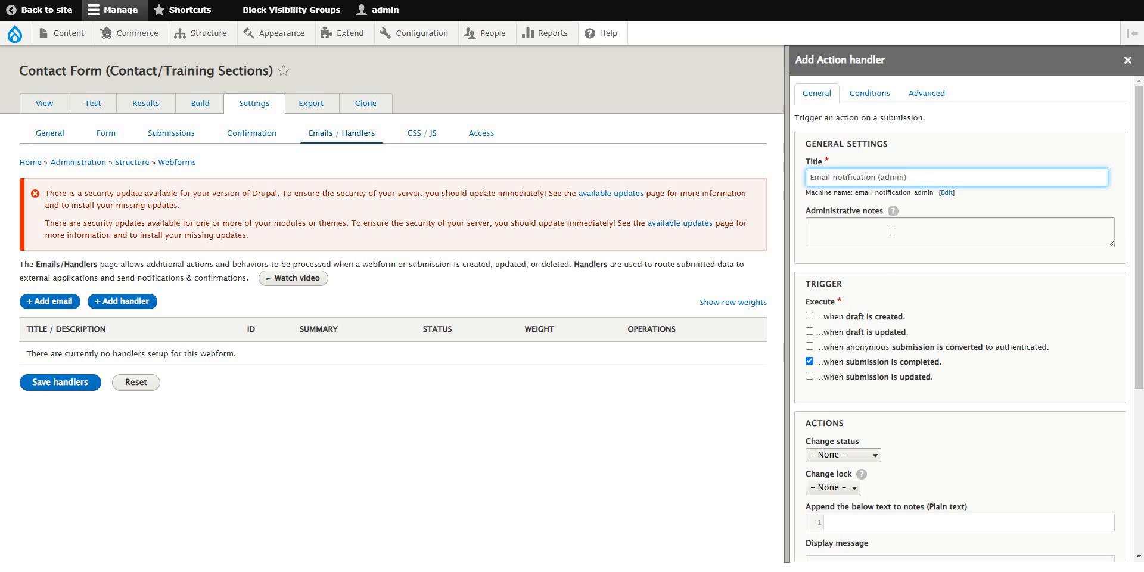
# Rewrite the handler's administrative note to read 'Emails form submission to administrators'.
pyautogui.click(891, 231)
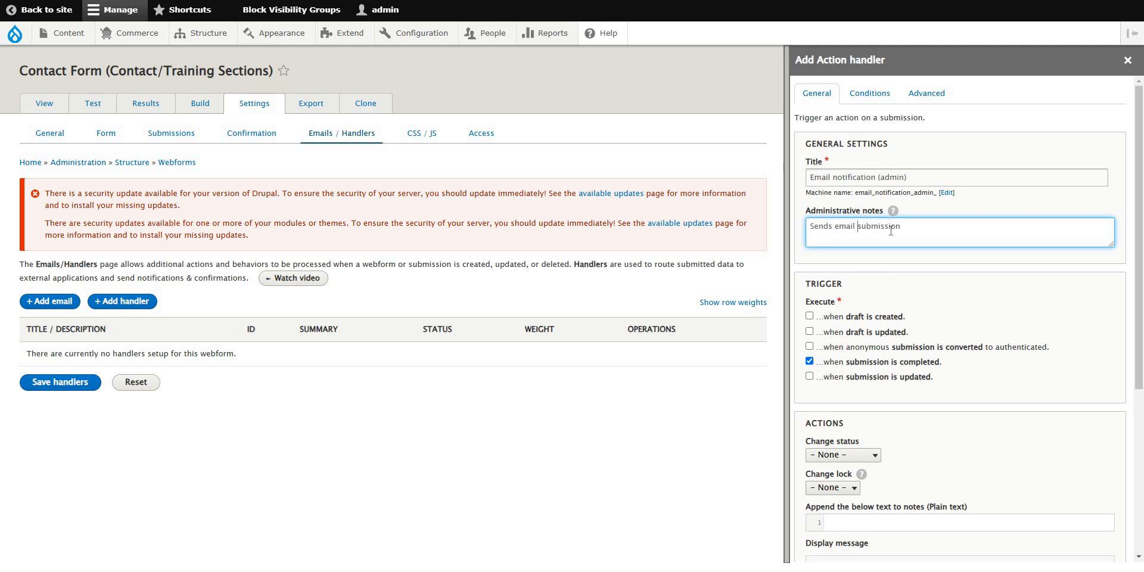
pyautogui.hotkey('ctrl', 'shift', 'Left')
pyautogui.press('BackSpace')
pyautogui.write('form')
pyautogui.press('End')
pyautogui.hotkey('ctrl', 'shift', 'Left')
pyautogui.write('Emails')
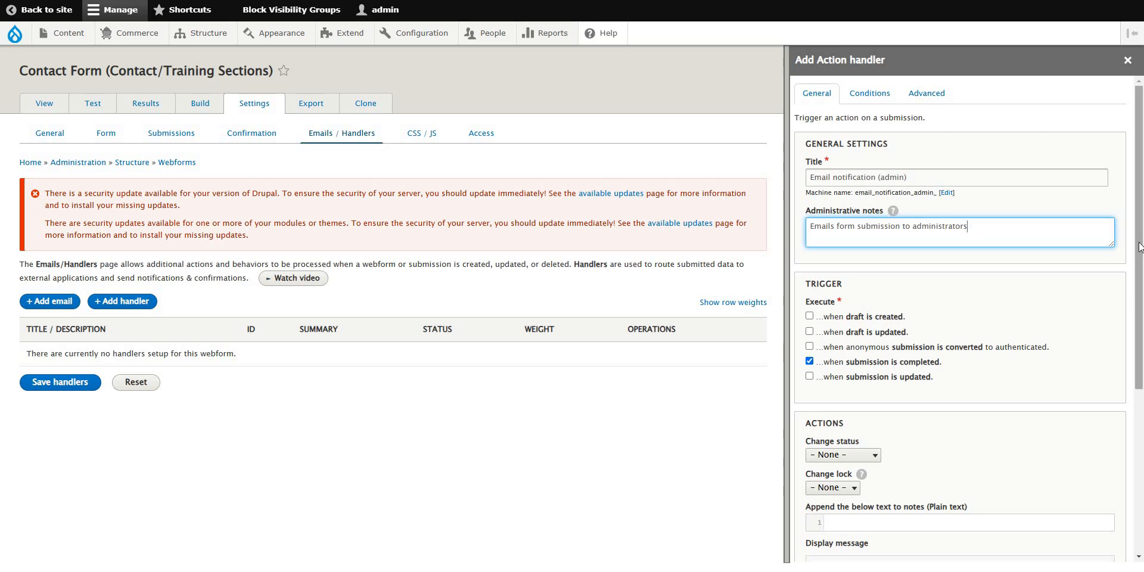
pyautogui.moveTo(1139, 247); pyautogui.dragTo(1140, 336)
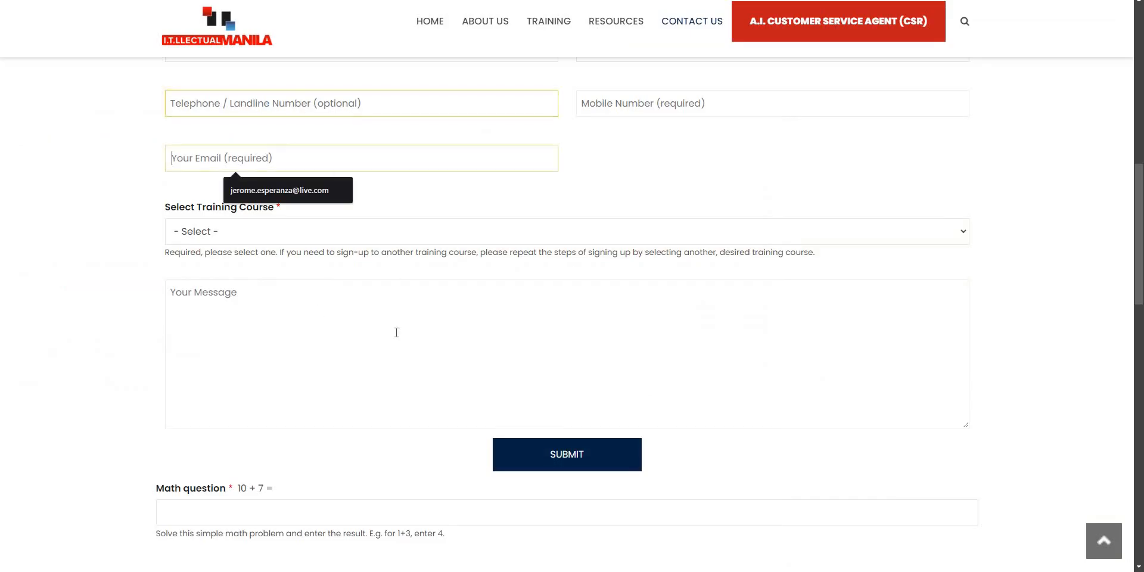
pyautogui.click(499, 511)
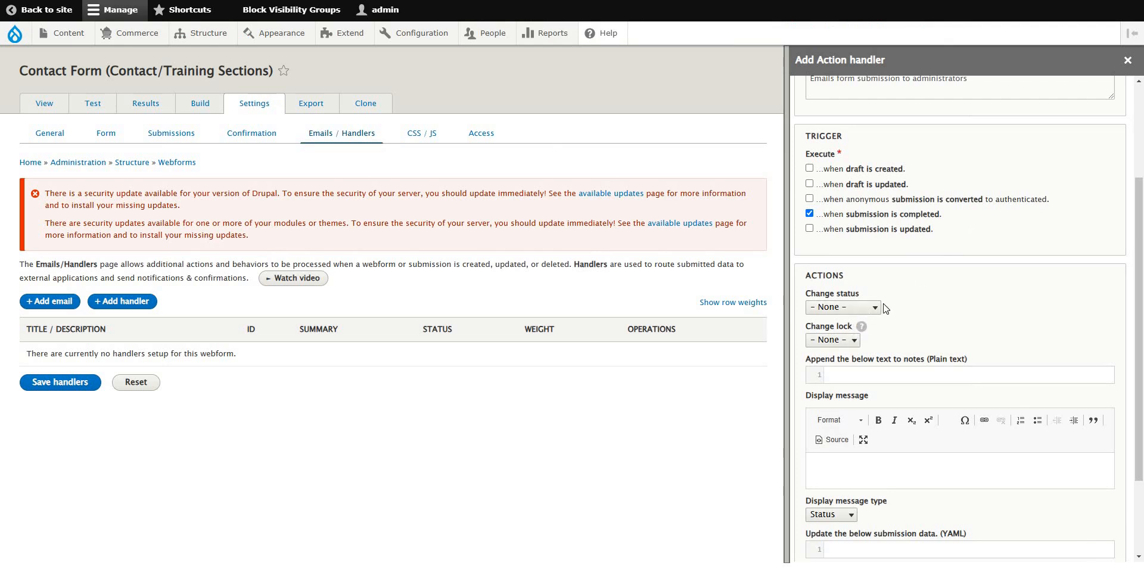
# Keep Change status at None and save the Email notification (admin) handler.
pyautogui.click(865, 309)
pyautogui.click(948, 311)
pyautogui.scroll(-2, 959, 301)
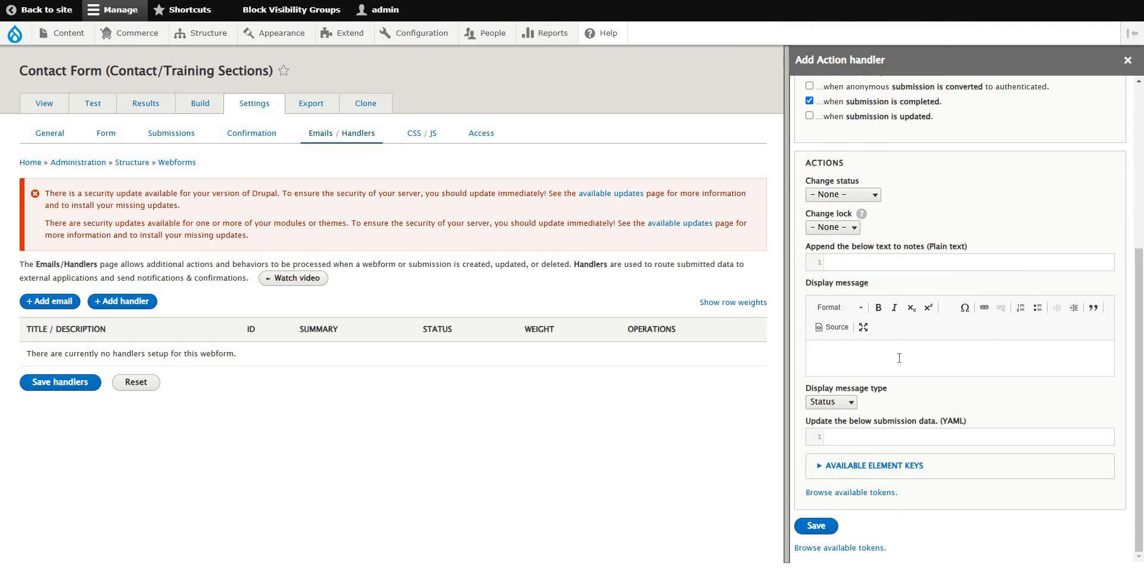
pyautogui.scroll(5, 888, 471)
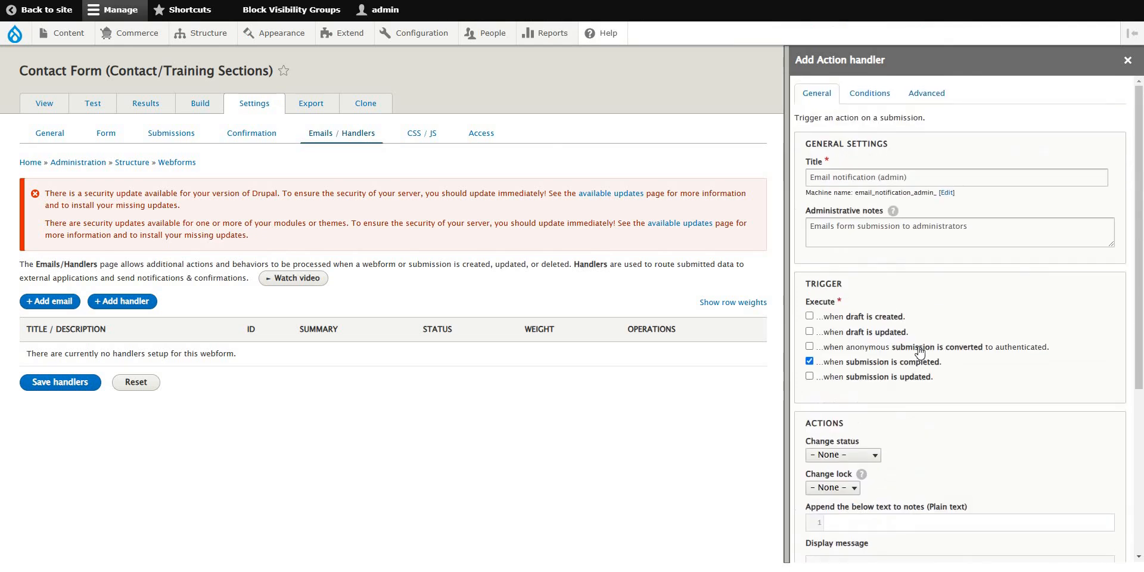
pyautogui.scroll(-3, 874, 181)
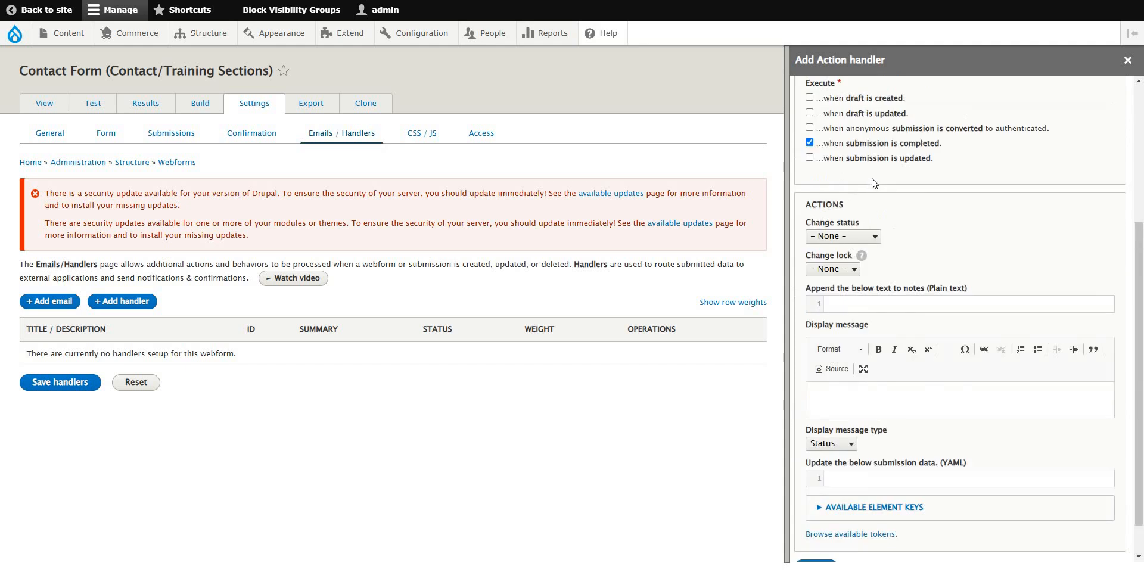
pyautogui.scroll(3, 874, 181)
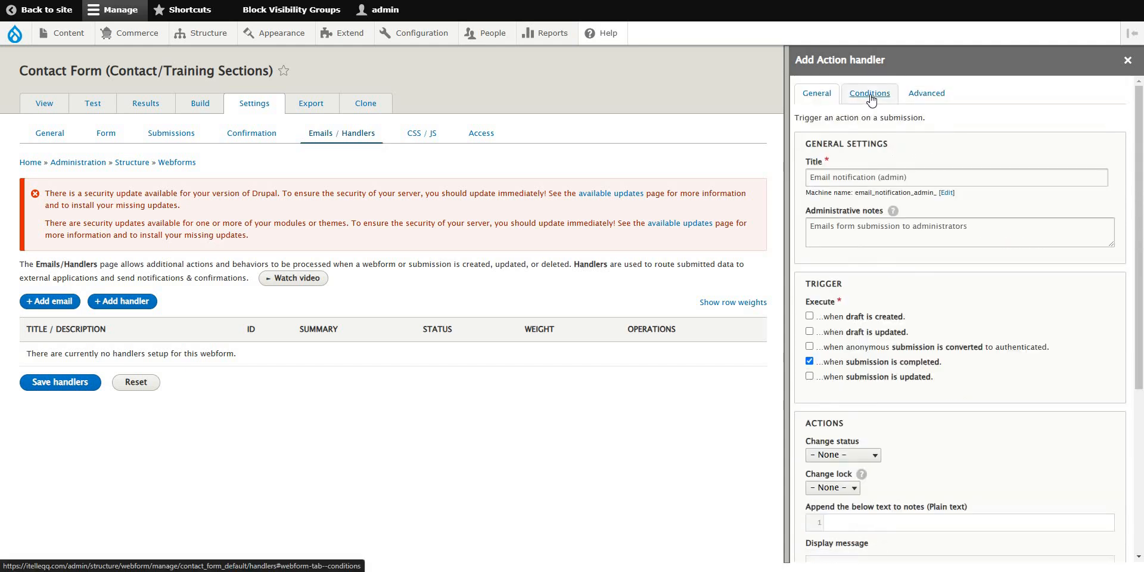
pyautogui.scroll(-5, 864, 465)
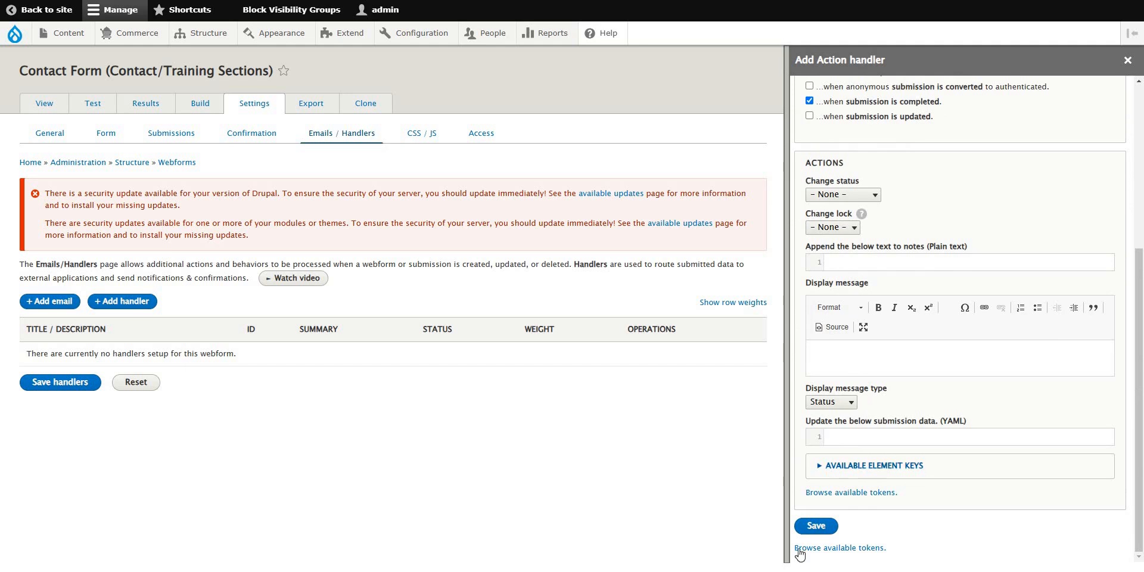
pyautogui.click(816, 526)
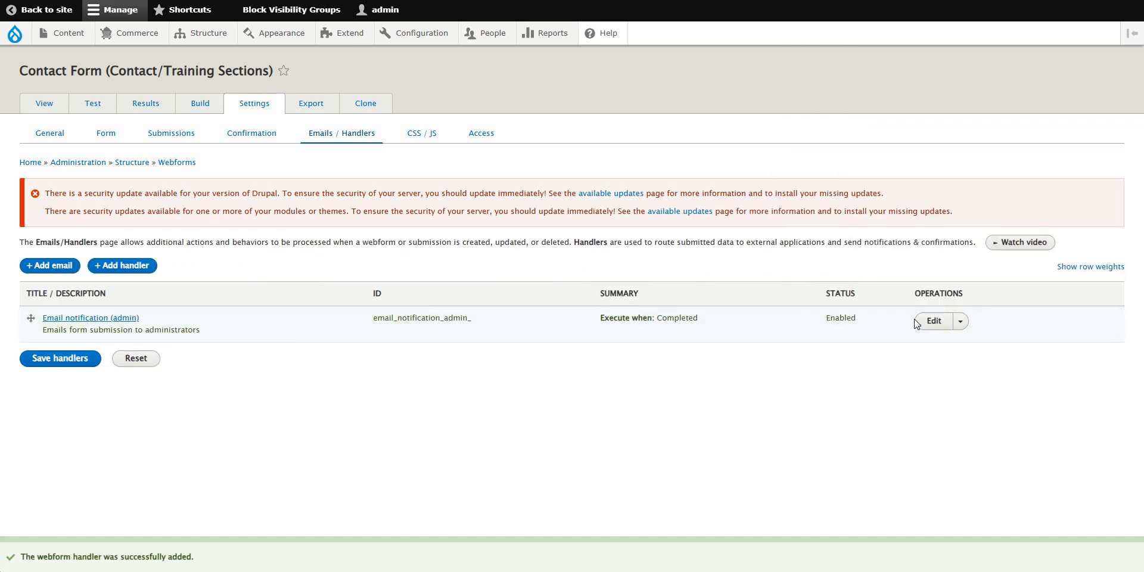
# Reopen Email notification (admin) and browse its Conditions, Advanced and General settings and element keys.
pyautogui.click(934, 320)
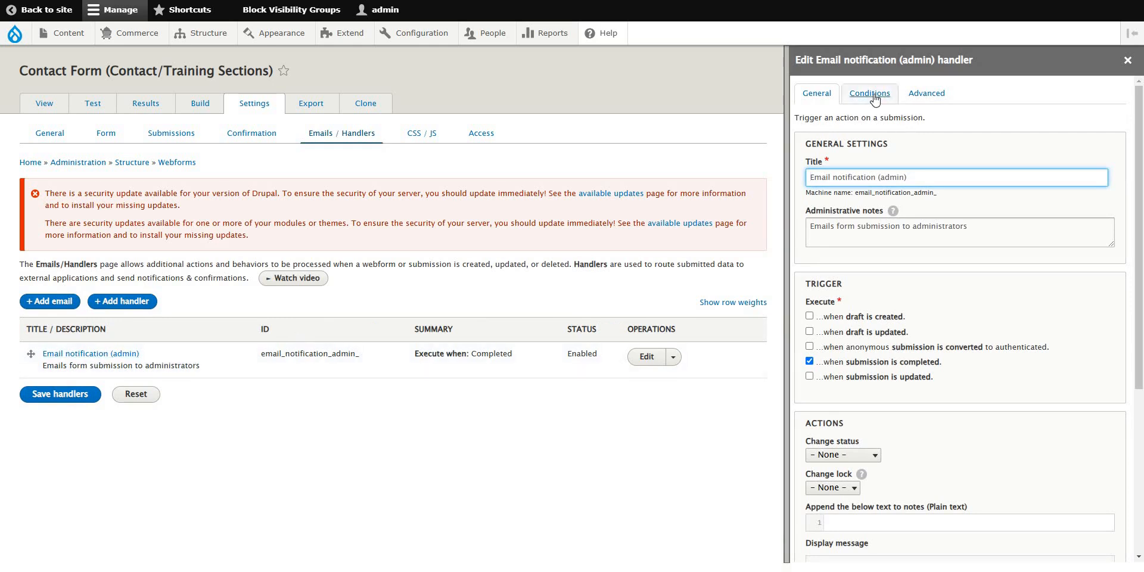
pyautogui.click(875, 98)
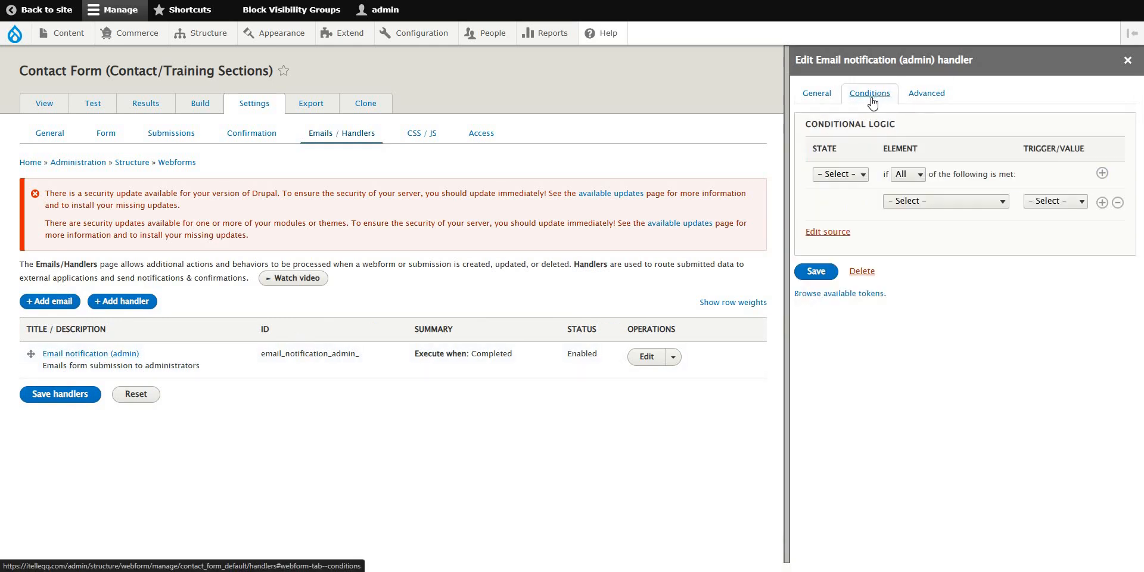
pyautogui.click(926, 95)
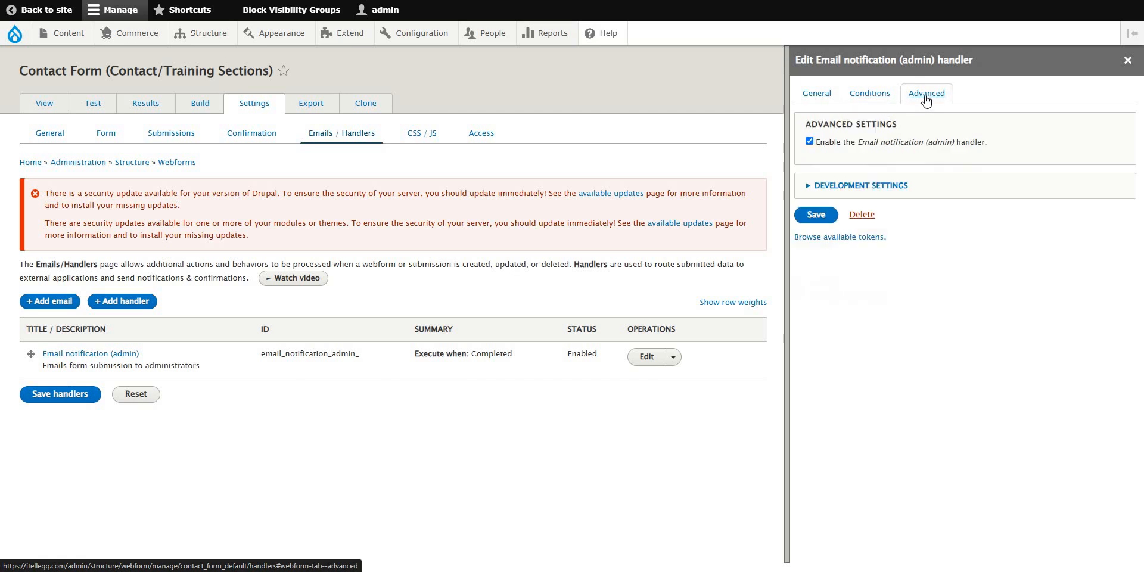
pyautogui.click(869, 95)
pyautogui.click(824, 99)
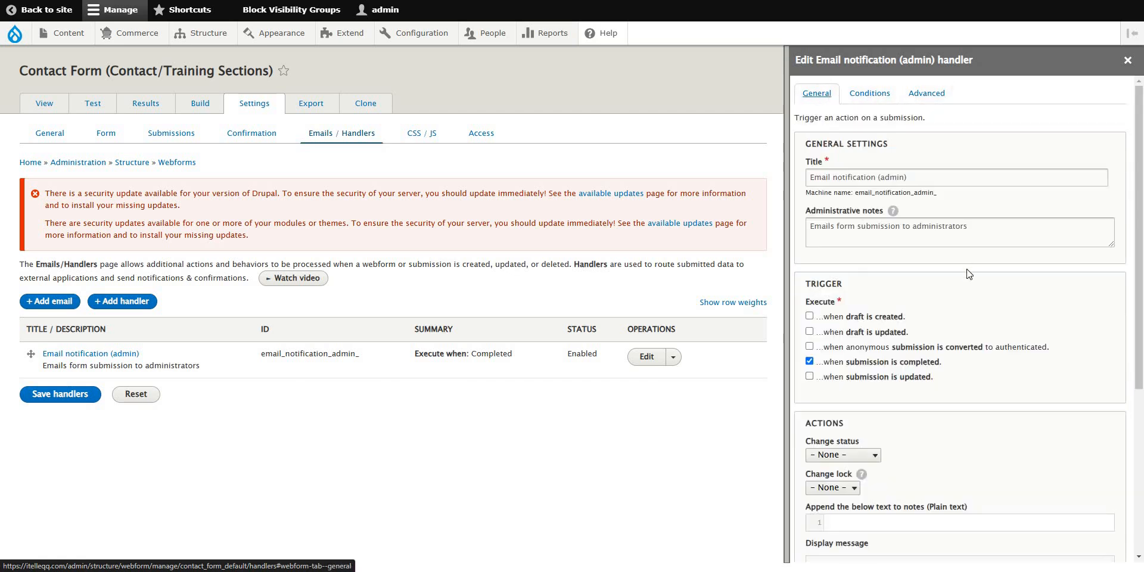
pyautogui.scroll(-6, 969, 280)
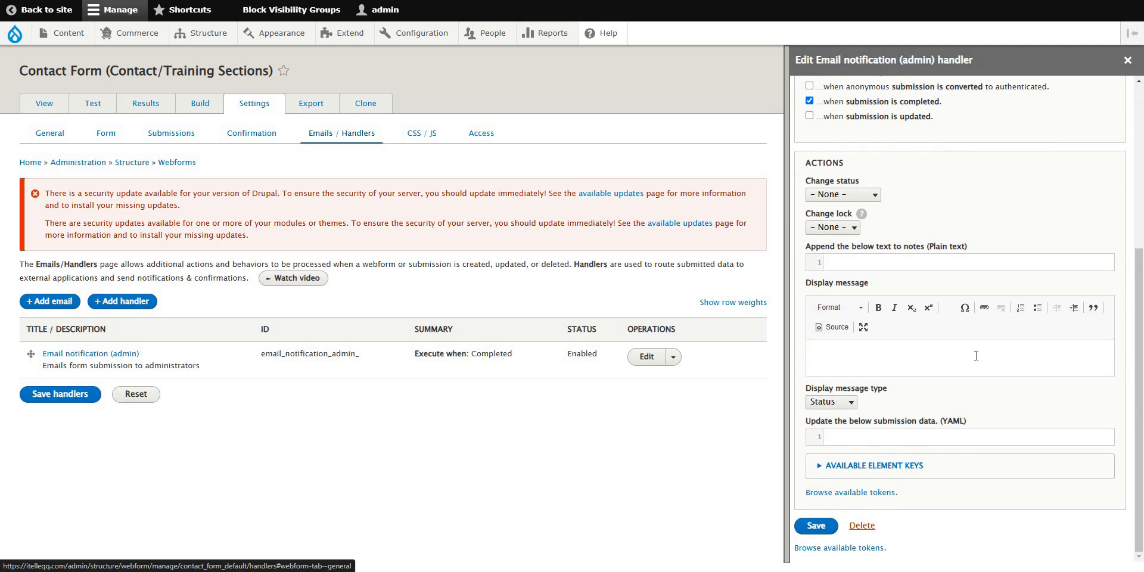
pyautogui.click(940, 469)
pyautogui.scroll(-3, 1006, 416)
pyautogui.scroll(8, 1027, 369)
pyautogui.scroll(-3, 1026, 355)
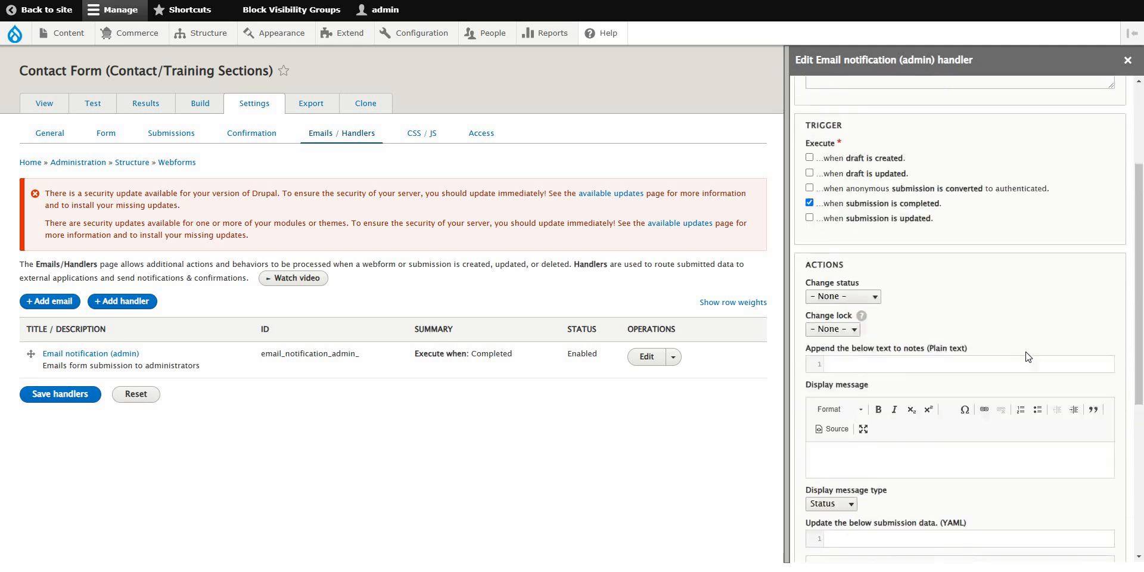
# Type 'Display message' and paste the handler name before 'handler' in the display message.
pyautogui.click(867, 395)
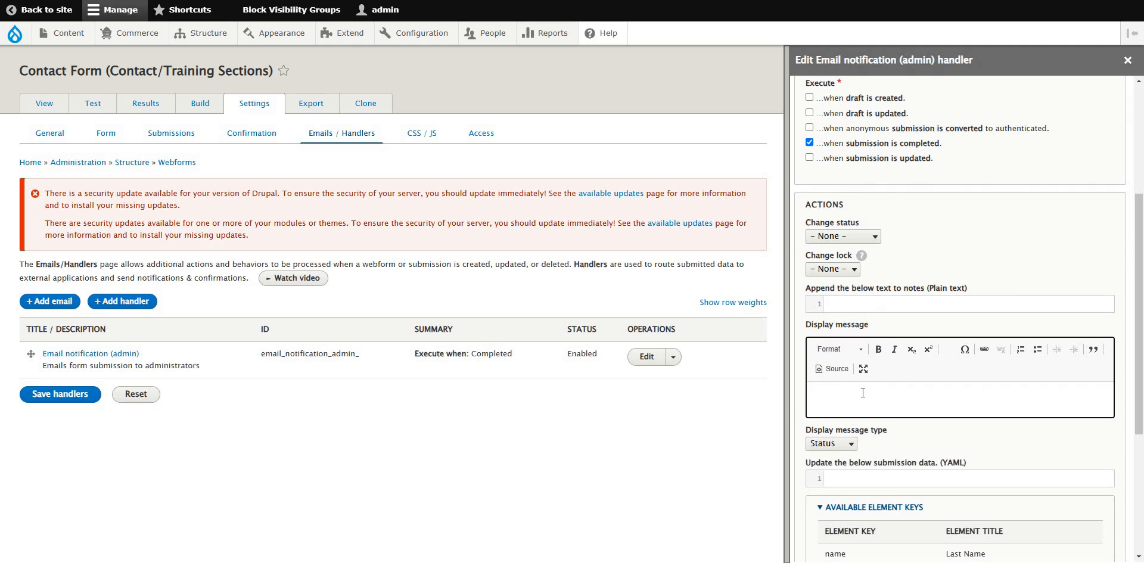
pyautogui.write('Display message from the handler')
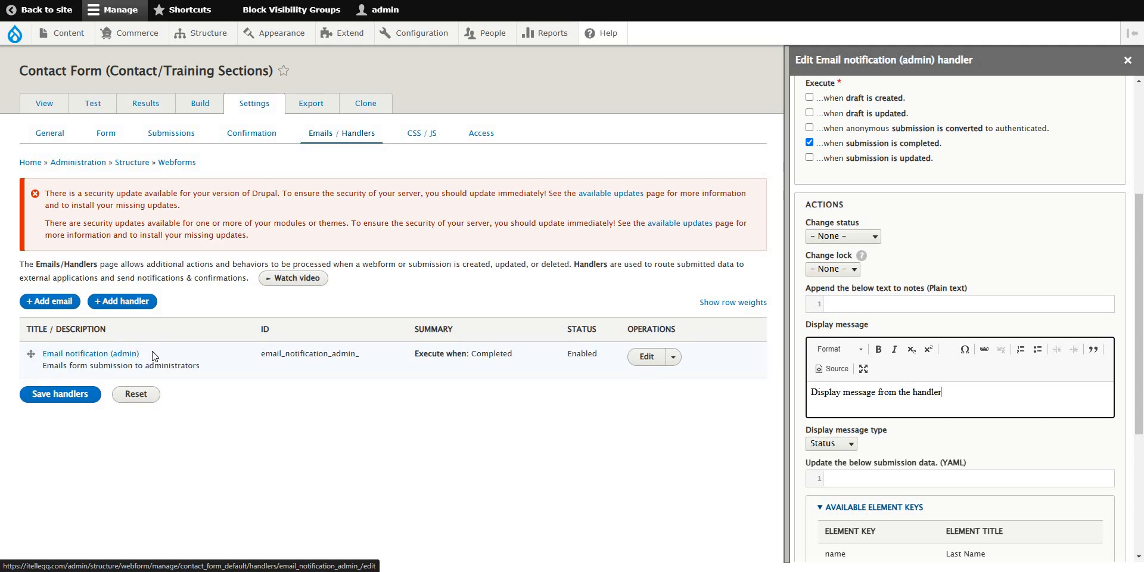
pyautogui.moveTo(154, 355); pyautogui.dragTo(42, 354)
pyautogui.hotkey('ctrl', 'c')
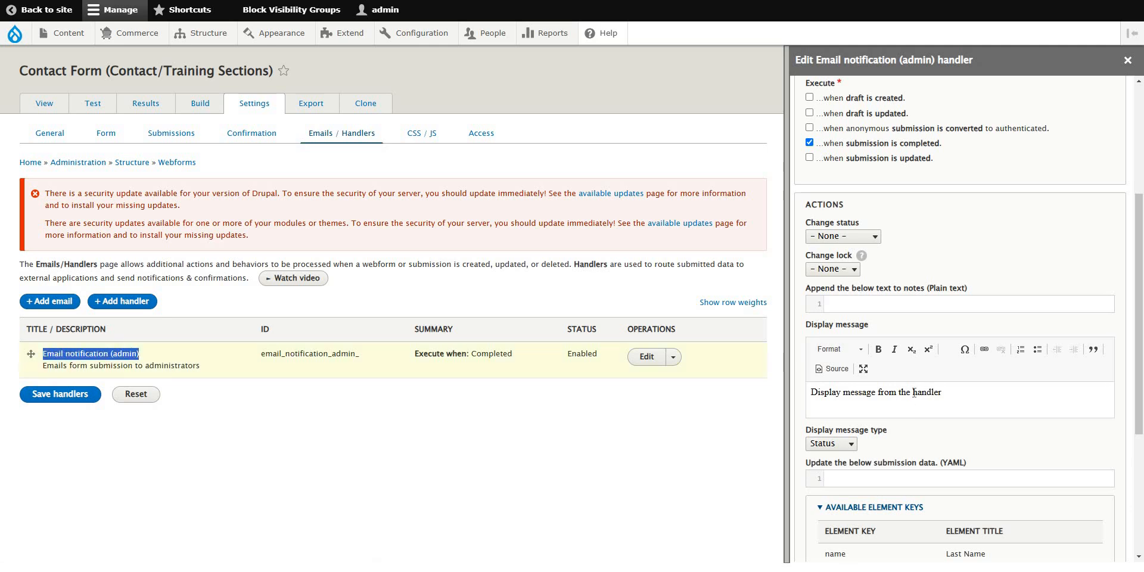
pyautogui.click(914, 393)
pyautogui.hotkey('ctrl', 'v')
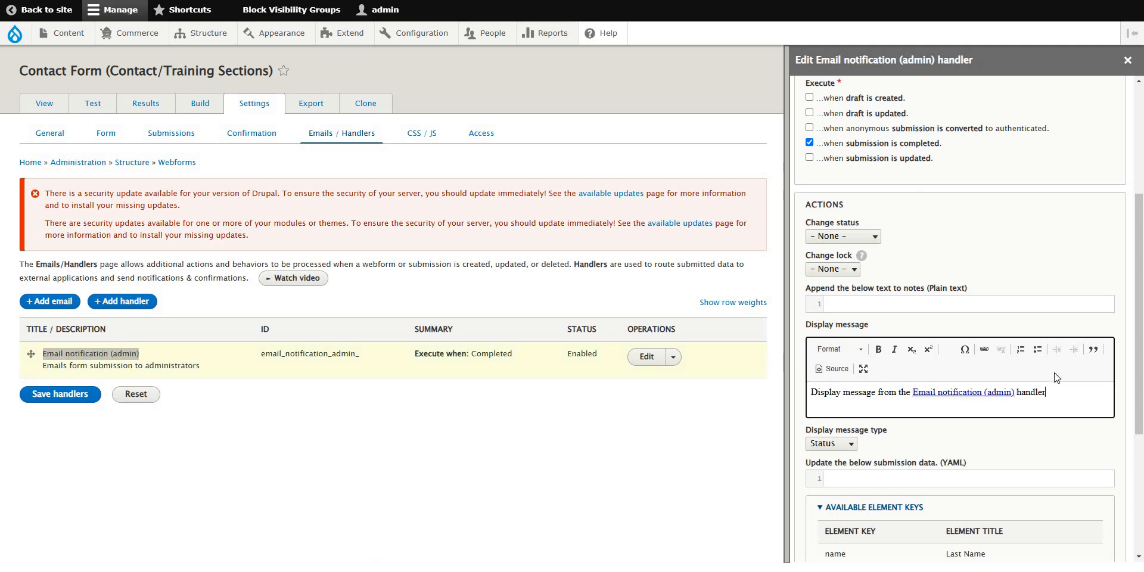
# Replace the linked handler name with plain-text 'Email notification (admin)'.
pyautogui.scroll(4, 1057, 378)
pyautogui.tripleClick(931, 177)
pyautogui.hotkey('ctrl', 'c')
pyautogui.scroll(-4, 1025, 434)
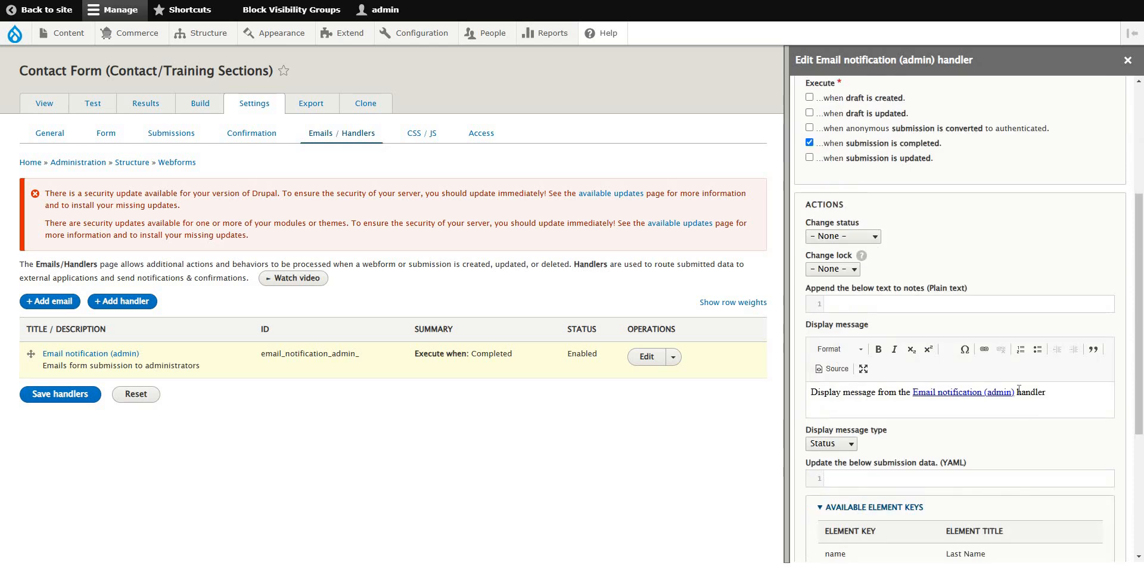
pyautogui.moveTo(1014, 392); pyautogui.dragTo(915, 395)
pyautogui.hotkey('ctrl', 'v')
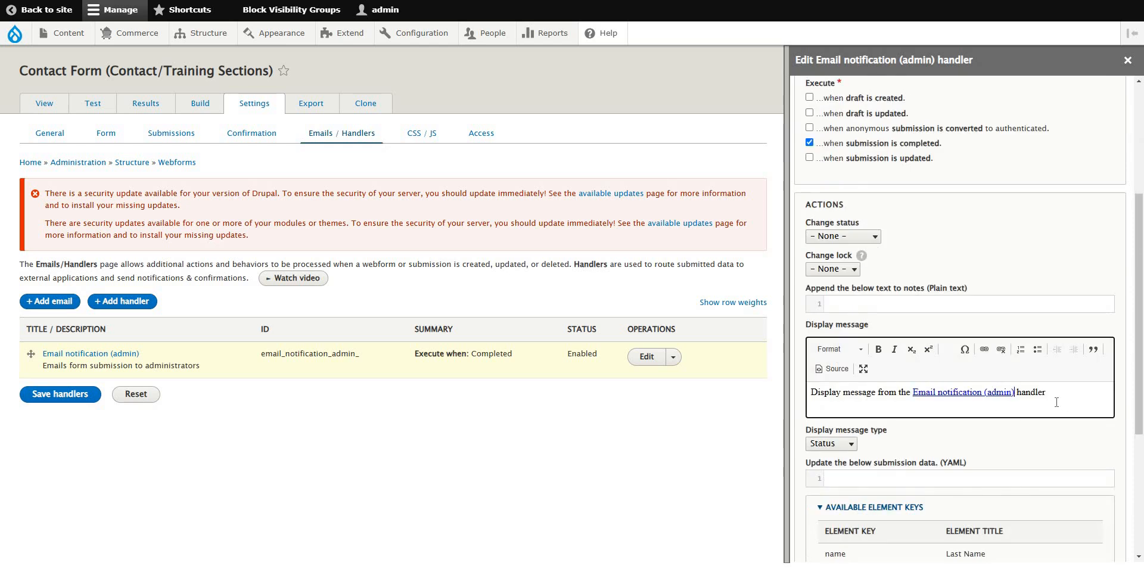
pyautogui.hotkey('ctrl', 'z')
pyautogui.hotkey('ctrl', 'z')
pyautogui.hotkey('ctrl', 'z')
pyautogui.hotkey('ctrl', 'shift', 'v')
# Select the available element keys table, then focus the live contact form's message and email fields.
pyautogui.click(1057, 396)
pyautogui.scroll(-4, 1051, 399)
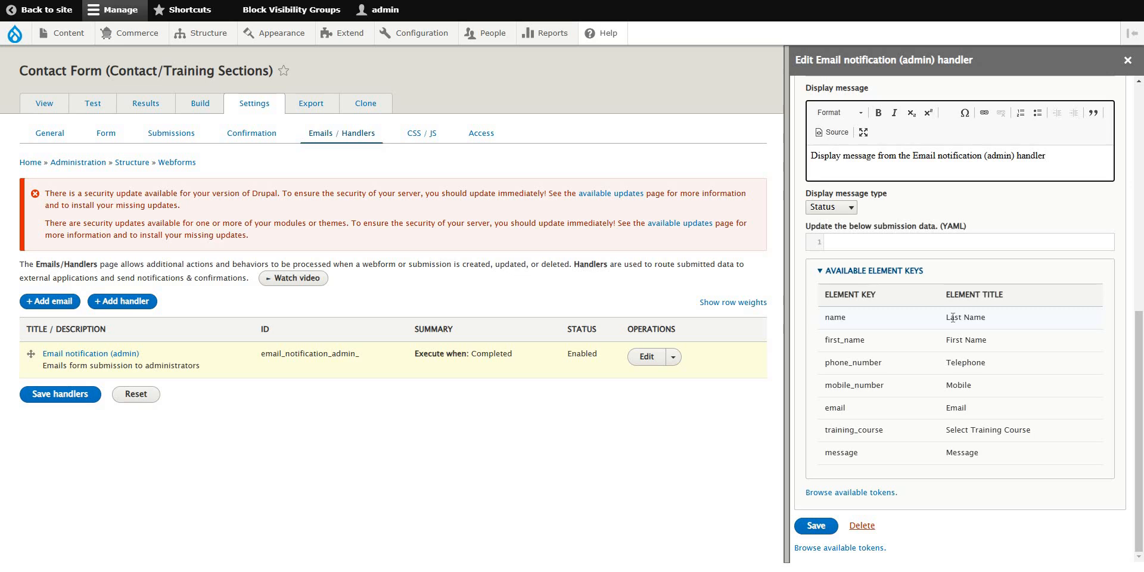
pyautogui.moveTo(834, 317); pyautogui.dragTo(994, 457)
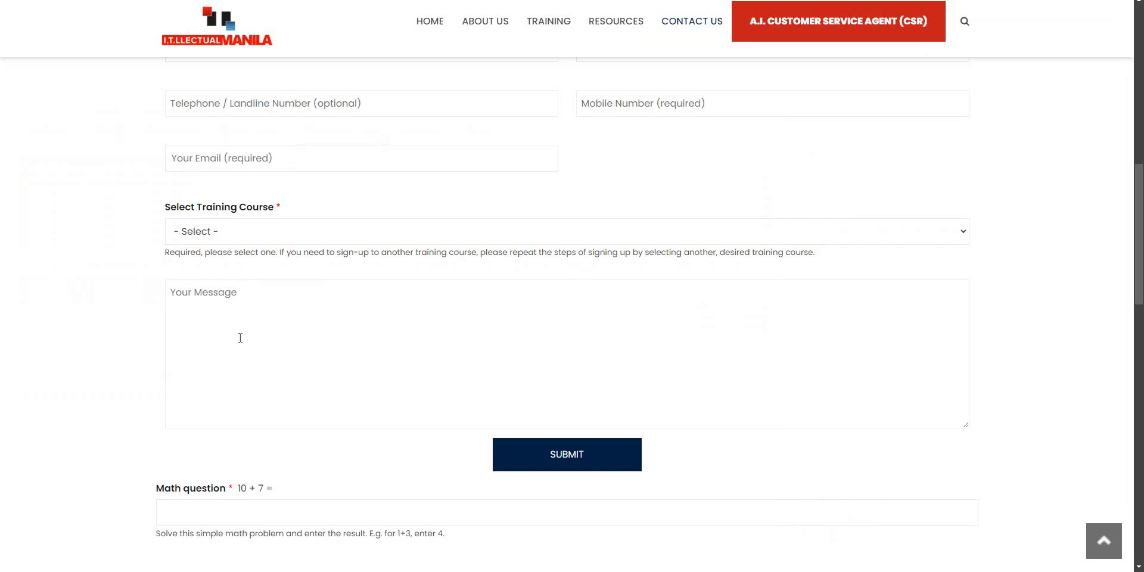
pyautogui.click(240, 337)
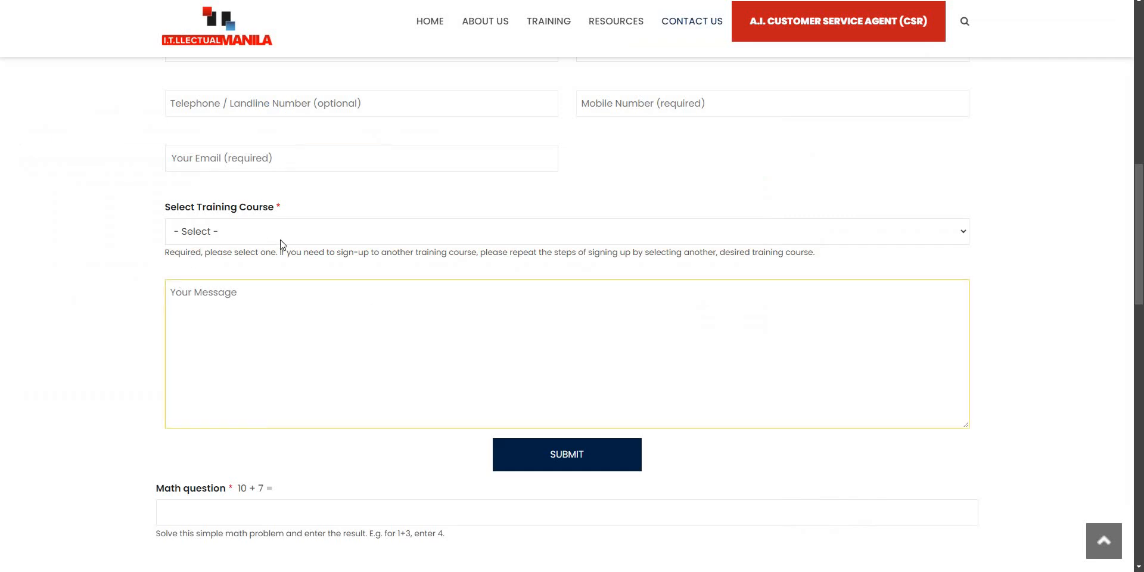
pyautogui.click(325, 158)
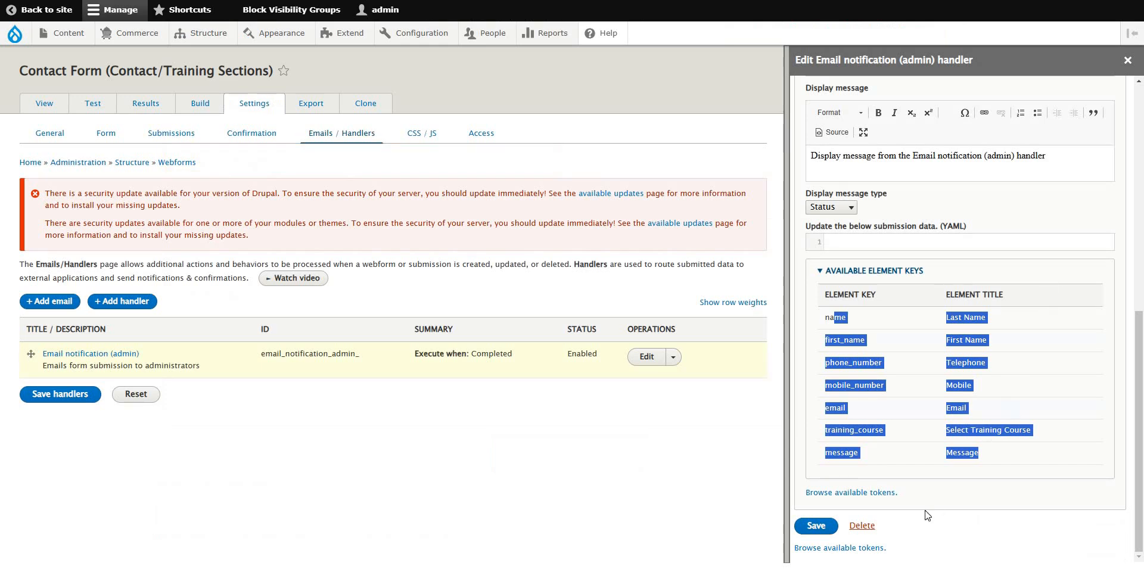
# Save the message change, then delete the Email notification (admin) handler and confirm.
pyautogui.click(815, 525)
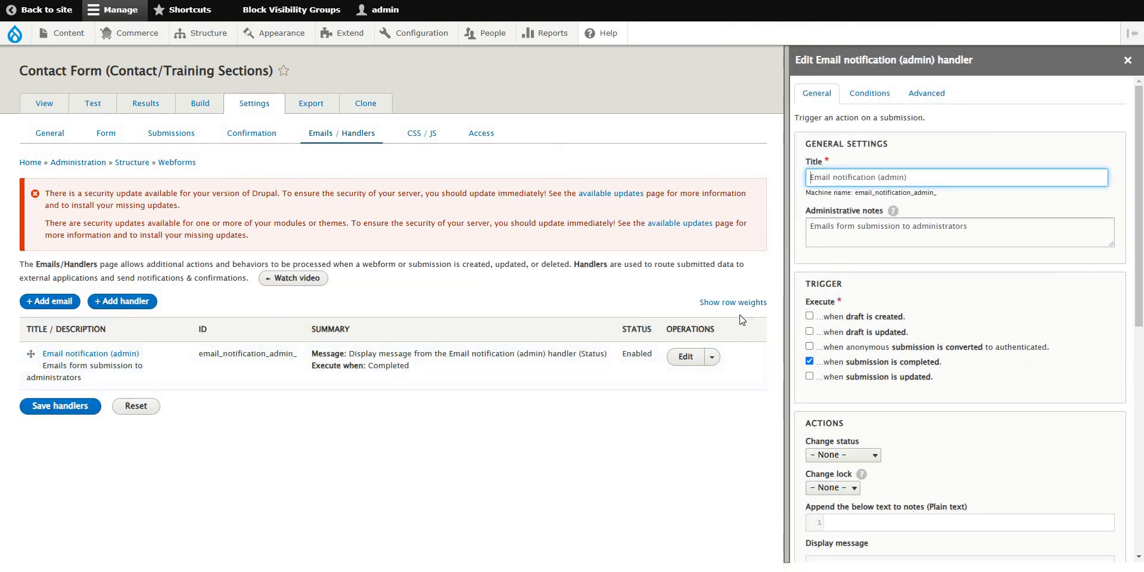
pyautogui.click(712, 357)
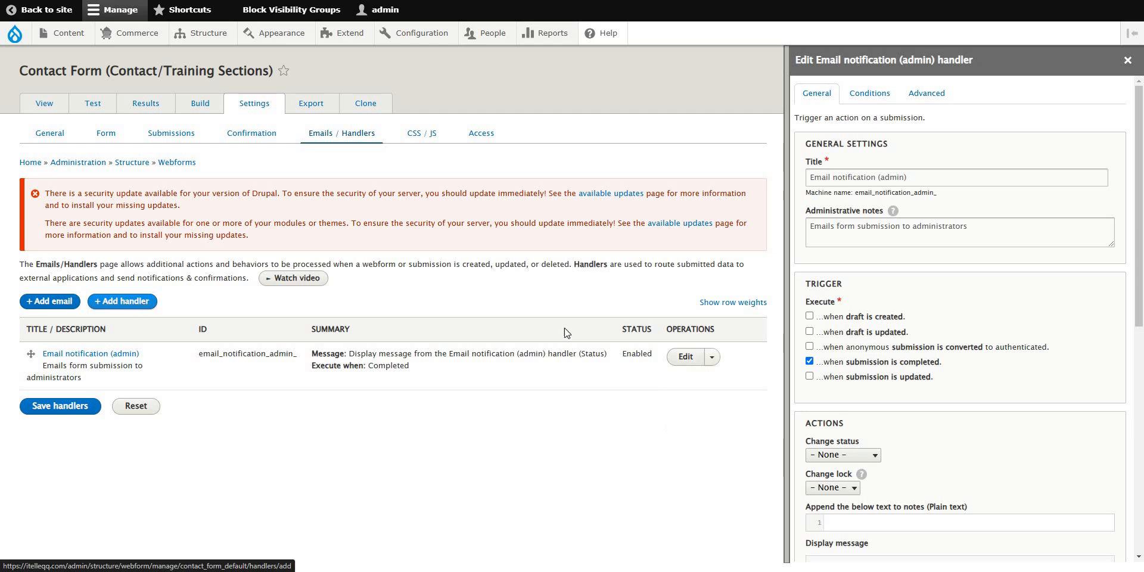
pyautogui.click(712, 357)
pyautogui.click(691, 425)
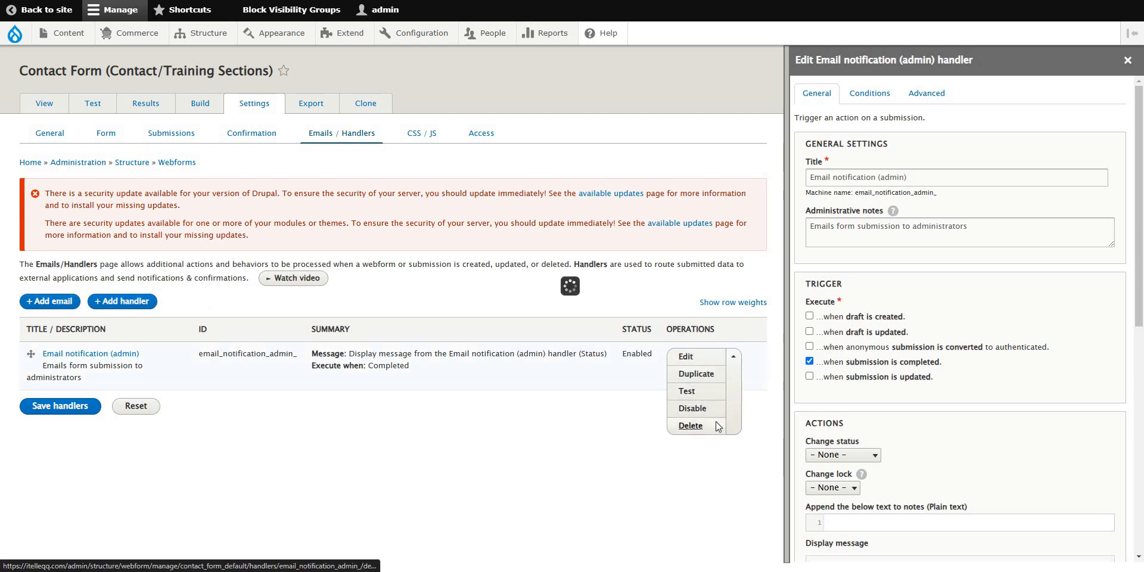
pyautogui.click(405, 212)
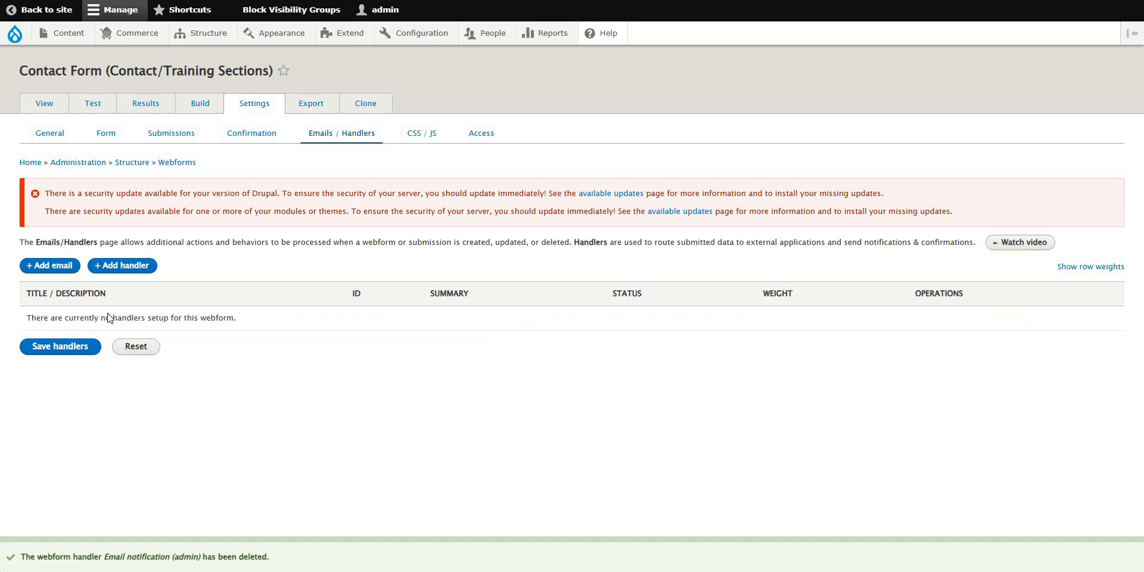
pyautogui.click(50, 265)
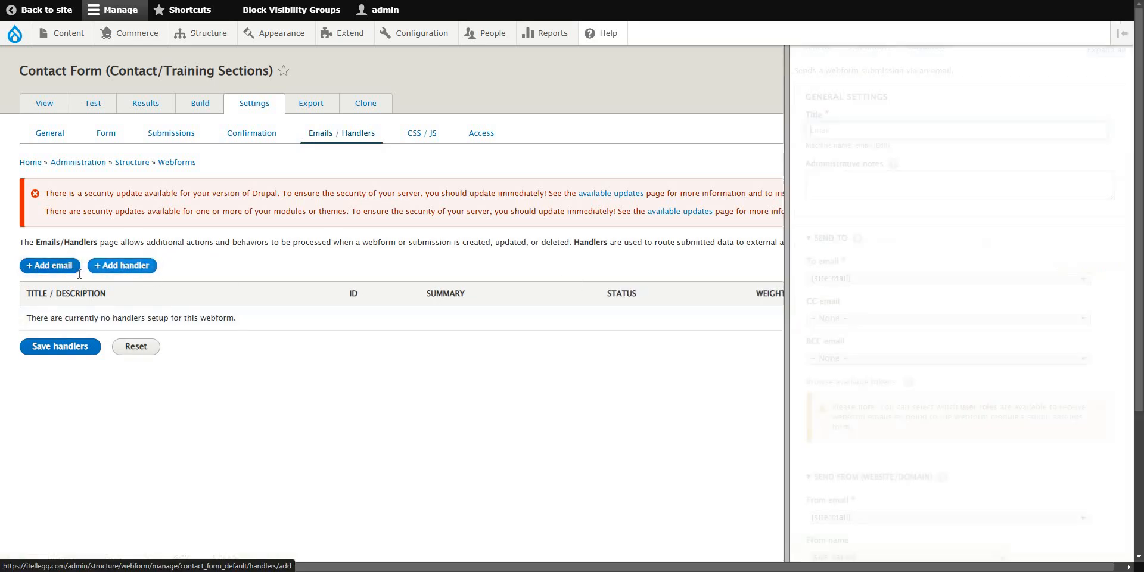
# Title the new handler 'Email notification (admin)', note 'Sends email to admin', keep To as [site:mail].
pyautogui.click(868, 178)
pyautogui.doubleClick(900, 180)
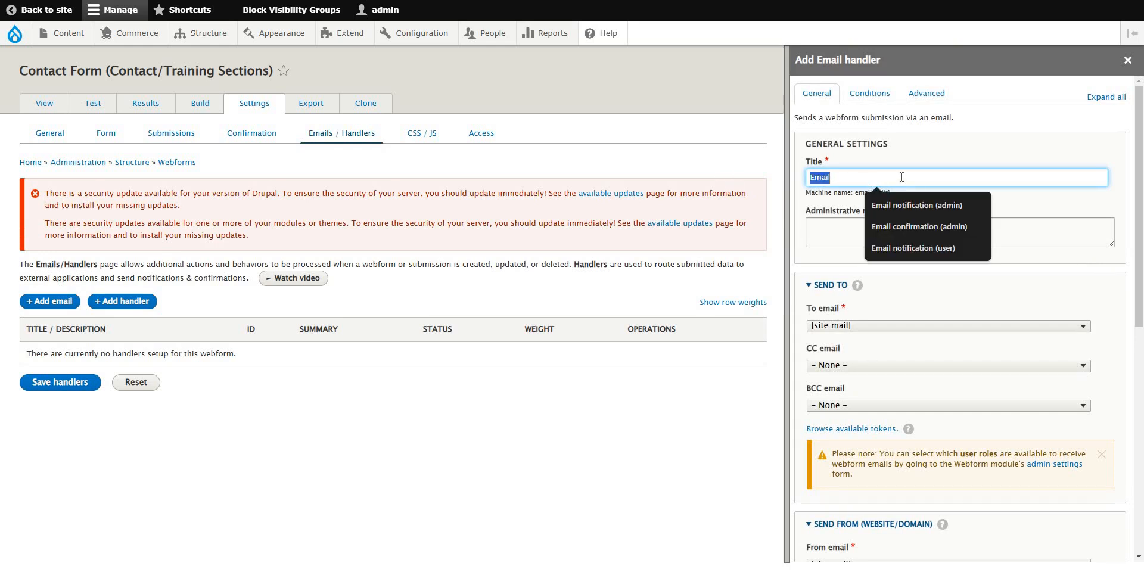
pyautogui.click(914, 201)
pyautogui.click(875, 178)
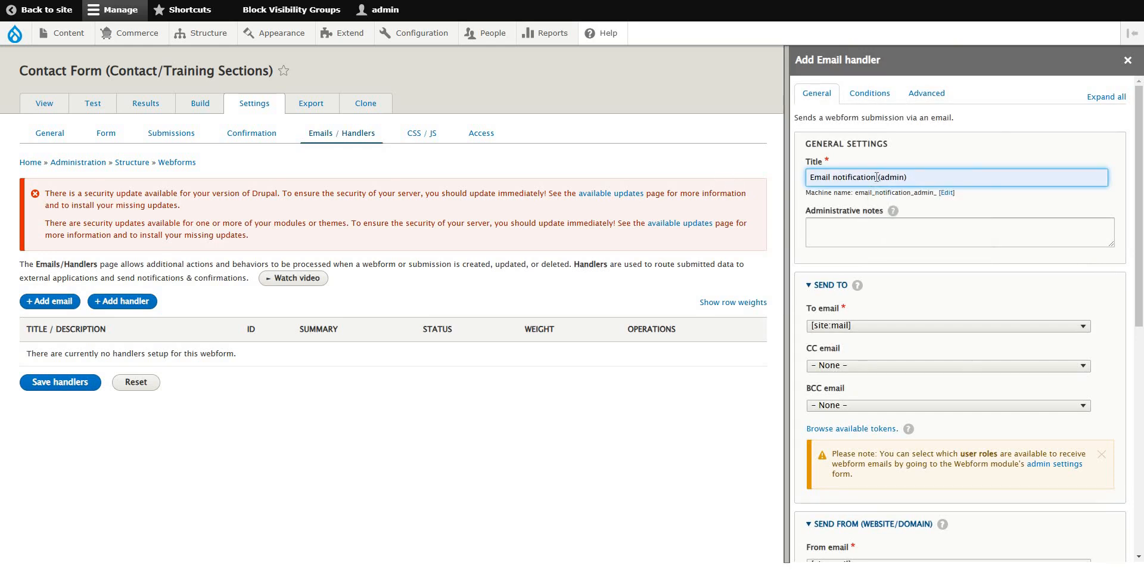
pyautogui.click(908, 224)
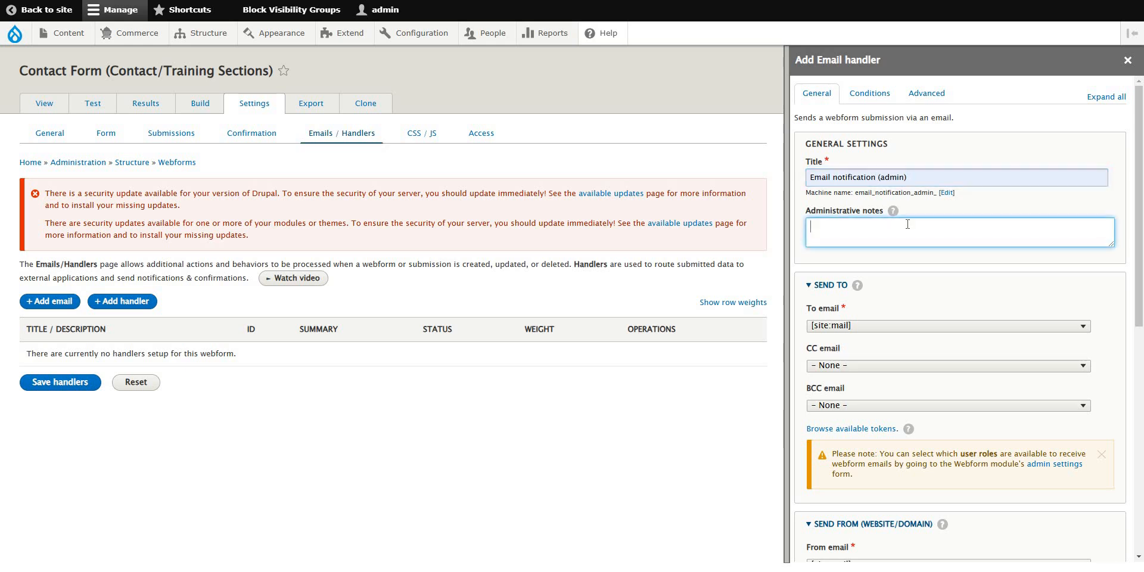
pyautogui.write('Sends email to admin')
pyautogui.scroll(-3, 982, 256)
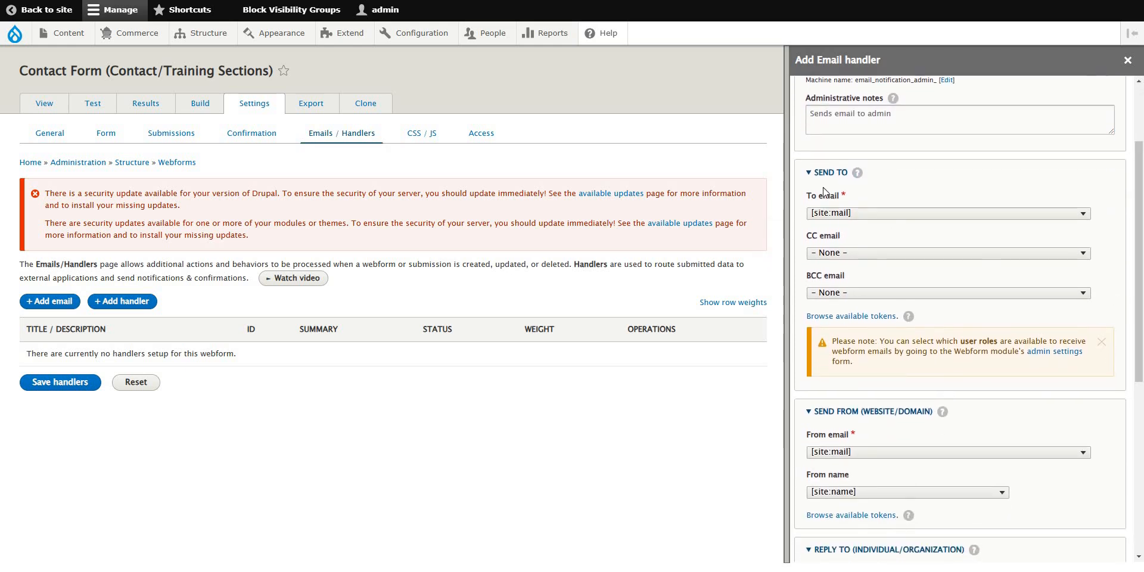
pyautogui.click(840, 217)
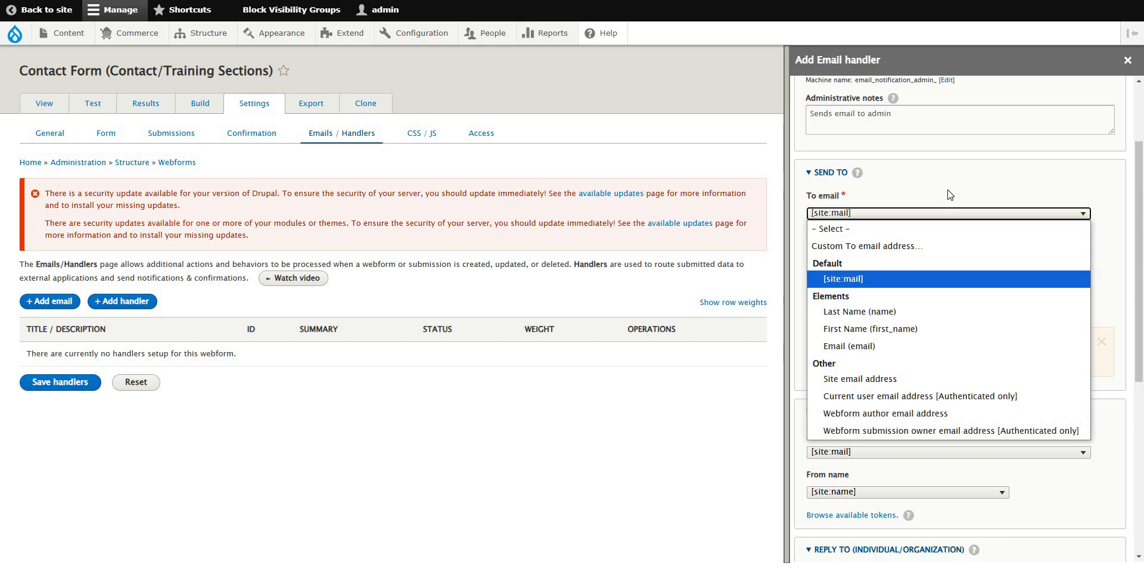
pyautogui.click(846, 280)
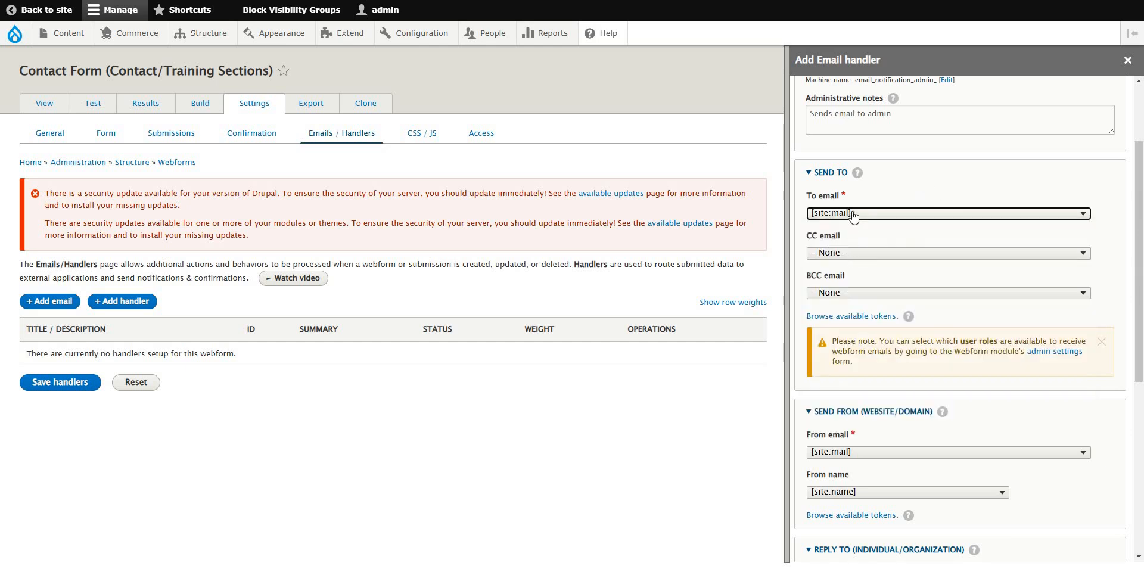
pyautogui.moveTo(430, 37)
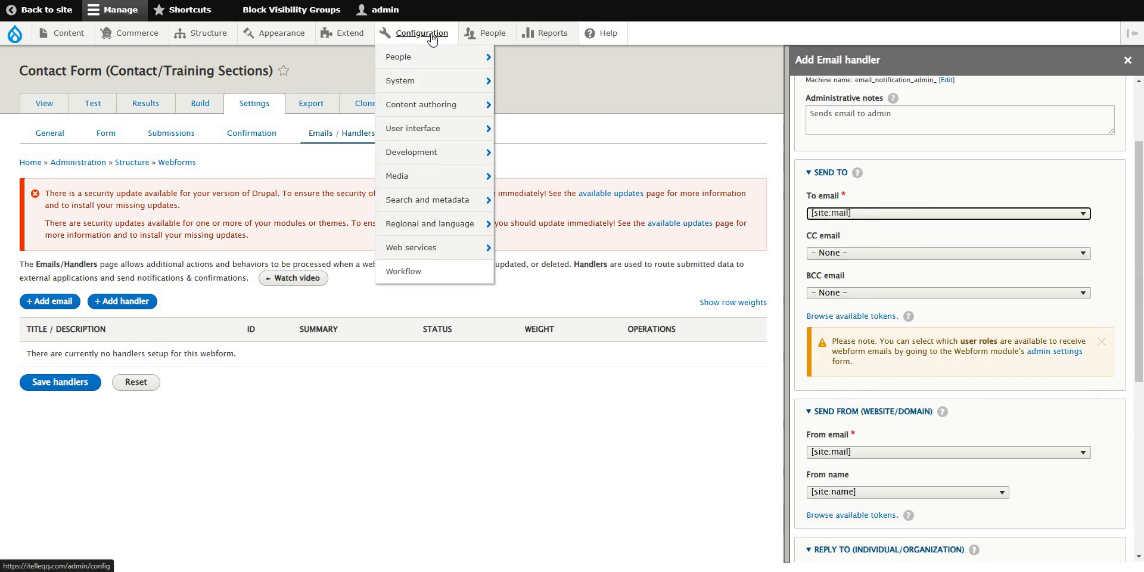
pyautogui.moveTo(420, 83)
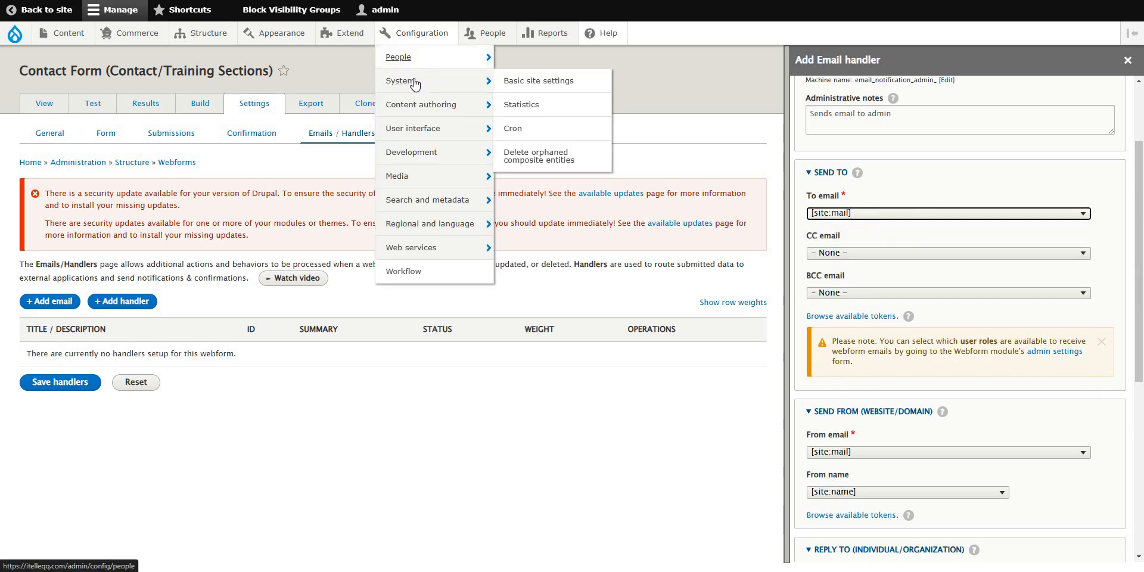
pyautogui.rightClick(514, 81)
pyautogui.click(551, 91)
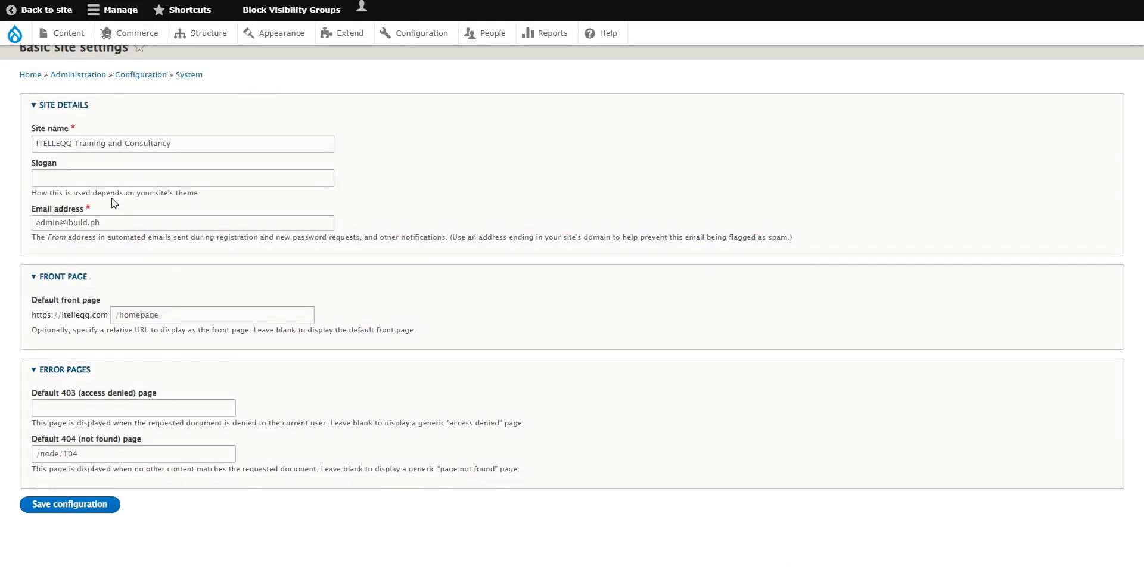
pyautogui.click(58, 286)
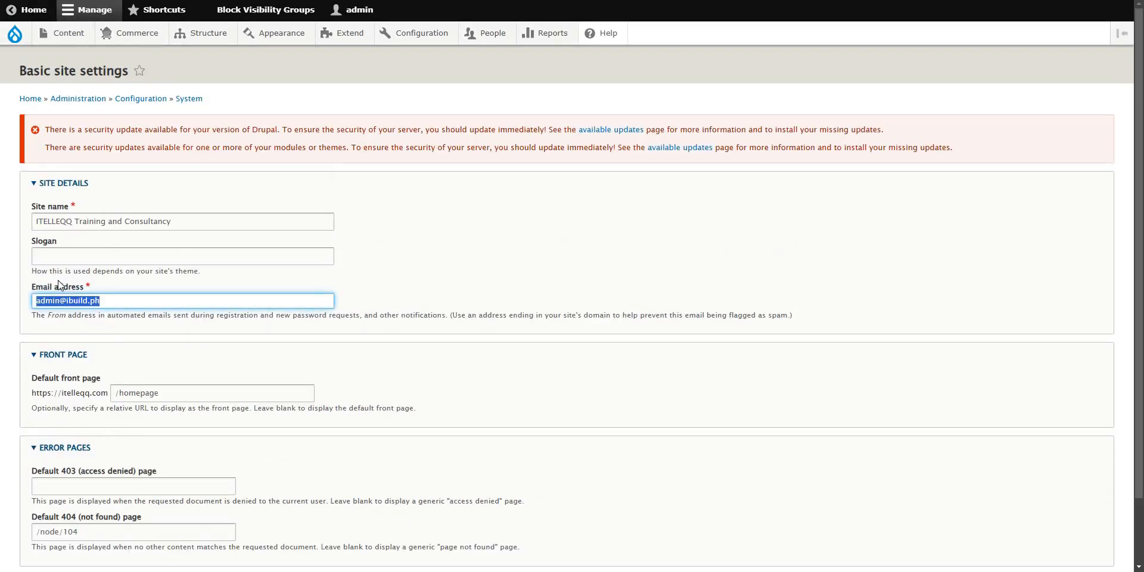
pyautogui.hotkey('ctrl', 'shift', 'Tab')
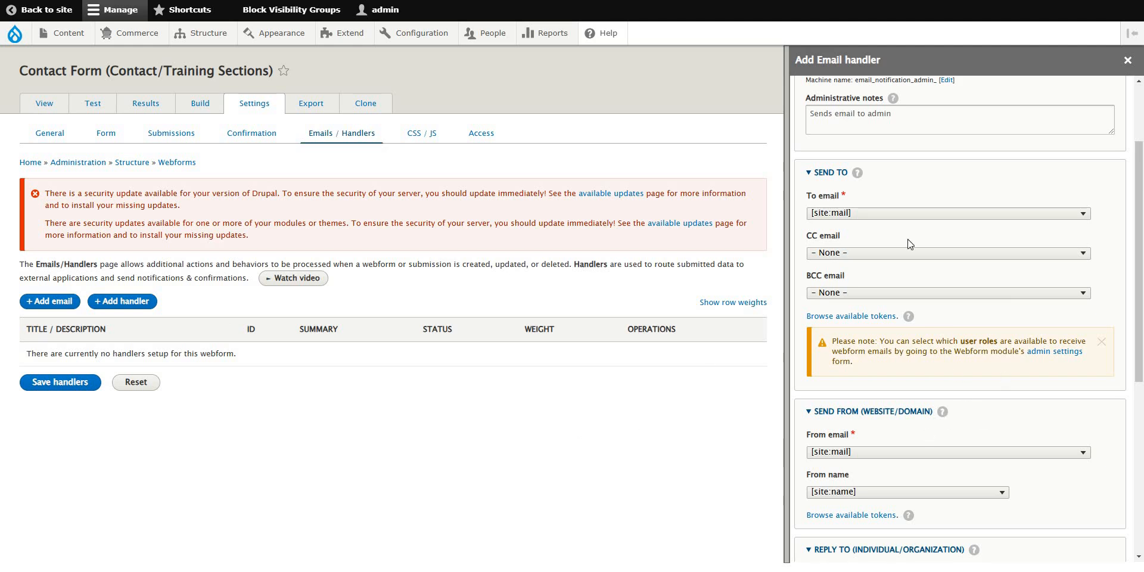
# Switch To email to a custom address filled from the suggestion, and CC to a custom address.
pyautogui.click(921, 215)
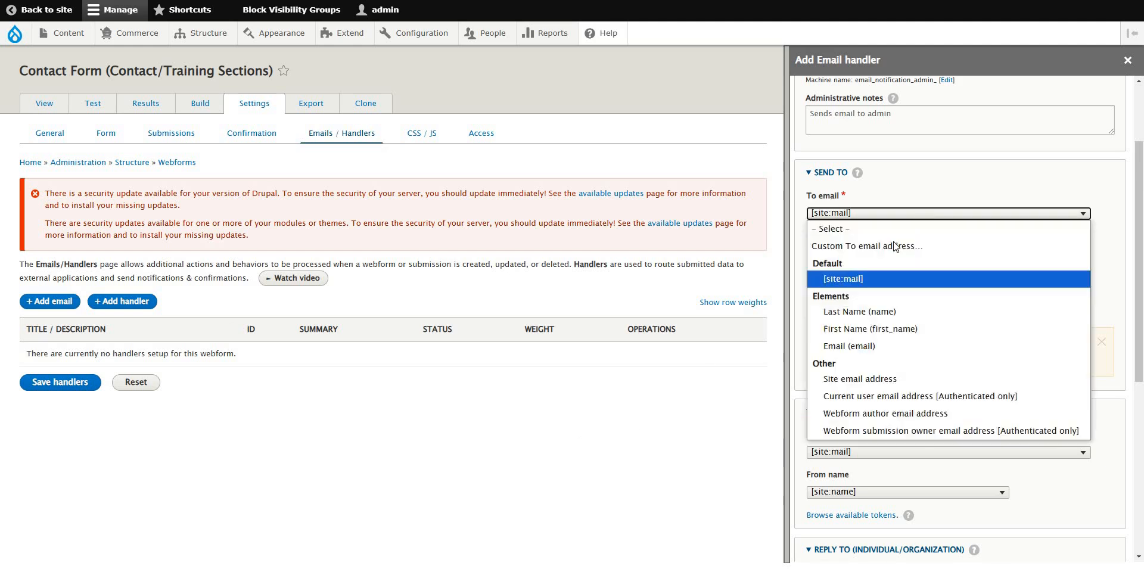
pyautogui.click(871, 247)
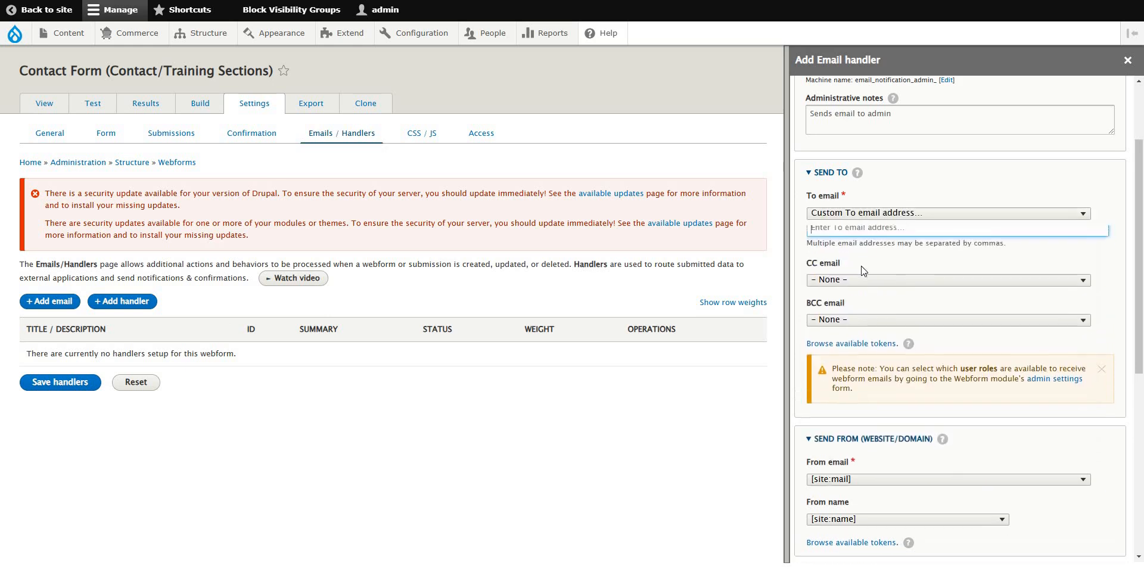
pyautogui.click(866, 235)
pyautogui.click(910, 260)
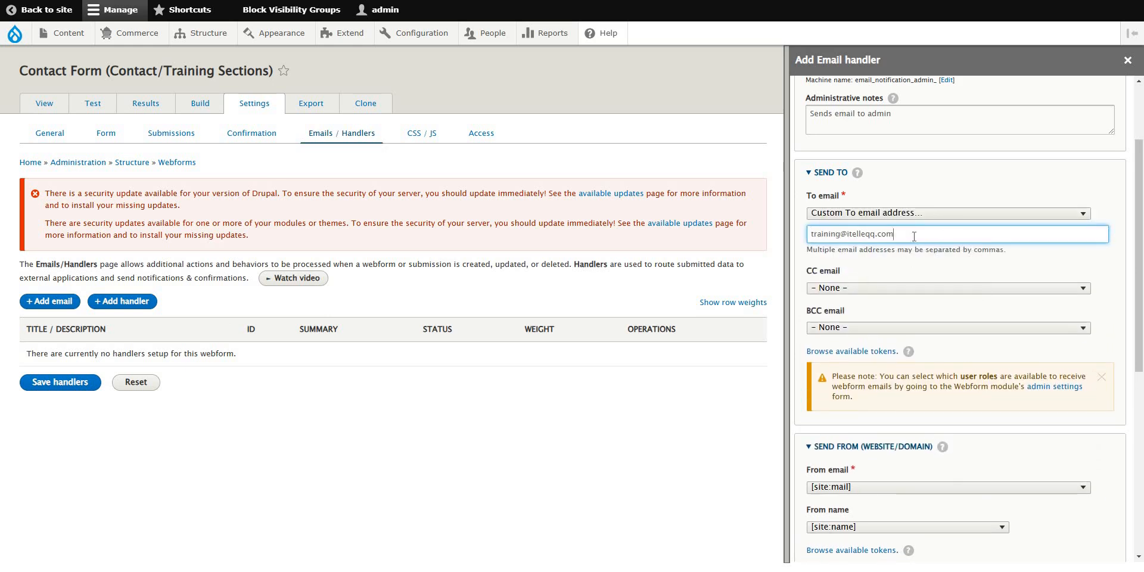
pyautogui.click(1120, 256)
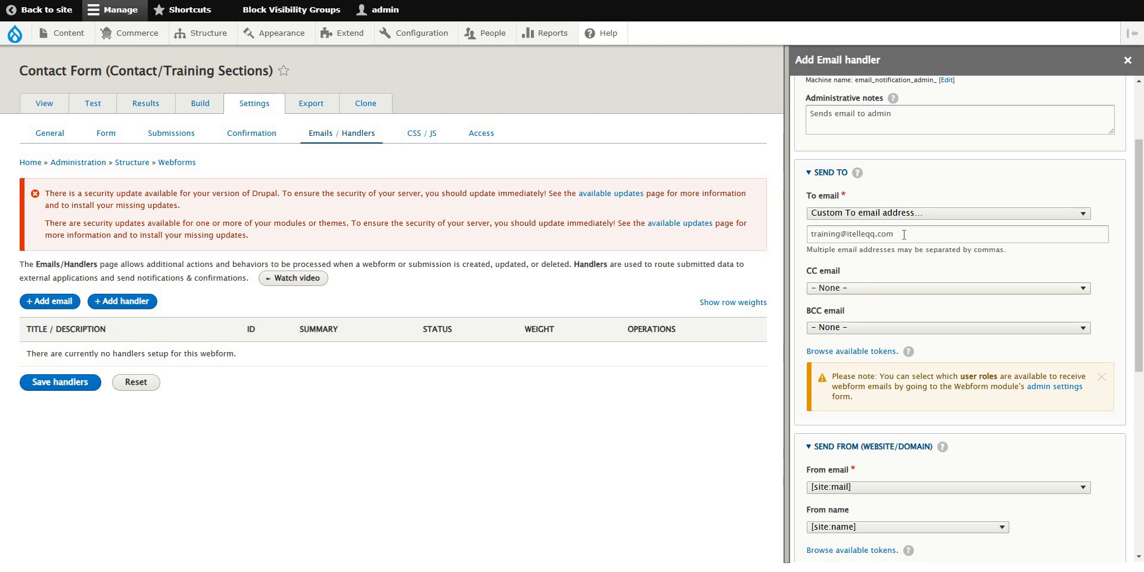
pyautogui.click(870, 288)
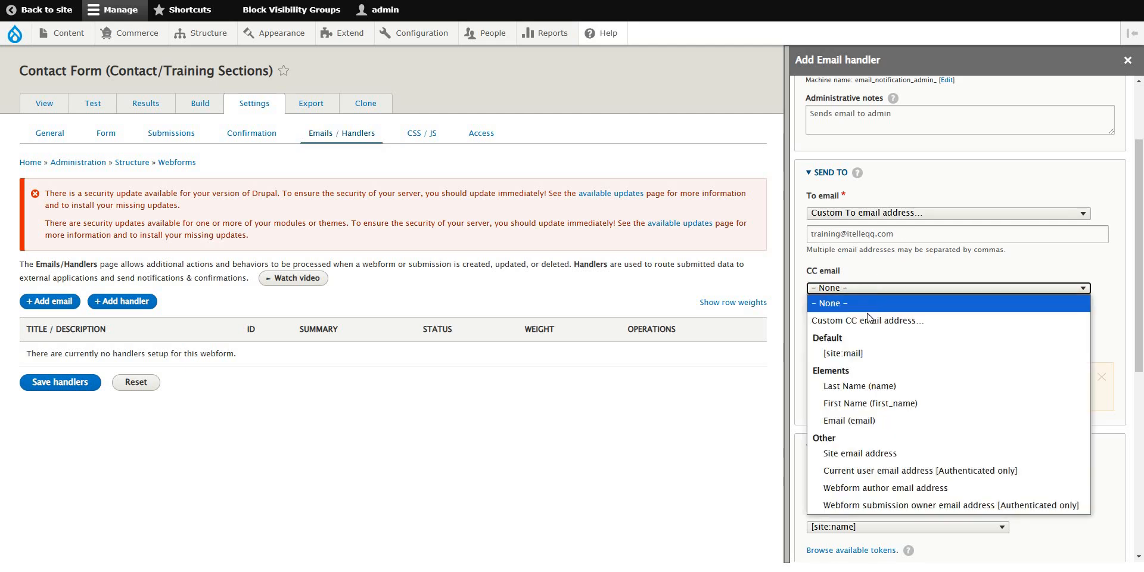
pyautogui.click(867, 320)
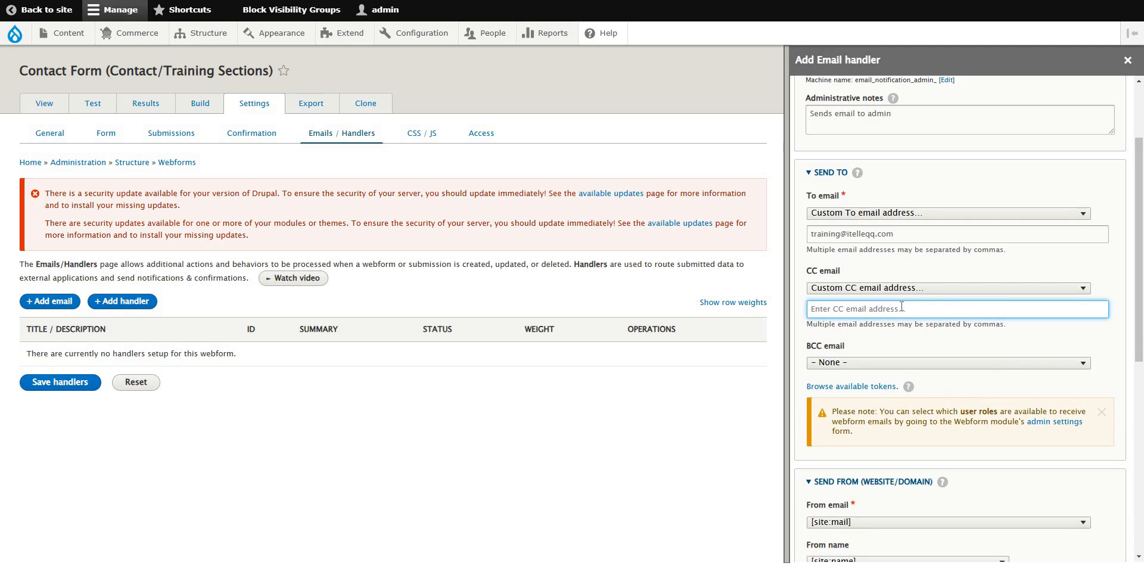
pyautogui.click(901, 309)
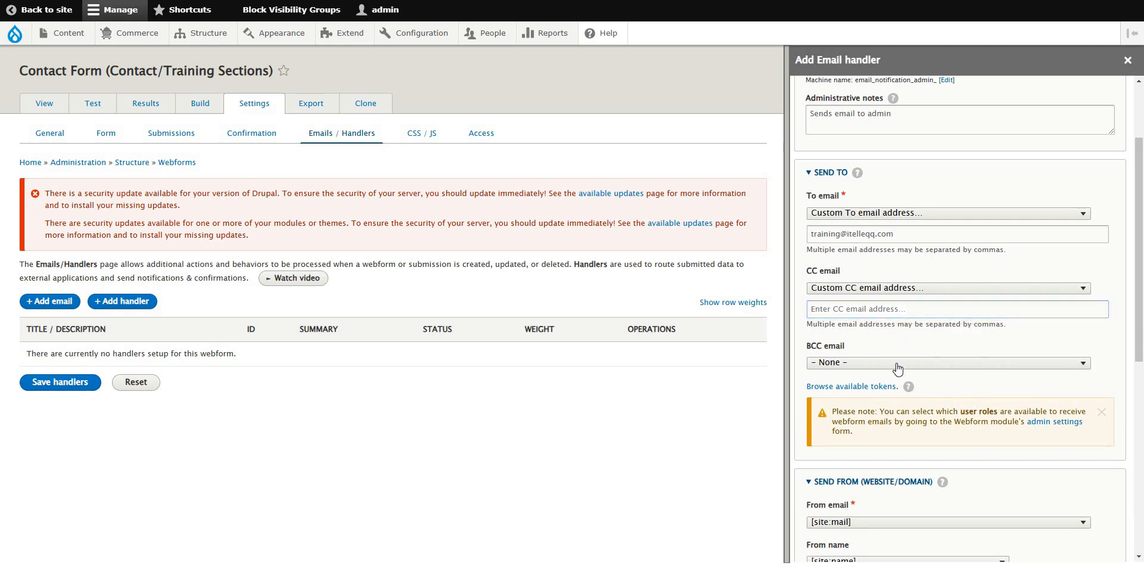
# Set BCC to a custom address and fill in the admin's e-mail from the suggestion.
pyautogui.click(875, 366)
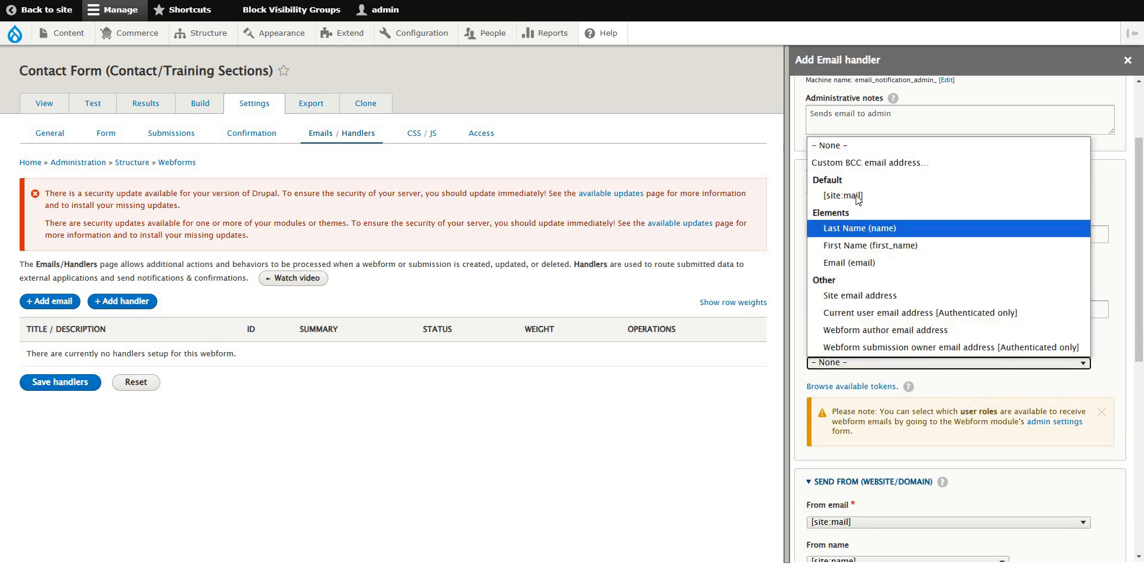
pyautogui.click(863, 160)
pyautogui.click(861, 384)
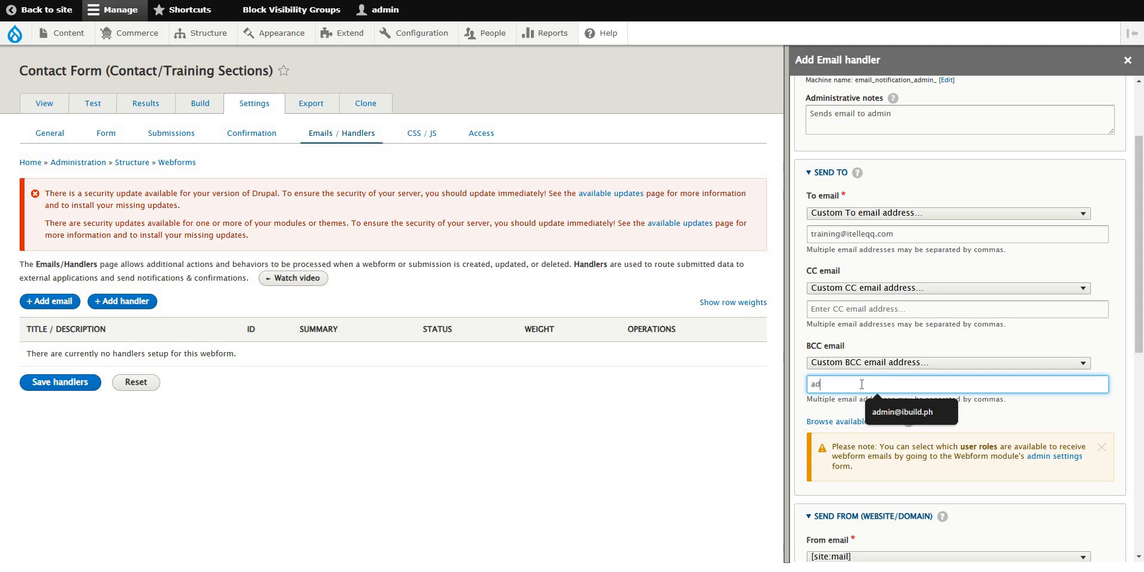
pyautogui.click(901, 410)
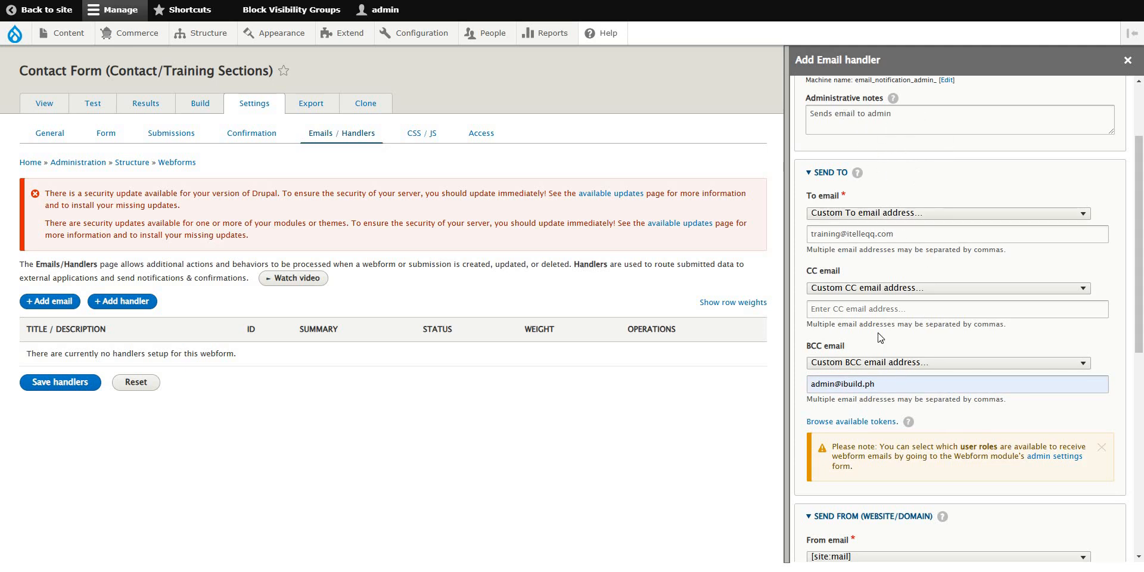
pyautogui.click(837, 384)
pyautogui.moveTo(820, 384); pyautogui.dragTo(884, 383)
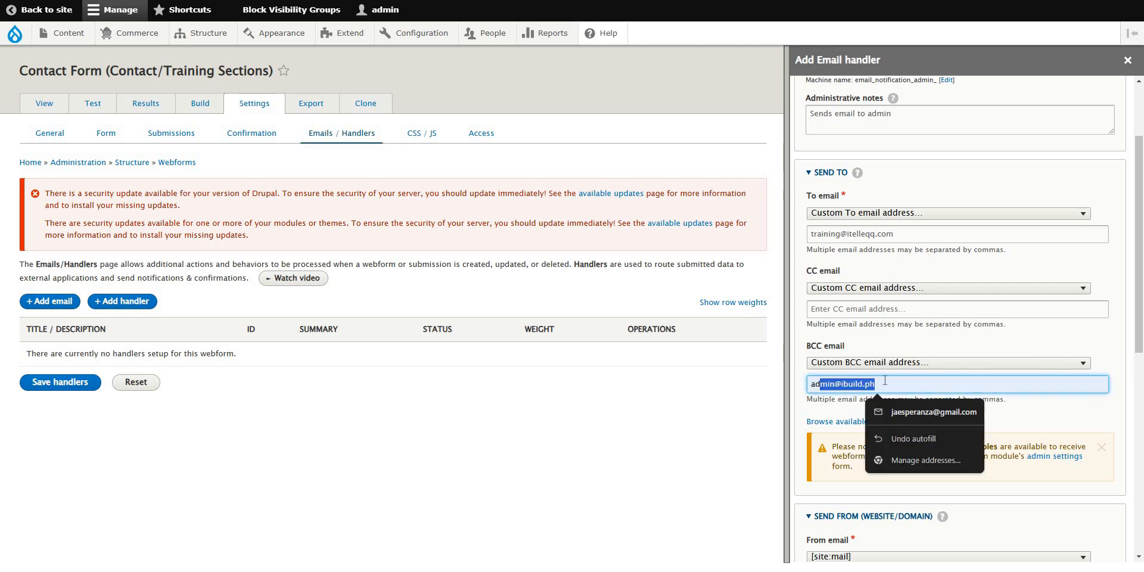
pyautogui.click(938, 386)
pyautogui.click(1132, 374)
pyautogui.scroll(-4, 1132, 373)
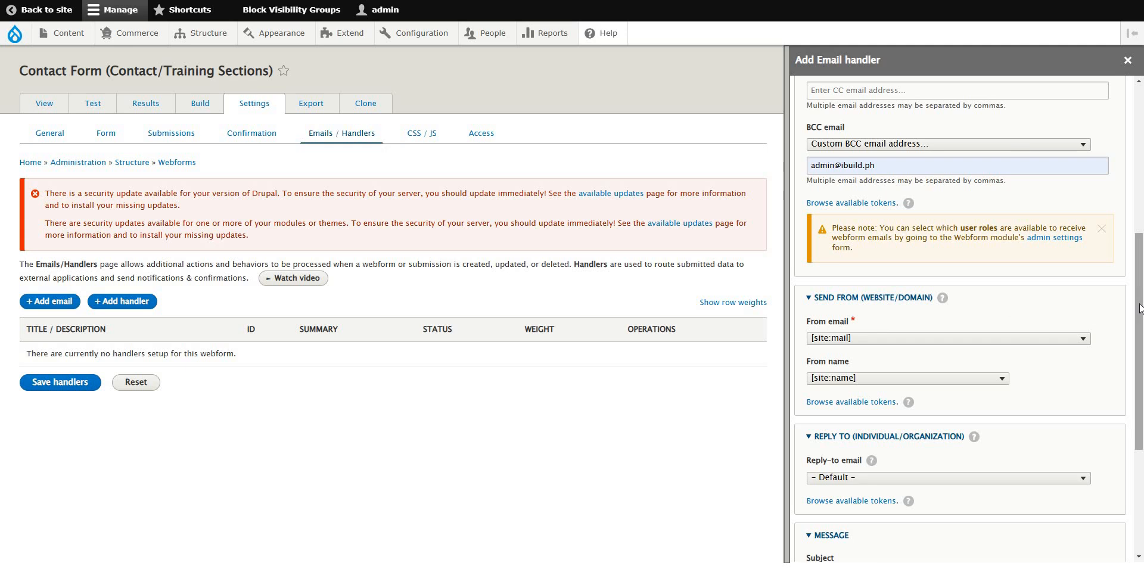
pyautogui.moveTo(1139, 308); pyautogui.dragTo(1140, 316)
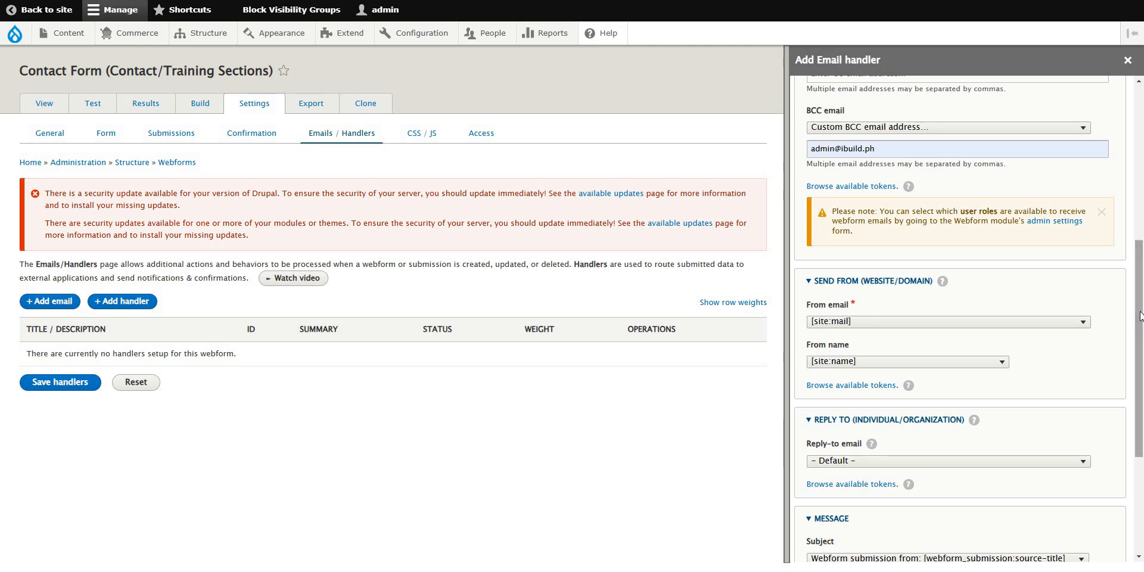
# Switch the From email option to 'Custom From email address...'.
pyautogui.click(1083, 323)
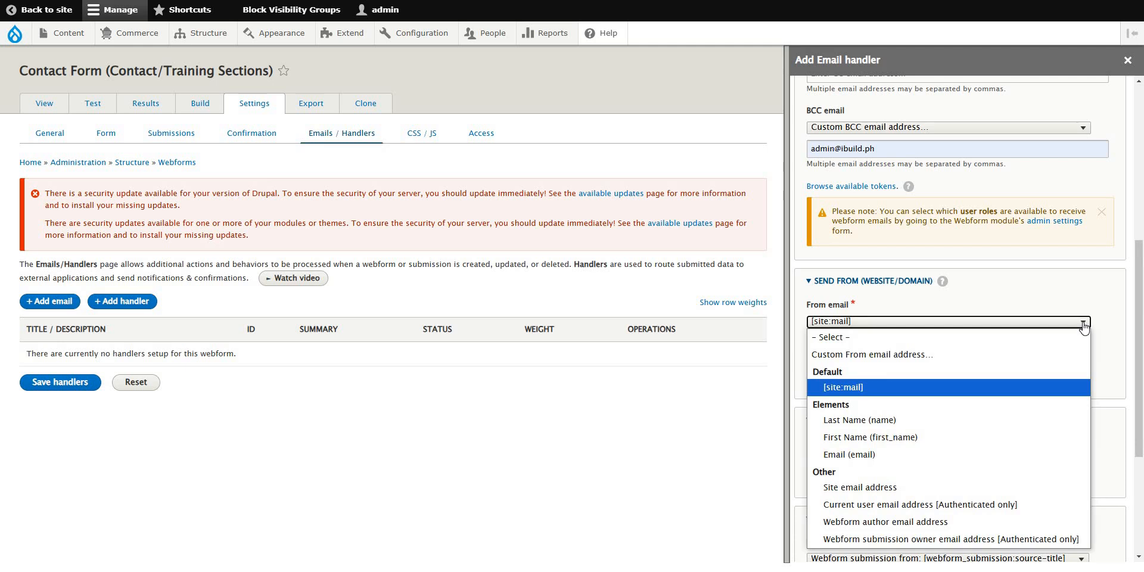
pyautogui.click(944, 387)
pyautogui.click(857, 328)
pyautogui.click(856, 387)
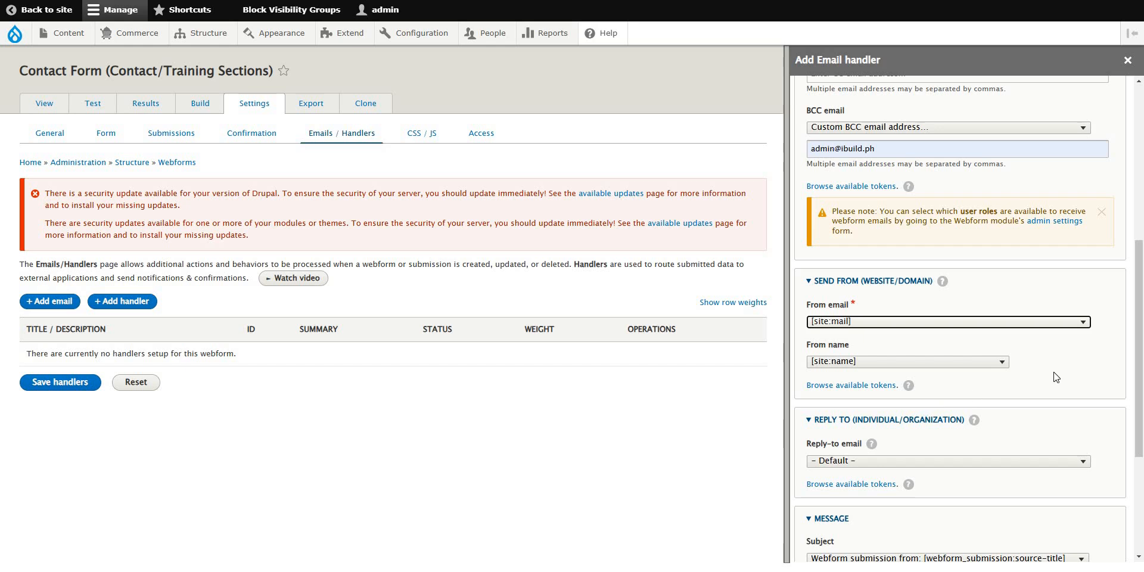
pyautogui.click(1004, 365)
pyautogui.click(1003, 365)
pyautogui.click(1085, 323)
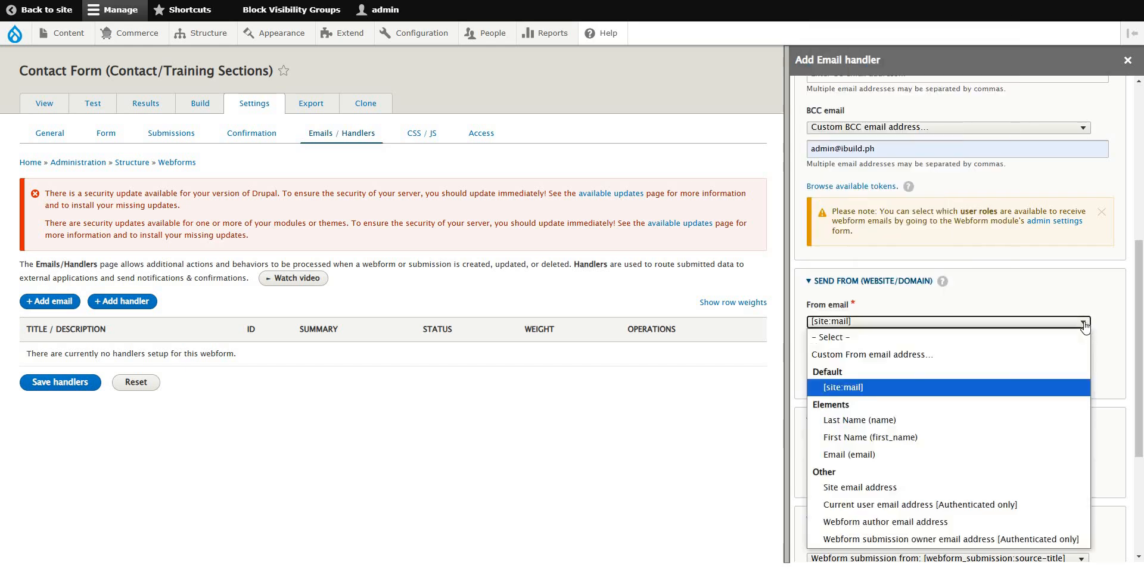
pyautogui.click(886, 354)
# Paste the training To address as the custom From email, keeping From name as [site:name].
pyautogui.scroll(4, 906, 216)
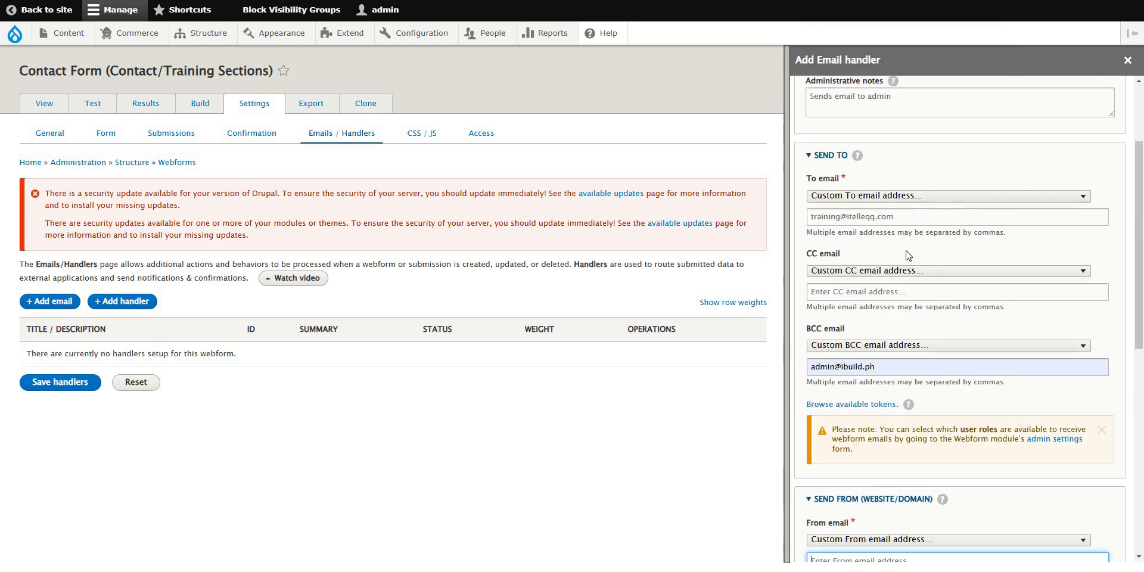
pyautogui.moveTo(906, 216); pyautogui.dragTo(807, 216)
pyautogui.hotkey('ctrl', 'c')
pyautogui.click(1125, 258)
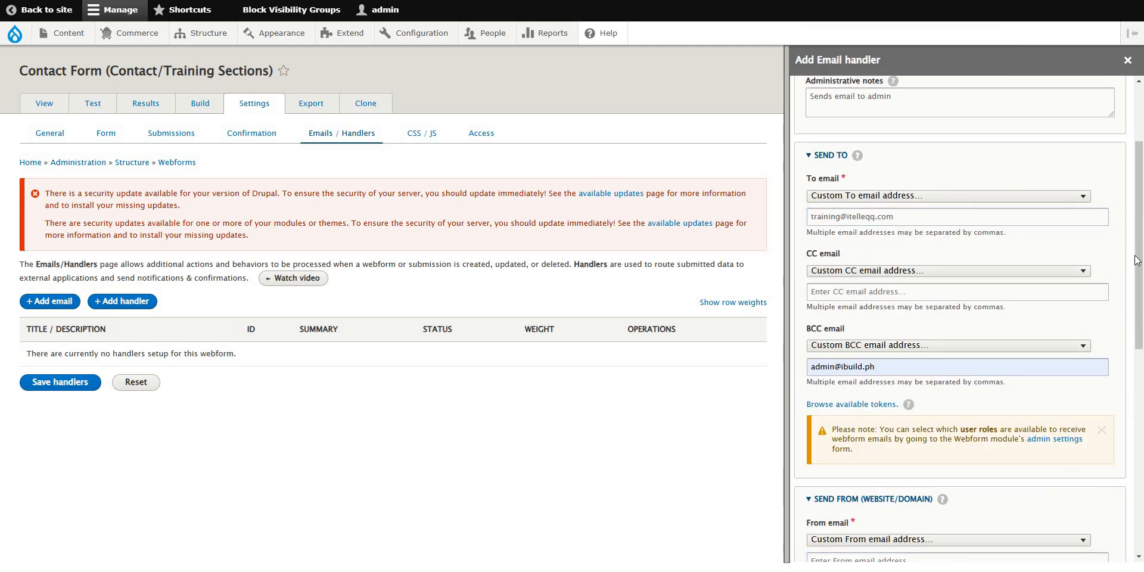
pyautogui.scroll(-4, 1134, 309)
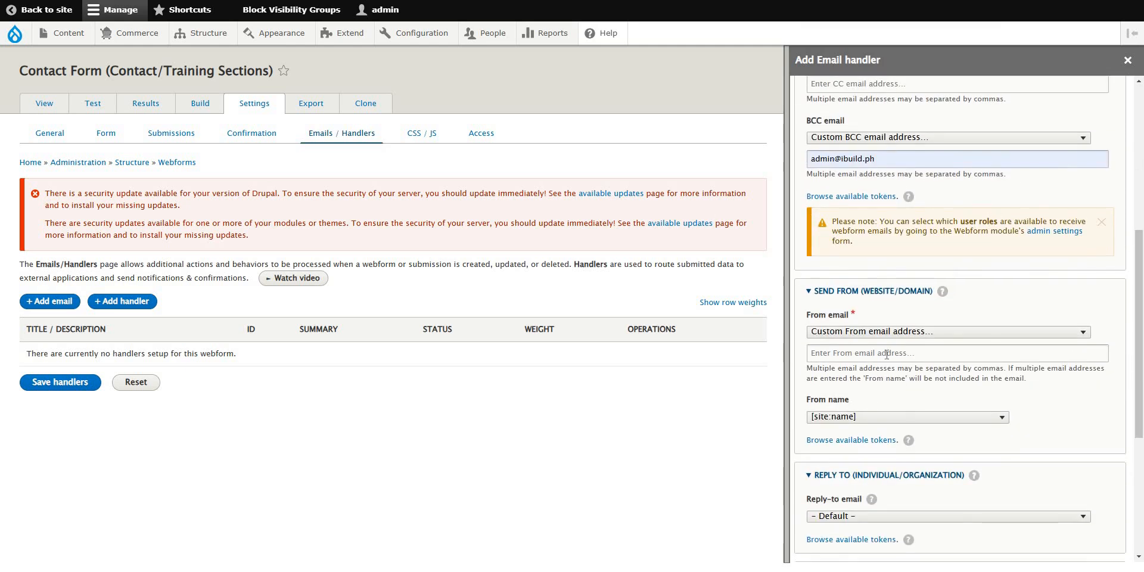
pyautogui.click(992, 352)
pyautogui.hotkey('ctrl', 'v')
pyautogui.click(1126, 380)
pyautogui.click(967, 417)
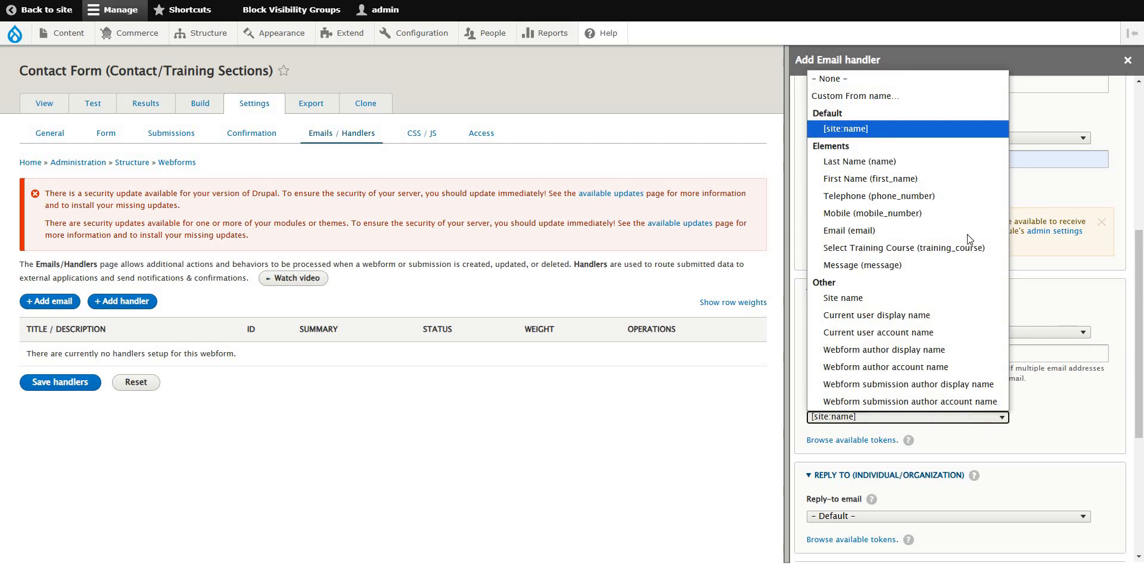
pyautogui.click(853, 136)
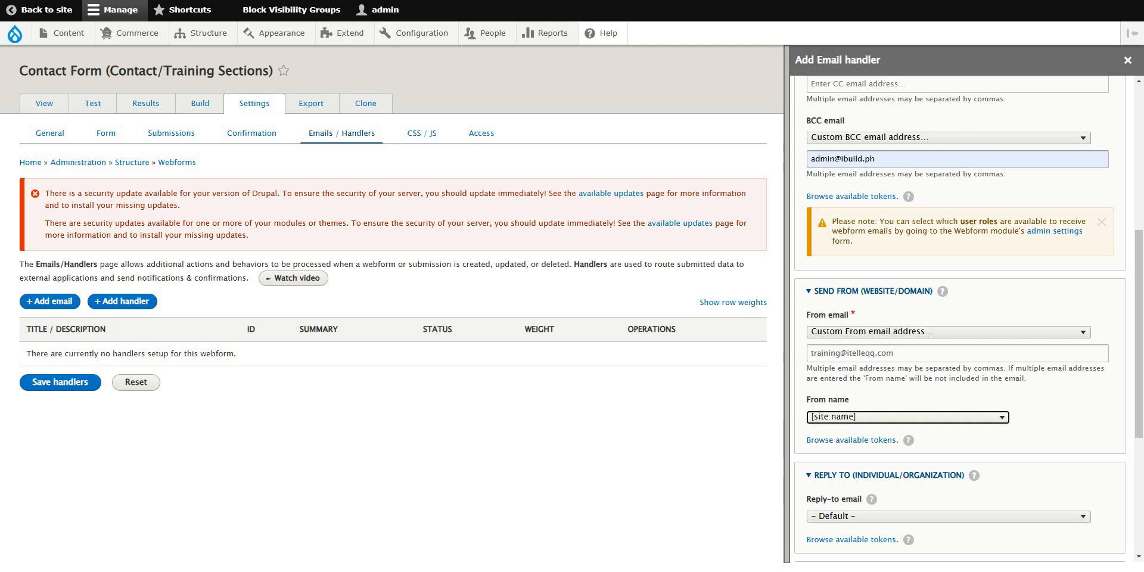
pyautogui.click(459, 0)
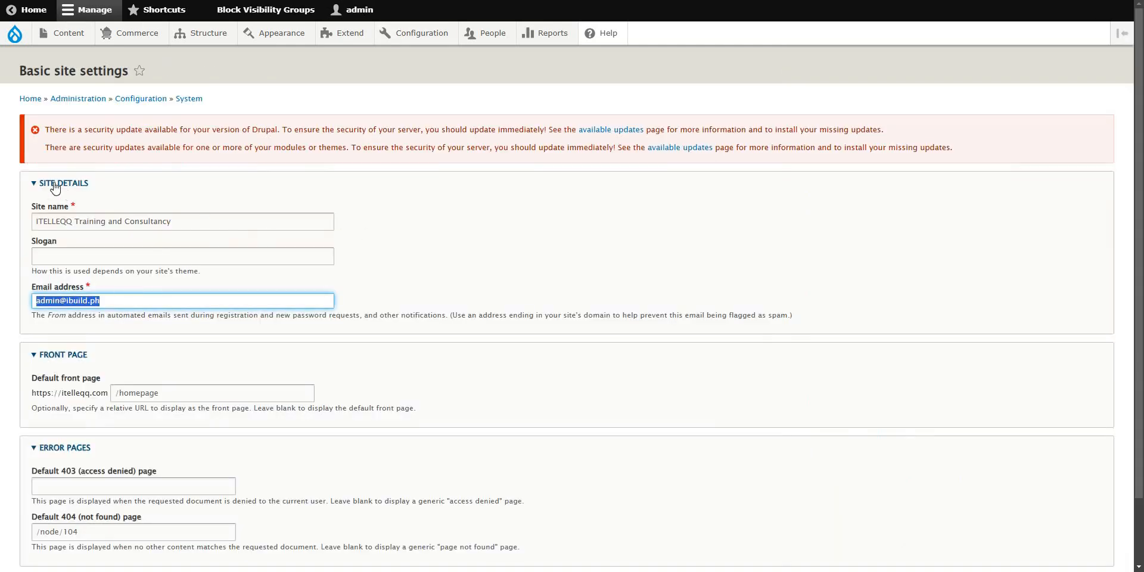
# Select the site name 'ITELLEQQ Training and Consultancy' in Basic site settings.
pyautogui.tripleClick(44, 221)
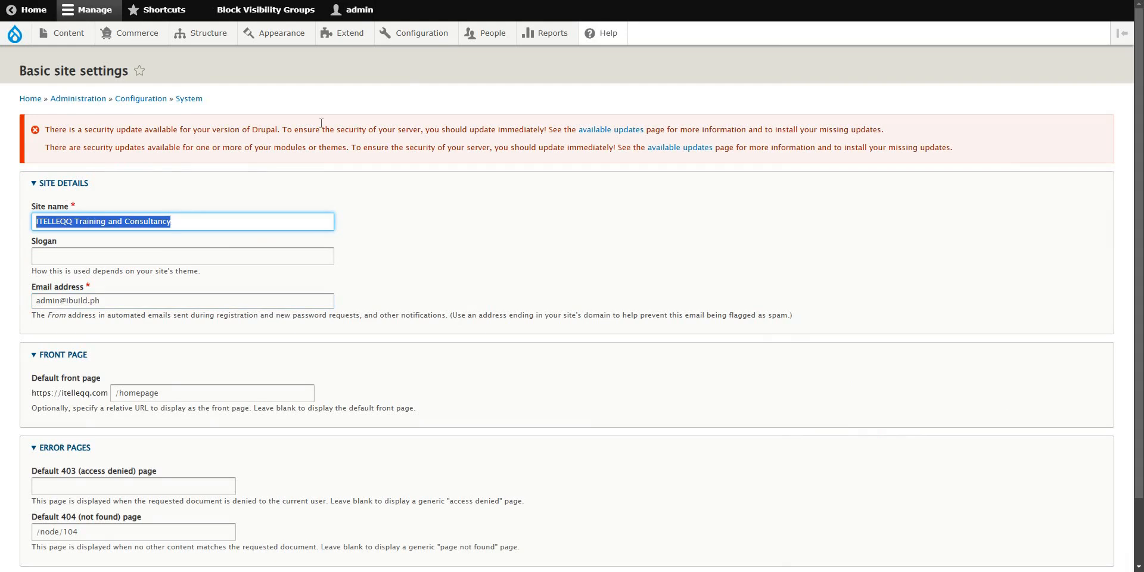
pyautogui.moveTo(428, 33)
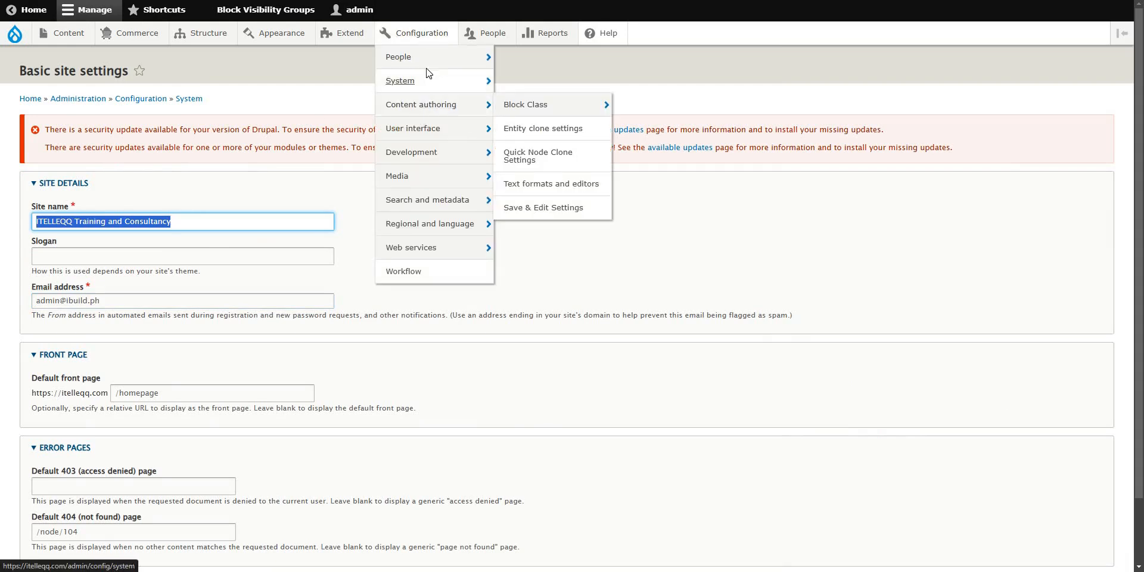
pyautogui.click(208, 223)
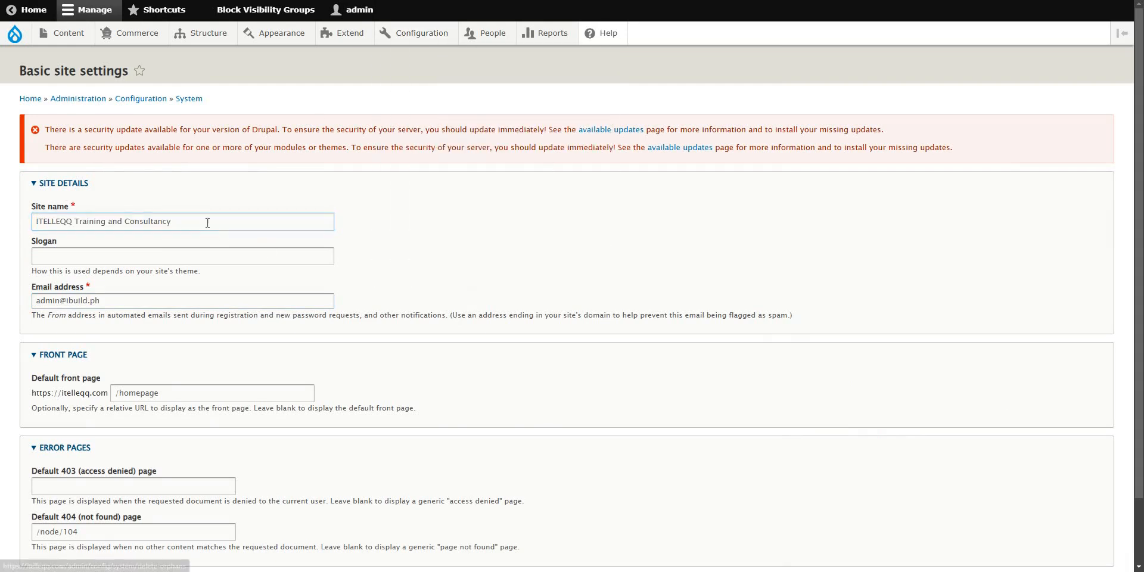
pyautogui.tripleClick(203, 225)
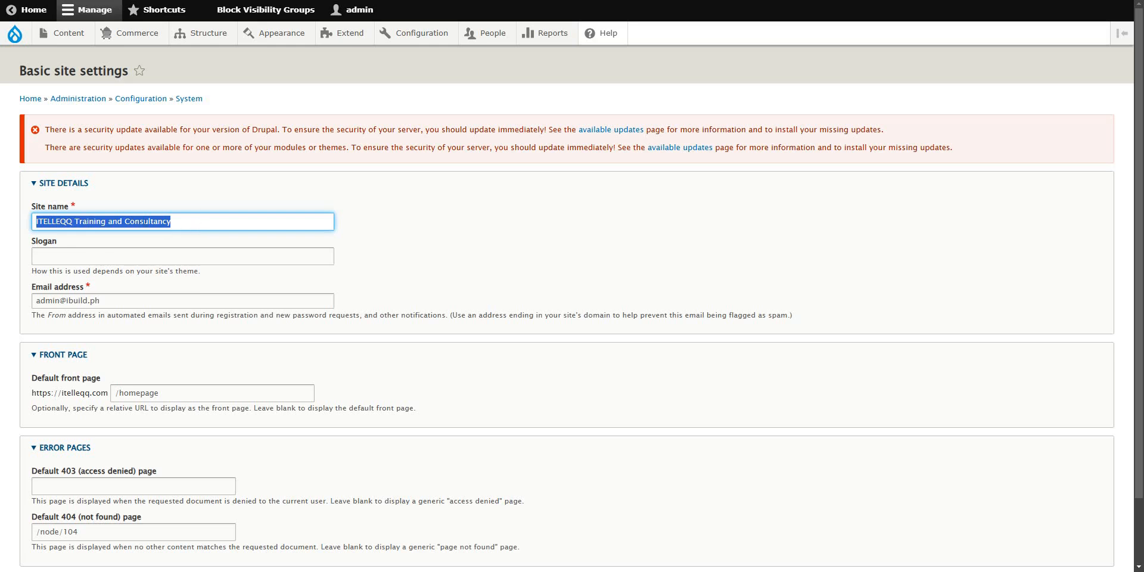
pyautogui.click(58, 221)
pyautogui.tripleClick(56, 222)
pyautogui.press('Right')
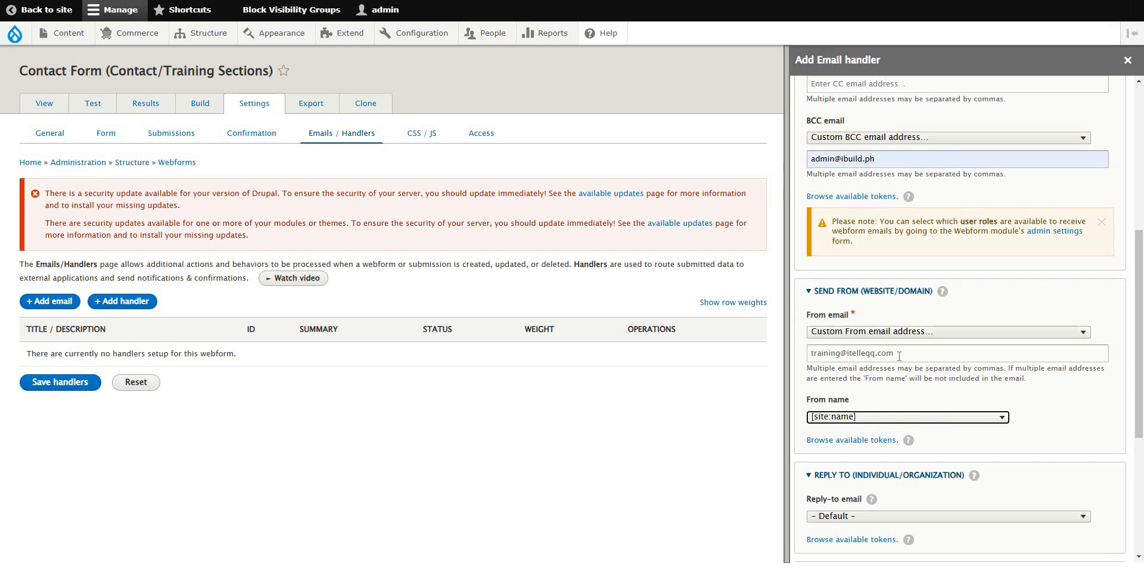
# Switch the From name option to 'Custom From name...'.
pyautogui.moveTo(895, 354); pyautogui.dragTo(823, 353)
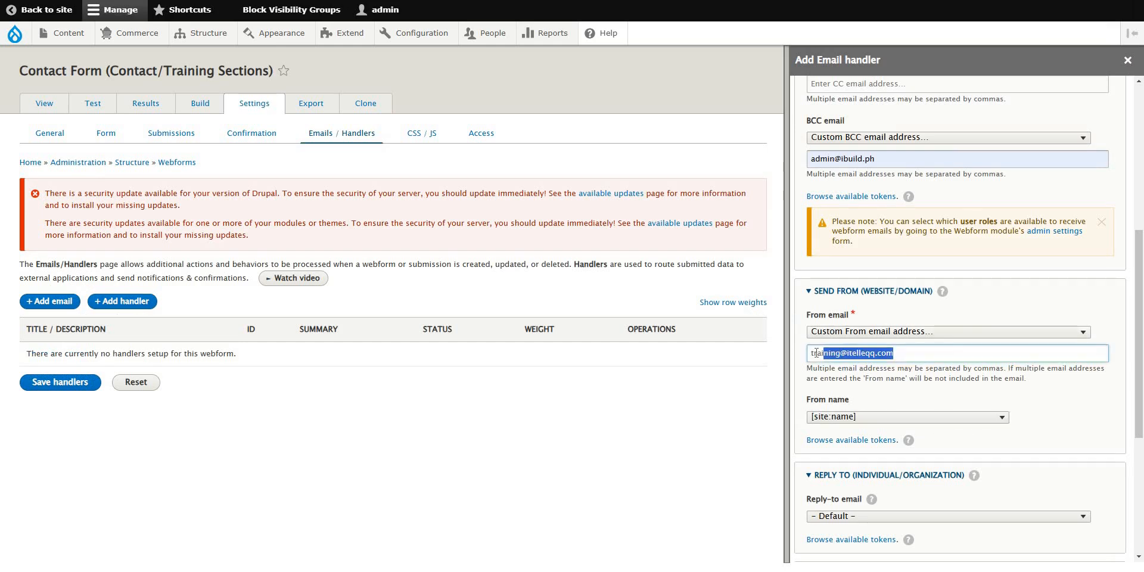
pyautogui.click(1114, 335)
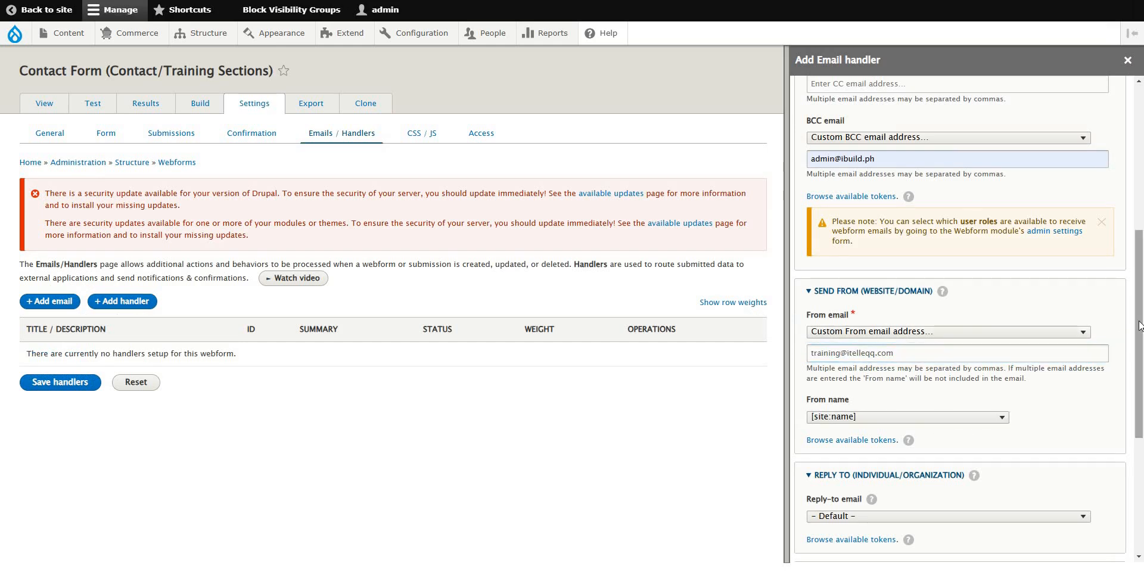
pyautogui.scroll(-2, 1139, 325)
pyautogui.click(973, 367)
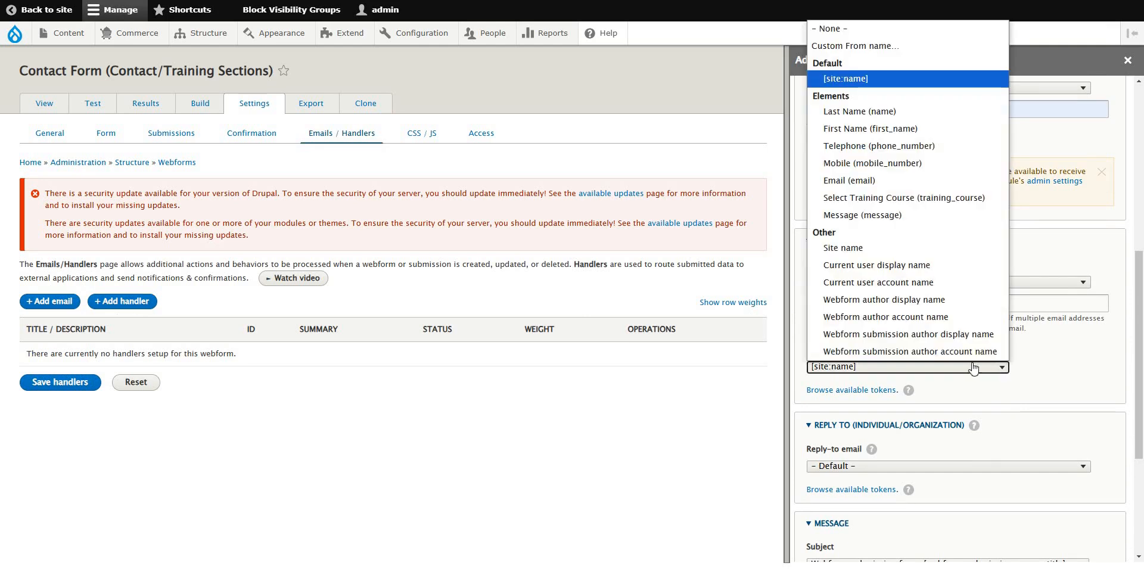
pyautogui.click(903, 42)
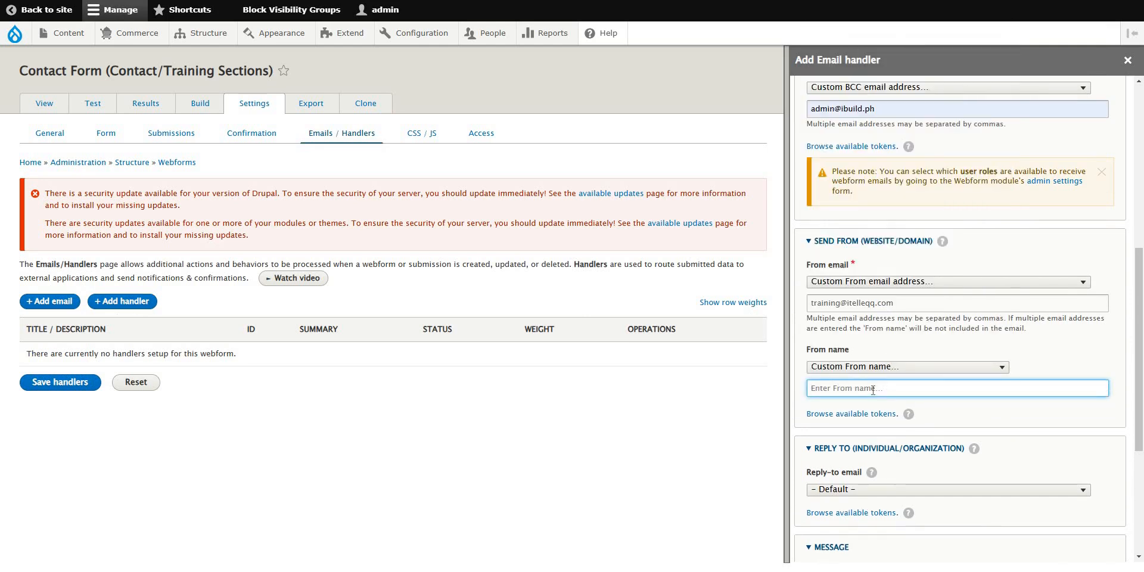
# Type a draft sender name 'Form Submission From Contact Form' with the pasted site name in brackets.
pyautogui.write('From S')
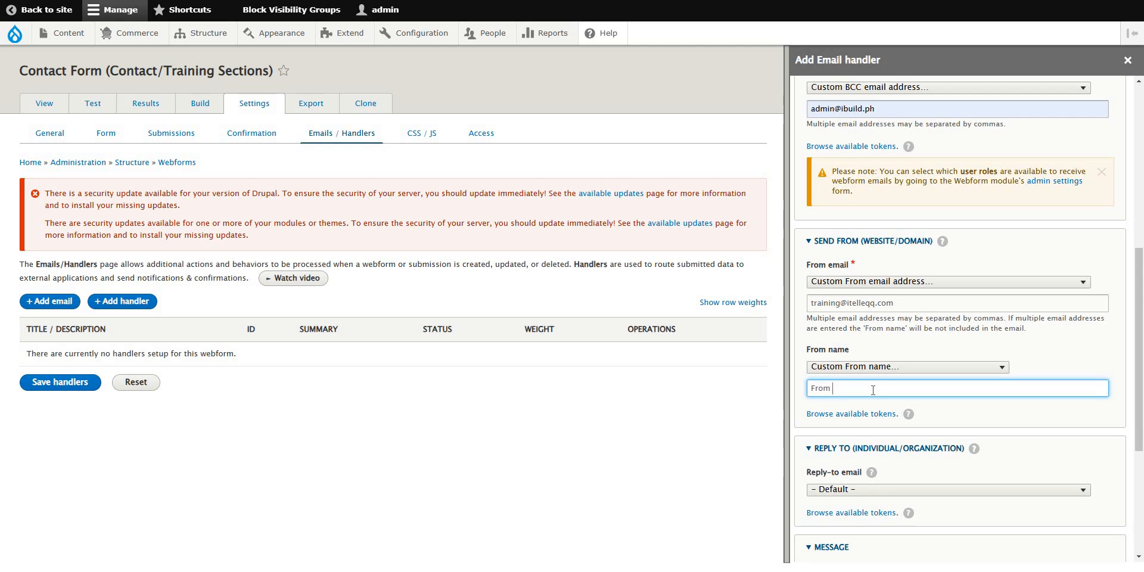
pyautogui.press('BackSpace')
pyautogui.press('BackSpace')
pyautogui.press('BackSpace')
pyautogui.press('BackSpace')
pyautogui.press('BackSpace')
pyautogui.write('orm Submission from')
pyautogui.hotkey('ctrl', 'Left')
pyautogui.hotkey('ctrl', 'Left')
pyautogui.press('Delete')
pyautogui.write('S')
pyautogui.press('Delete')
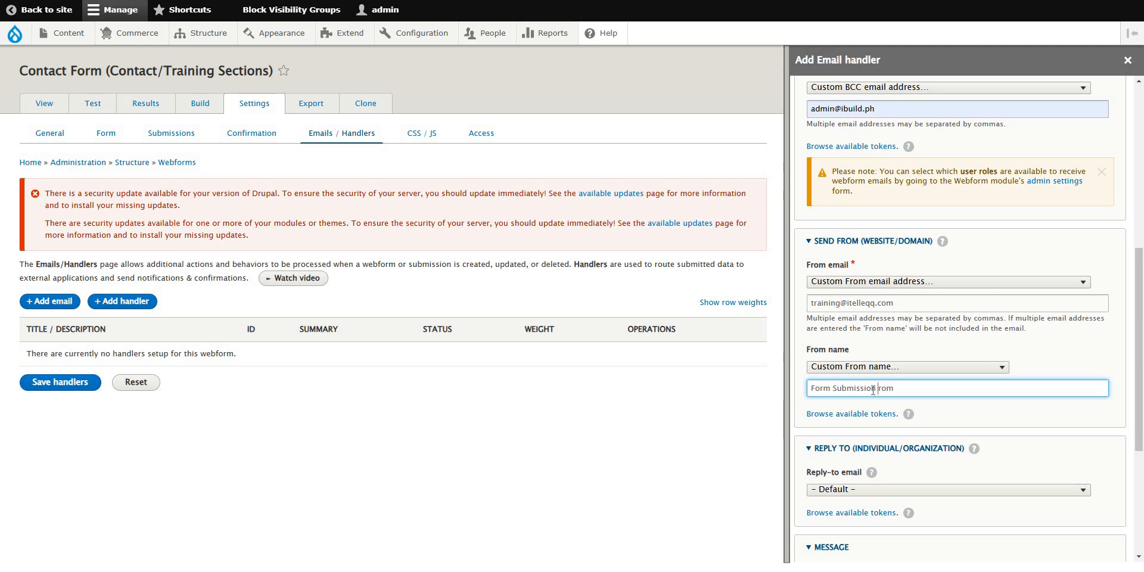
pyautogui.write('F')
pyautogui.press('BackSpace')
pyautogui.press('BackSpace')
pyautogui.write('om Contact Form')
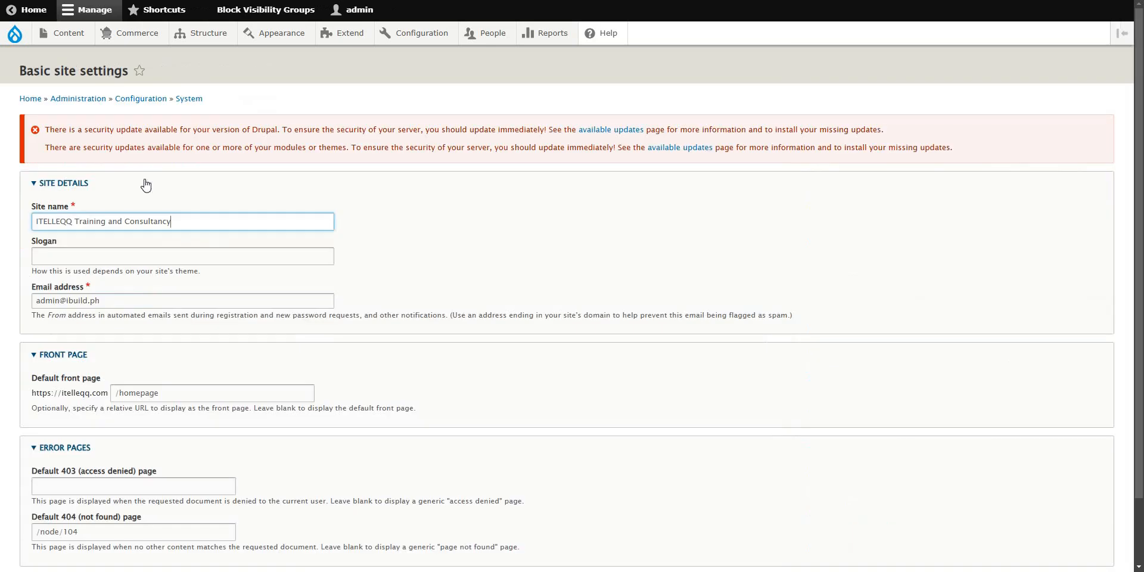
pyautogui.moveTo(36, 221); pyautogui.dragTo(172, 221)
pyautogui.hotkey('ctrl', 'c')
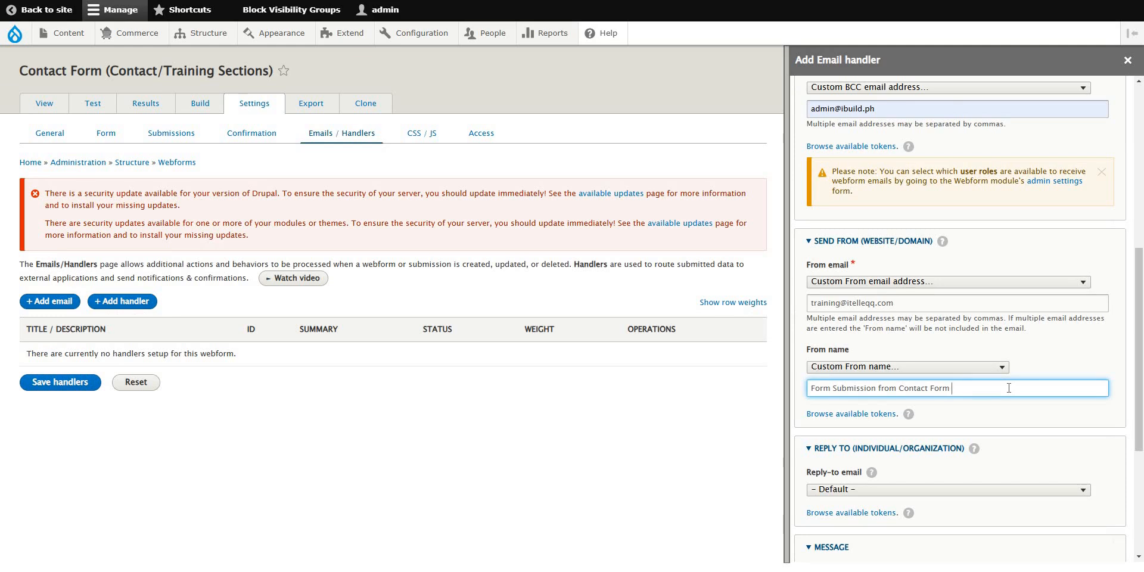
pyautogui.write('(')
pyautogui.hotkey('ctrl', 'v')
pyautogui.write(')')
# Select the whole draft From name and delete it, leaving the field empty.
pyautogui.moveTo(1095, 391); pyautogui.dragTo(791, 395)
pyautogui.click(912, 389)
pyautogui.scroll(-5, 982, 390)
pyautogui.scroll(5, 983, 389)
pyautogui.hotkey('ctrl', 'a')
pyautogui.hotkey('ctrl', 'c')
pyautogui.press('BackSpace')
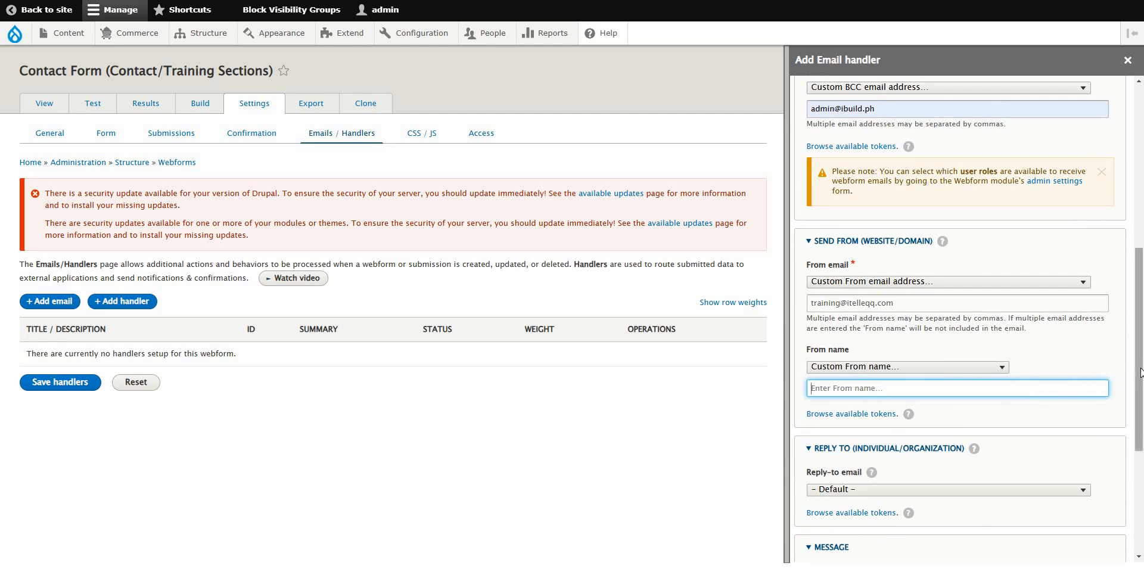
pyautogui.moveTo(1141, 373); pyautogui.dragTo(1142, 394)
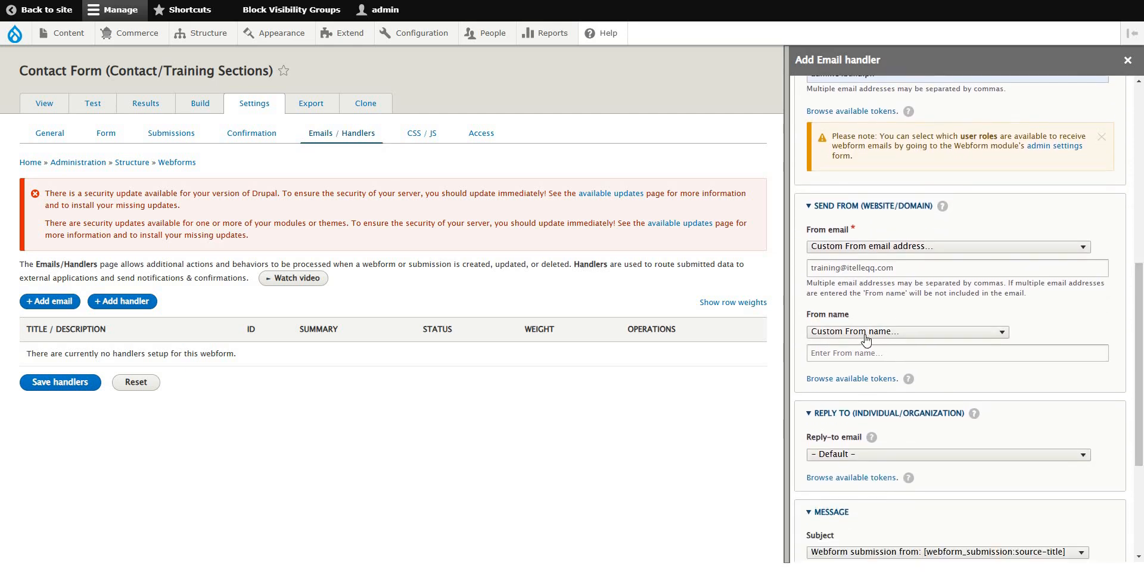
# Try a custom From name, then delete the stray character typed into it.
pyautogui.click(866, 337)
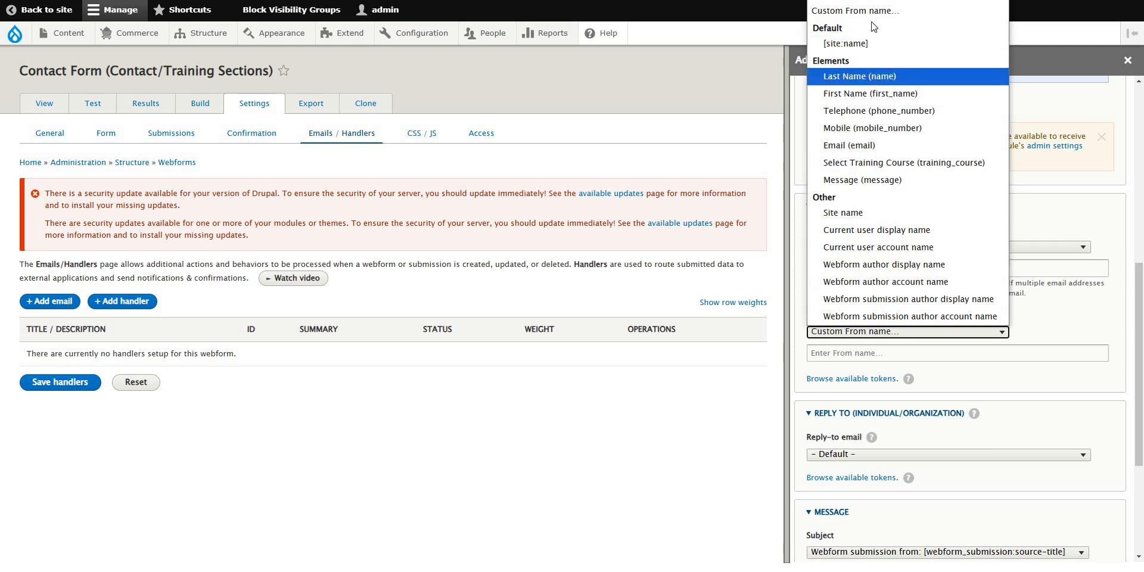
pyautogui.click(870, 11)
pyautogui.click(879, 353)
pyautogui.write('t')
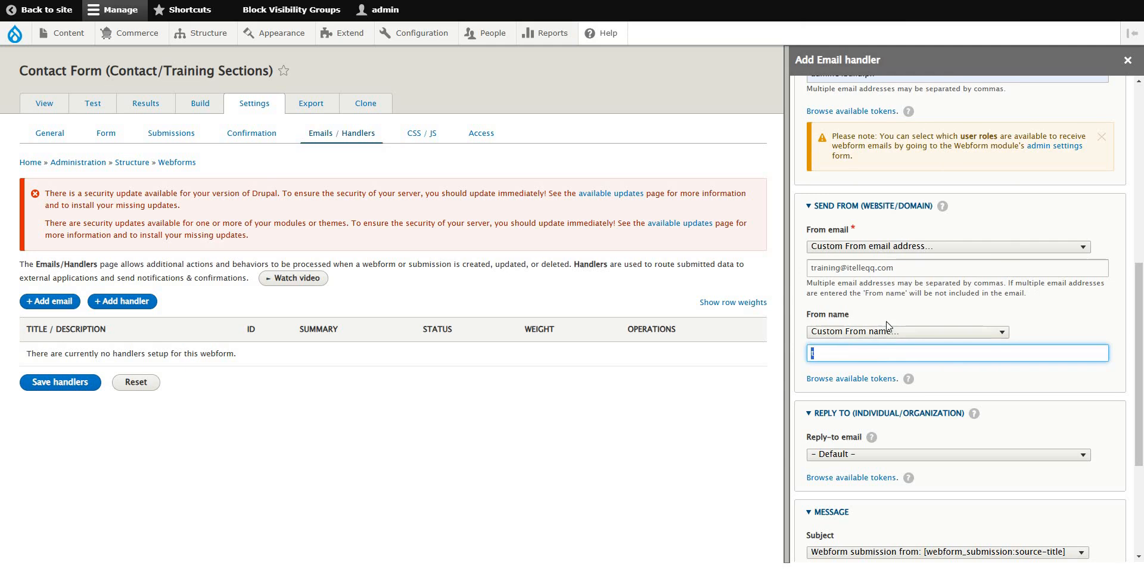
pyautogui.press('BackSpace')
pyautogui.click(1133, 251)
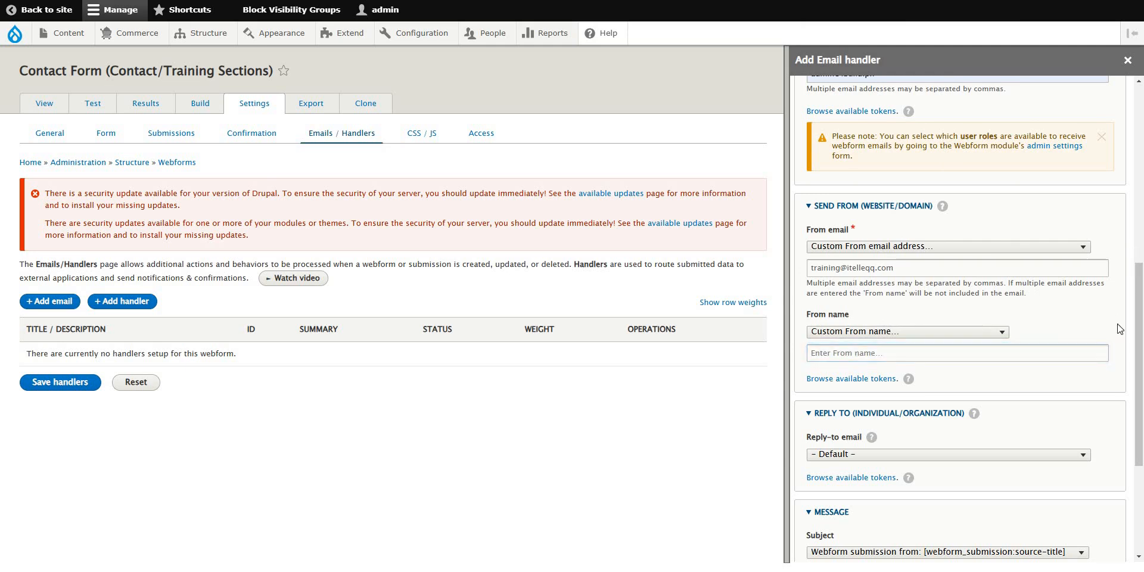
# Paste a custom subject, then revert the Subject to the default submission subject.
pyautogui.scroll(-4, 954, 310)
pyautogui.click(886, 352)
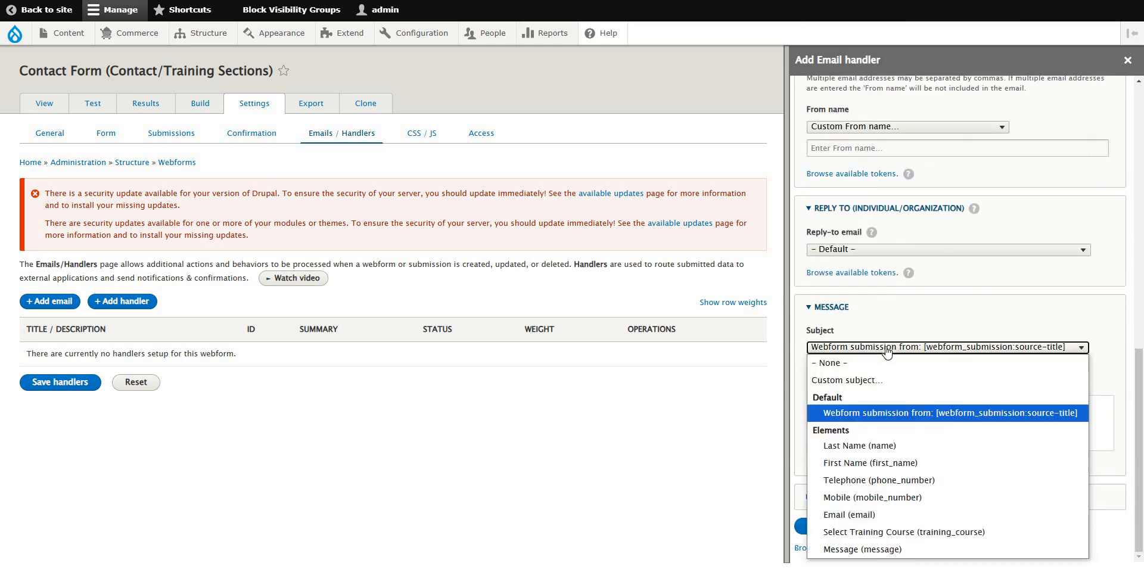
pyautogui.click(843, 380)
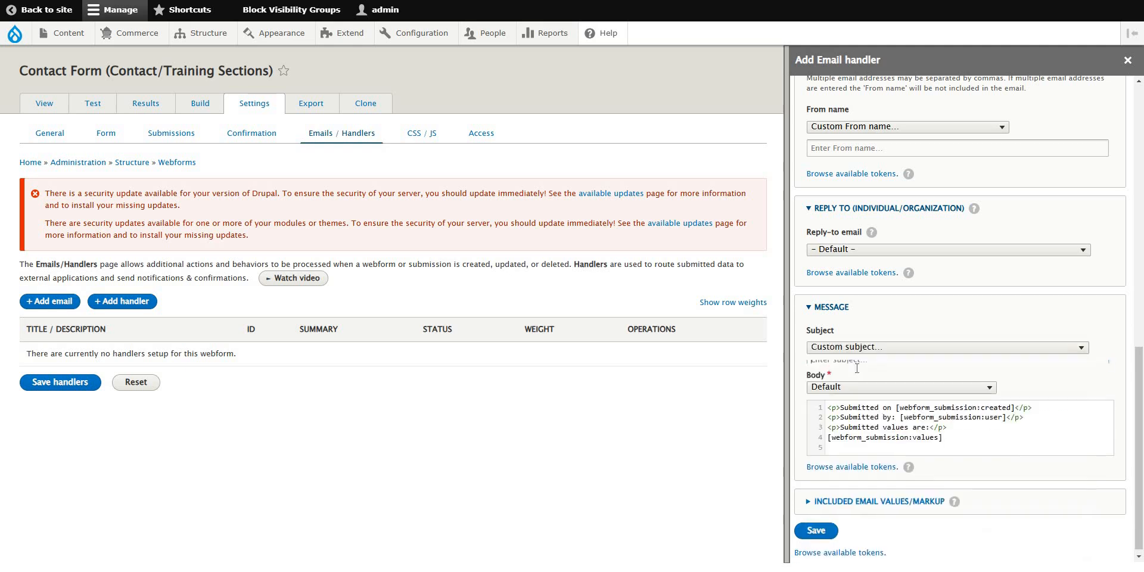
pyautogui.click(859, 368)
pyautogui.hotkey('ctrl', 'v')
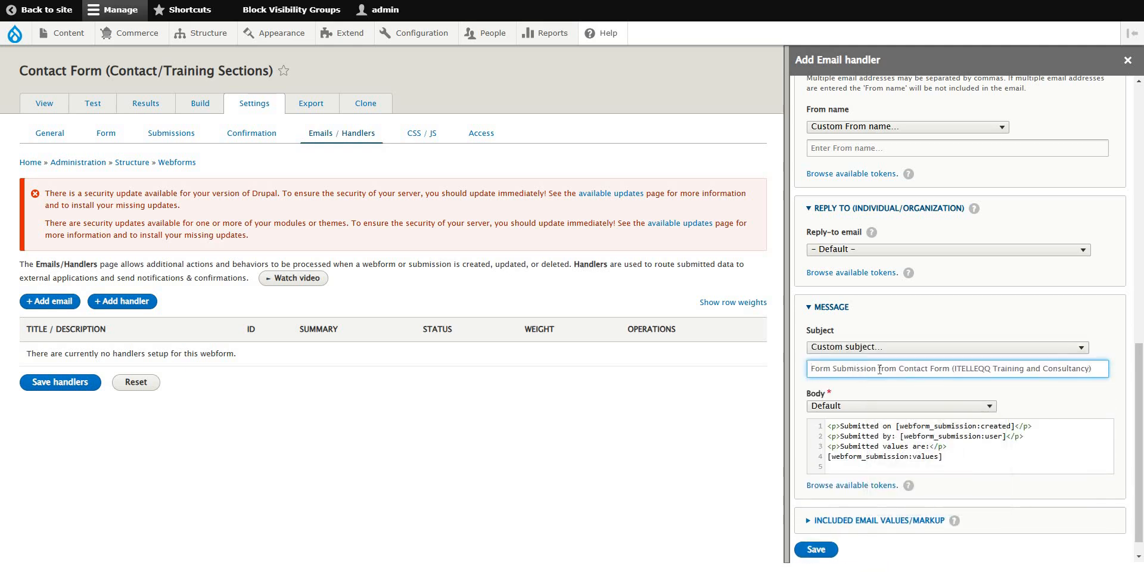
pyautogui.click(1081, 348)
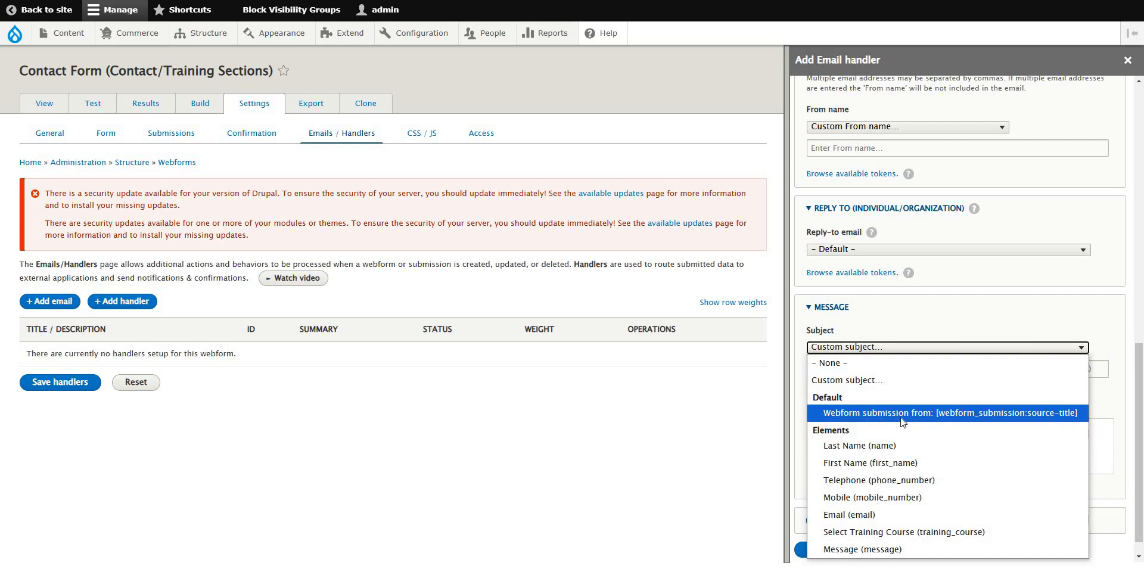
pyautogui.click(952, 417)
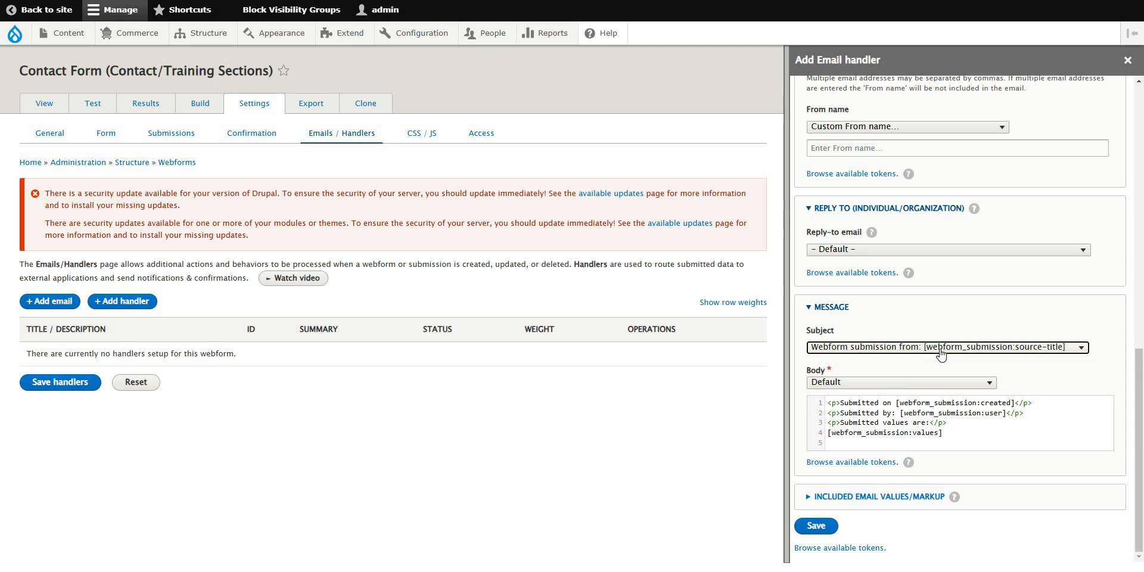
# Set the From name back to the site name token [site:name].
pyautogui.scroll(5, 1080, 277)
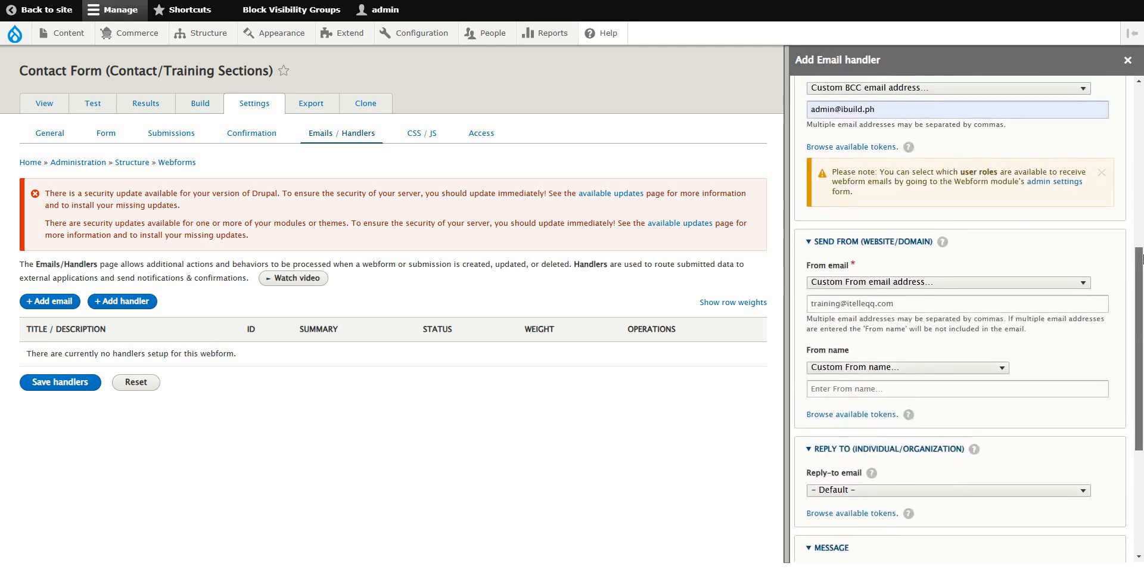
pyautogui.moveTo(899, 335); pyautogui.dragTo(682, 319)
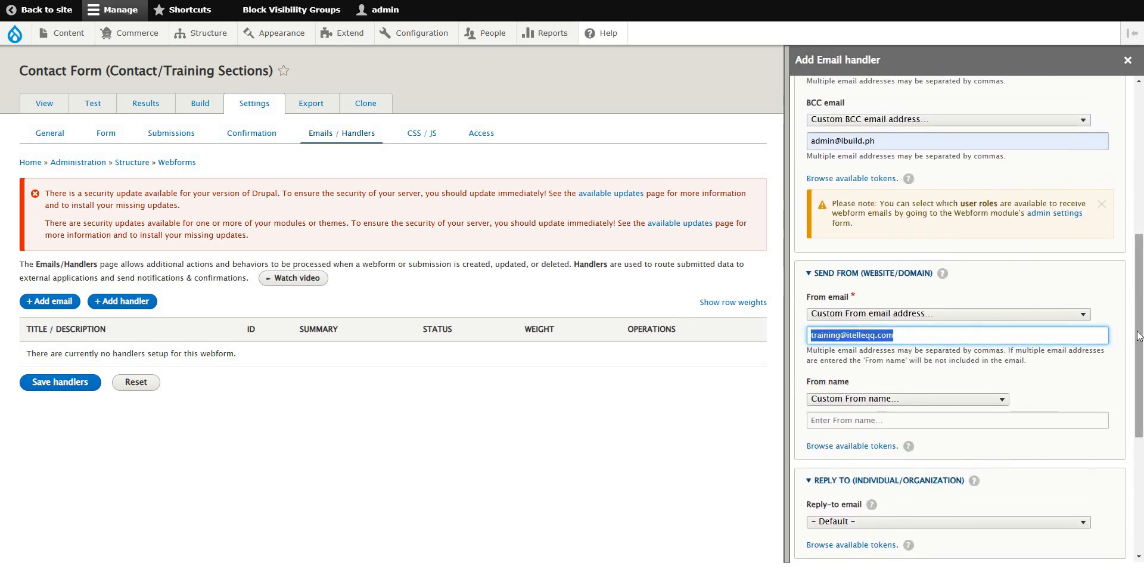
pyautogui.moveTo(1139, 298); pyautogui.dragTo(1130, 398)
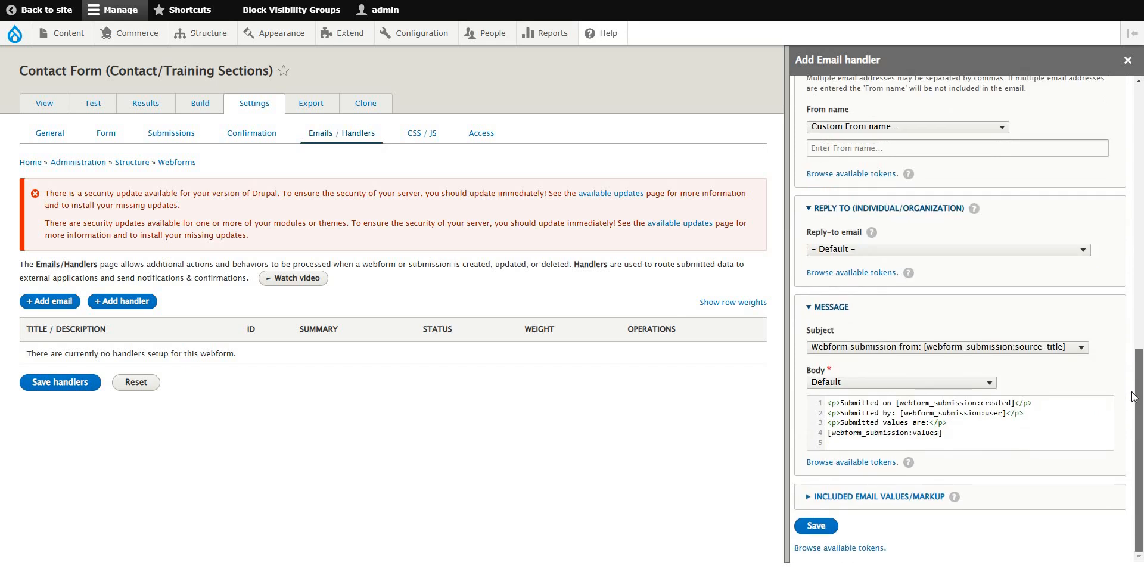
pyautogui.scroll(2, 886, 242)
pyautogui.click(921, 240)
pyautogui.hotkey('ctrl', 'v')
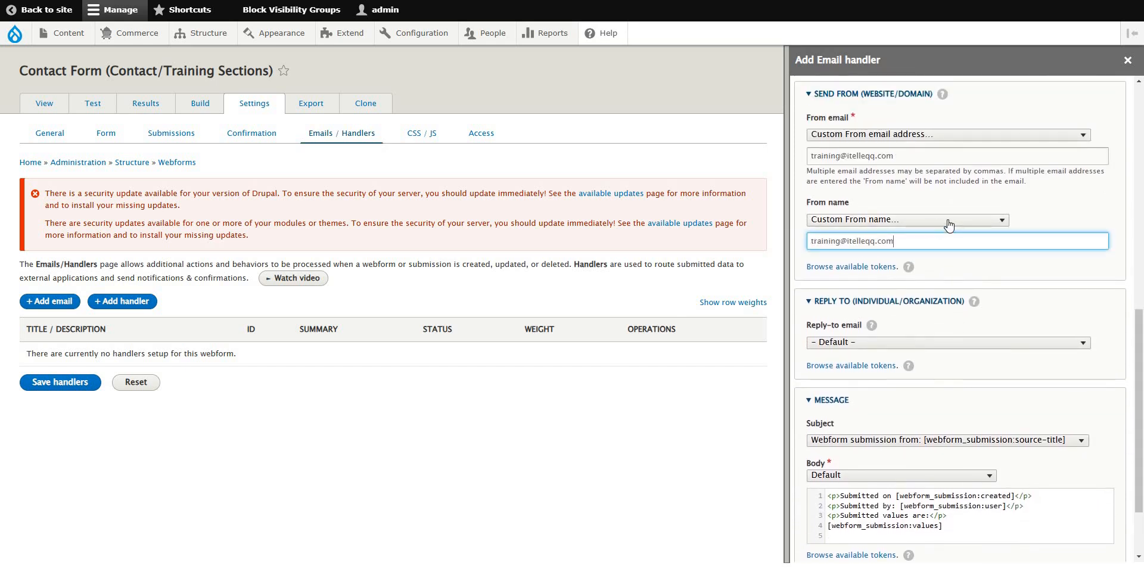
pyautogui.click(941, 220)
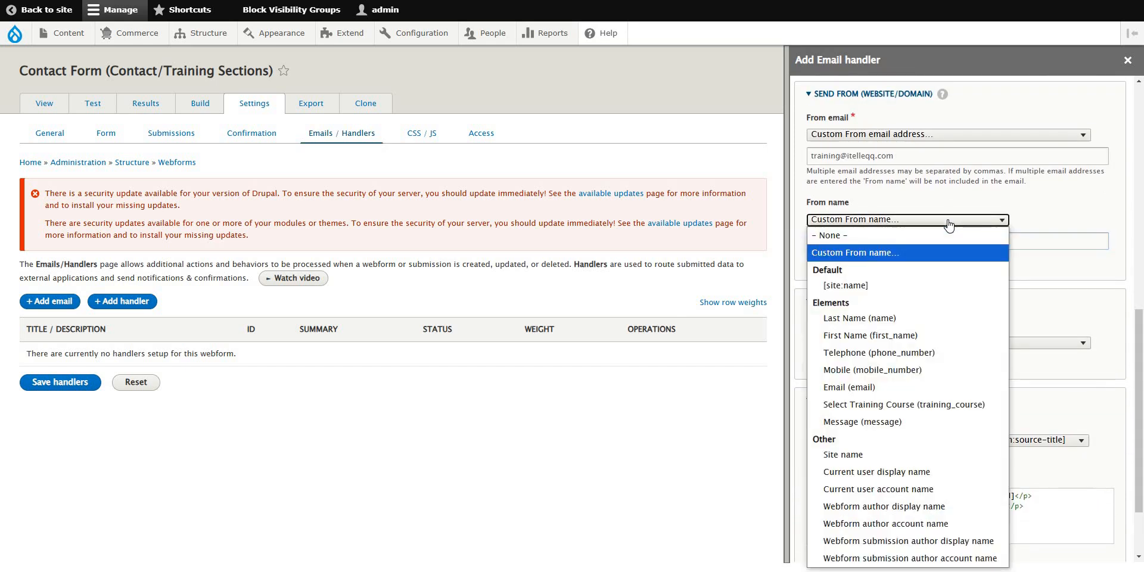
pyautogui.click(874, 284)
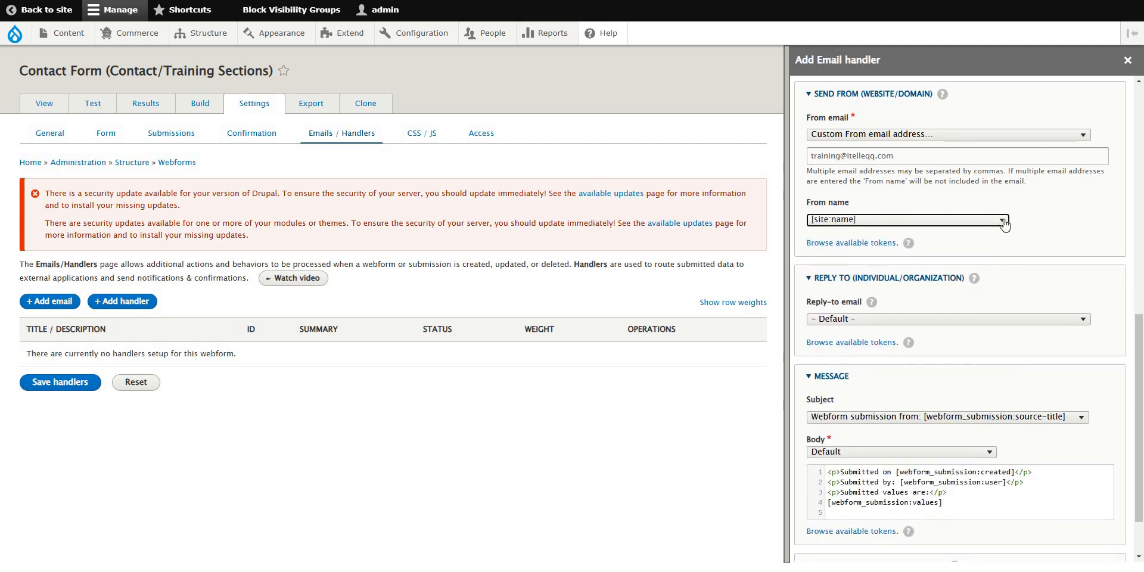
# Expand the 'Included email values/markup' section of the Email handler.
pyautogui.click(1068, 222)
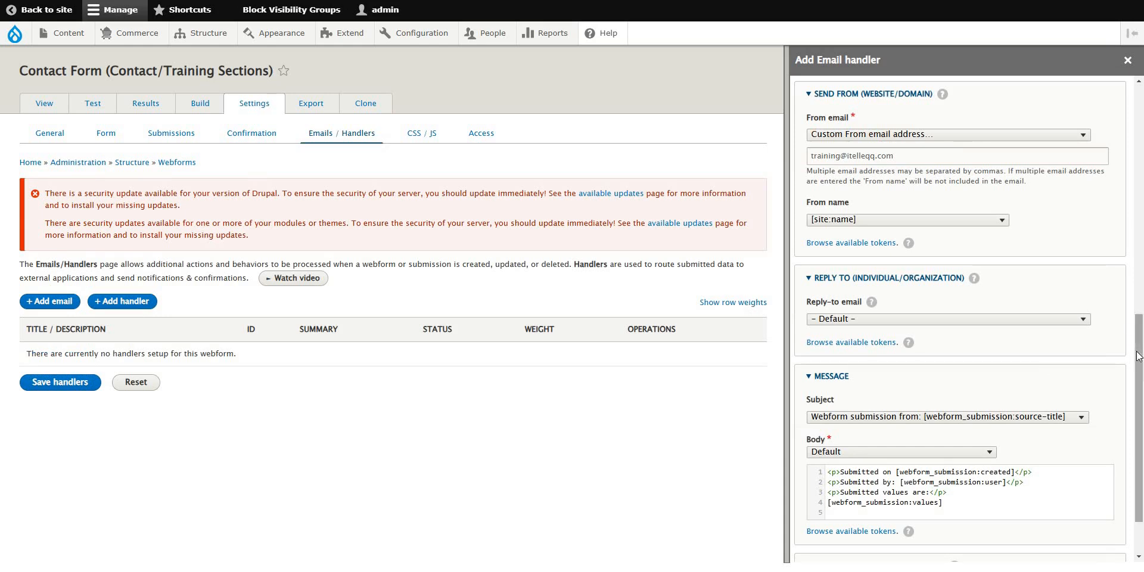
pyautogui.scroll(-2, 1138, 421)
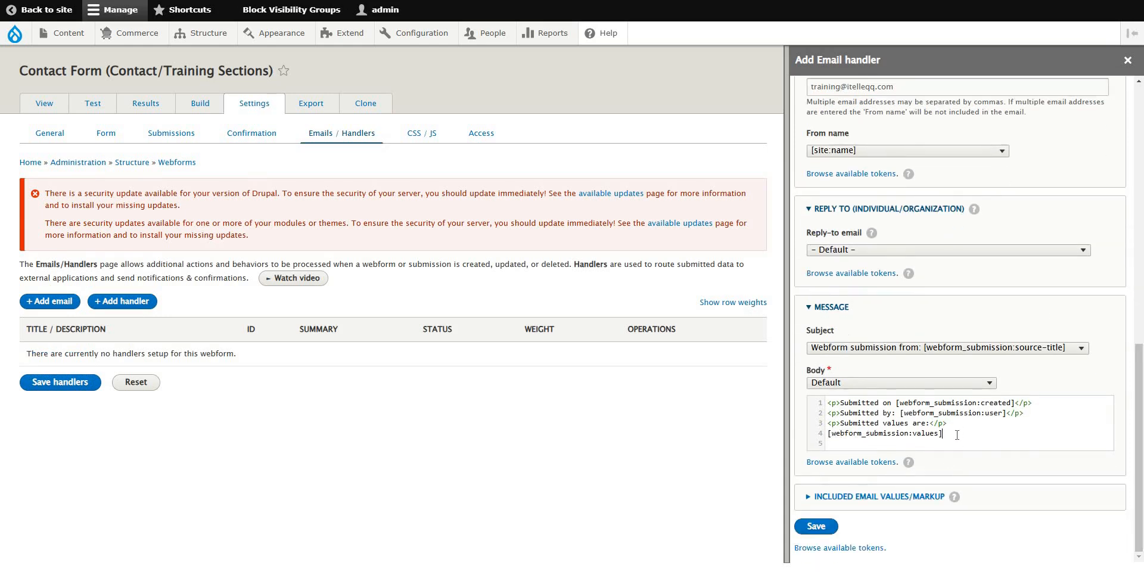
pyautogui.click(834, 496)
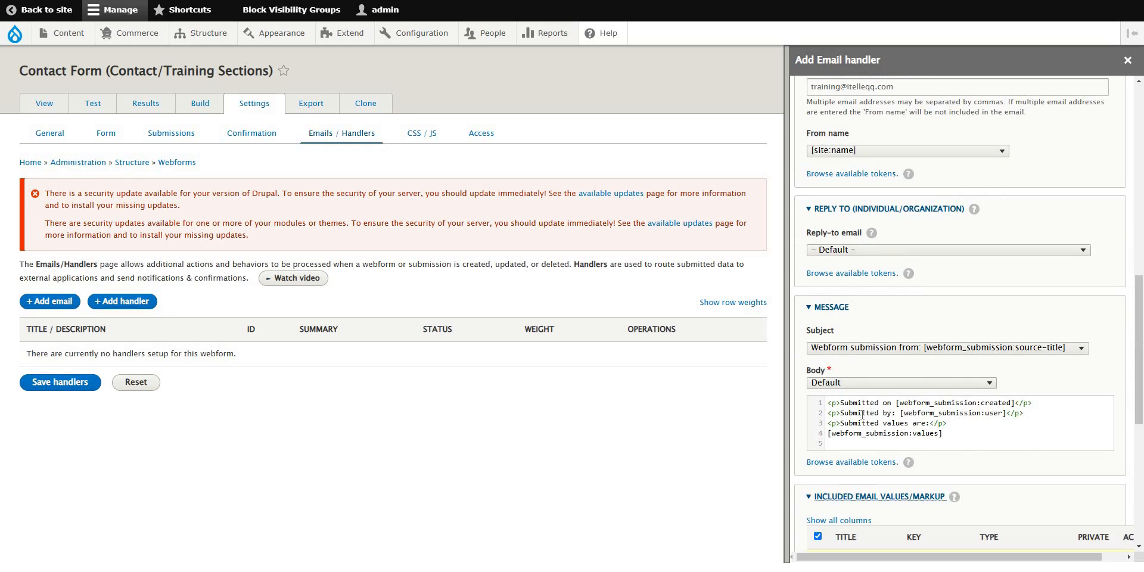
# Highlight the Body lines: 'Submitted on', the submission user token, and 'Submitted values are'.
pyautogui.moveTo(832, 404); pyautogui.dragTo(951, 433)
pyautogui.click(827, 405)
pyautogui.moveTo(856, 405); pyautogui.dragTo(1012, 403)
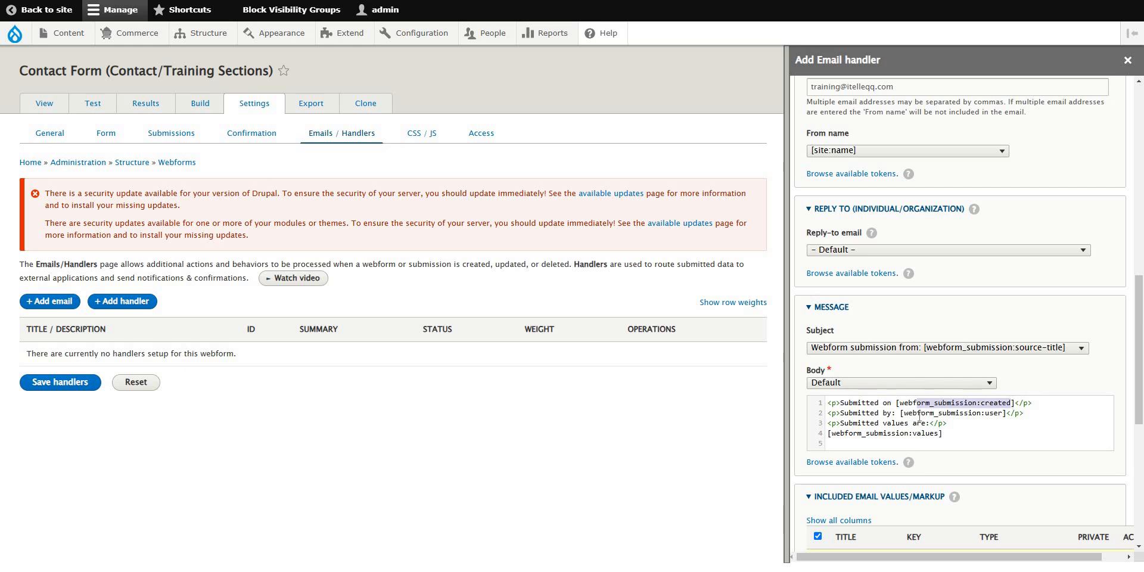
pyautogui.moveTo(918, 413); pyautogui.dragTo(997, 415)
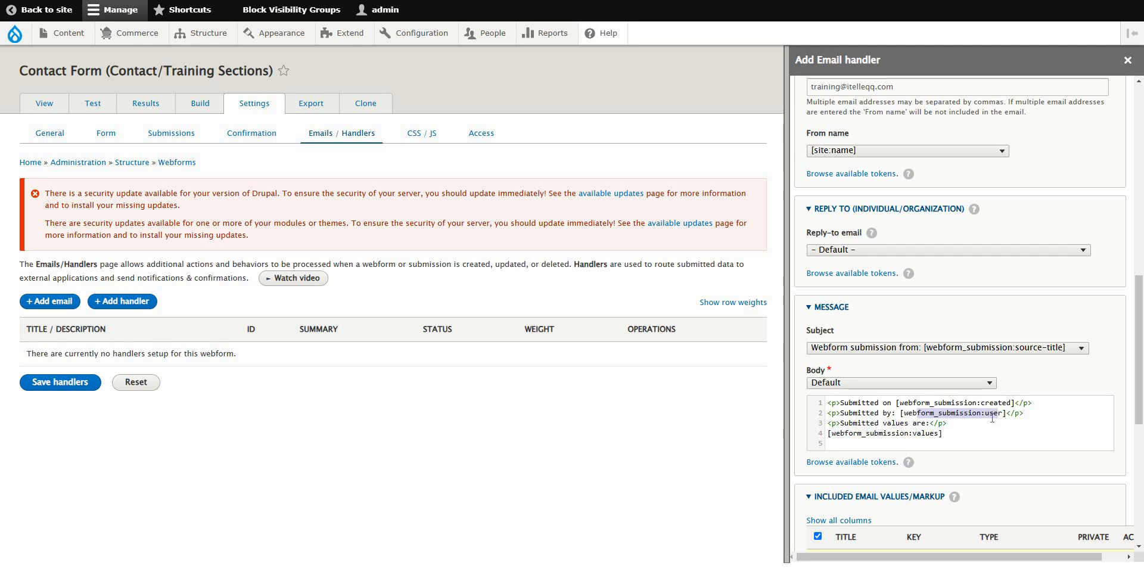
pyautogui.click(982, 415)
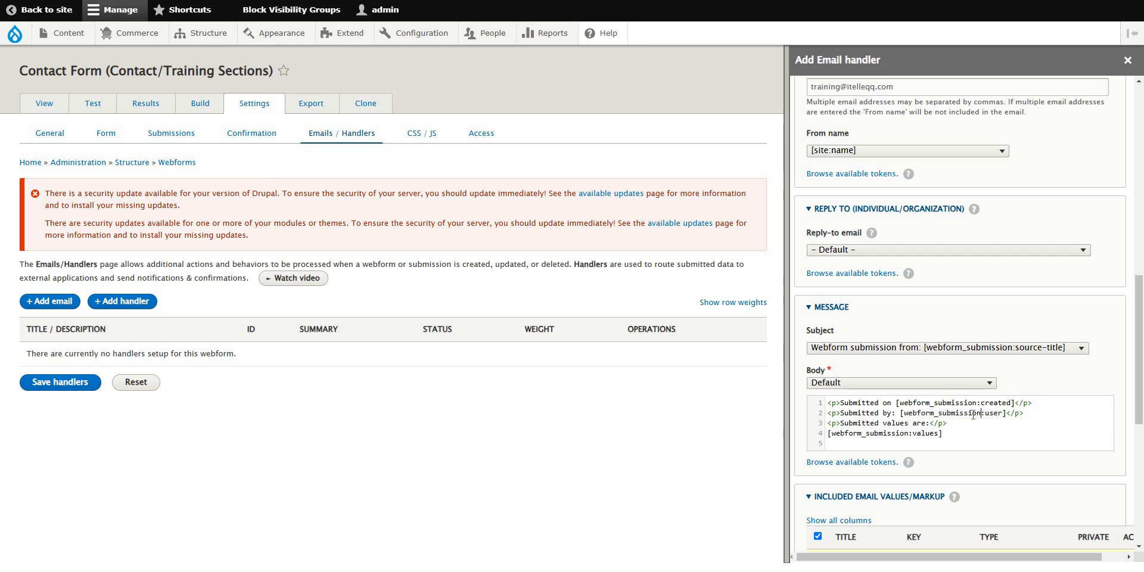
pyautogui.moveTo(971, 413); pyautogui.dragTo(997, 410)
pyautogui.moveTo(836, 423)
pyautogui.mouseDown()
pyautogui.moveTo(946, 425)
pyautogui.moveTo(828, 425)
pyautogui.mouseUp()
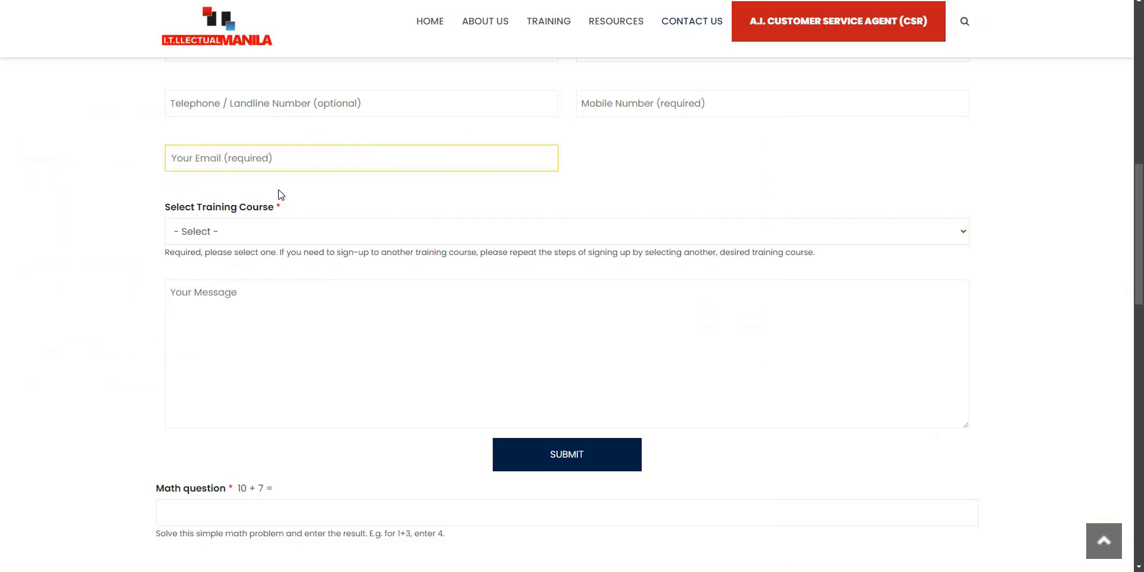
pyautogui.scroll(3, 256, 268)
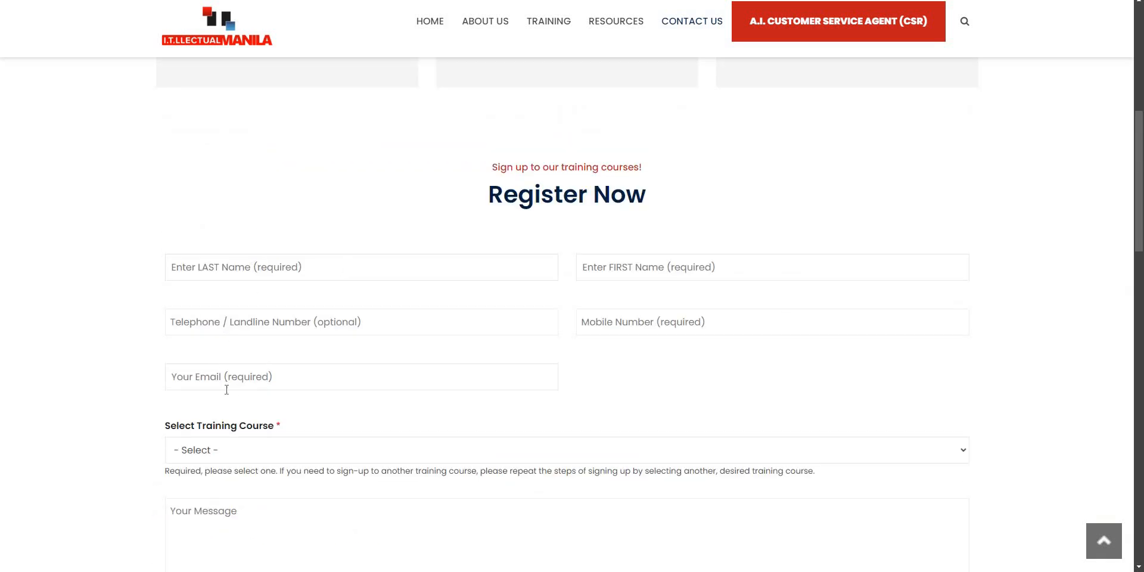
pyautogui.click(401, 450)
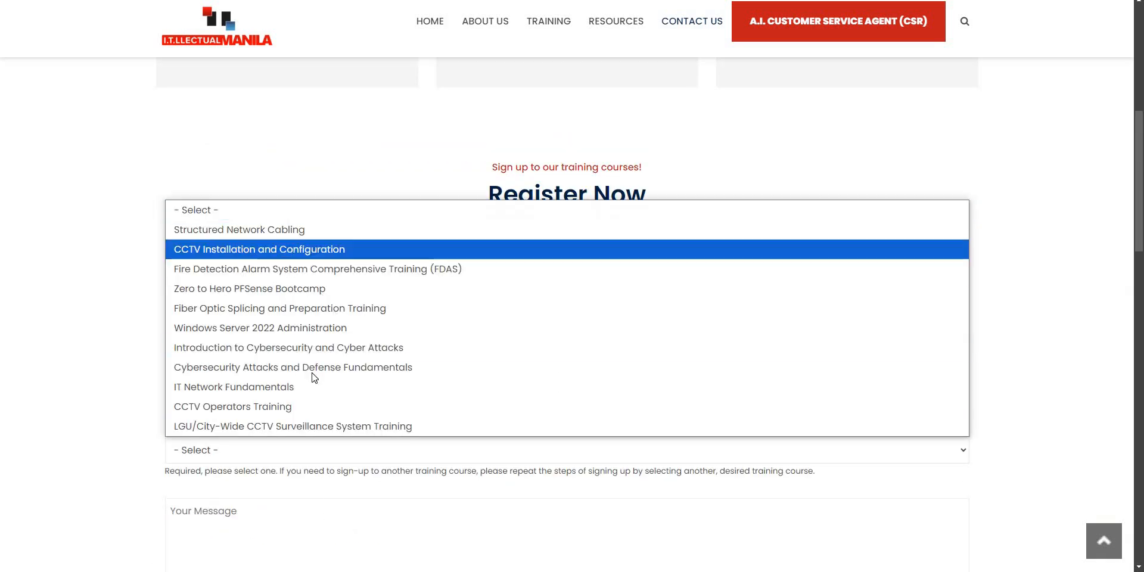
pyautogui.click(1039, 346)
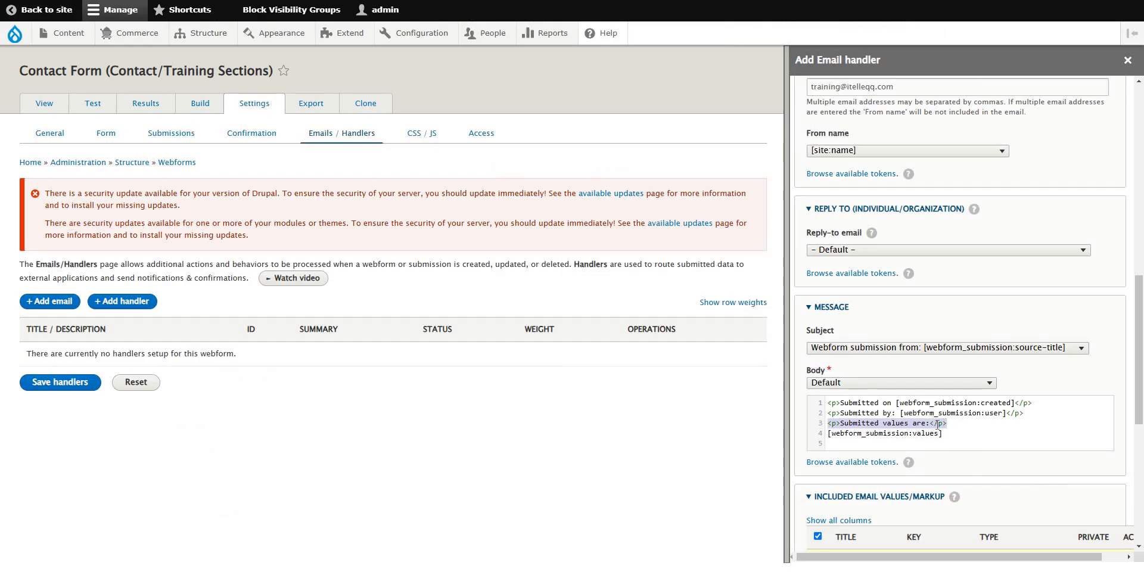
pyautogui.click(942, 423)
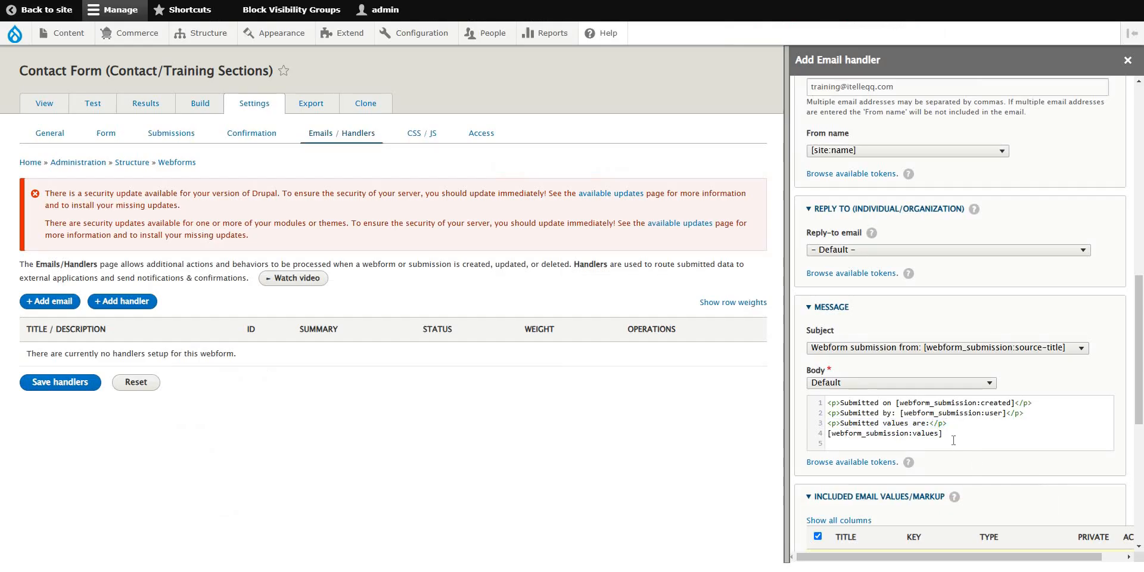
pyautogui.click(814, 441)
pyautogui.click(974, 436)
pyautogui.scroll(-6, 984, 417)
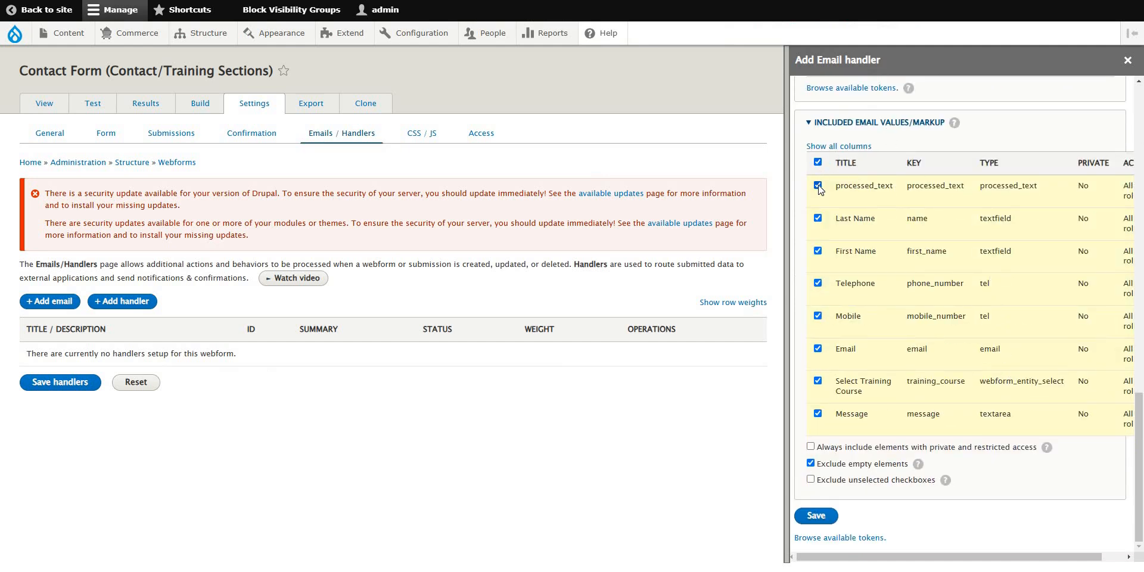
pyautogui.moveTo(916, 559)
pyautogui.mouseDown()
pyautogui.moveTo(975, 564)
pyautogui.moveTo(909, 566)
pyautogui.mouseUp()
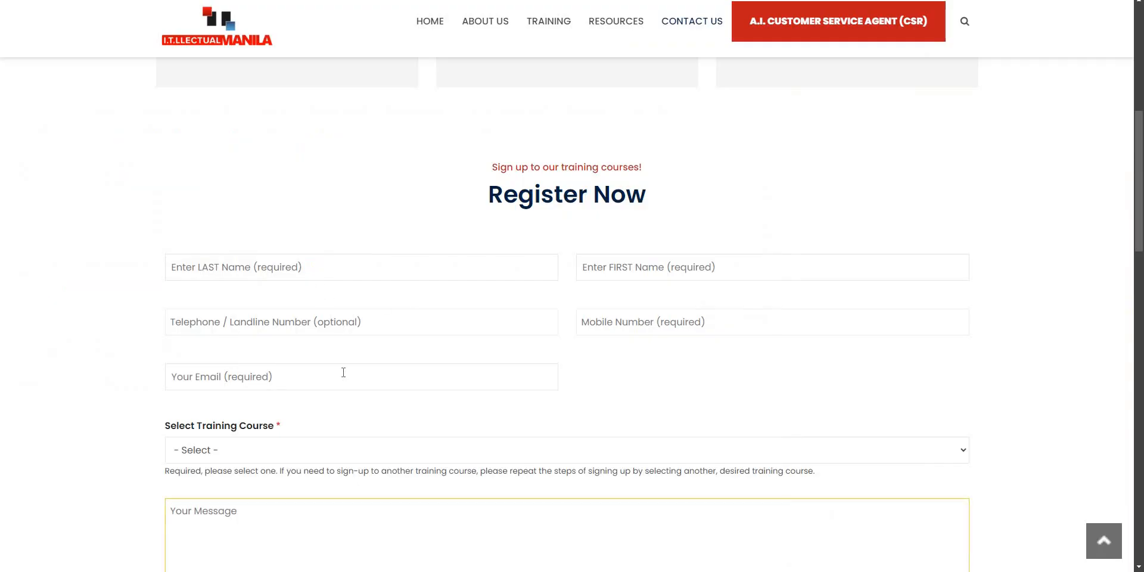
# Try the Email and Message fields on the live contact form.
pyautogui.click(330, 379)
pyautogui.click(619, 480)
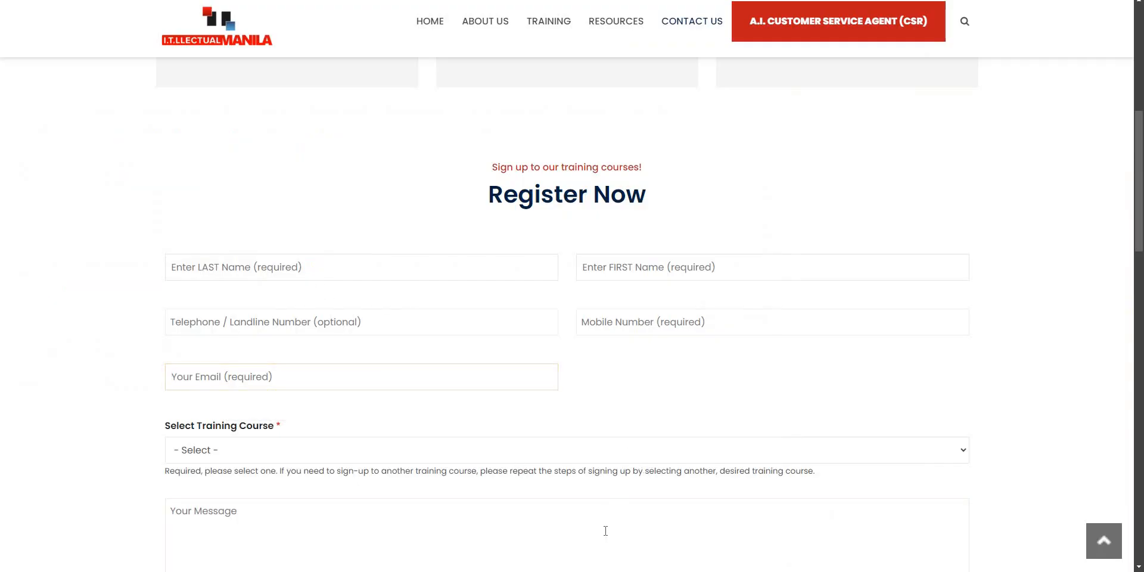
pyautogui.click(712, 533)
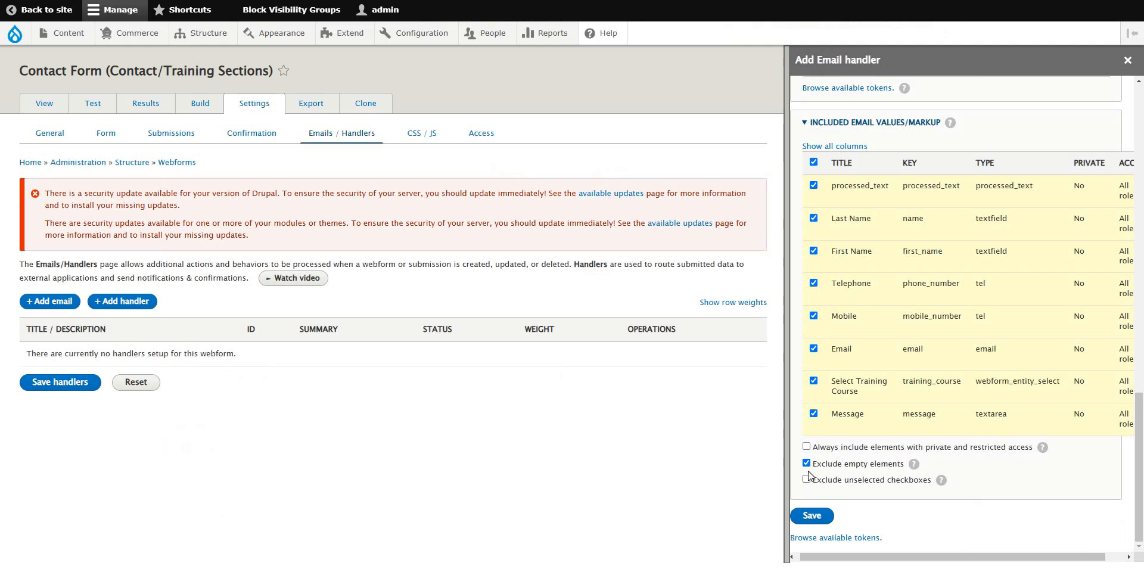
# Keep empty elements included and attempt a save, which fails with 'CC email field is required'.
pyautogui.click(807, 463)
pyautogui.click(808, 464)
pyautogui.click(813, 516)
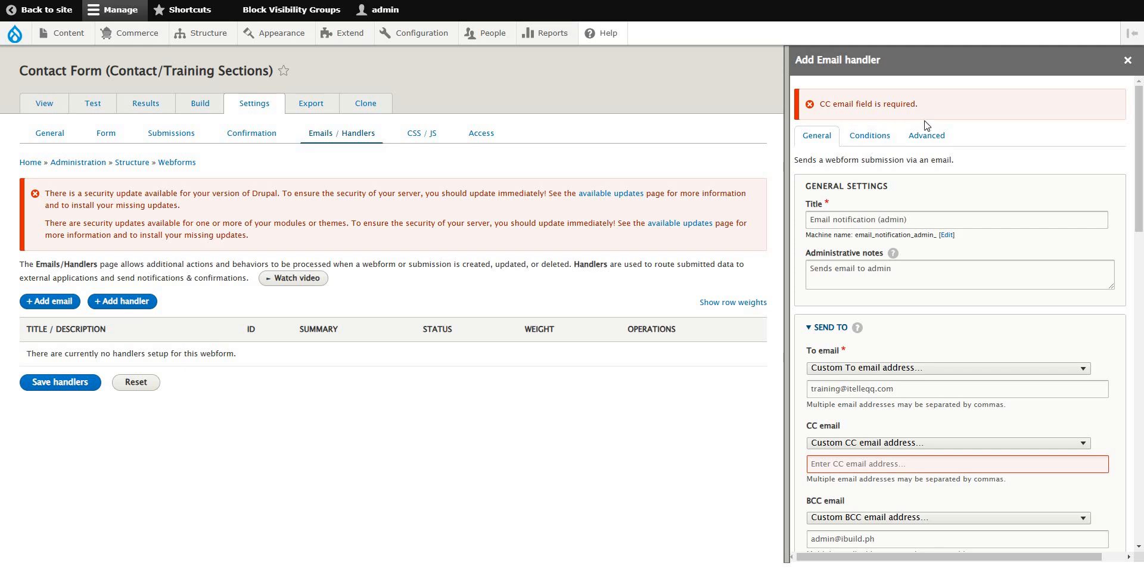
pyautogui.click(1034, 442)
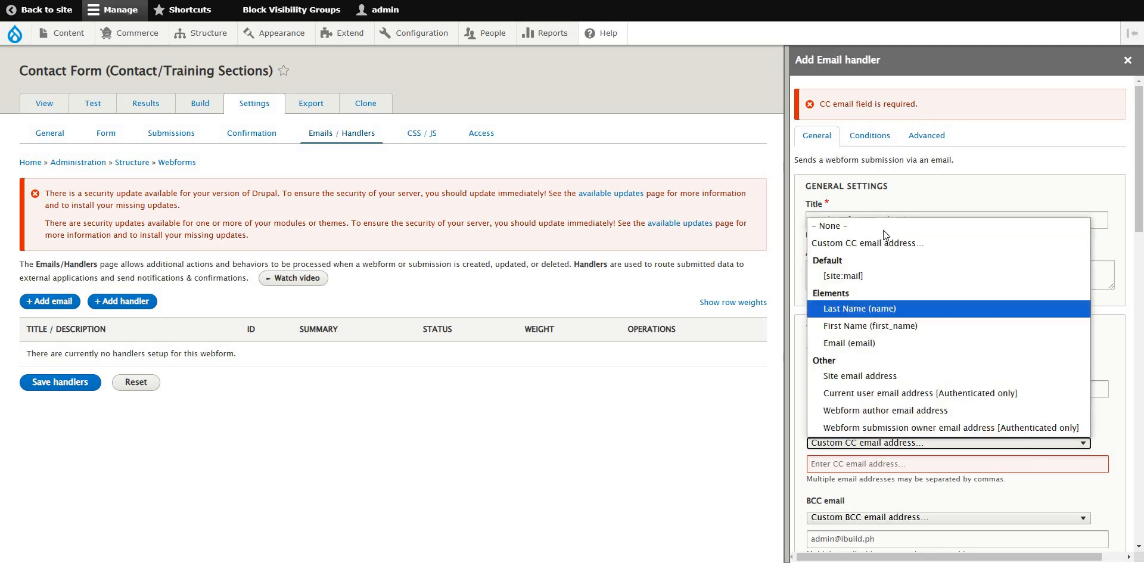
pyautogui.click(877, 230)
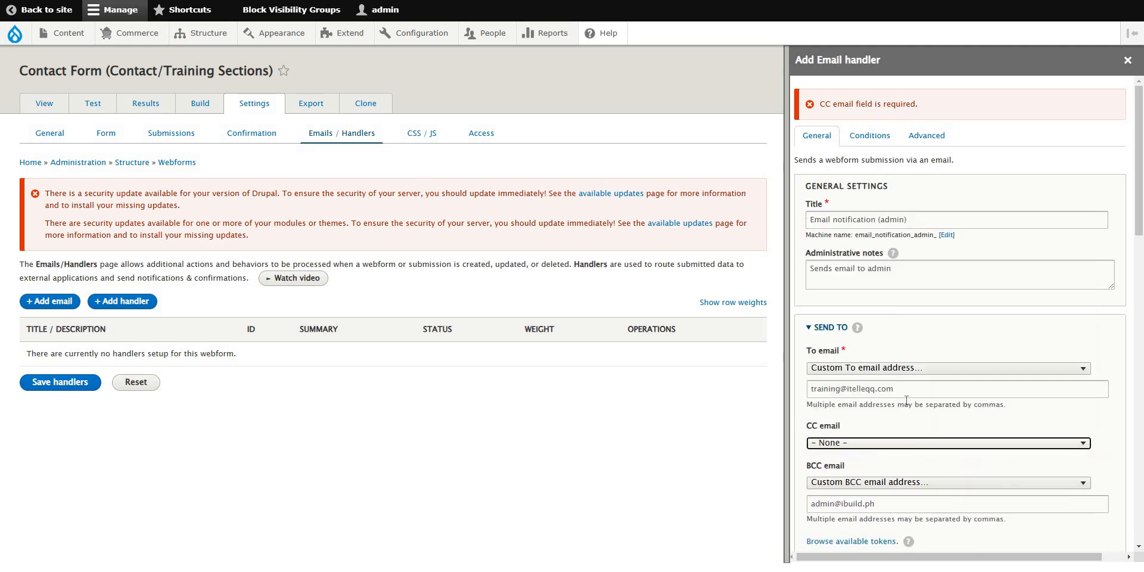
pyautogui.click(1001, 443)
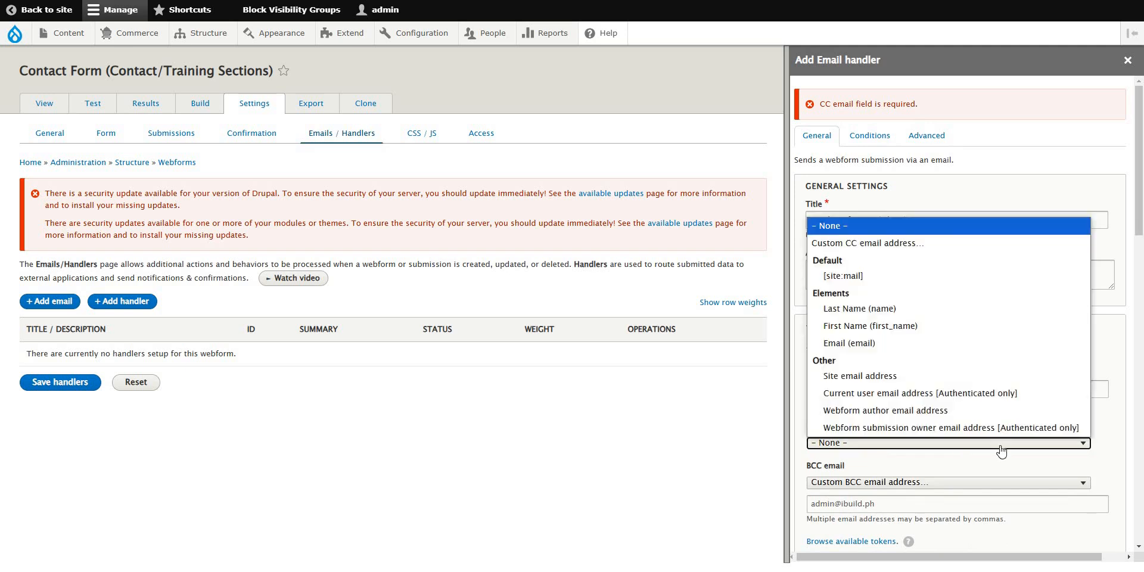
pyautogui.click(875, 242)
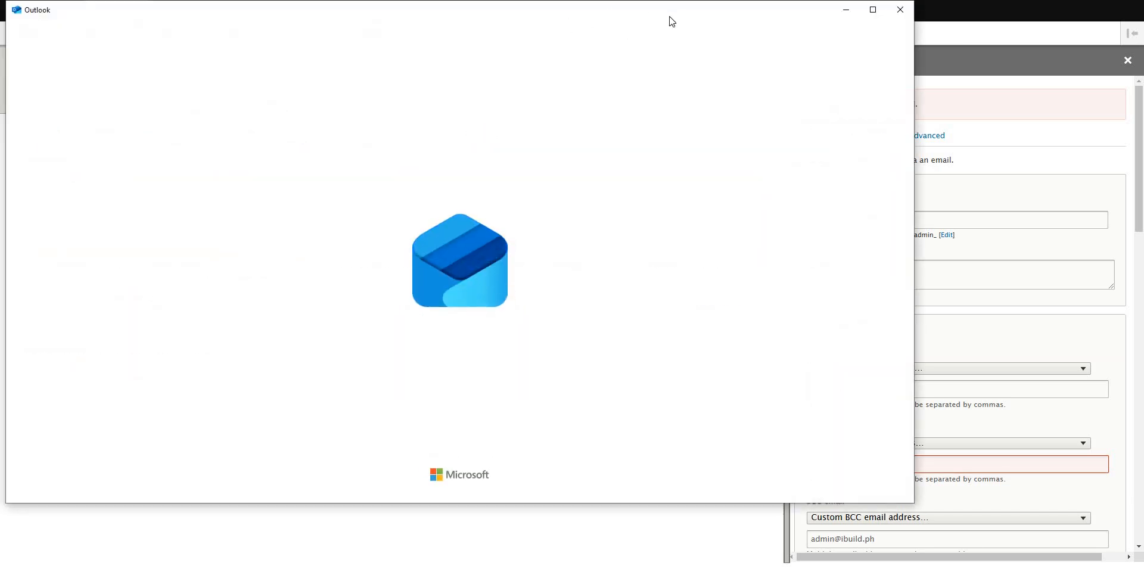
# Drag the Outlook splash window off screen to reveal the Drupal handler form.
pyautogui.moveTo(702, 10); pyautogui.dragTo(0, 525)
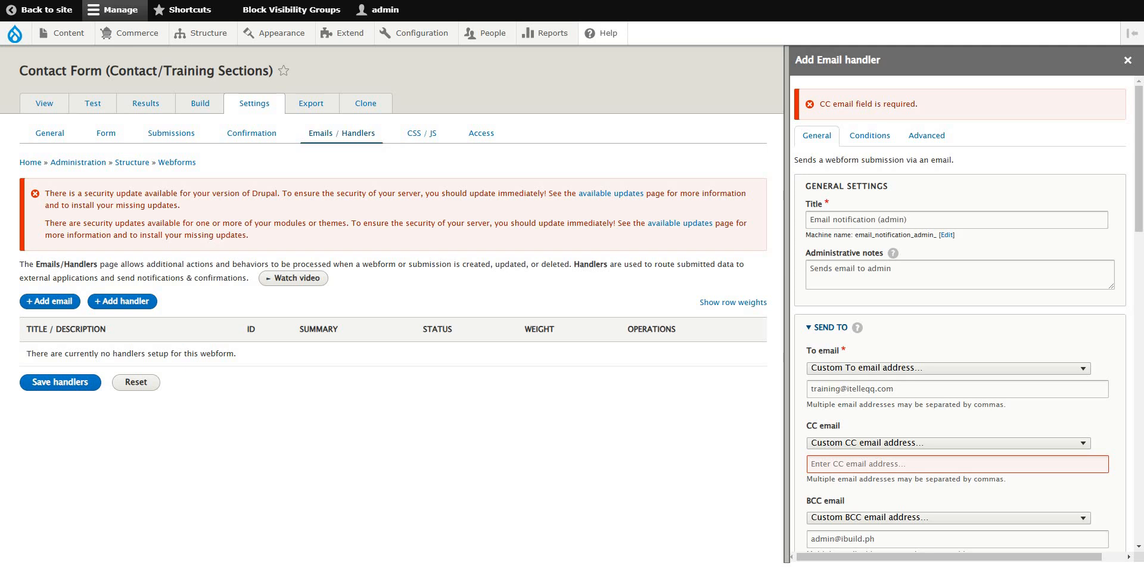
# Fill the CC address with the suggested address and save the admin Email handler.
pyautogui.click(937, 470)
pyautogui.click(936, 487)
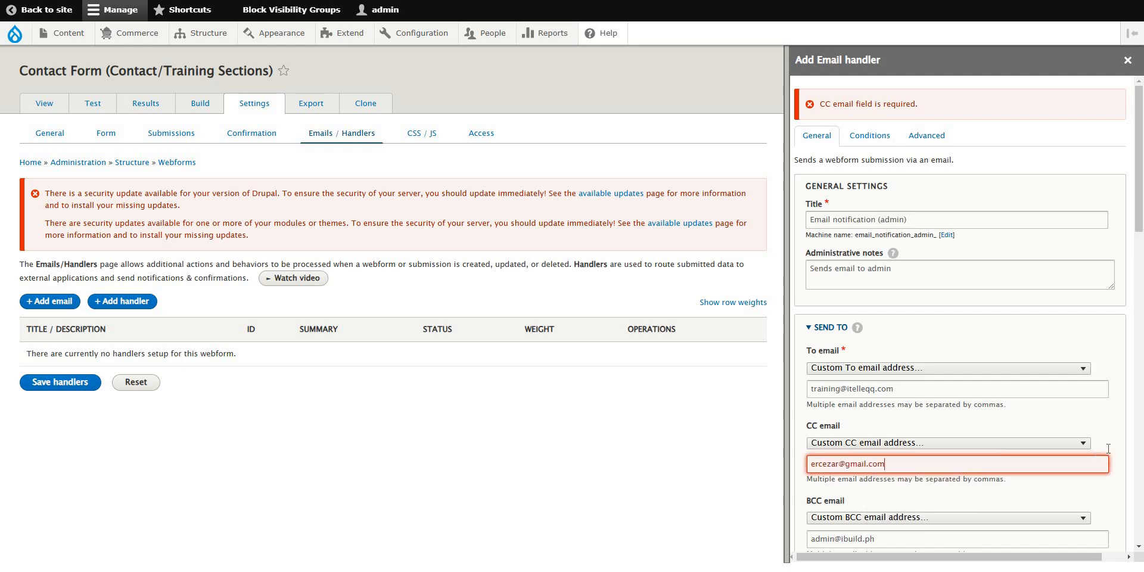
pyautogui.scroll(-15, 1108, 342)
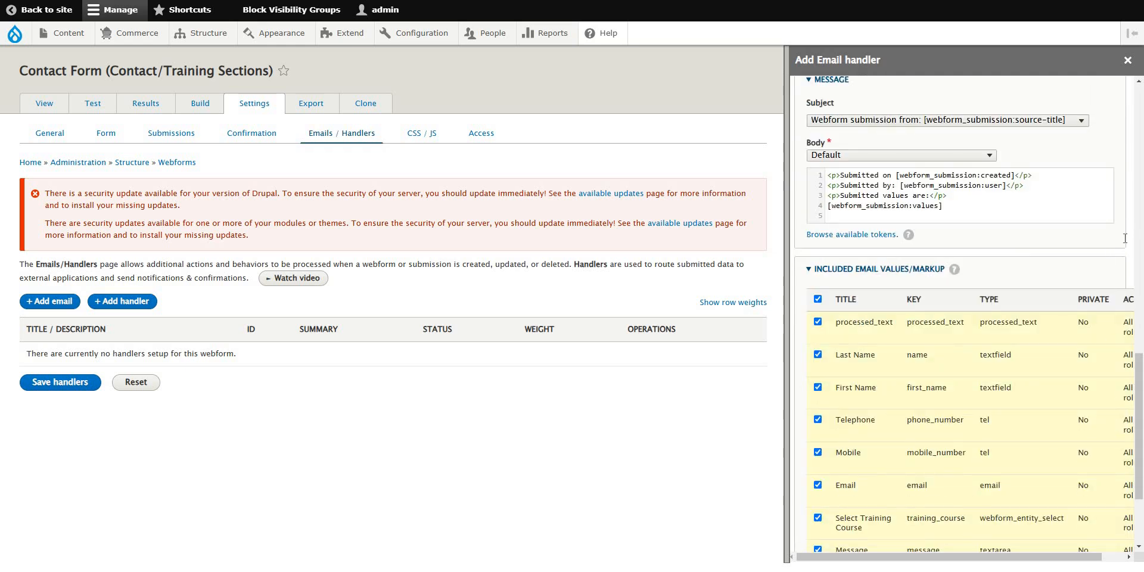
pyautogui.scroll(-5, 1131, 230)
pyautogui.click(814, 515)
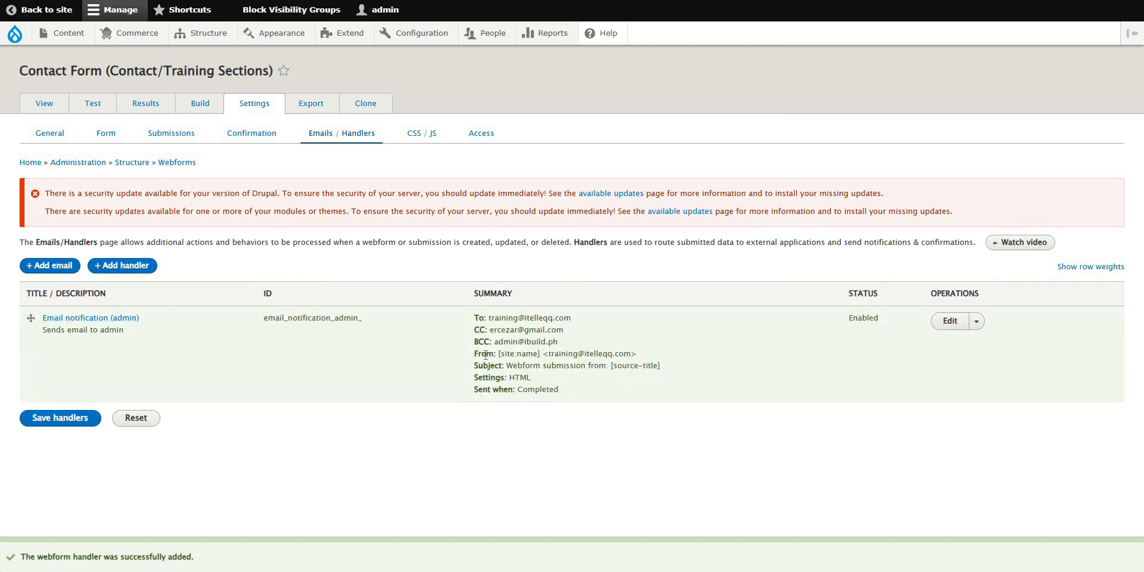
# Highlight the handler's title, To, CC, BCC and [site:name] From values, then view Basic site settings.
pyautogui.moveTo(480, 317); pyautogui.dragTo(583, 366)
pyautogui.click(624, 325)
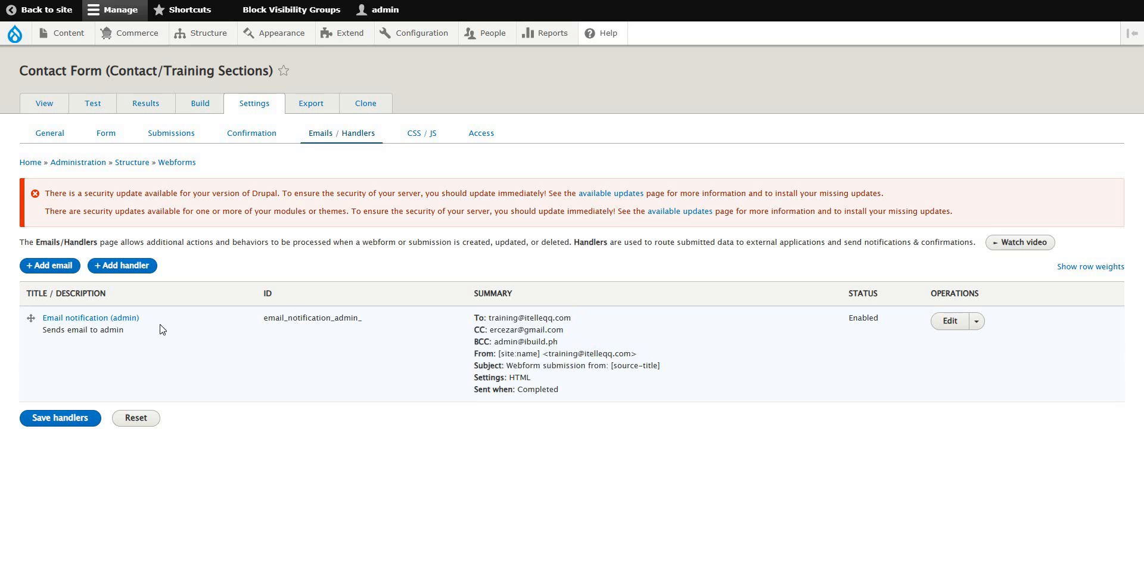
pyautogui.moveTo(141, 318); pyautogui.dragTo(116, 334)
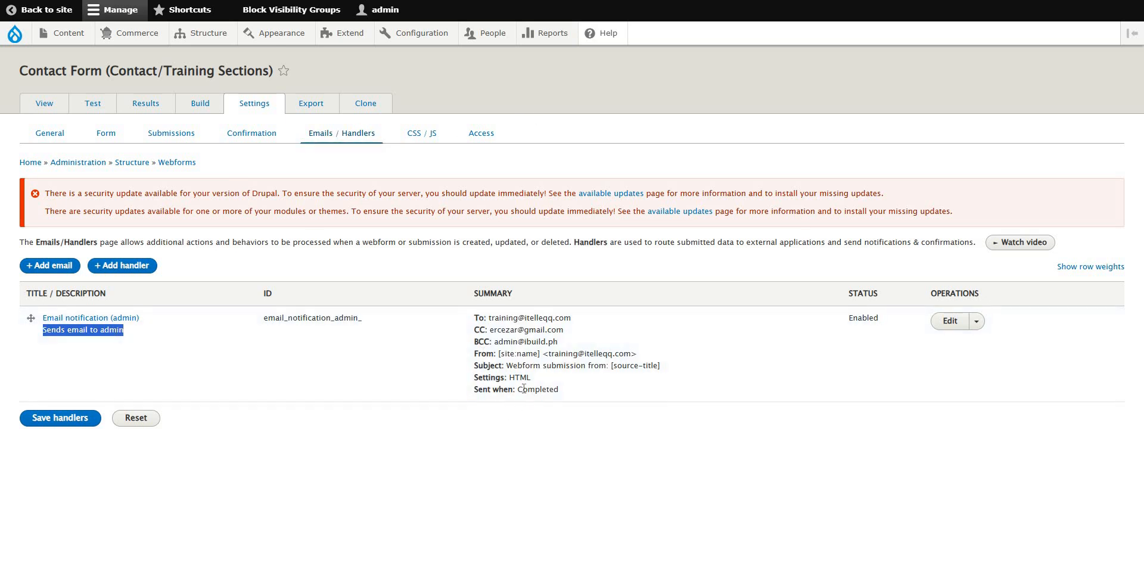
pyautogui.moveTo(488, 319); pyautogui.dragTo(563, 316)
pyautogui.click(483, 319)
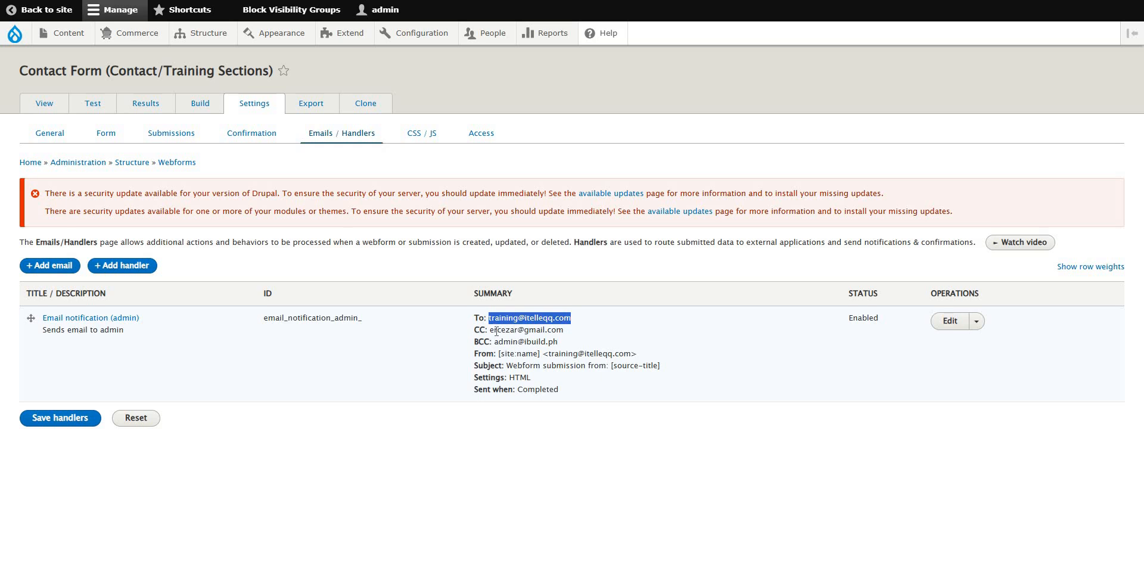
pyautogui.moveTo(490, 330); pyautogui.dragTo(563, 331)
pyautogui.moveTo(494, 342); pyautogui.dragTo(563, 341)
pyautogui.click(540, 357)
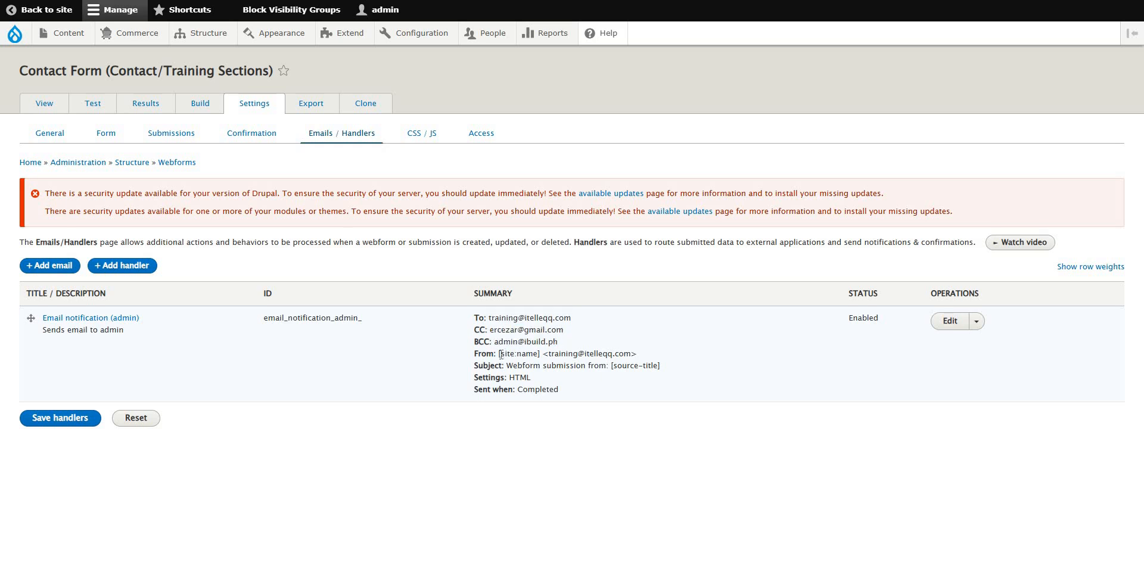
pyautogui.moveTo(498, 353); pyautogui.dragTo(542, 353)
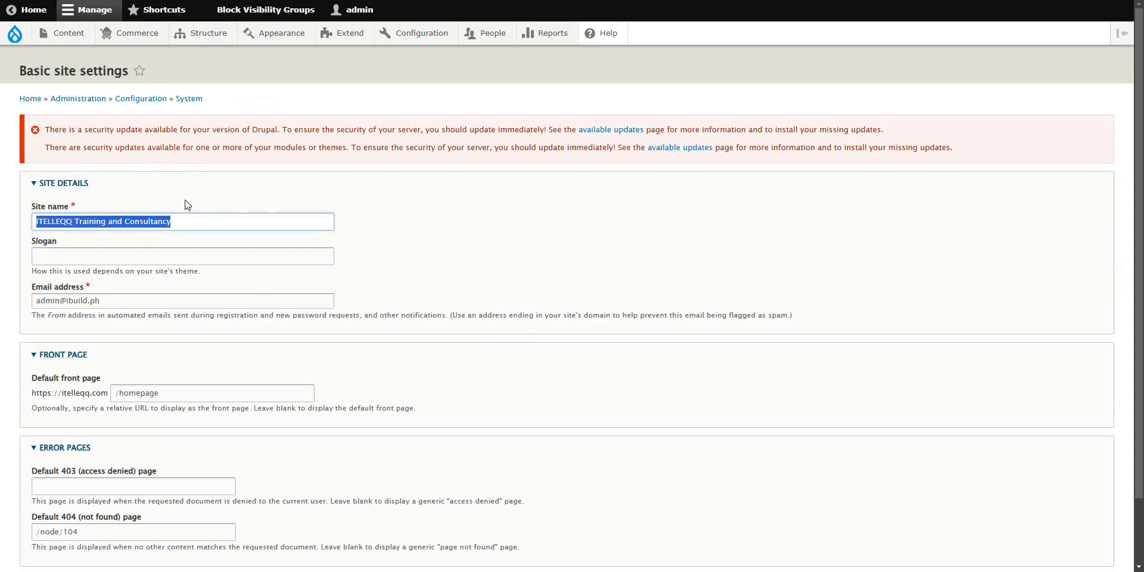
pyautogui.click(185, 207)
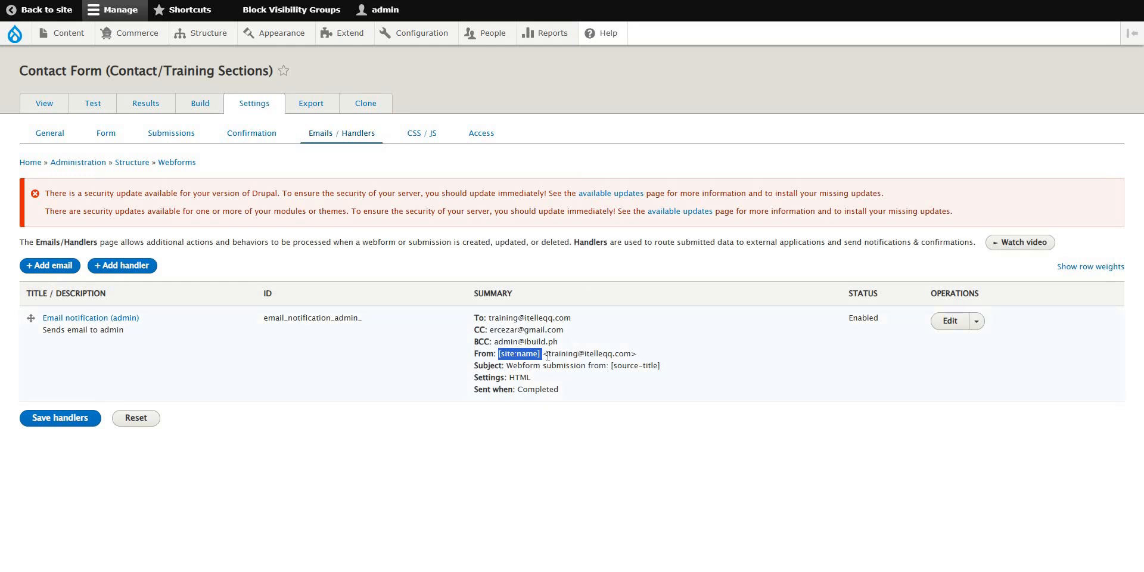
# Highlight the handler's From address and subject in the summary.
pyautogui.moveTo(542, 355); pyautogui.dragTo(637, 360)
pyautogui.click(525, 363)
pyautogui.moveTo(557, 366); pyautogui.dragTo(658, 366)
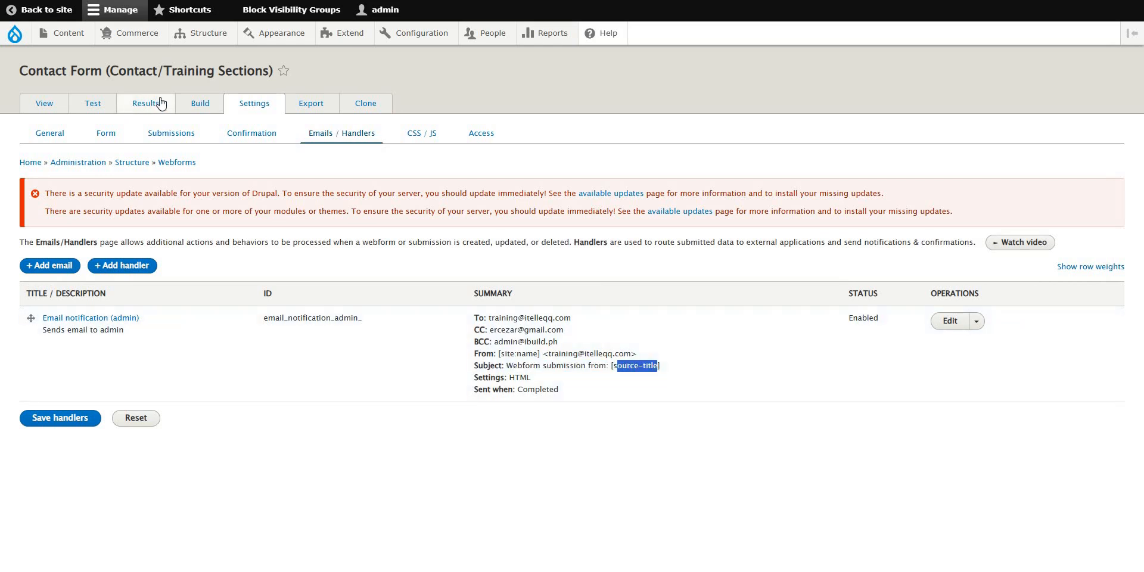
# Check the webform's title on the Form settings page in a new tab, then return.
pyautogui.rightClick(102, 136)
pyautogui.click(124, 149)
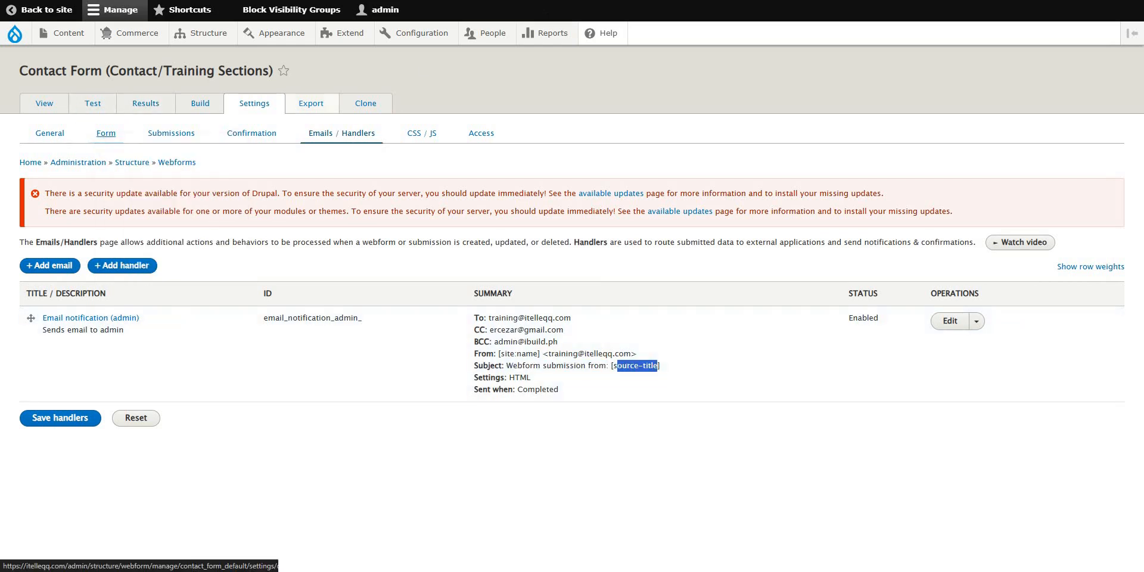
pyautogui.hotkey('ctrl', 'Tab')
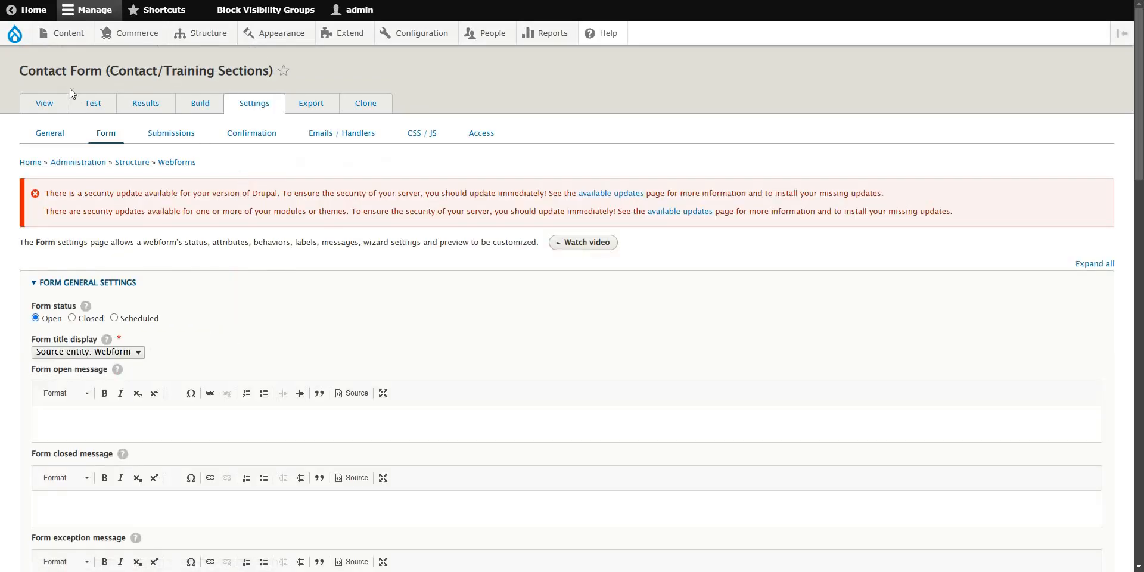
pyautogui.moveTo(81, 72); pyautogui.dragTo(255, 70)
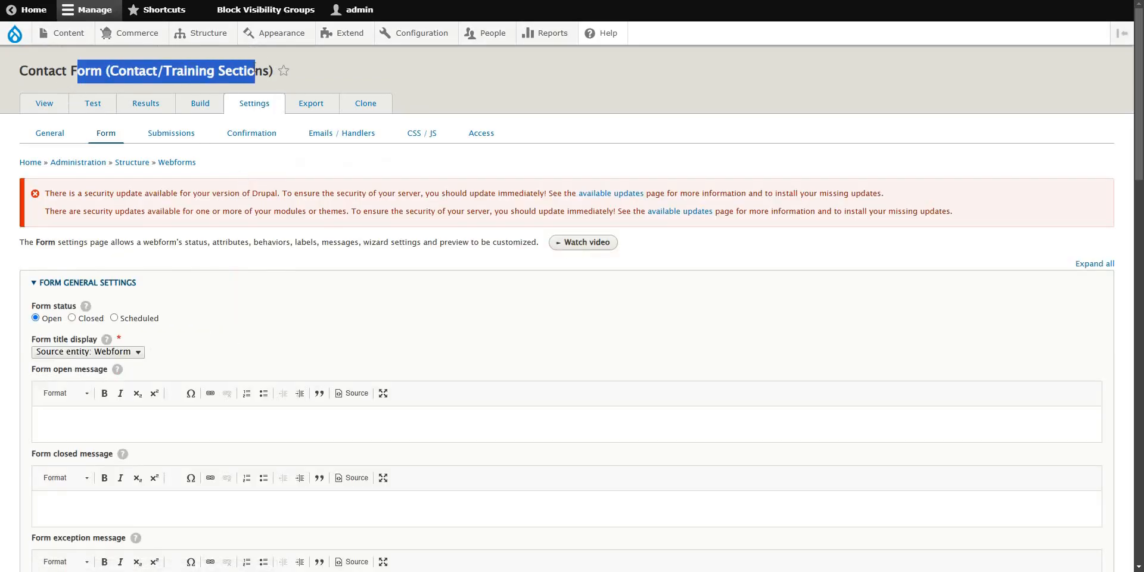
pyautogui.hotkey('ctrl', 'Tab')
pyautogui.hotkey('ctrl', 'shift', 'Tab')
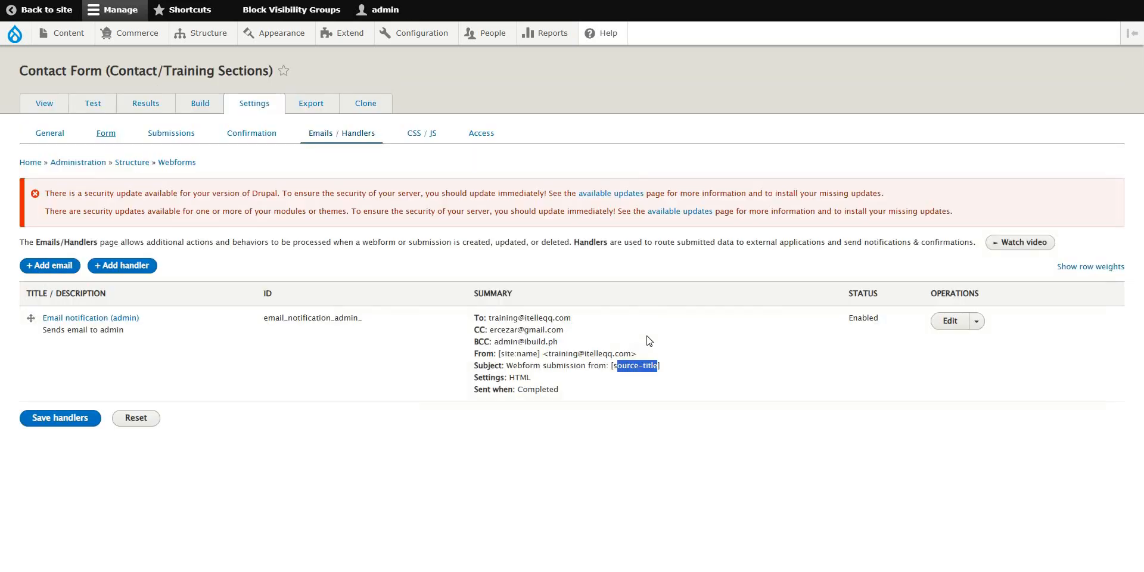
# Highlight the Settings line and save the Contact Form's handlers.
pyautogui.moveTo(487, 379); pyautogui.dragTo(536, 380)
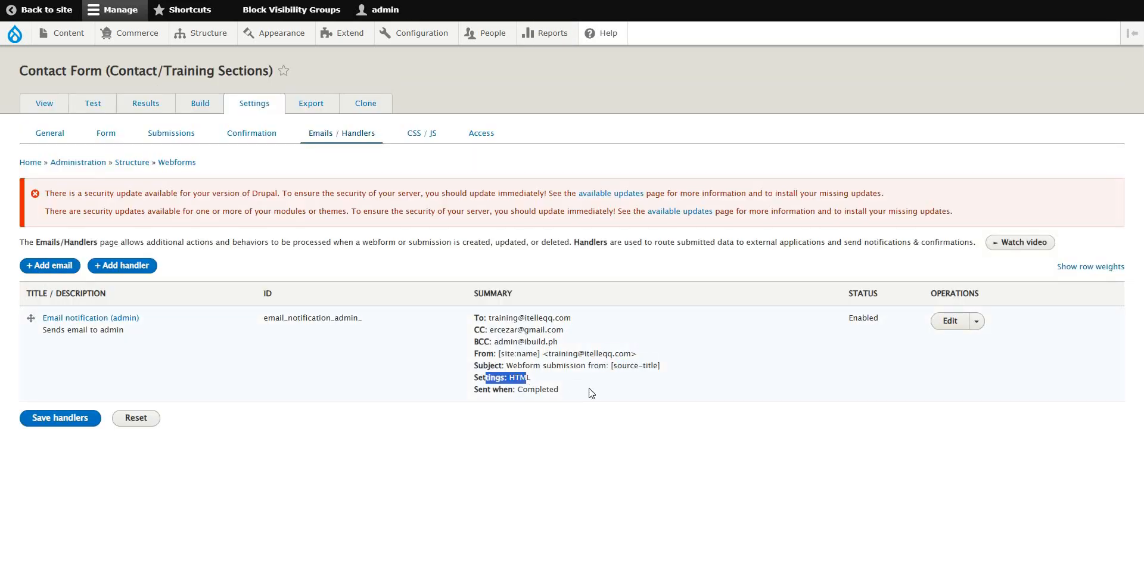
pyautogui.click(511, 391)
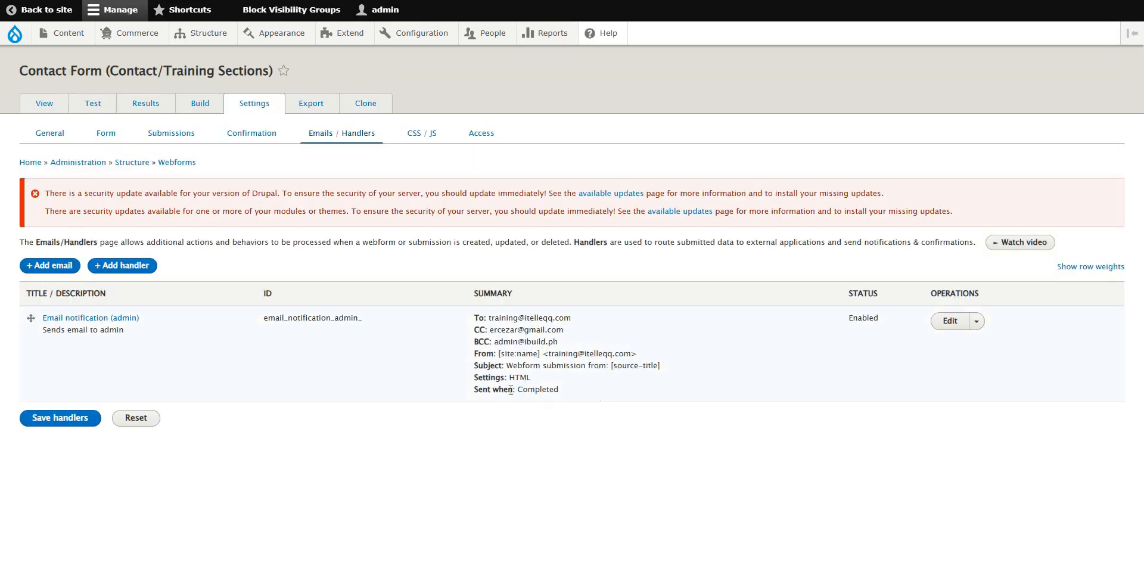
pyautogui.click(64, 421)
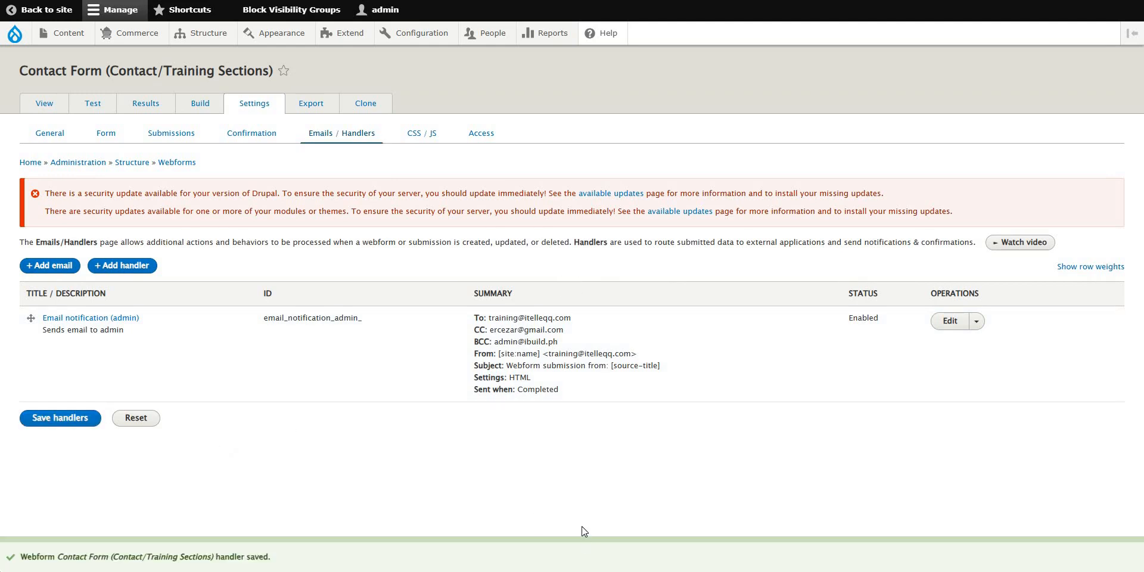
# Flush all caches from the Drupal logo menu, then save the handlers again.
pyautogui.moveTo(22, 36)
pyautogui.moveTo(23, 81)
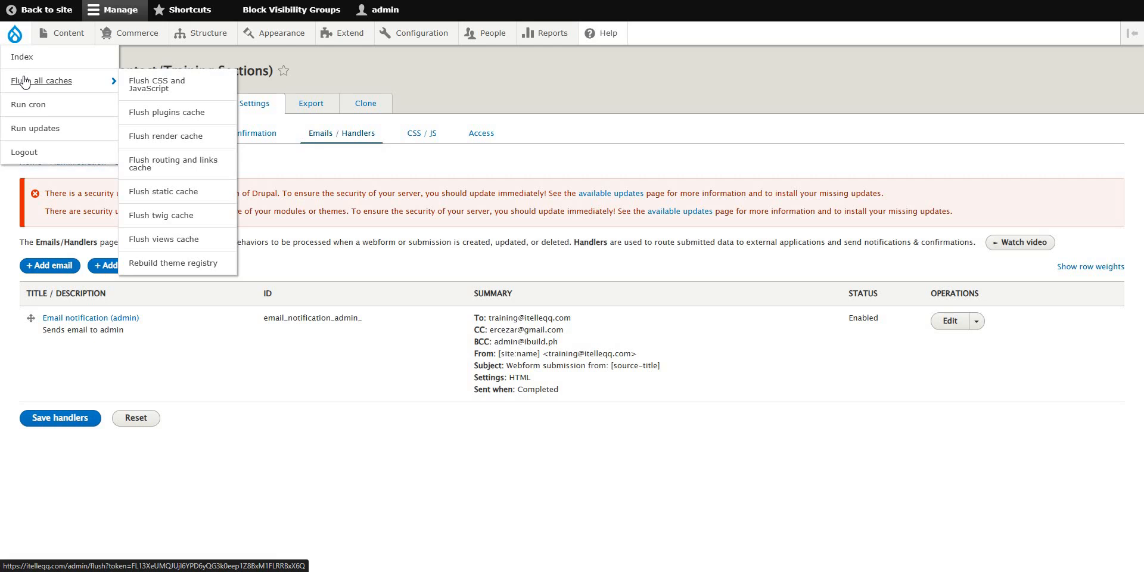
pyautogui.click(23, 82)
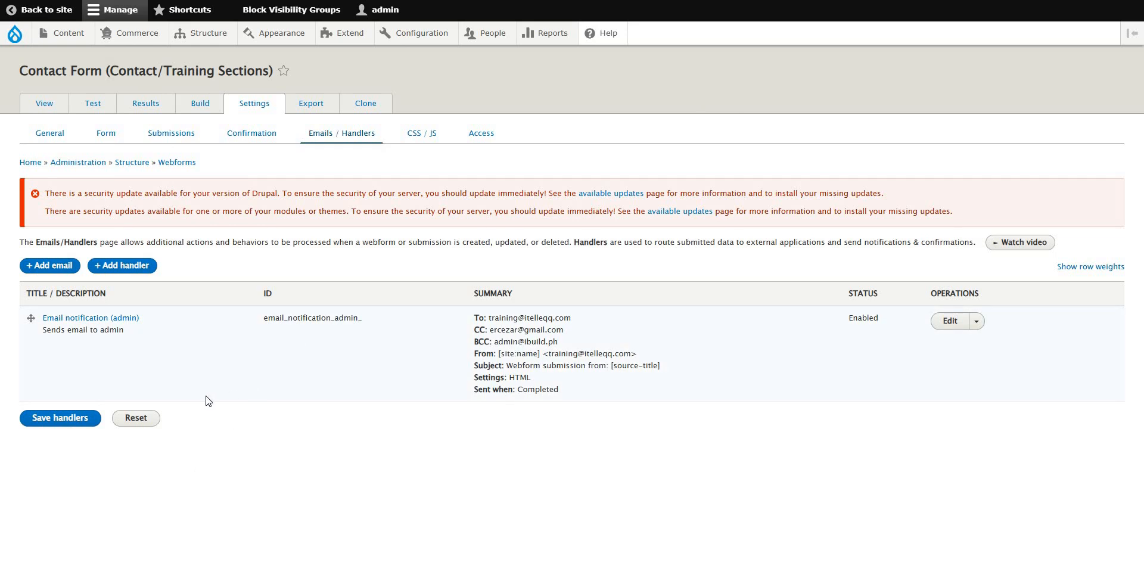
pyautogui.click(61, 423)
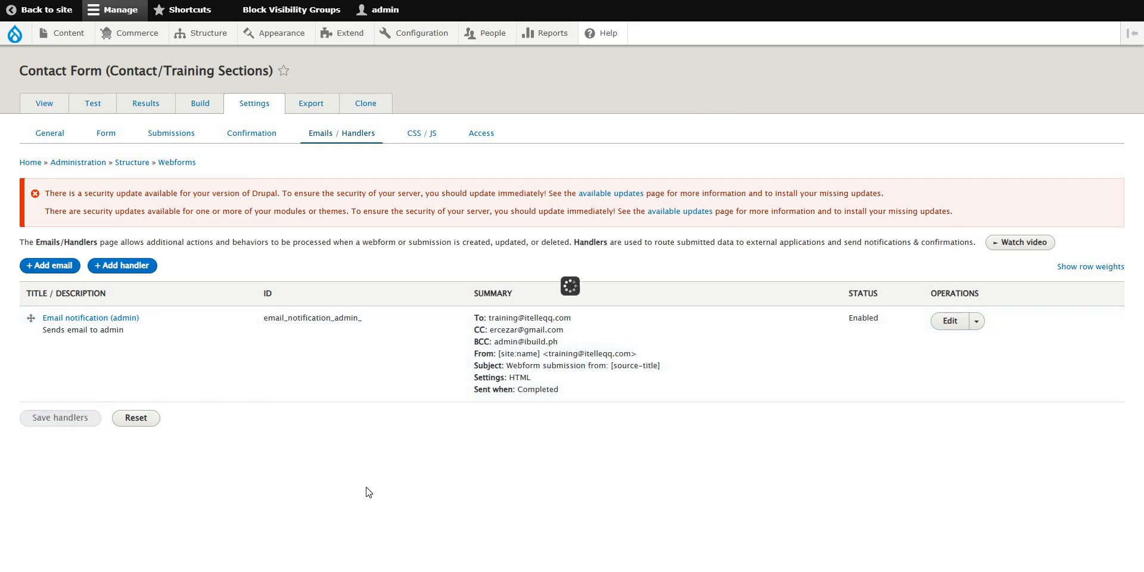
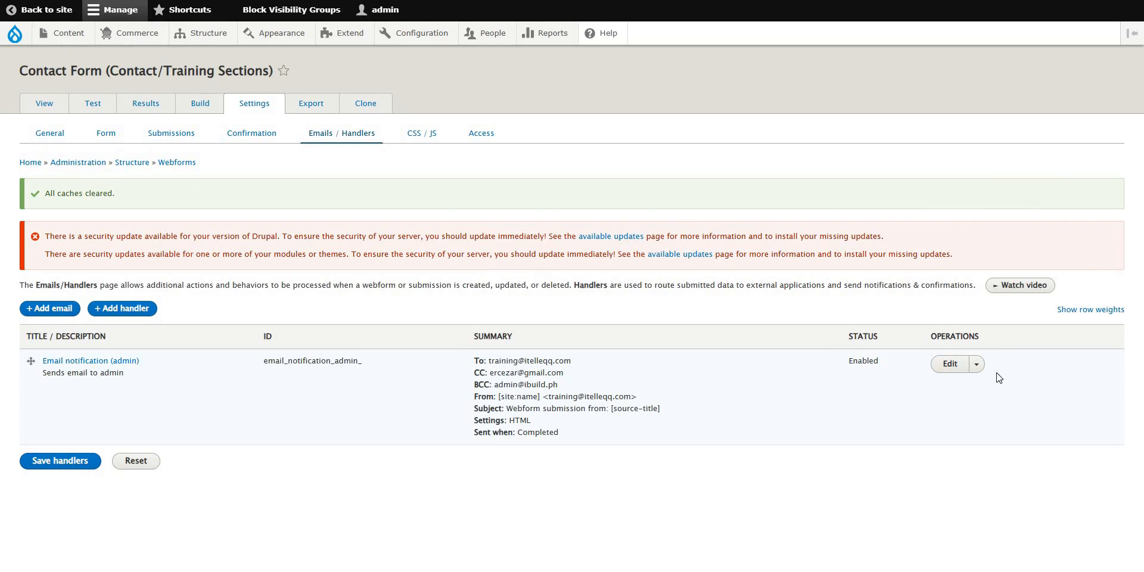
# Add an email handler titled 'Email notification (user)' with the note 'Sends email of the webform submission to the user'.
pyautogui.click(57, 310)
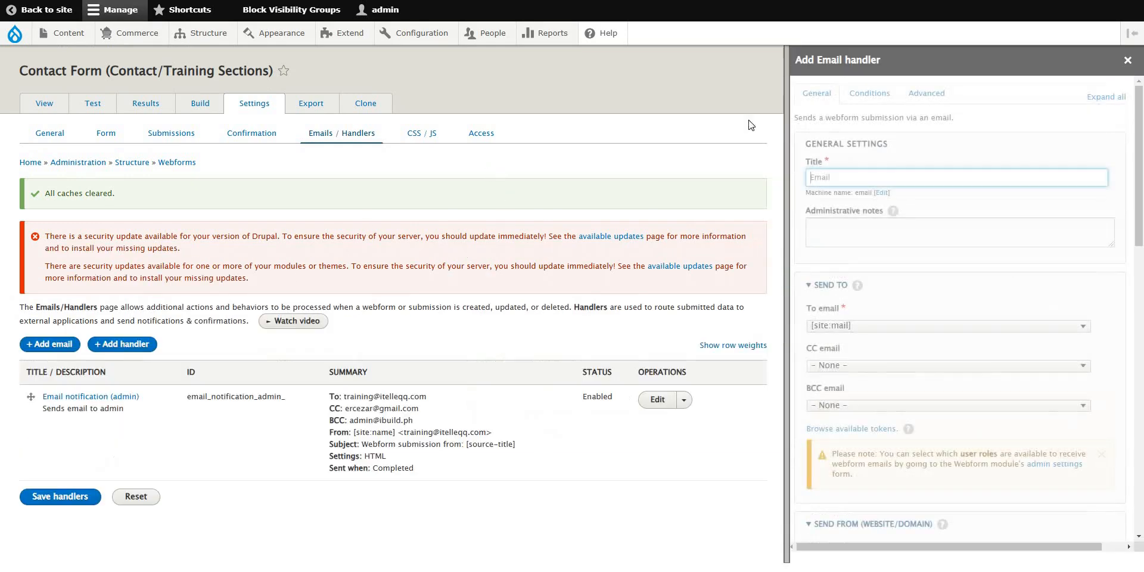
pyautogui.click(858, 179)
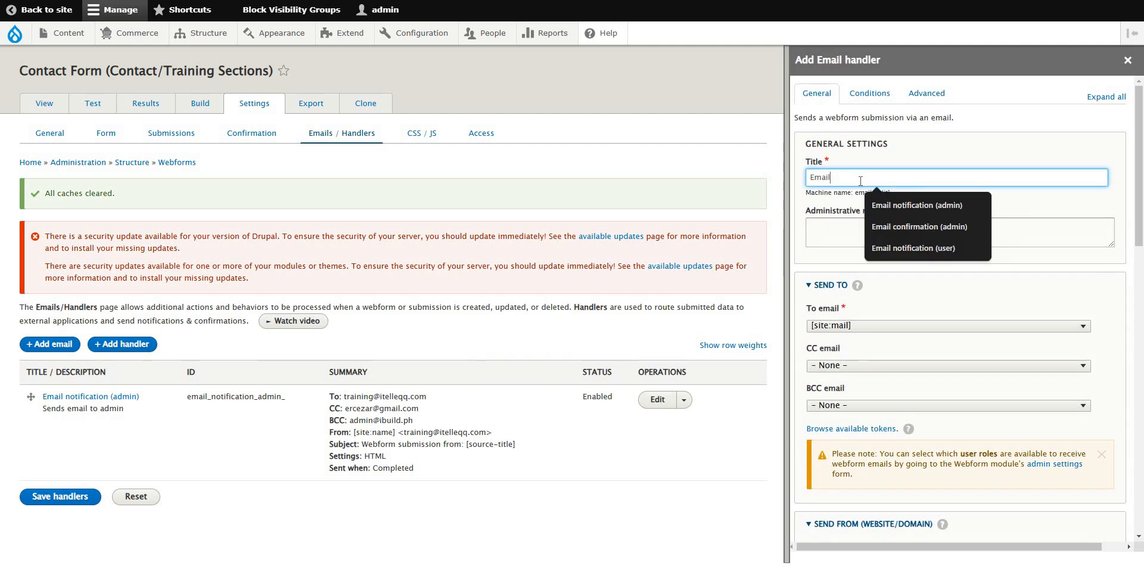
pyautogui.click(904, 245)
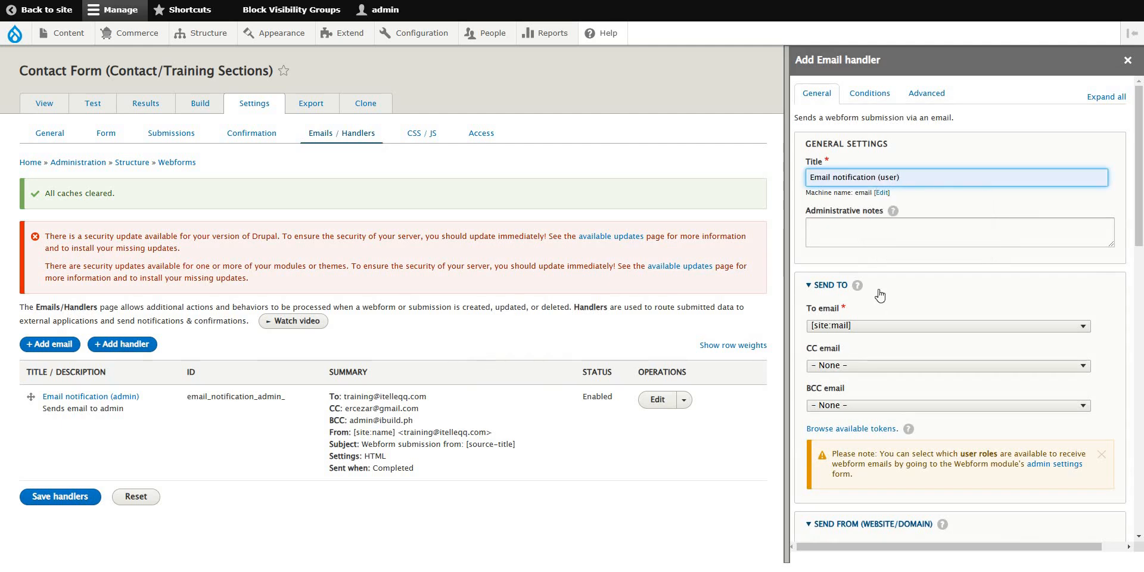
pyautogui.click(864, 226)
pyautogui.write('S')
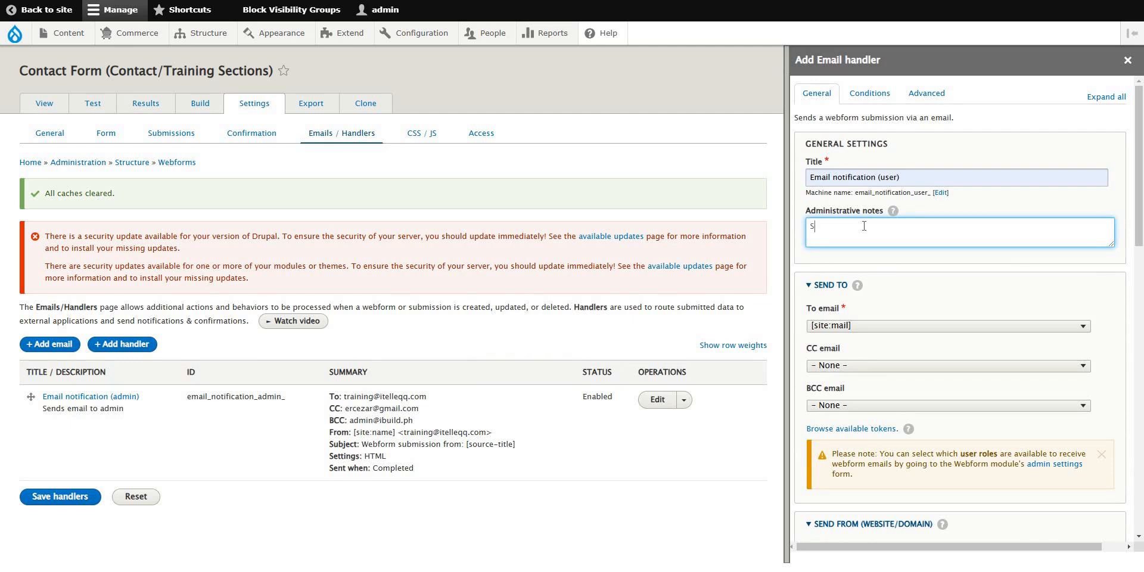
pyautogui.write('ends email of the webform submission to the ')
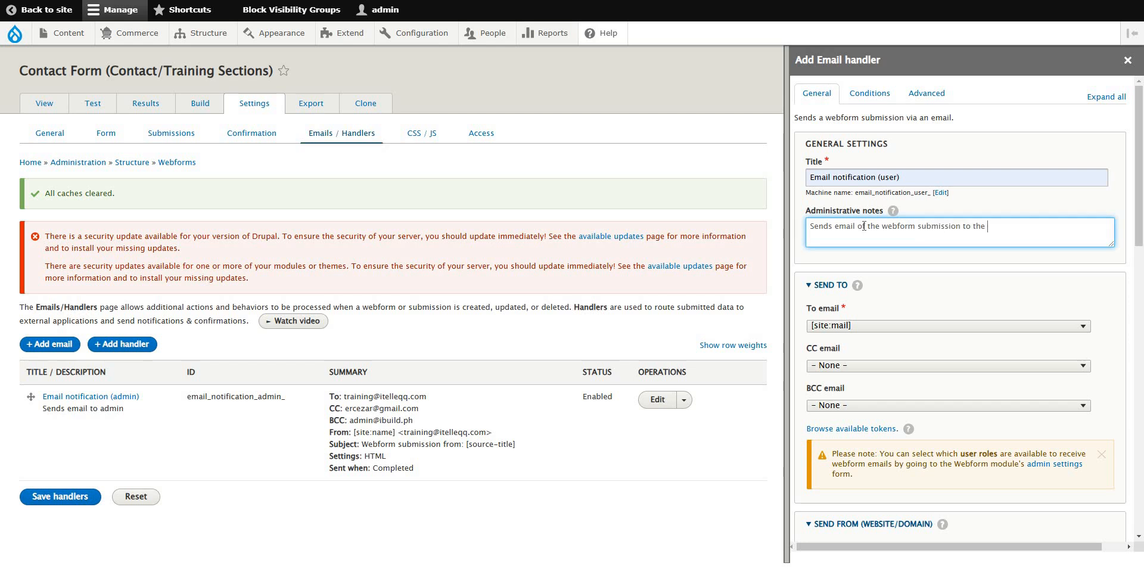
pyautogui.write('user')
pyautogui.click(1031, 328)
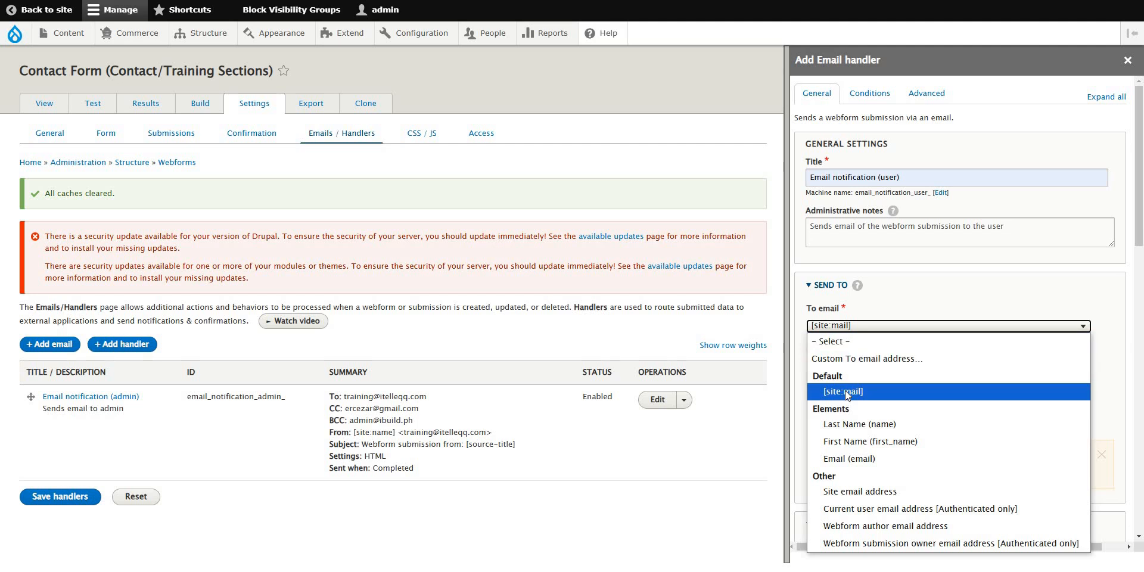
pyautogui.click(672, 530)
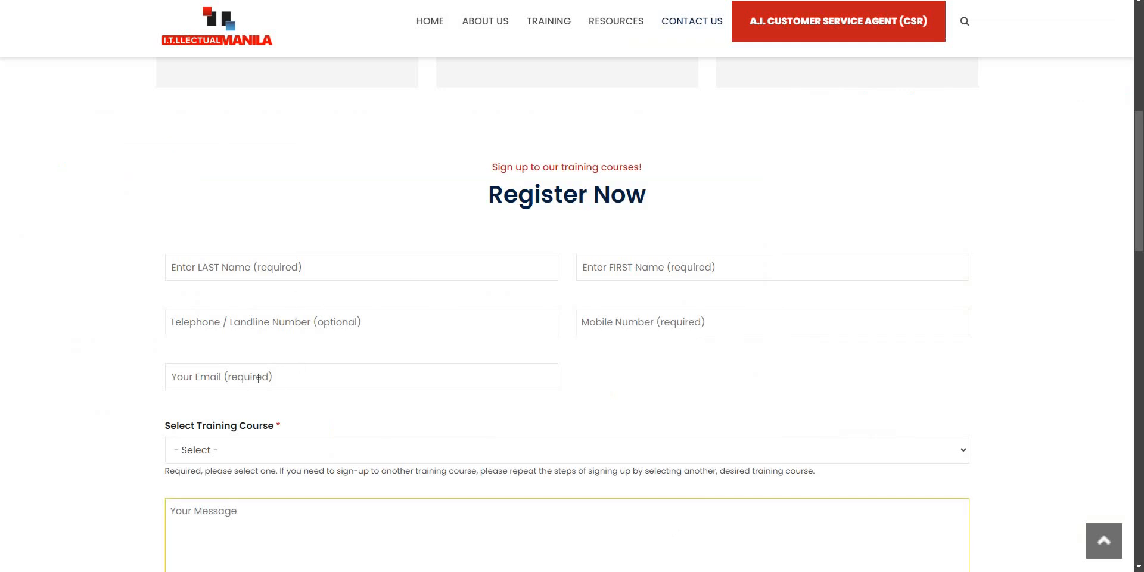
pyautogui.click(235, 376)
pyautogui.click(559, 388)
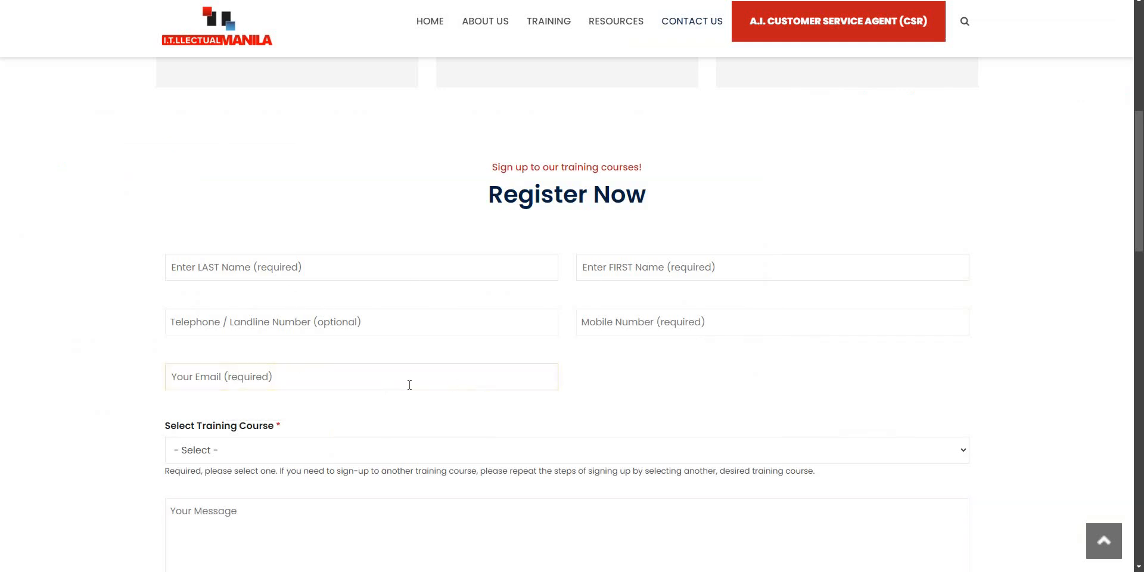
pyautogui.click(262, 379)
pyautogui.click(656, 388)
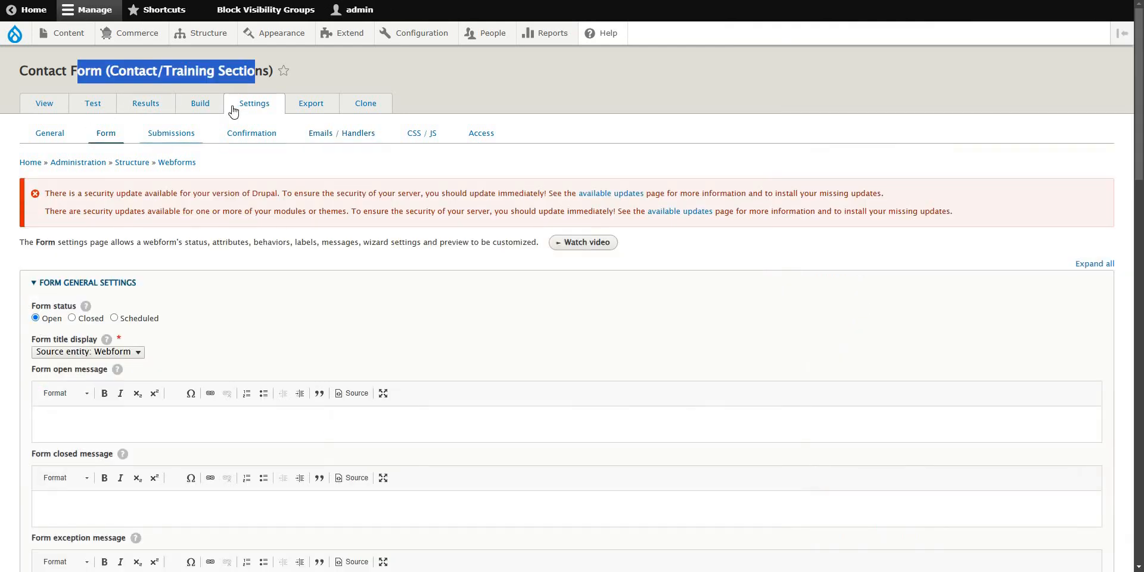
pyautogui.click(199, 104)
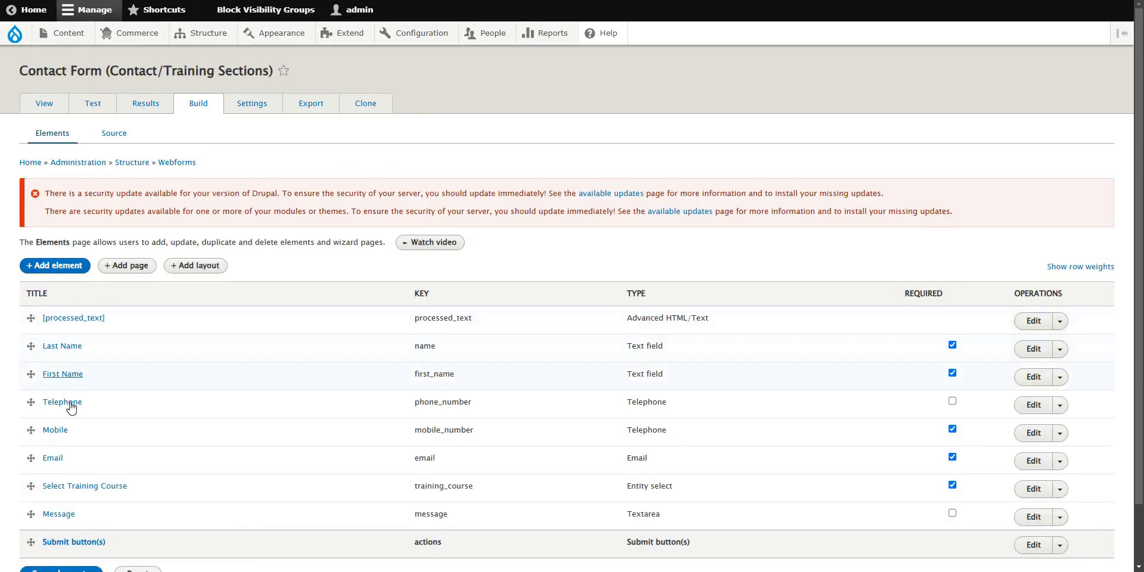
pyautogui.moveTo(64, 459); pyautogui.dragTo(46, 462)
pyautogui.moveTo(498, 461); pyautogui.dragTo(419, 461)
pyautogui.click(74, 460)
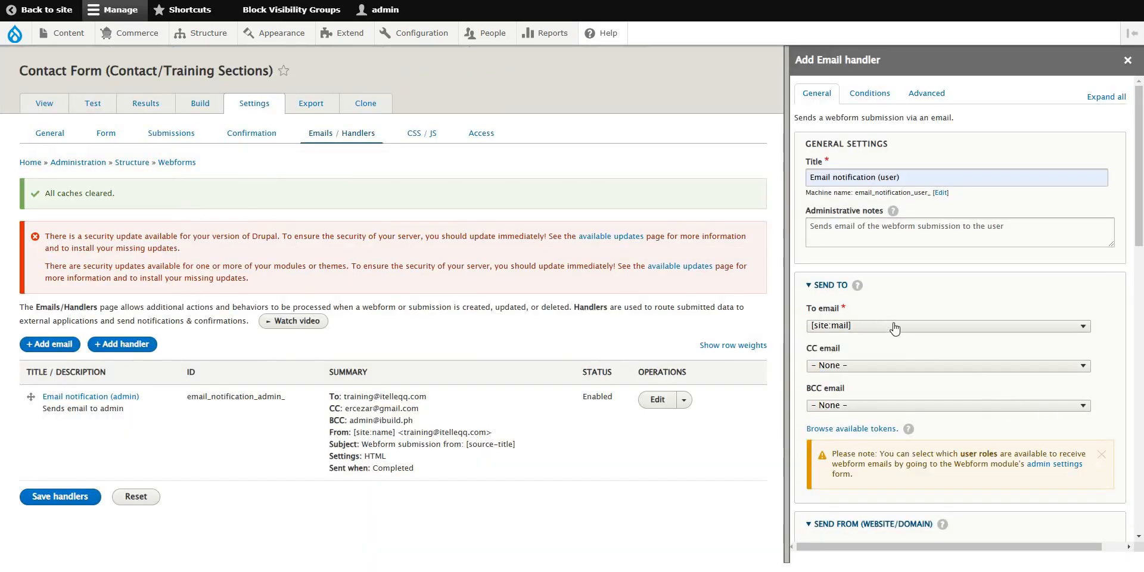
# Set To email to 'Email (email)' and leave CC email as None.
pyautogui.click(897, 328)
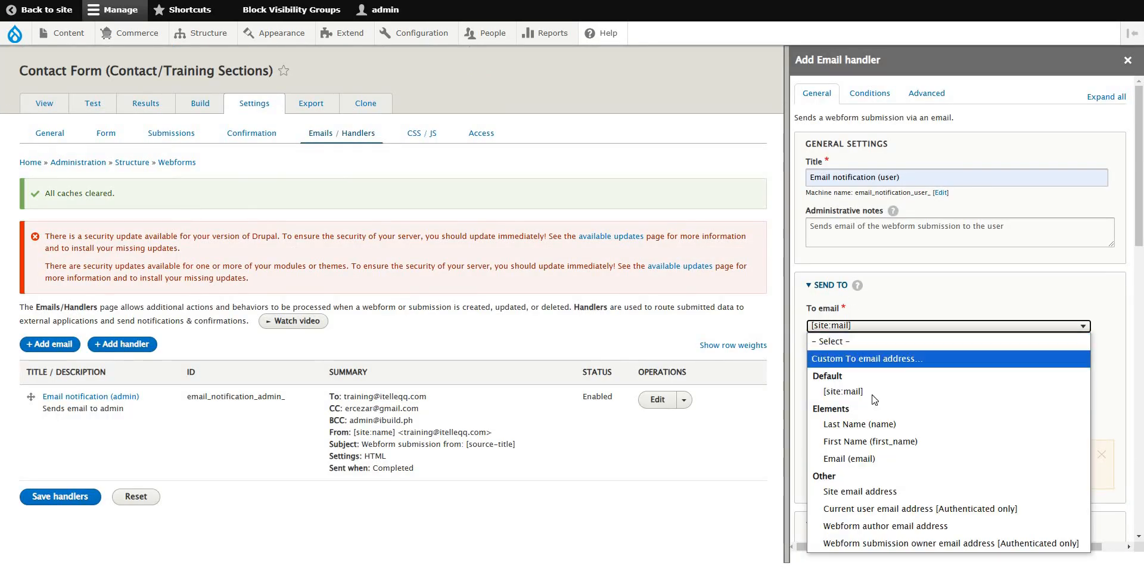
pyautogui.click(851, 463)
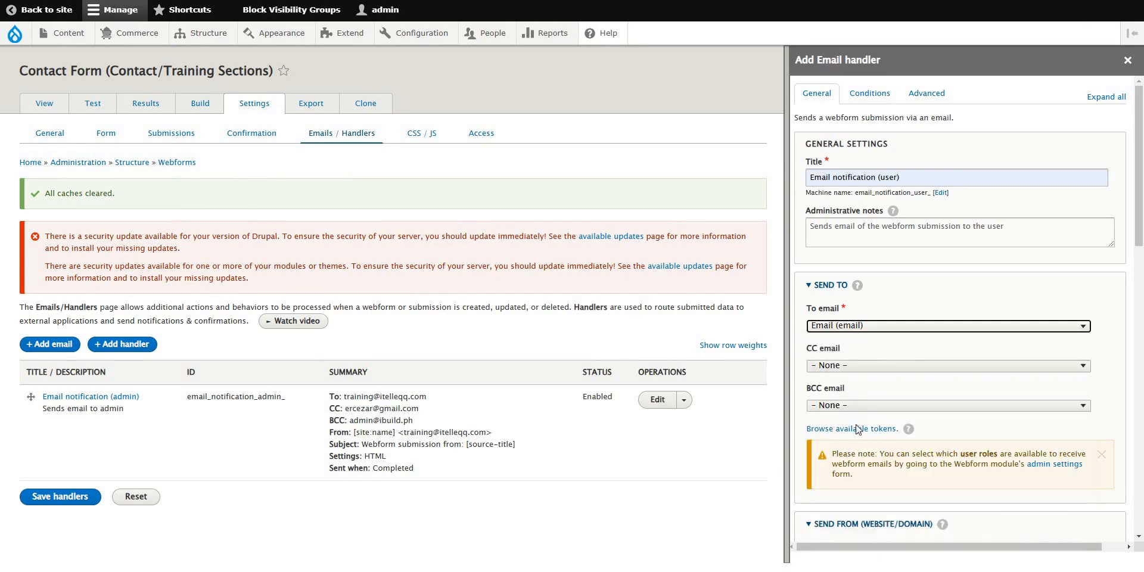
pyautogui.click(872, 367)
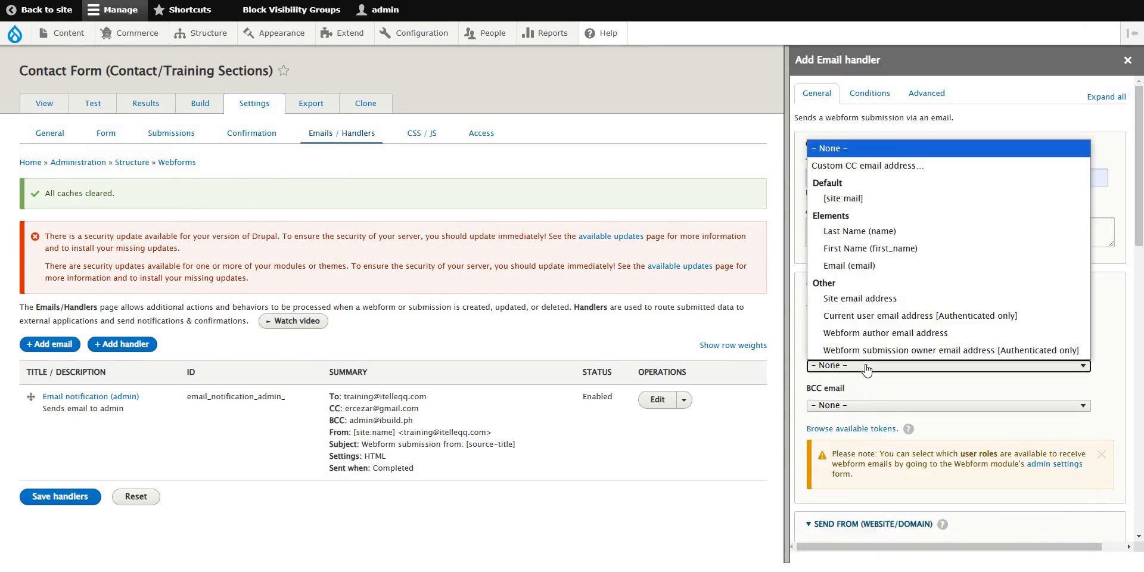
pyautogui.click(1125, 371)
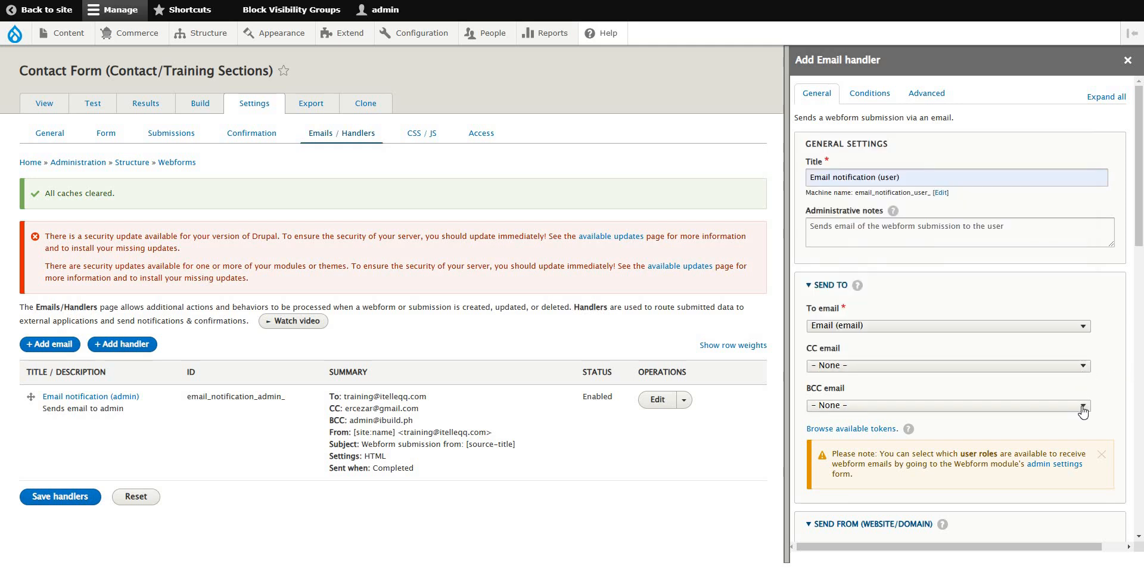
pyautogui.click(1088, 368)
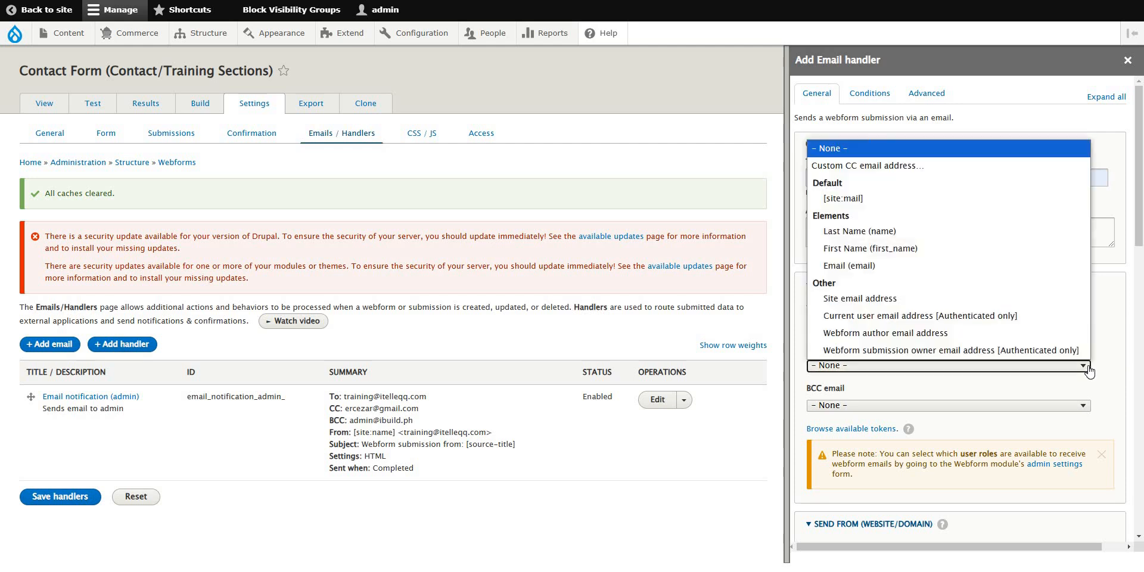
pyautogui.click(1087, 370)
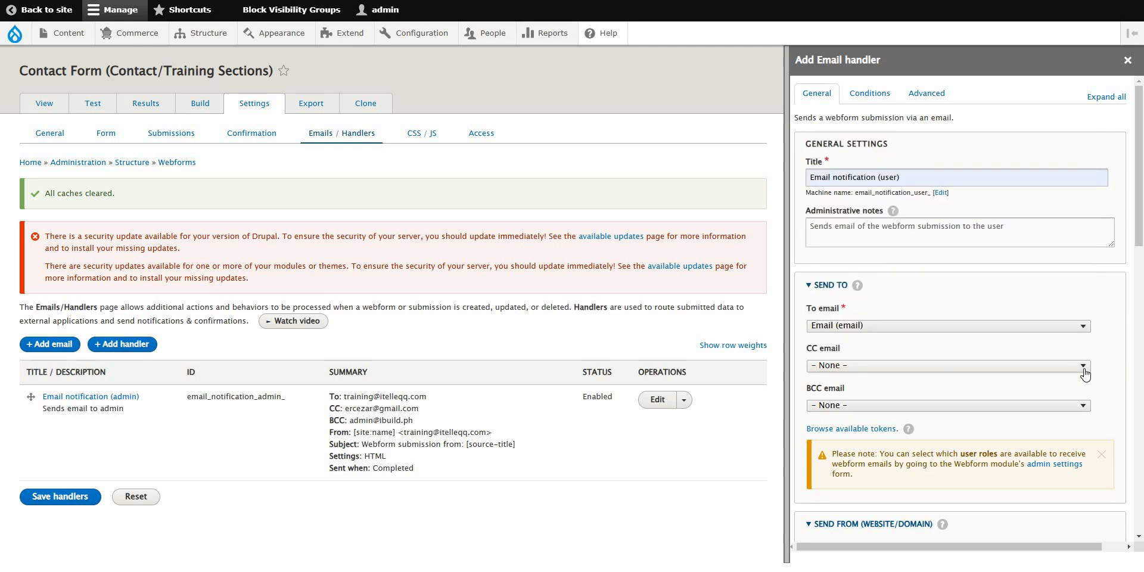
pyautogui.click(1087, 369)
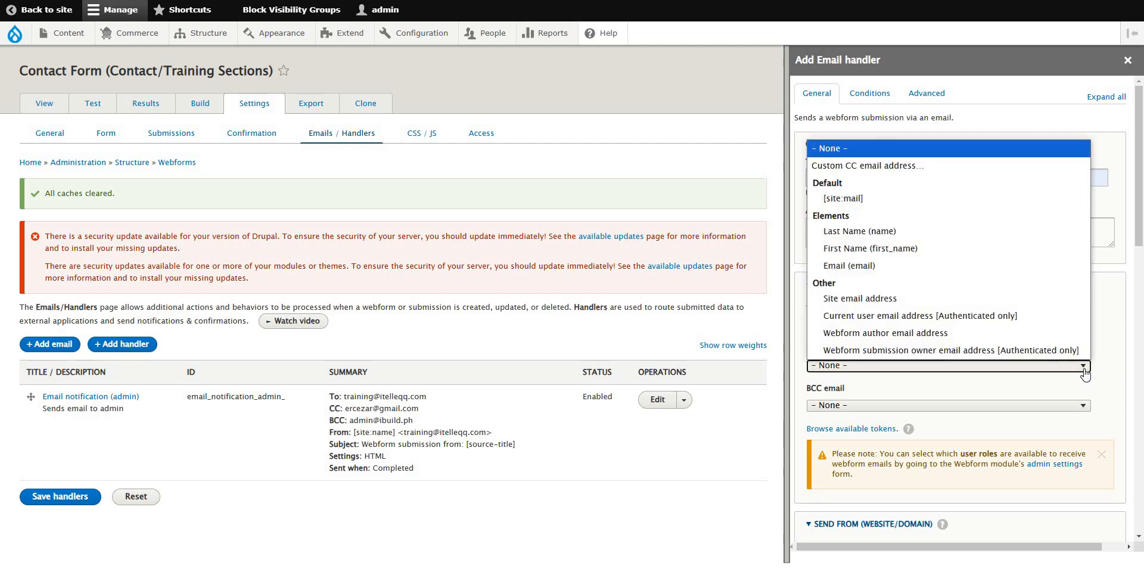
pyautogui.click(941, 165)
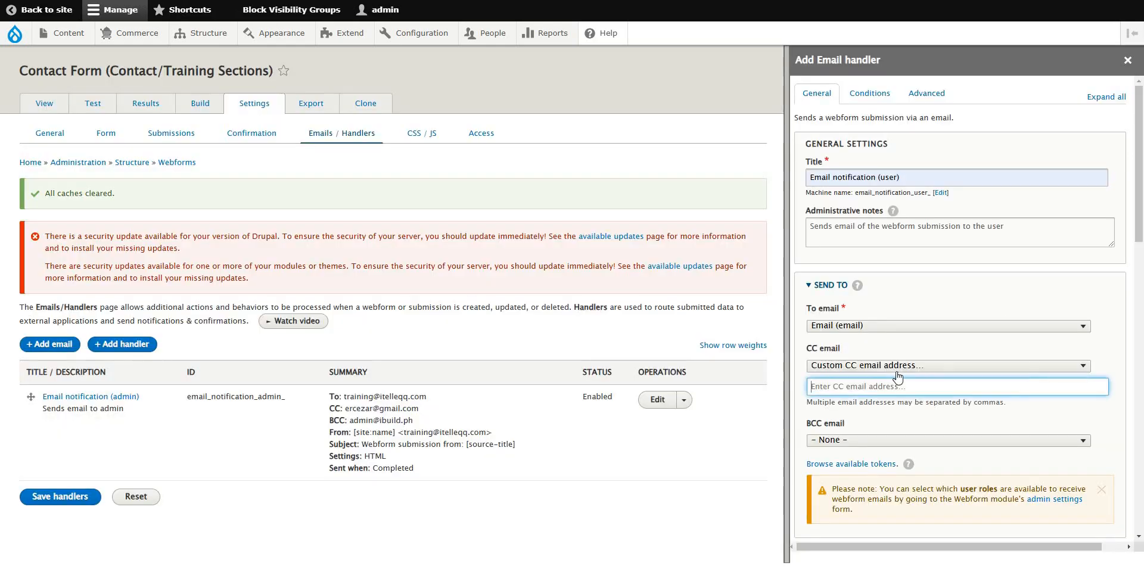
pyautogui.click(859, 384)
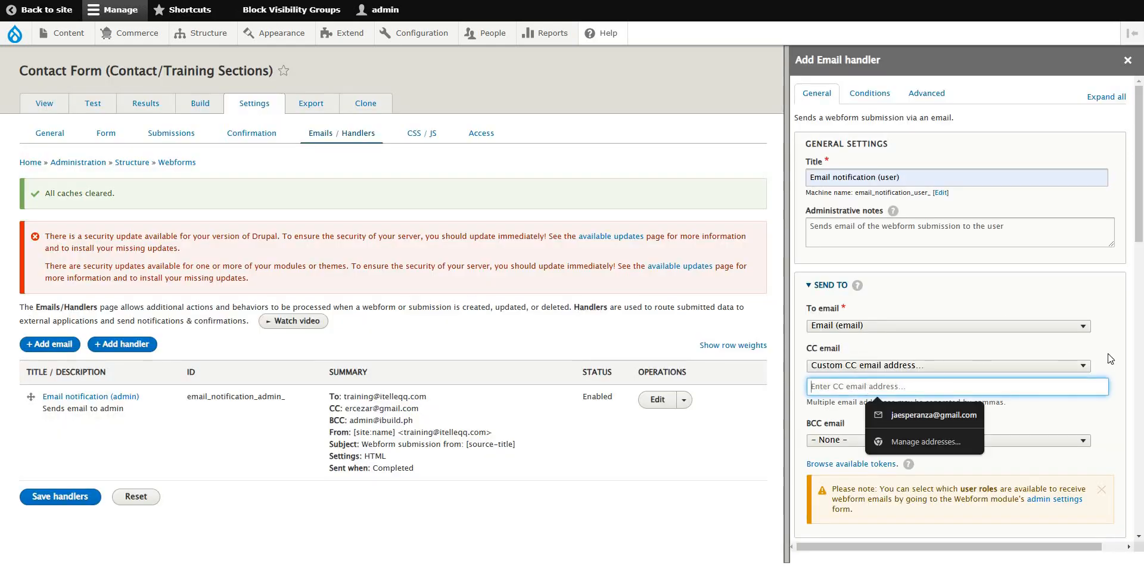
pyautogui.click(1082, 410)
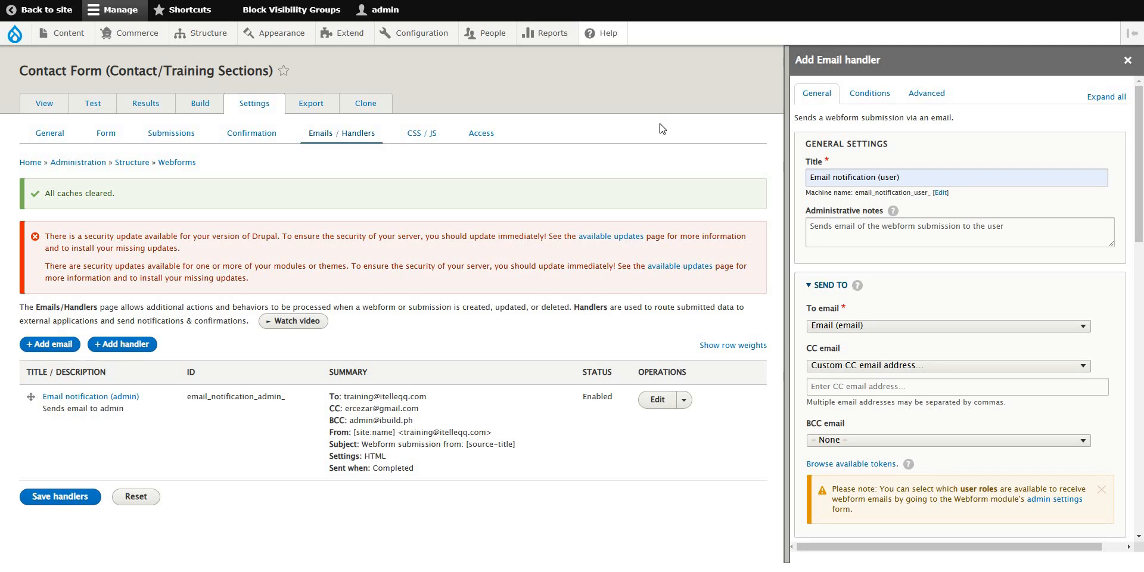
pyautogui.click(982, 367)
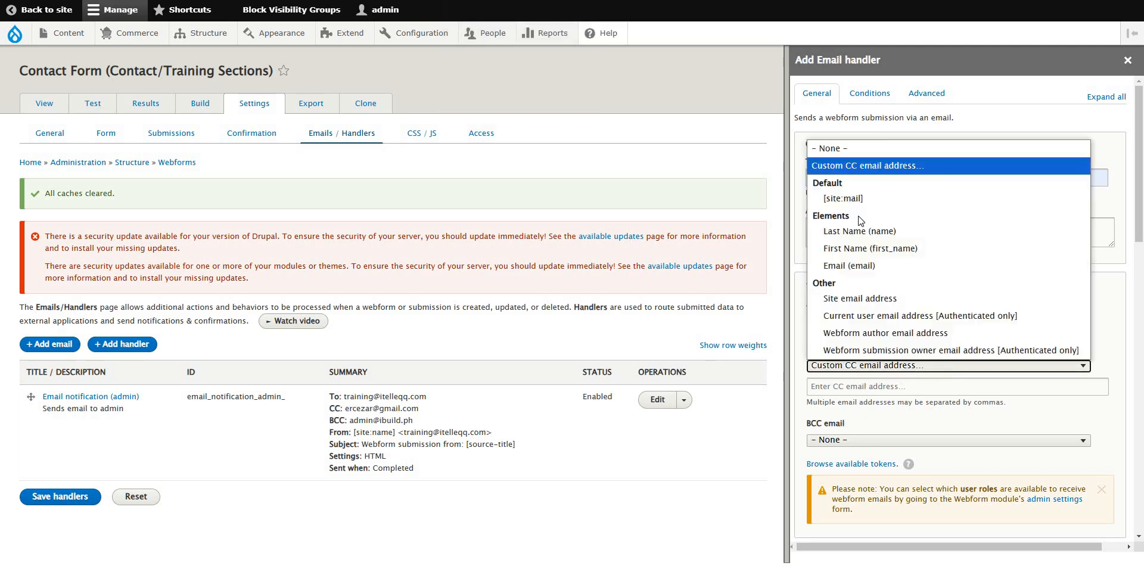
pyautogui.click(852, 149)
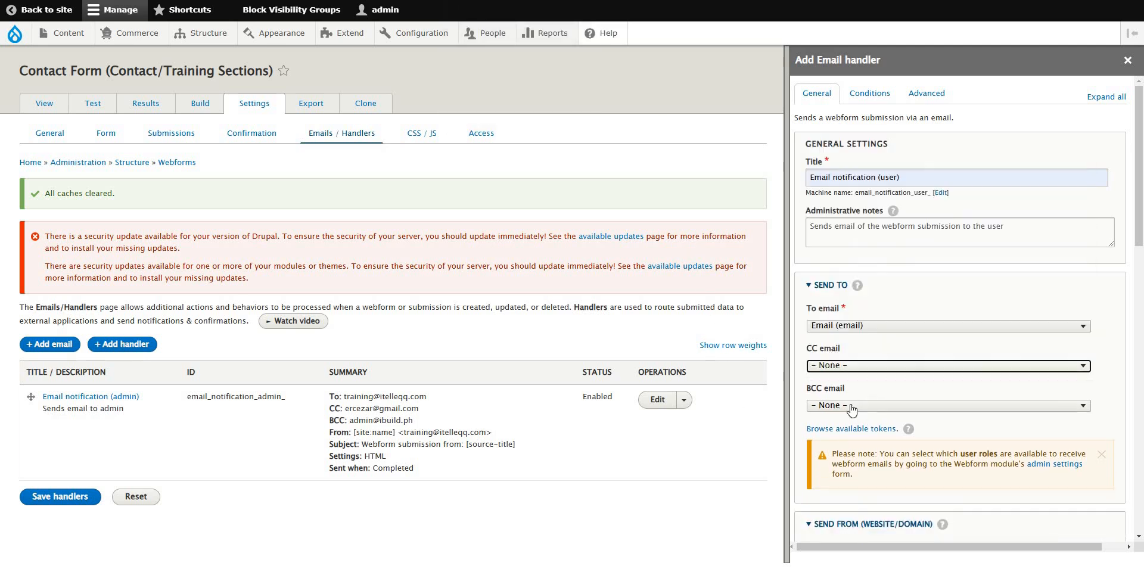
# Set a custom BCC email address using the suggested admin address.
pyautogui.click(894, 405)
pyautogui.click(868, 206)
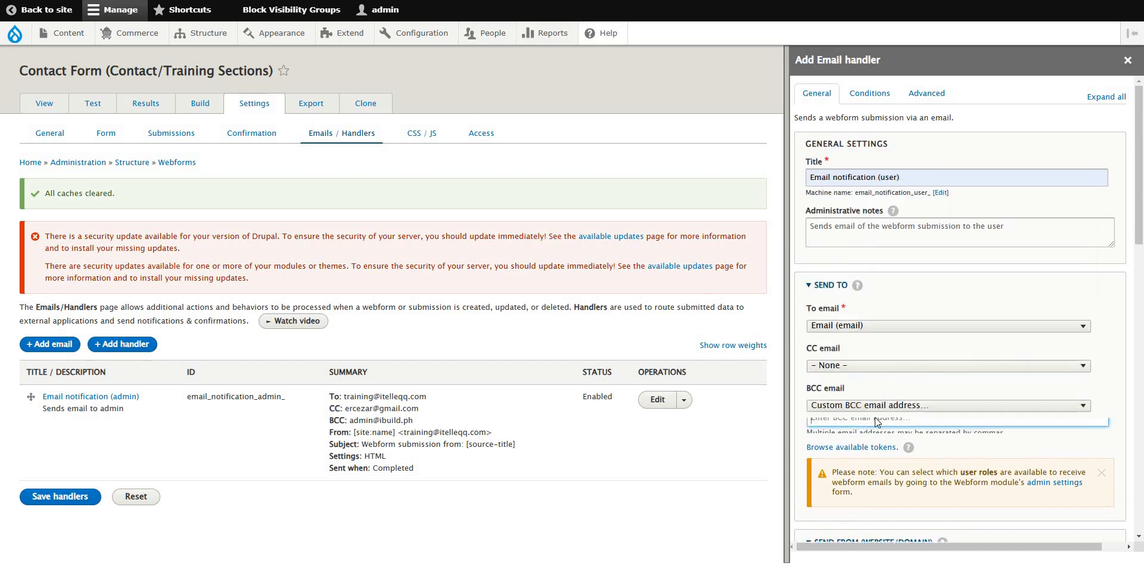
pyautogui.click(876, 425)
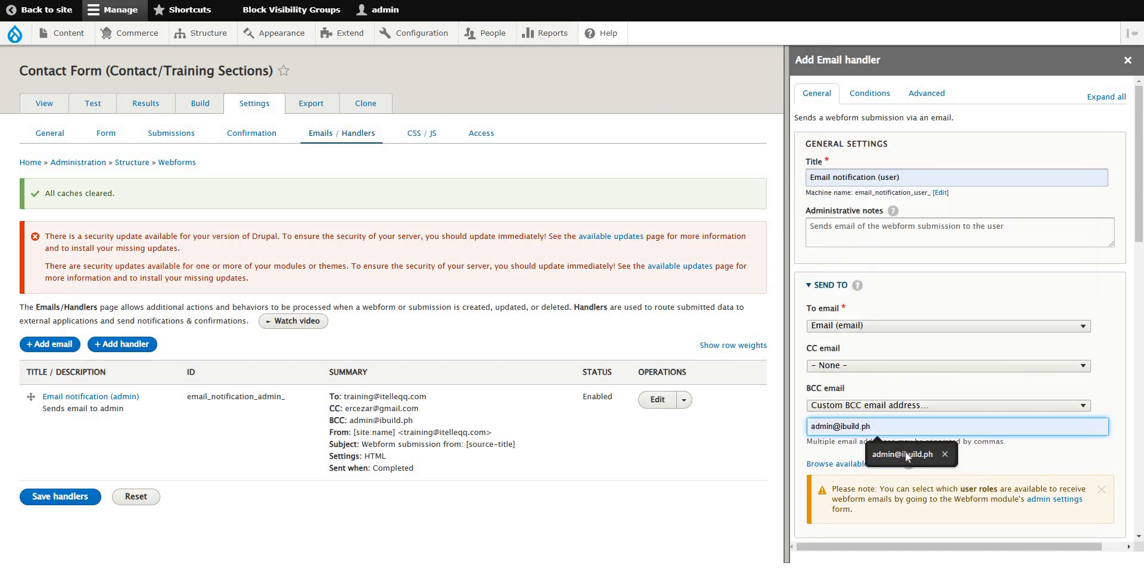
pyautogui.click(906, 452)
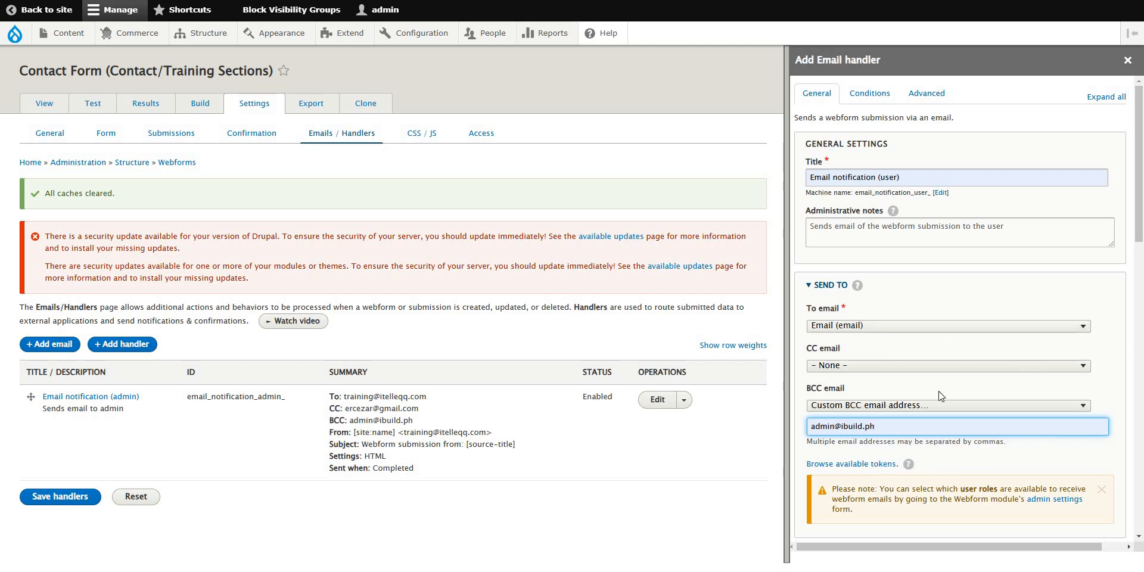
# Keep [site:mail] as the From email and review the From name choices.
pyautogui.scroll(-3, 994, 415)
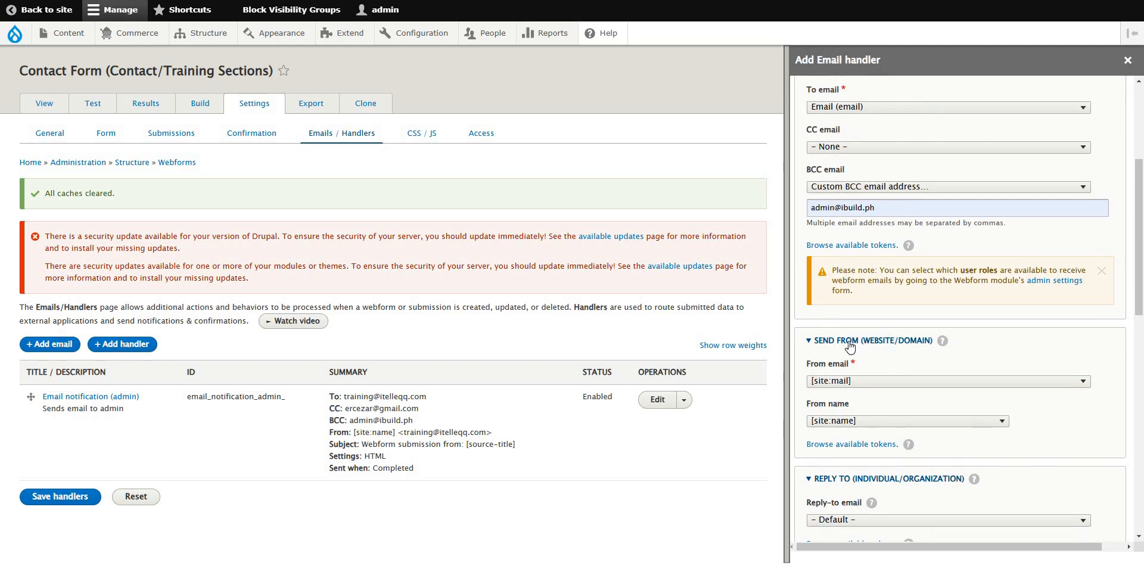
pyautogui.click(870, 382)
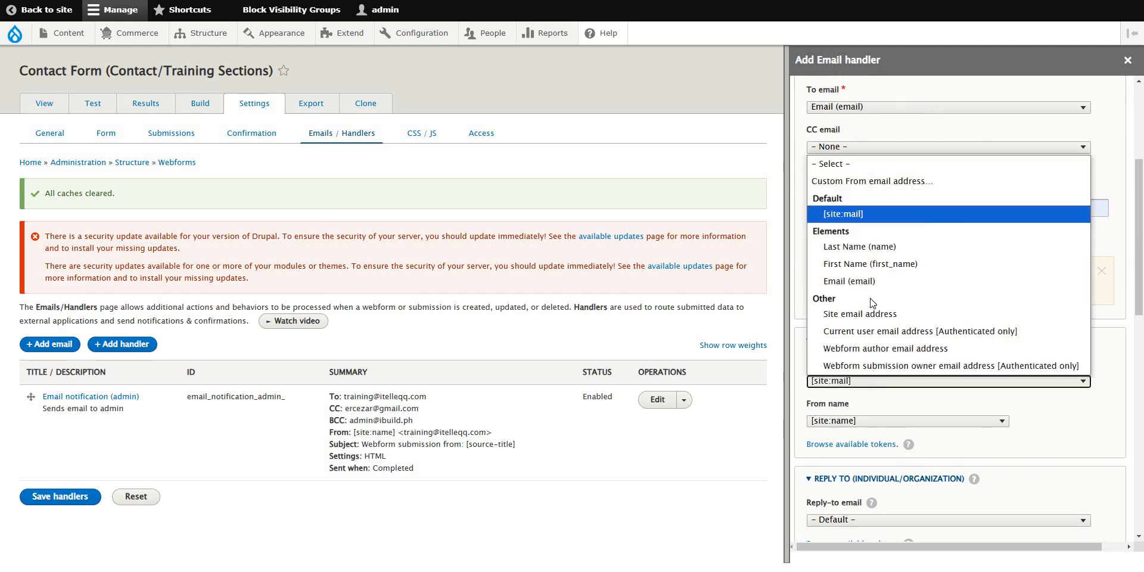
pyautogui.click(859, 216)
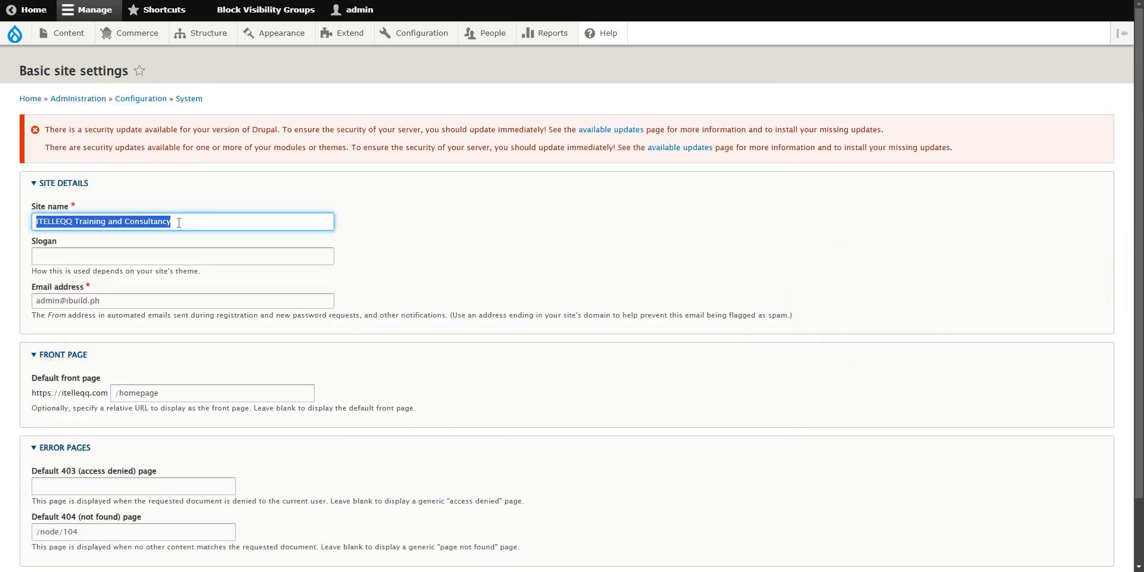
pyautogui.moveTo(177, 222); pyautogui.dragTo(35, 222)
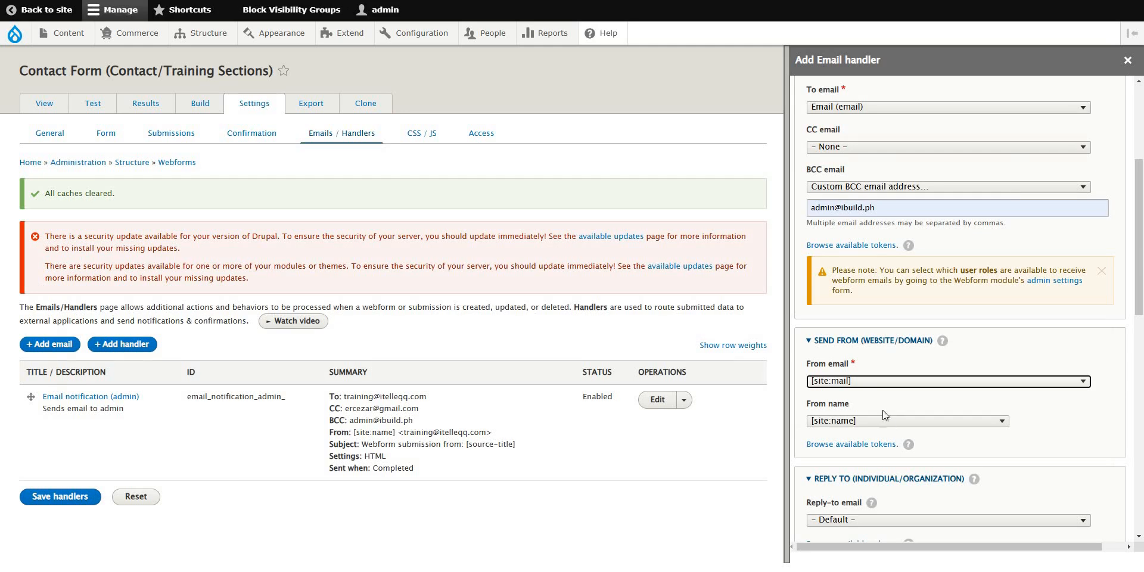
pyautogui.click(883, 422)
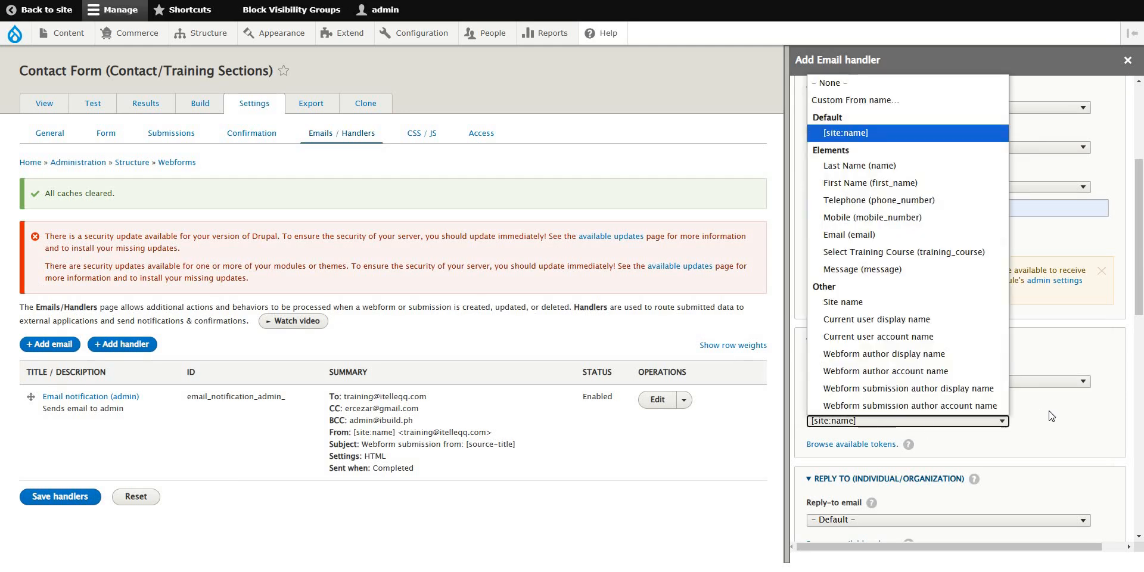
pyautogui.click(1003, 422)
pyautogui.click(999, 427)
pyautogui.click(655, 403)
# Open the admin handler's edit page in a new tab and select its training To address.
pyautogui.rightClick(656, 401)
pyautogui.click(684, 416)
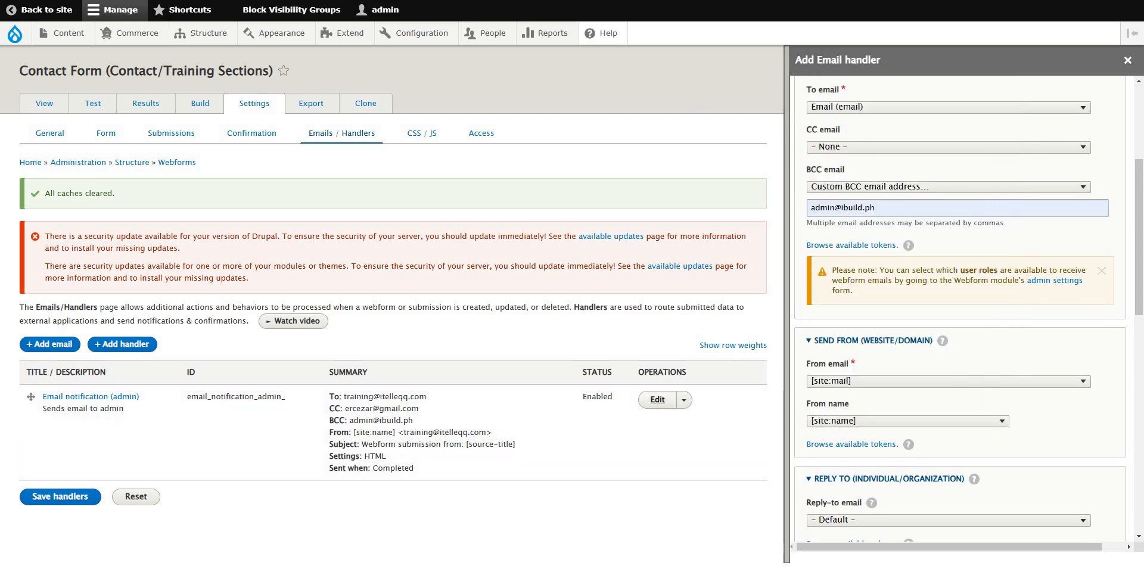
pyautogui.hotkey('ctrl', 'Tab')
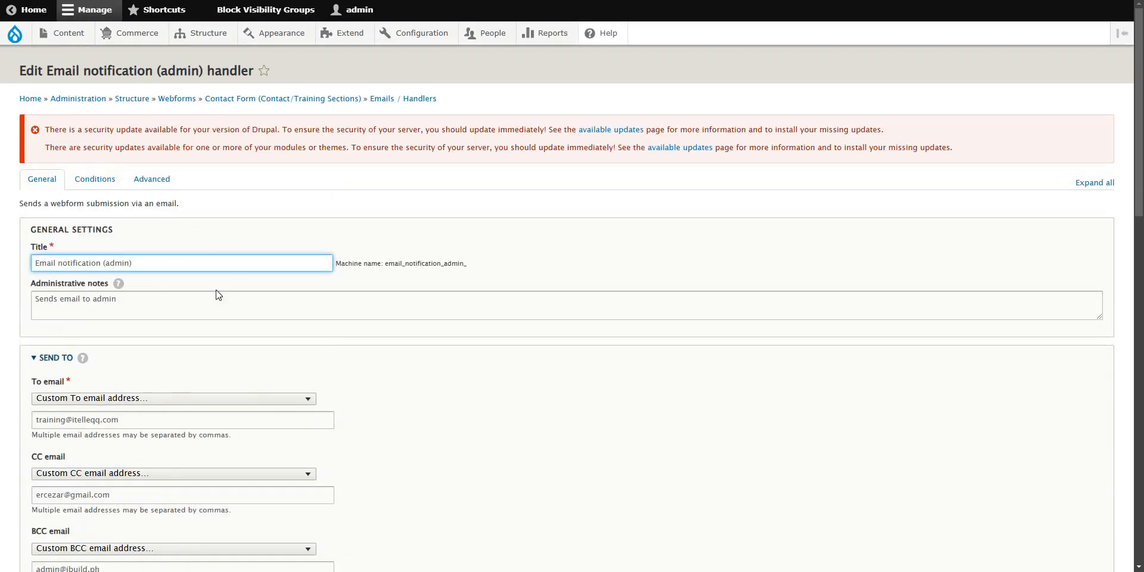
pyautogui.scroll(-7, 289, 352)
pyautogui.scroll(4, 231, 278)
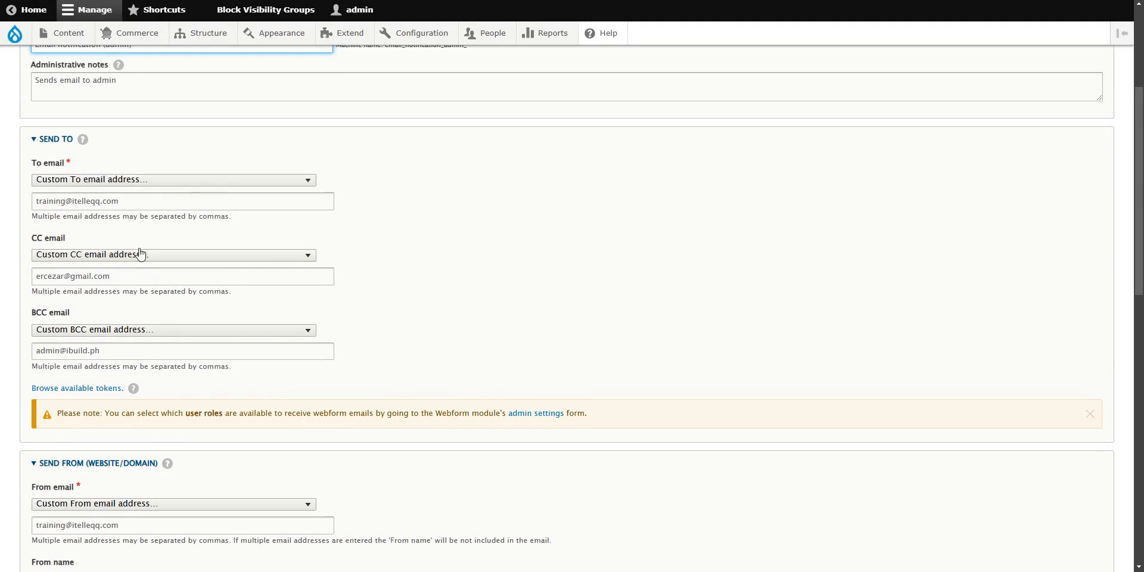
pyautogui.tripleClick(92, 202)
pyautogui.hotkey('ctrl', 'c')
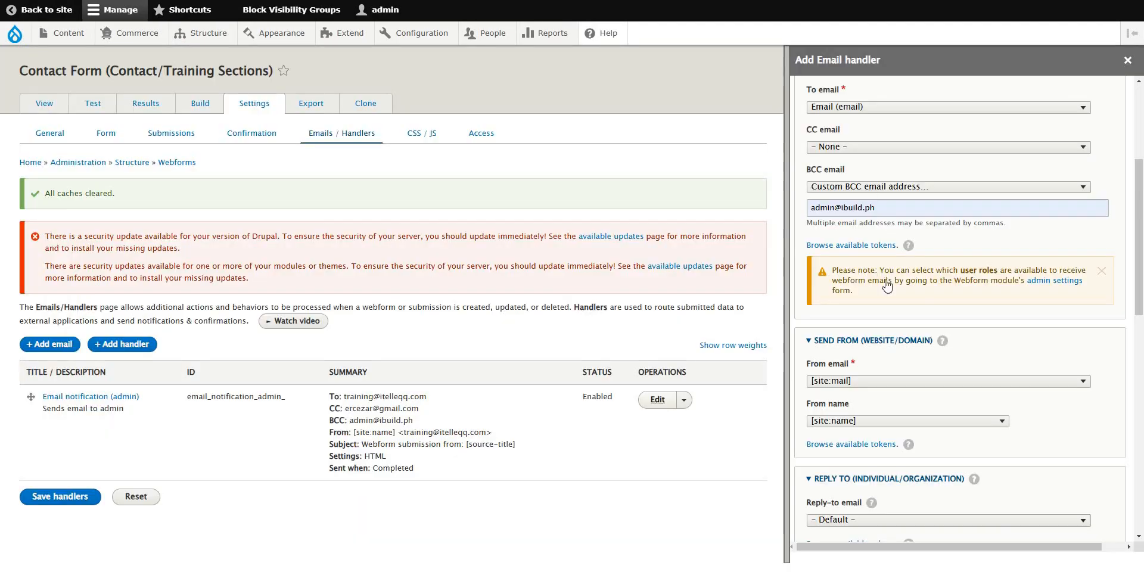
pyautogui.moveTo(1138, 293); pyautogui.dragTo(1135, 306)
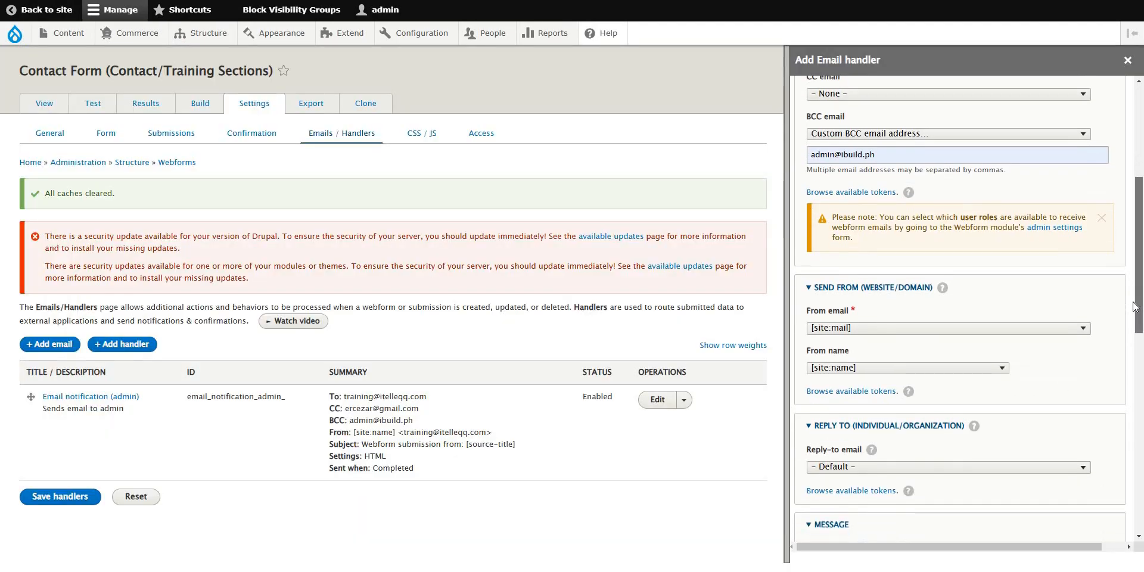
# Set 'Custom From name...' and paste the training e-mail address as the From name.
pyautogui.click(944, 368)
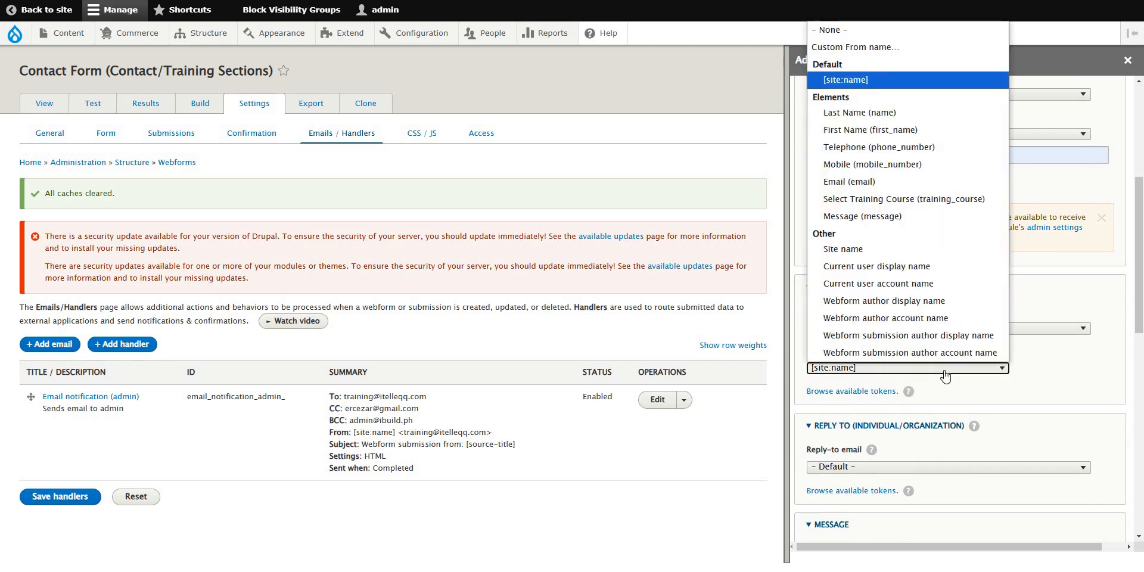
pyautogui.click(891, 48)
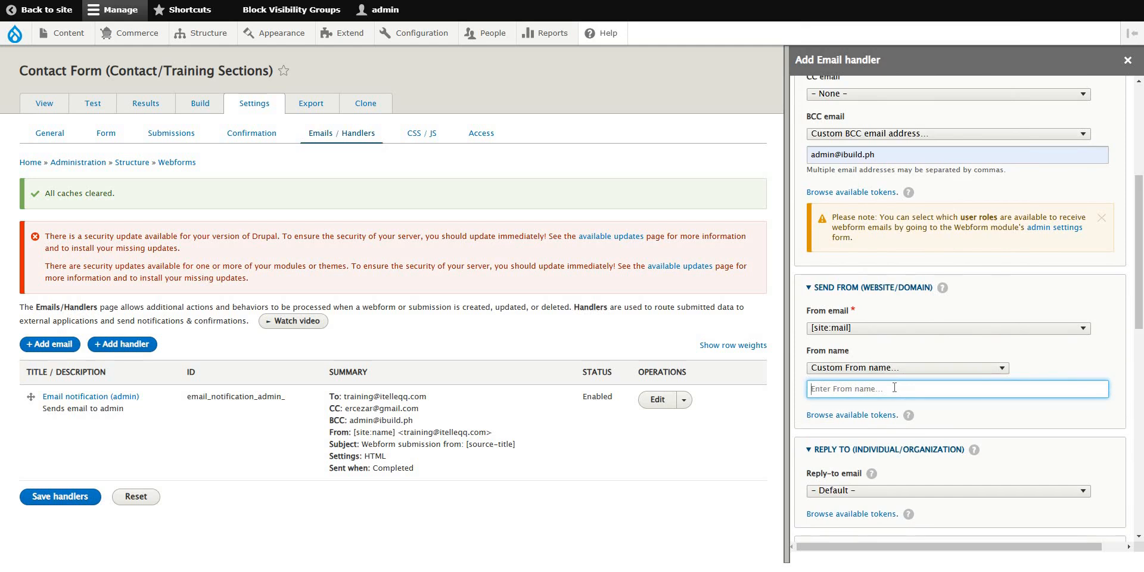
pyautogui.hotkey('ctrl', 'v')
pyautogui.click(1062, 371)
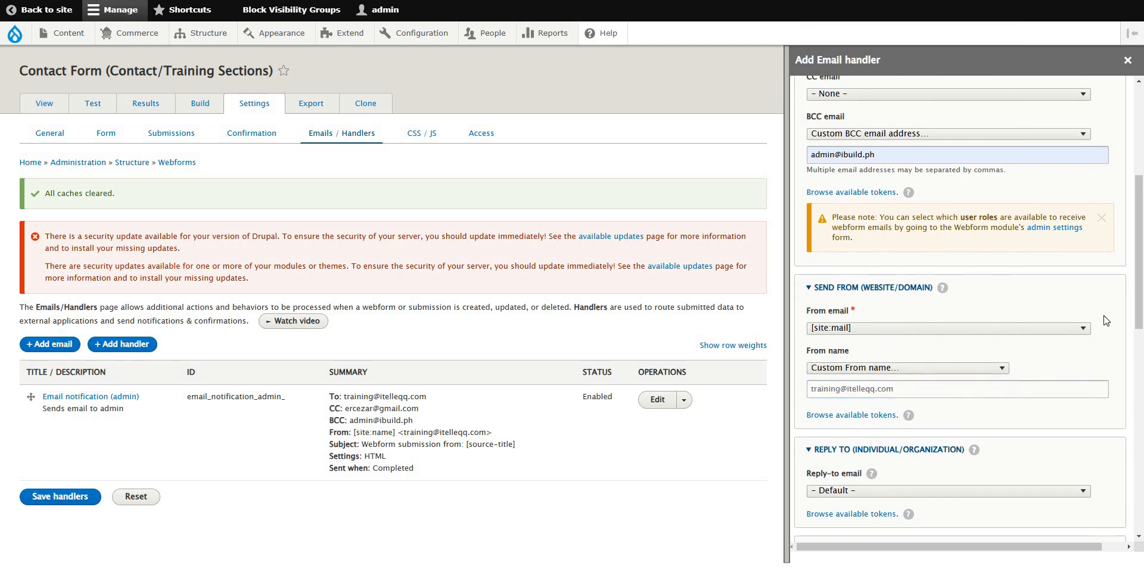
pyautogui.moveTo(1143, 317); pyautogui.dragTo(1143, 344)
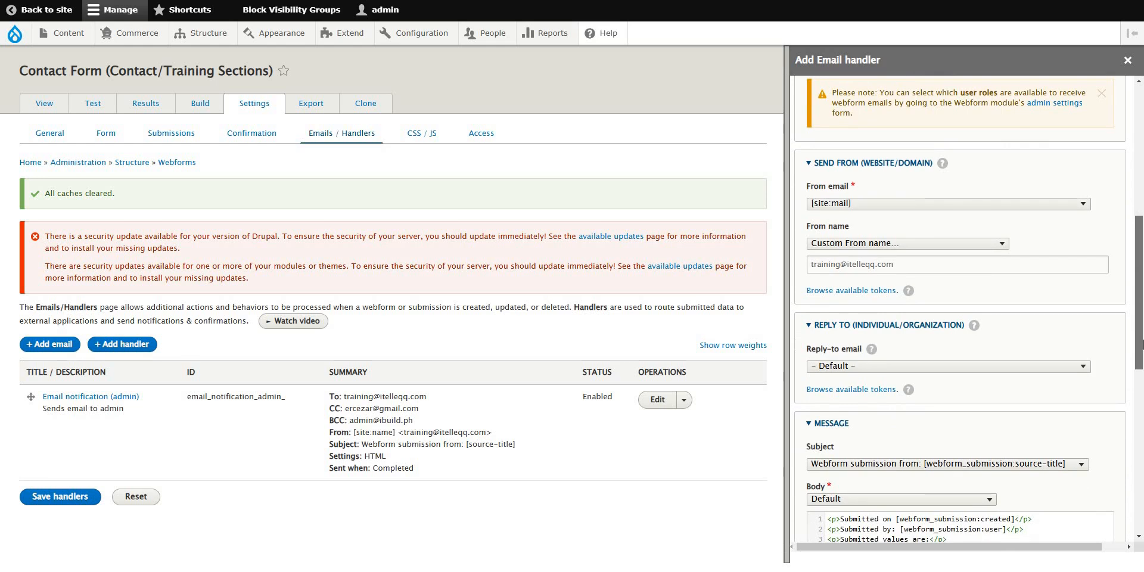
# Choose 'Custom Reply-to email address...' and autofill it with the training e-mail address.
pyautogui.click(871, 367)
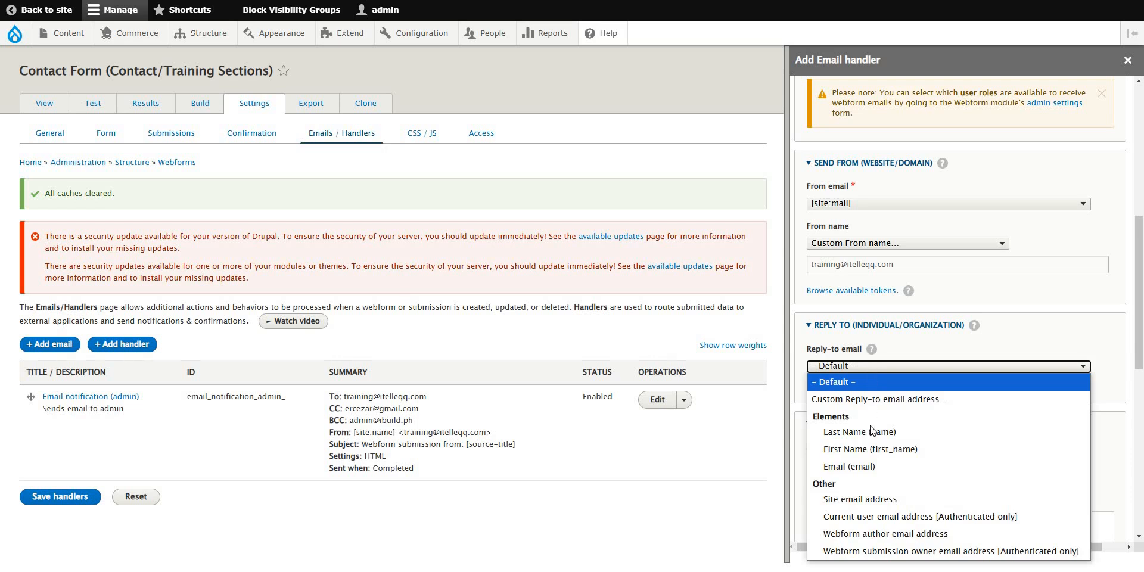
pyautogui.click(872, 400)
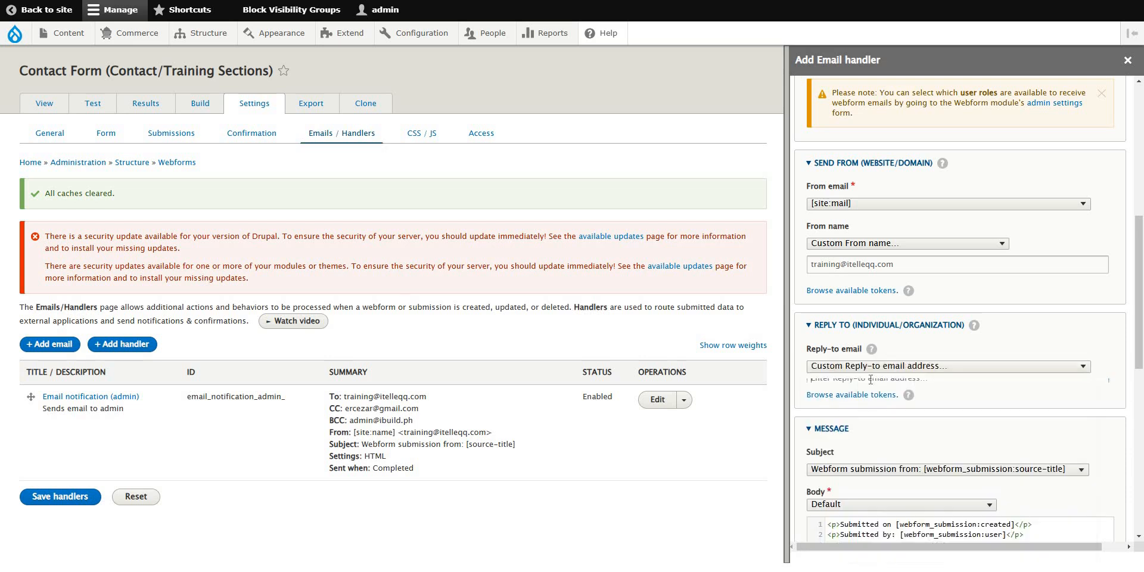
pyautogui.click(868, 391)
pyautogui.click(906, 411)
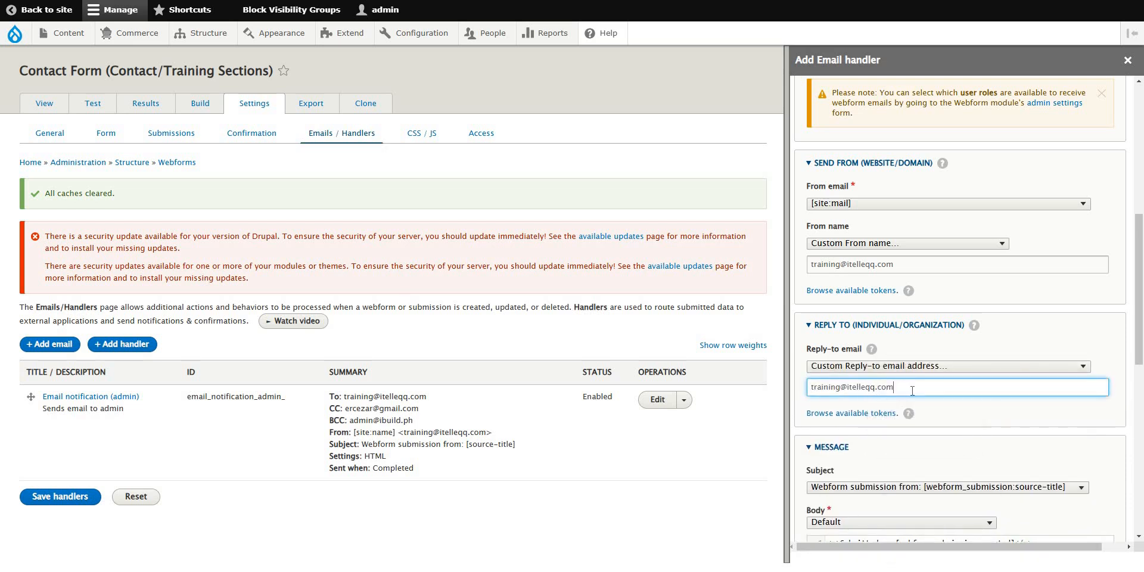
pyautogui.click(1126, 384)
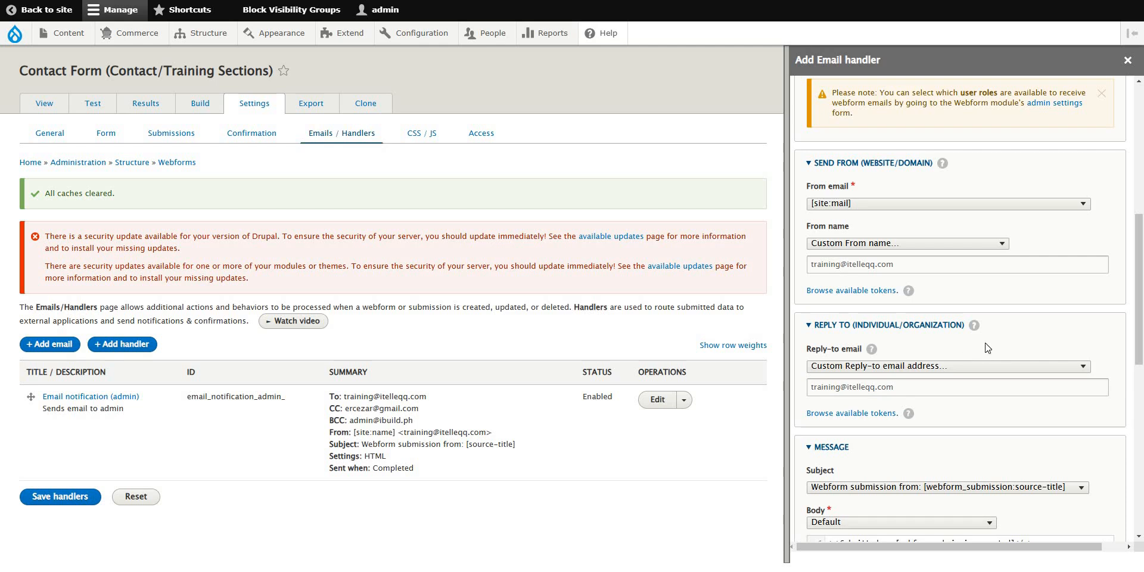
pyautogui.click(911, 384)
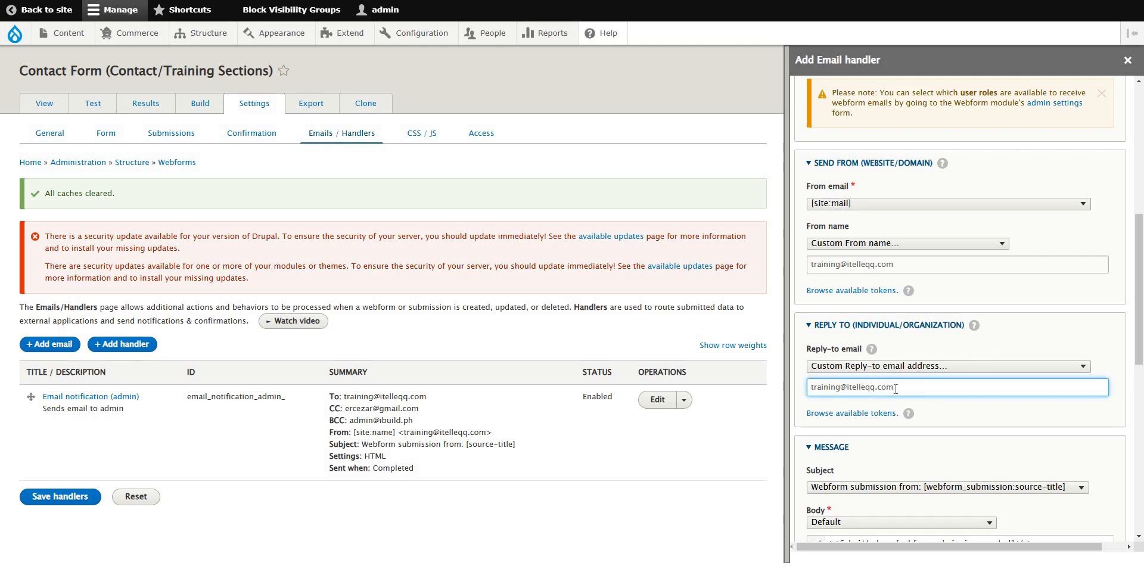
pyautogui.moveTo(819, 388); pyautogui.dragTo(910, 389)
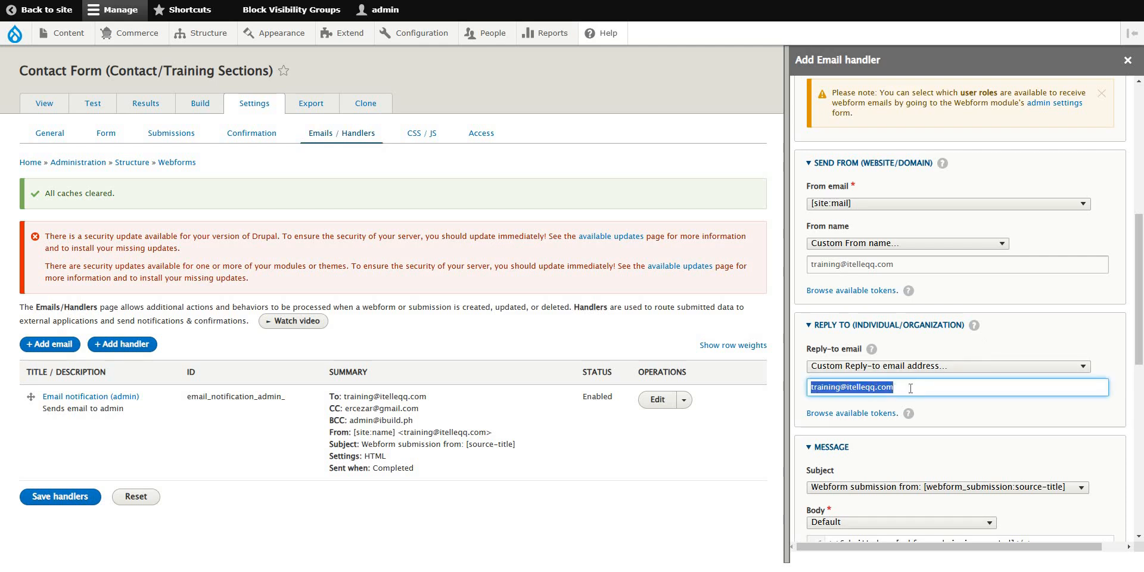
pyautogui.click(825, 389)
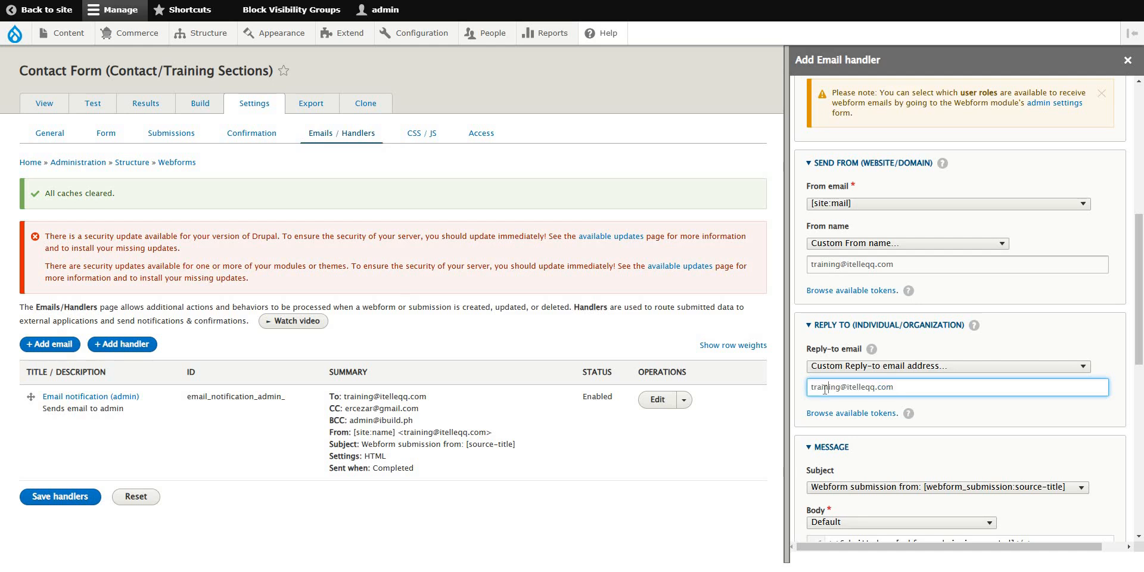
pyautogui.moveTo(822, 390); pyautogui.dragTo(924, 390)
pyautogui.click(1042, 389)
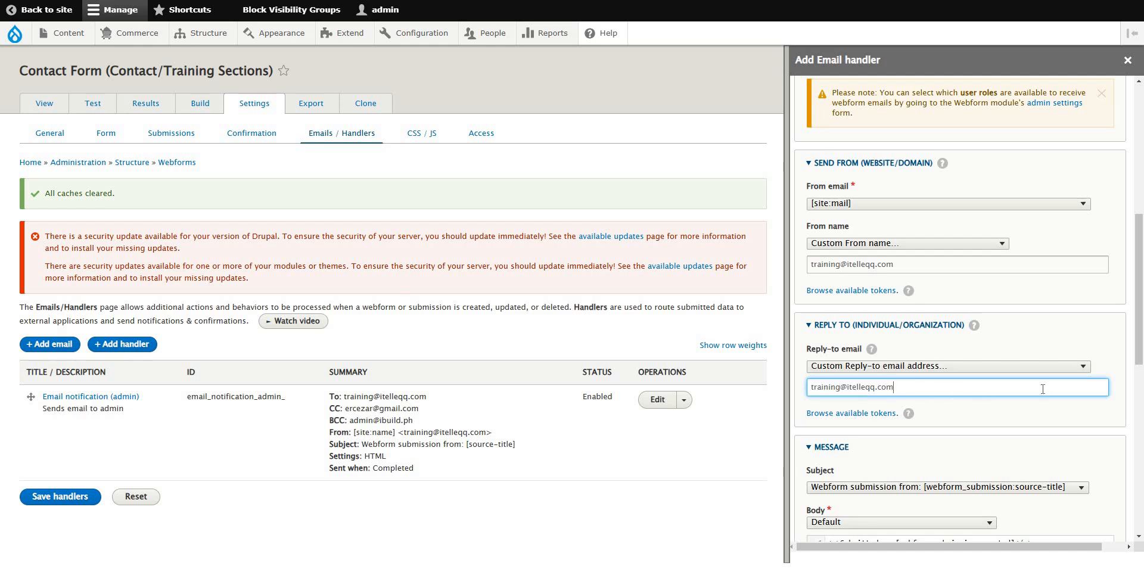
pyautogui.click(1117, 389)
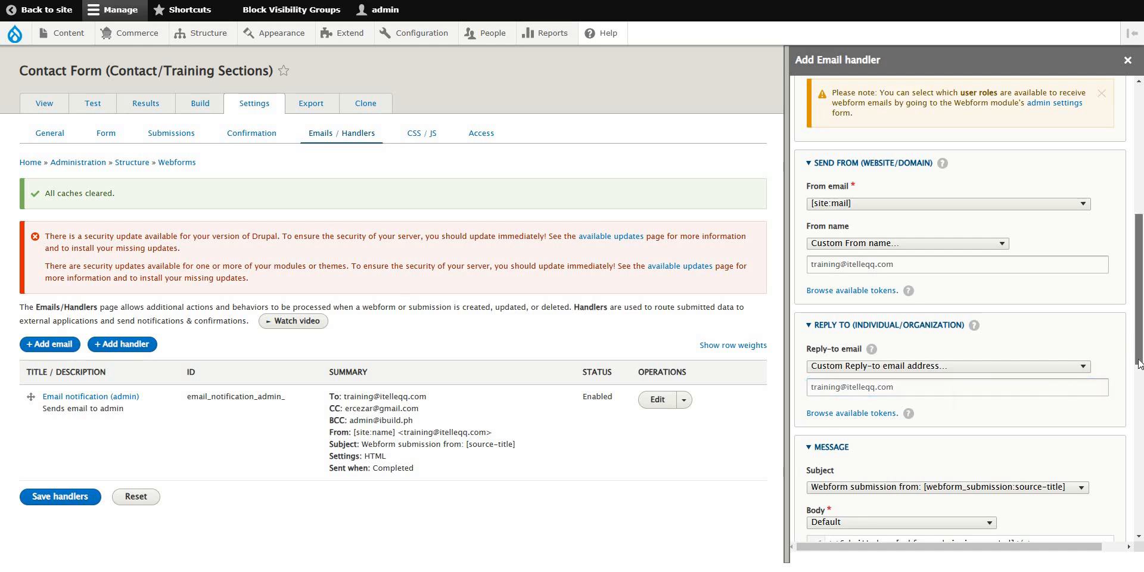
pyautogui.moveTo(1140, 343); pyautogui.dragTo(1141, 398)
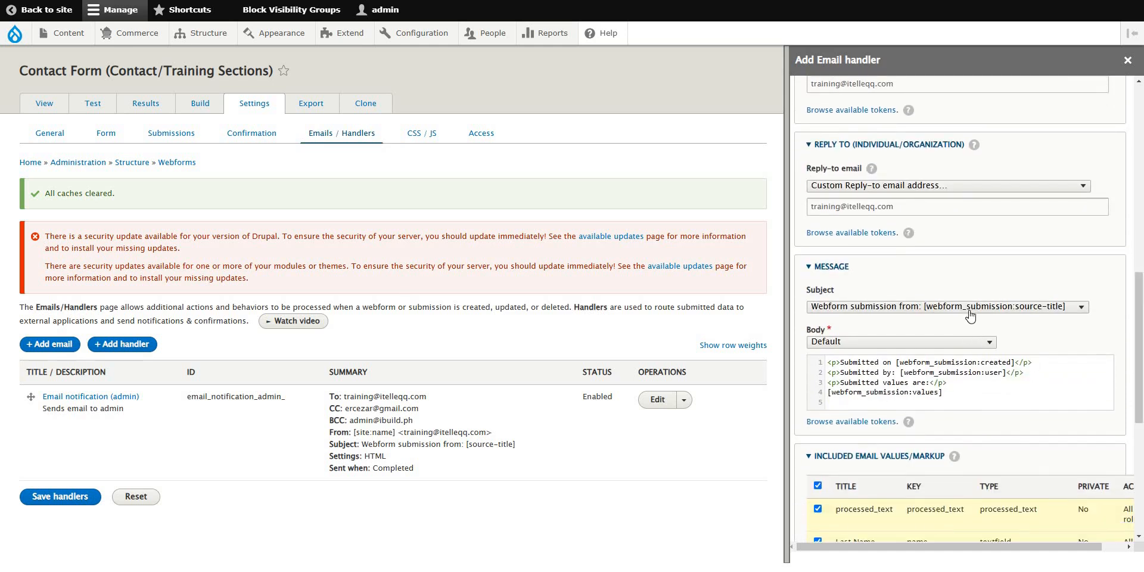
pyautogui.click(971, 308)
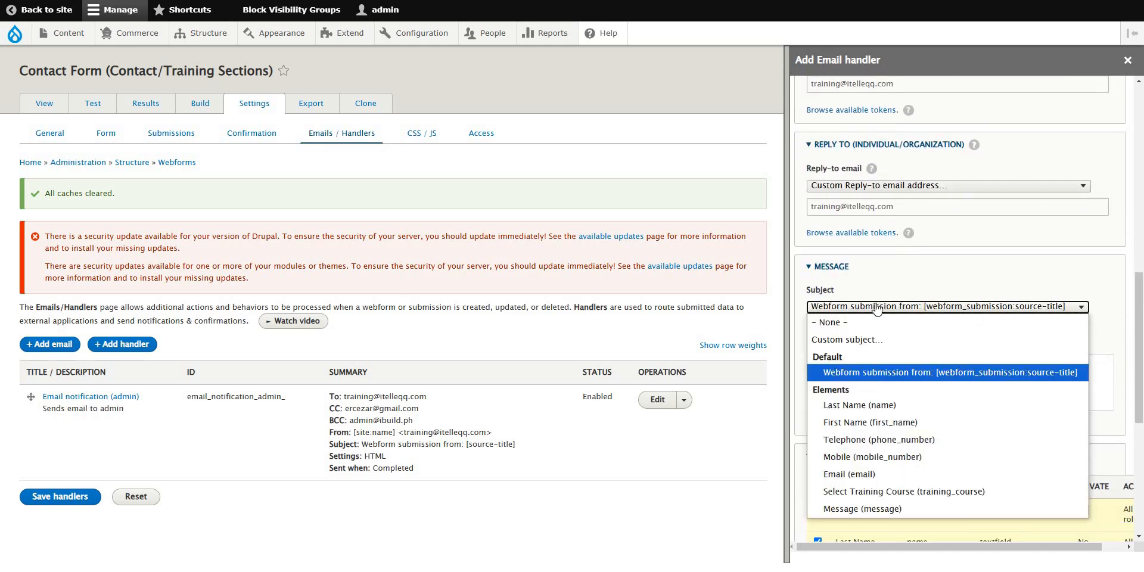
pyautogui.click(880, 377)
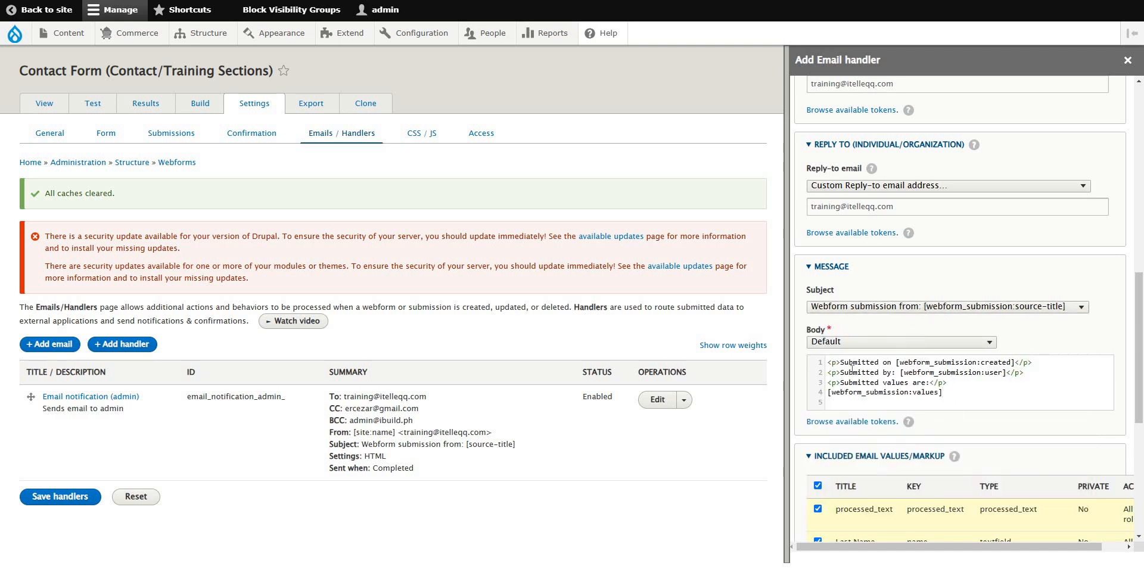
pyautogui.moveTo(945, 365); pyautogui.dragTo(956, 392)
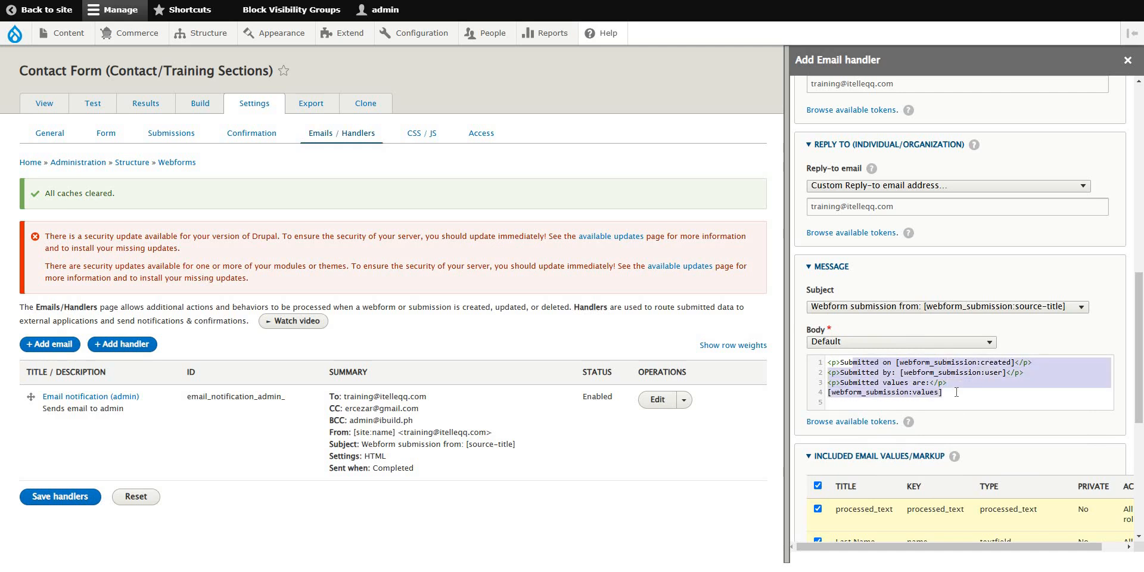
pyautogui.scroll(-5, 954, 393)
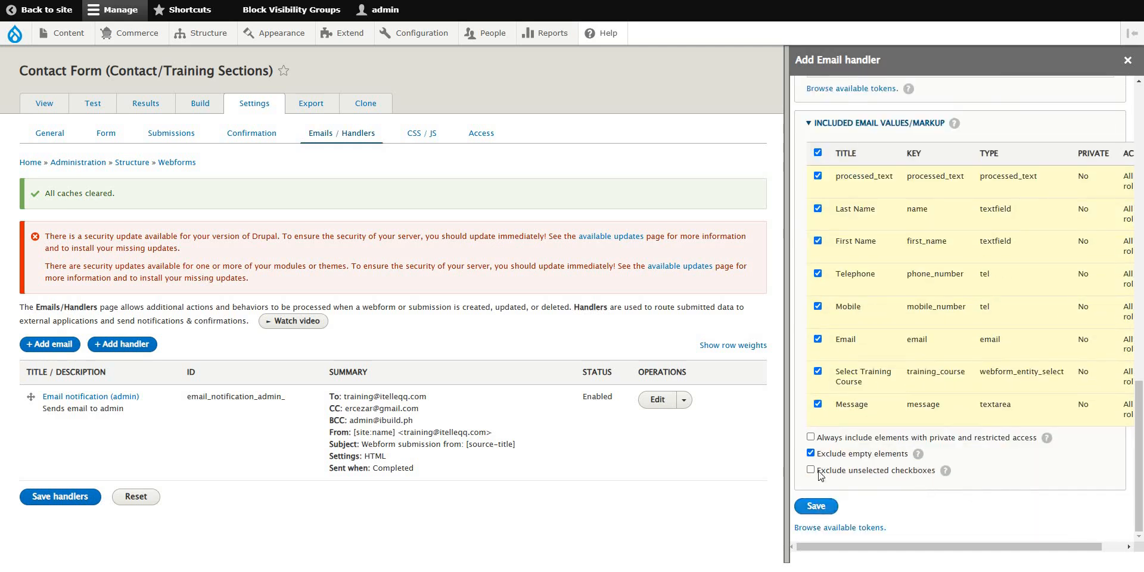
pyautogui.click(817, 507)
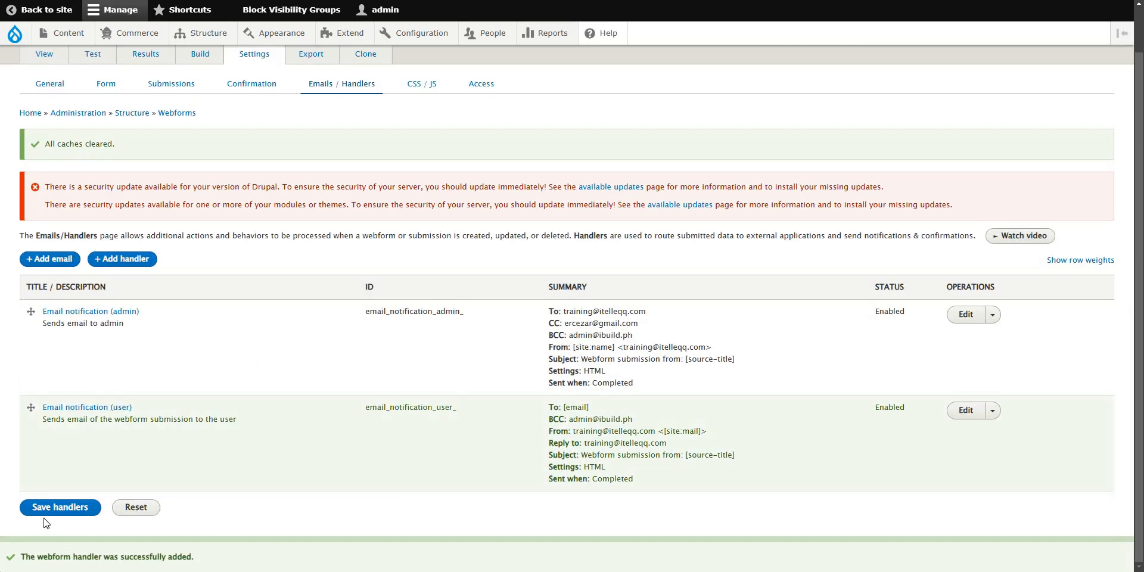
# Save the handlers so the user notification is listed beside the admin notification.
pyautogui.click(51, 511)
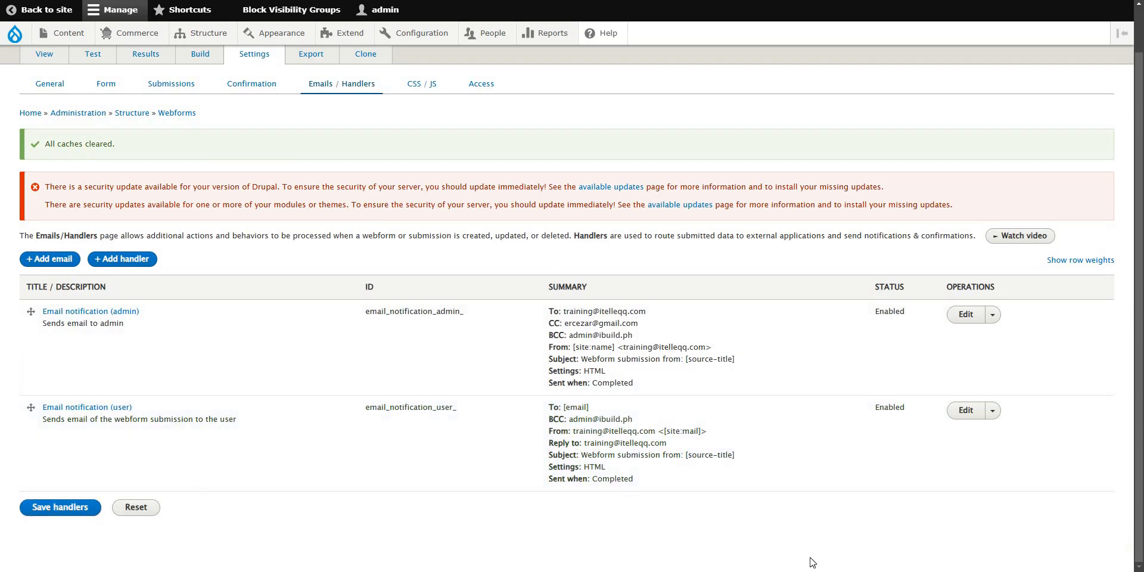
pyautogui.moveTo(803, 543)
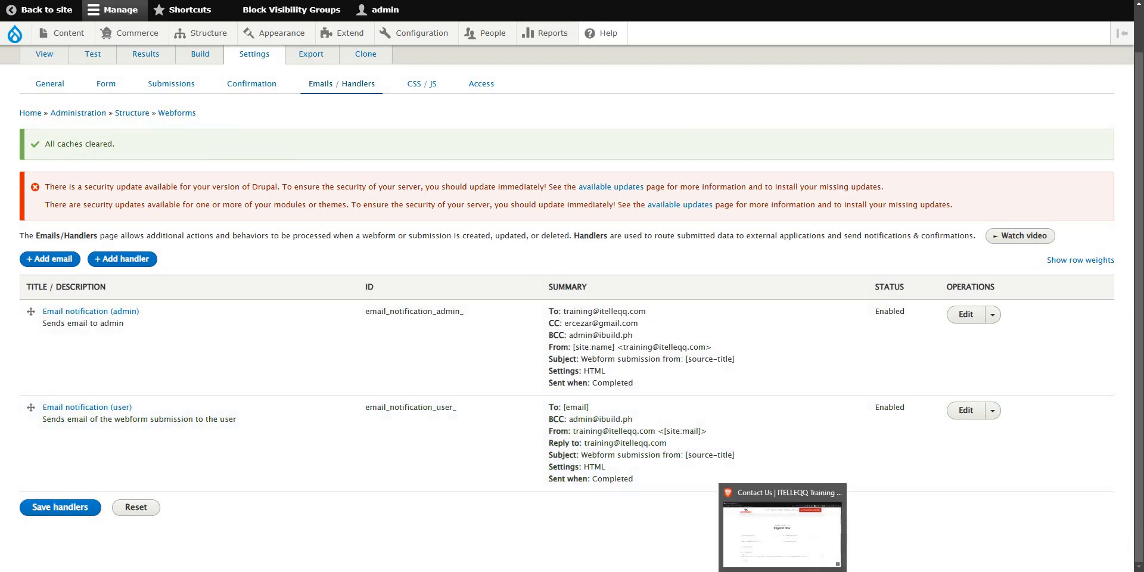
# Reload the Contact Us page, enter a test last name and copy it into First Name.
pyautogui.click(802, 544)
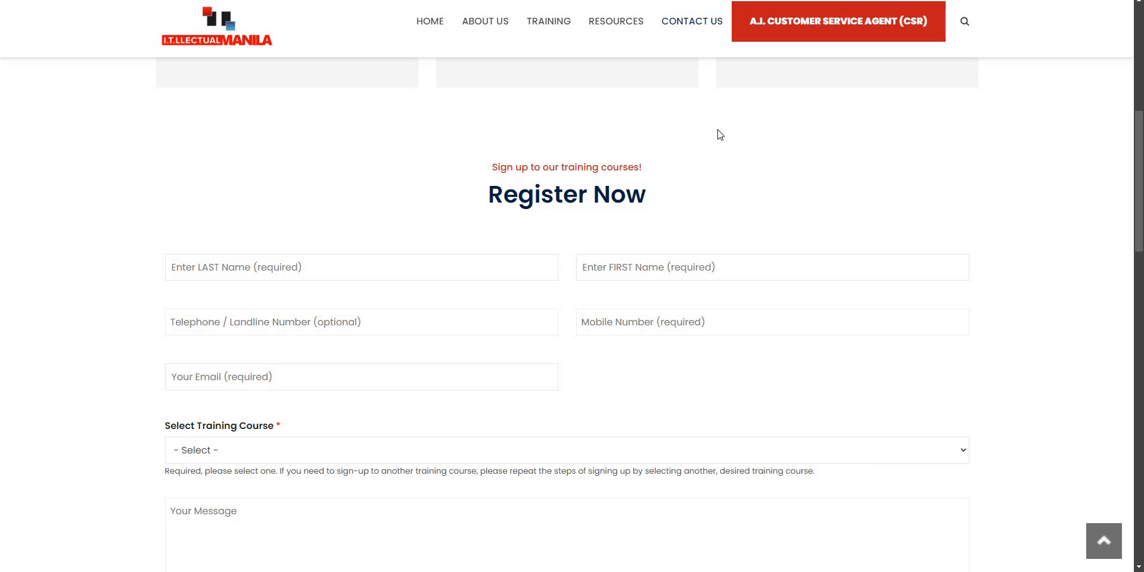
pyautogui.press('F5')
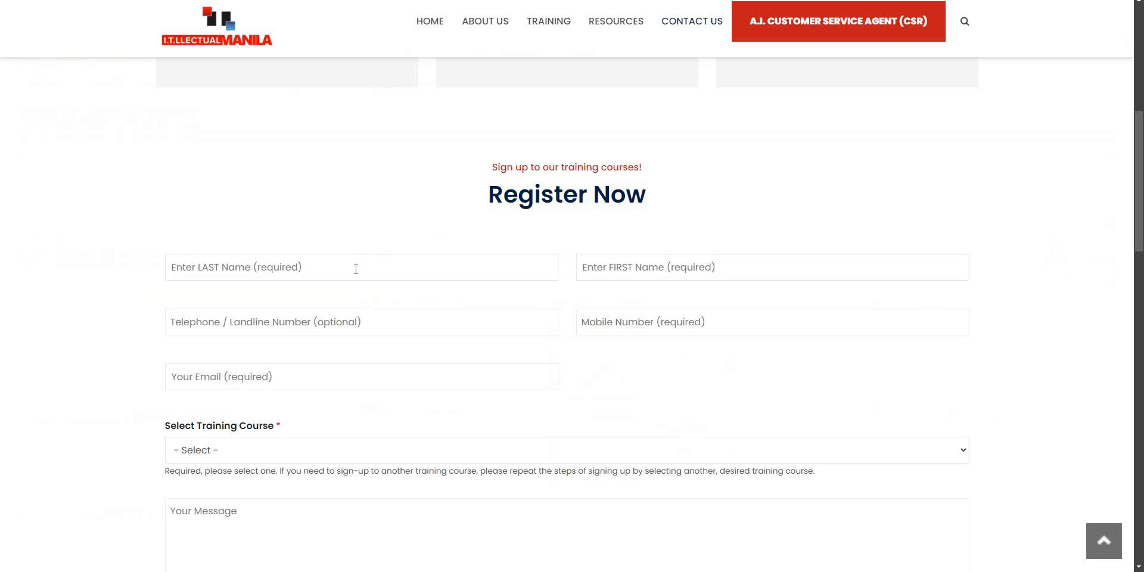
pyautogui.click(355, 268)
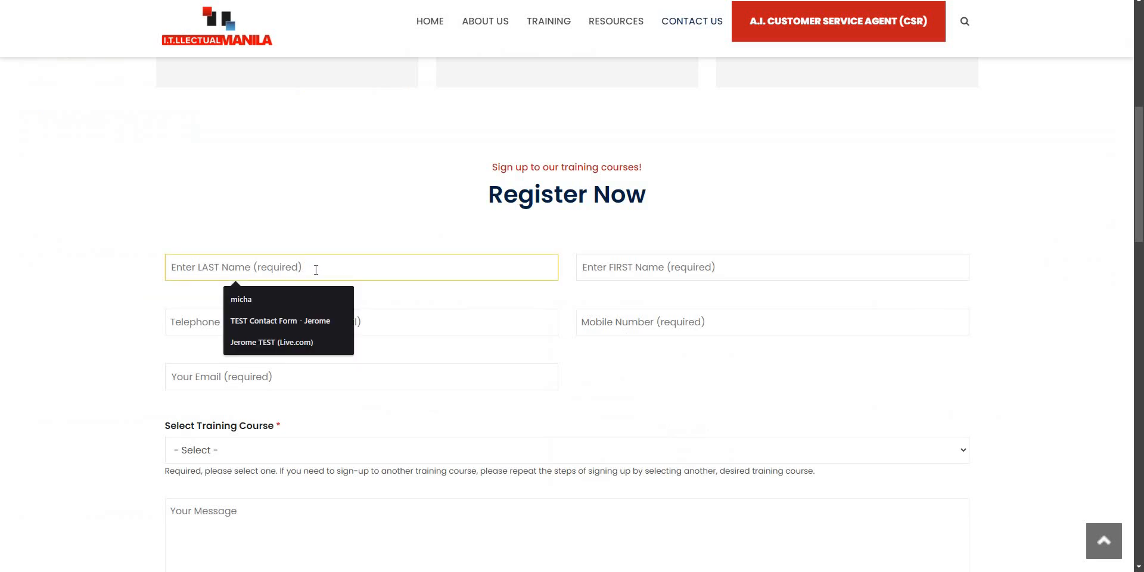
pyautogui.write('Jerome TEST')
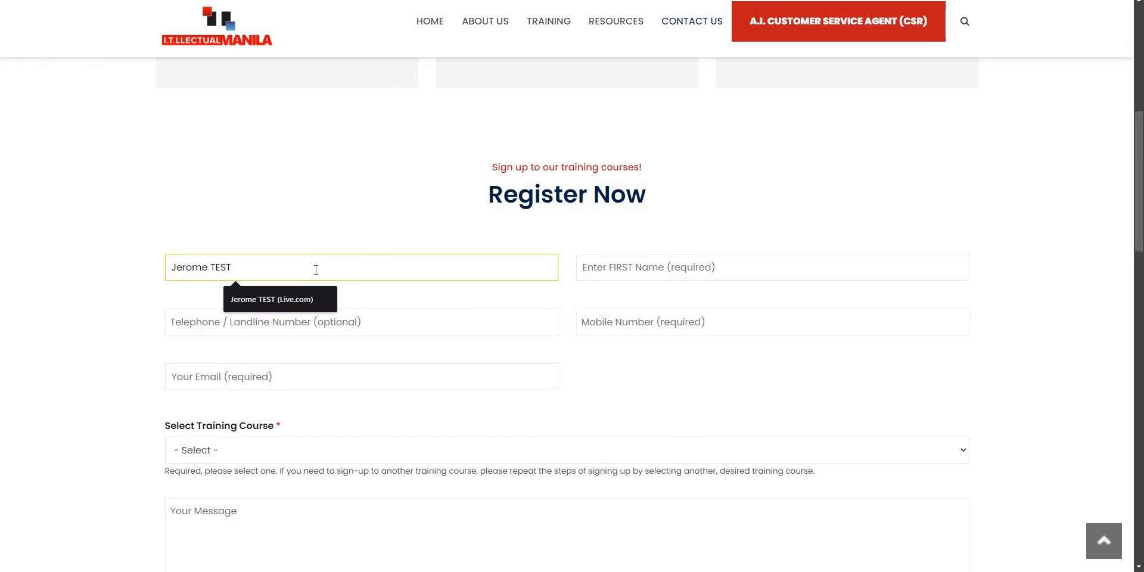
pyautogui.write(' han')
pyautogui.press('BackSpace')
pyautogui.press('BackSpace')
pyautogui.press('BackSpace')
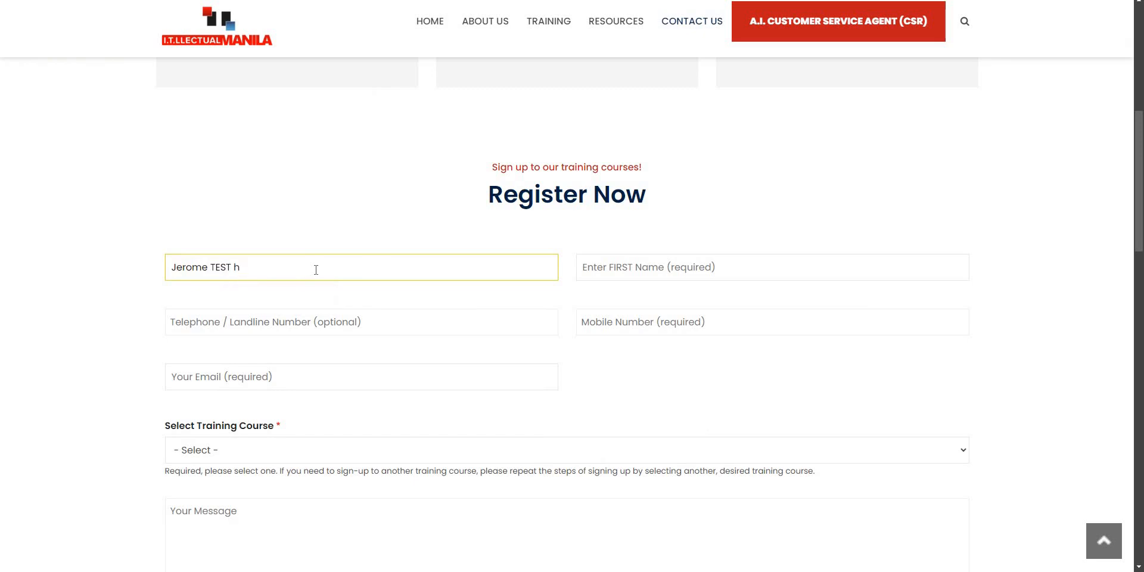
pyautogui.write('Handler')
pyautogui.hotkey('ctrl', 'shift', 'Left')
pyautogui.hotkey('ctrl', 'shift', 'Left')
pyautogui.hotkey('ctrl', 'shift', 'Left')
pyautogui.hotkey('ctrl', 'c')
pyautogui.click(682, 263)
pyautogui.hotkey('ctrl', 'v')
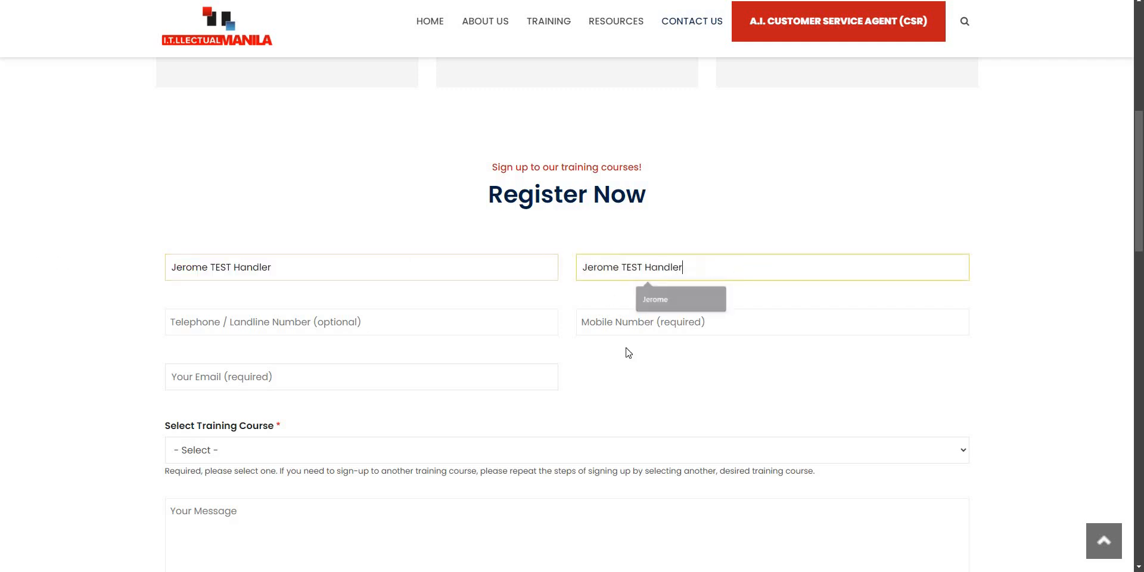
# Enter a test telephone number and autofill Mobile and Email with saved entries.
pyautogui.click(356, 323)
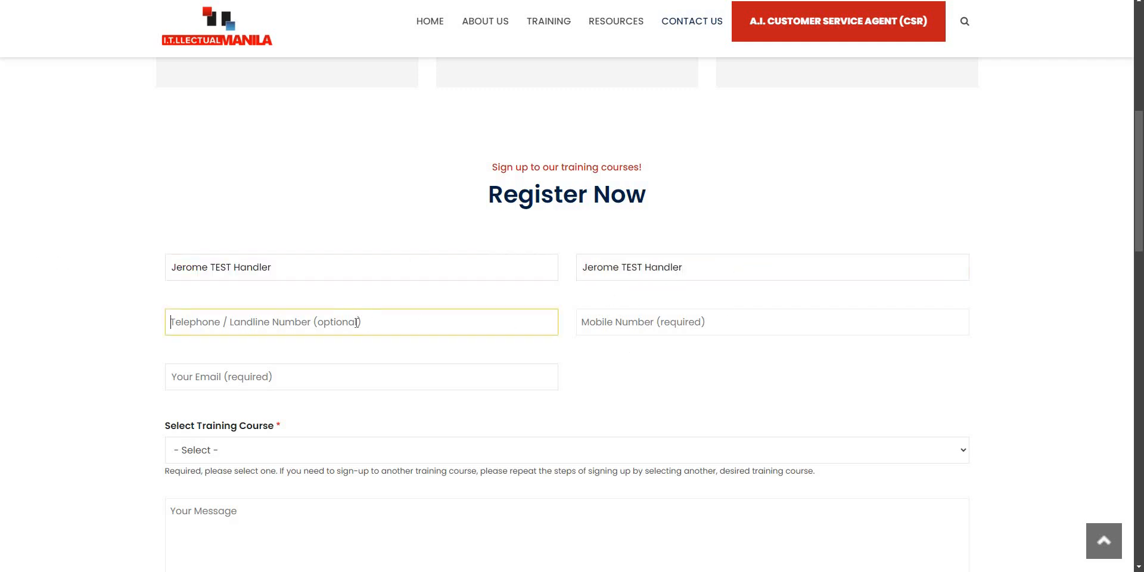
pyautogui.write('1234567890')
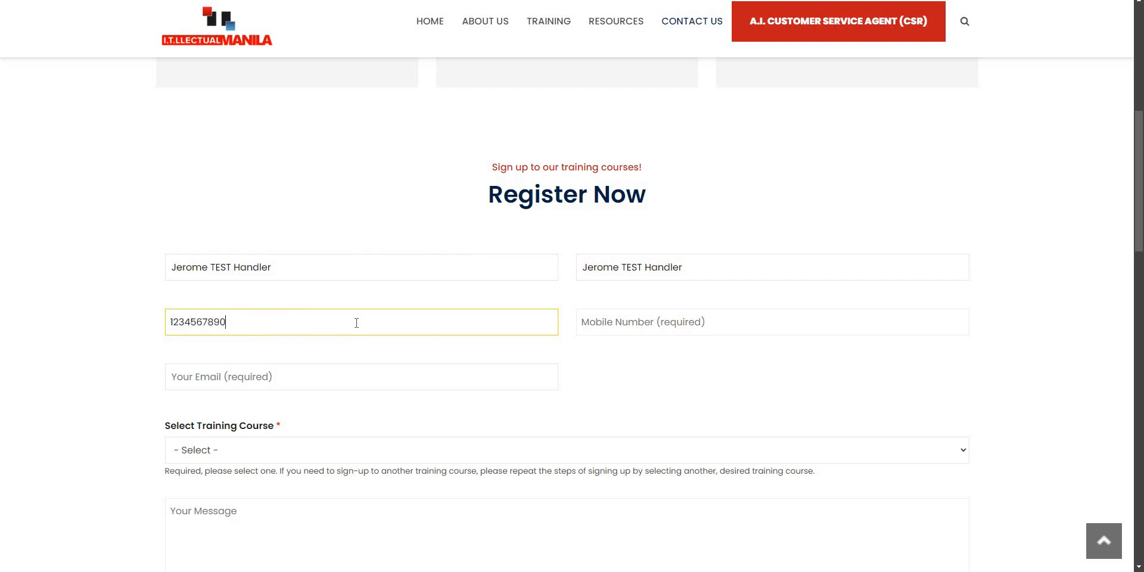
pyautogui.click(654, 321)
pyautogui.press('Down')
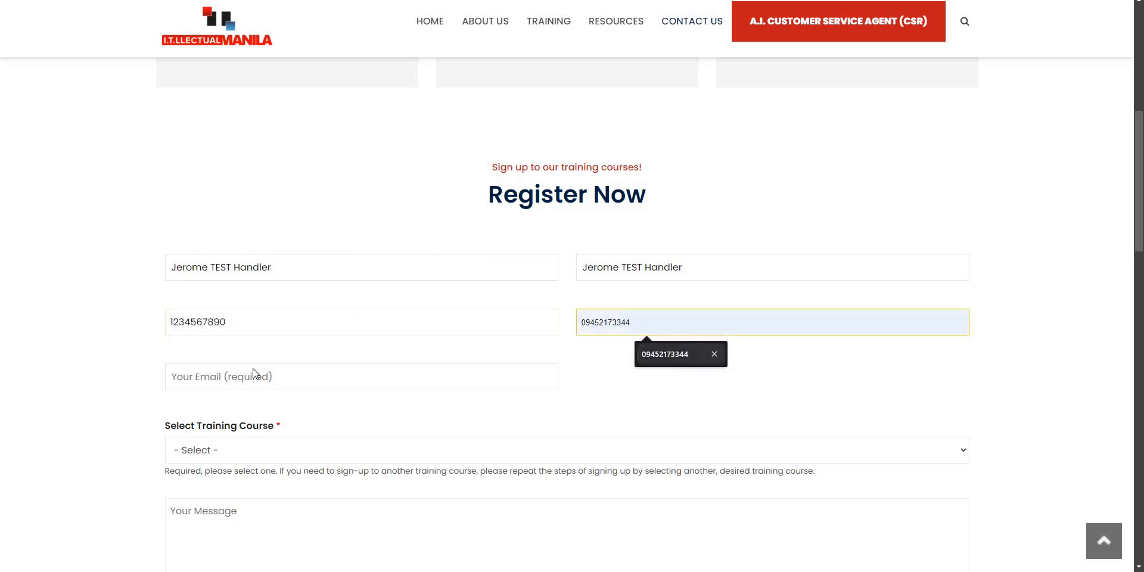
pyautogui.press('Return')
pyautogui.click(253, 374)
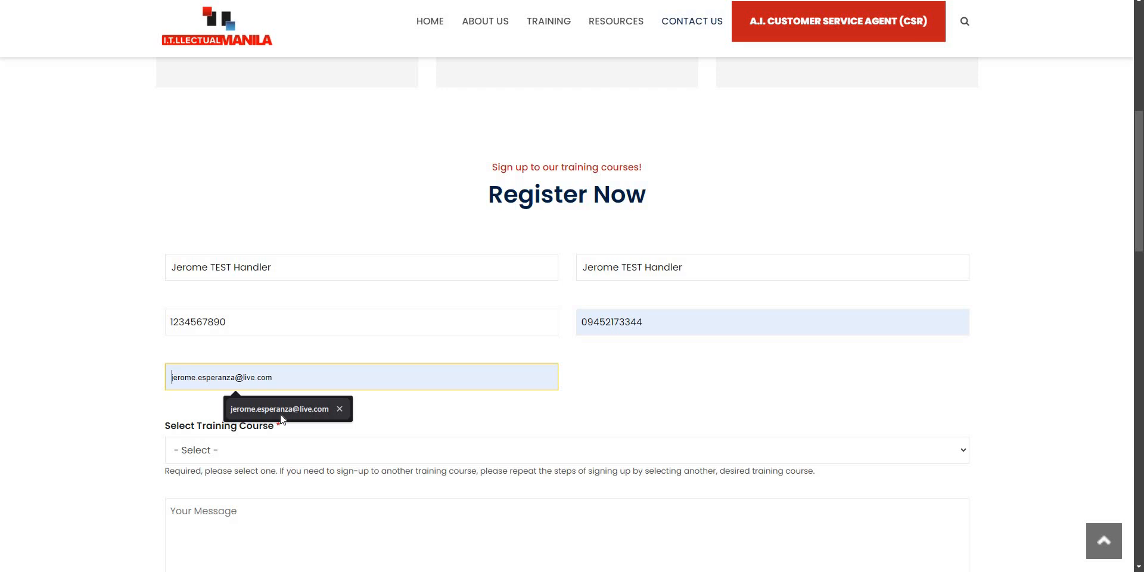
pyautogui.click(282, 417)
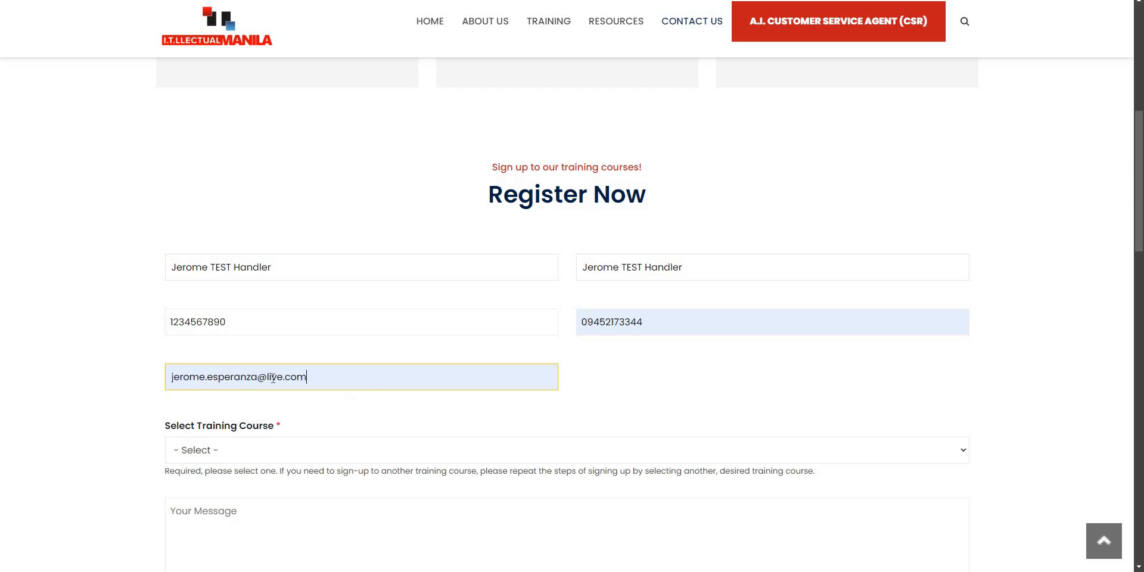
pyautogui.doubleClick(269, 377)
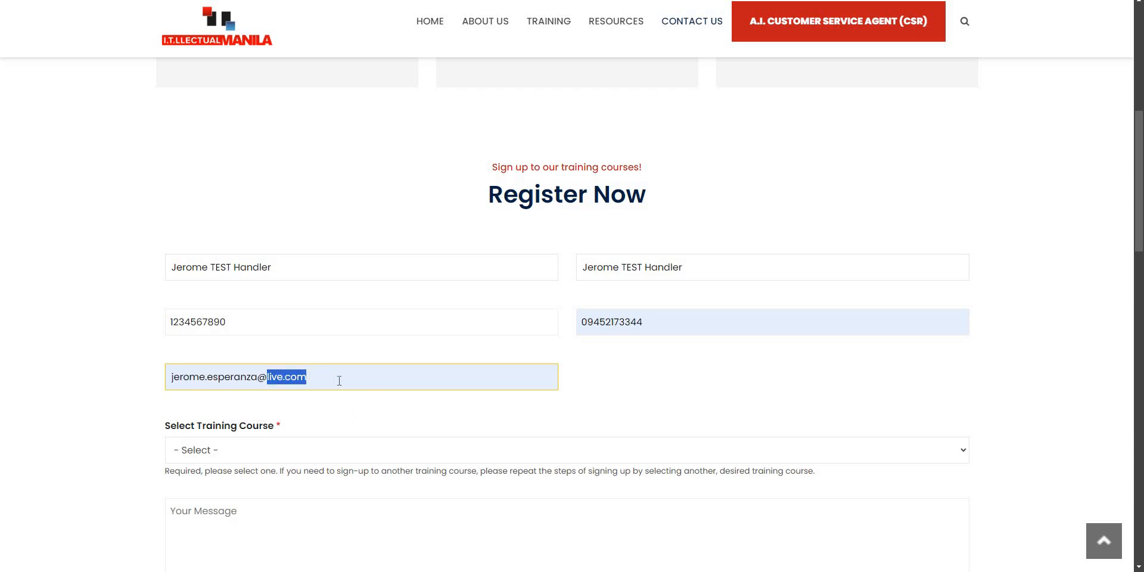
pyautogui.click(289, 380)
pyautogui.click(659, 381)
pyautogui.scroll(-7, 659, 381)
# Pick Structured Network Cabling, write 'Kindly ignore this. This is a test from the Contact Form submission.', answer 7.
pyautogui.scroll(3, 366, 216)
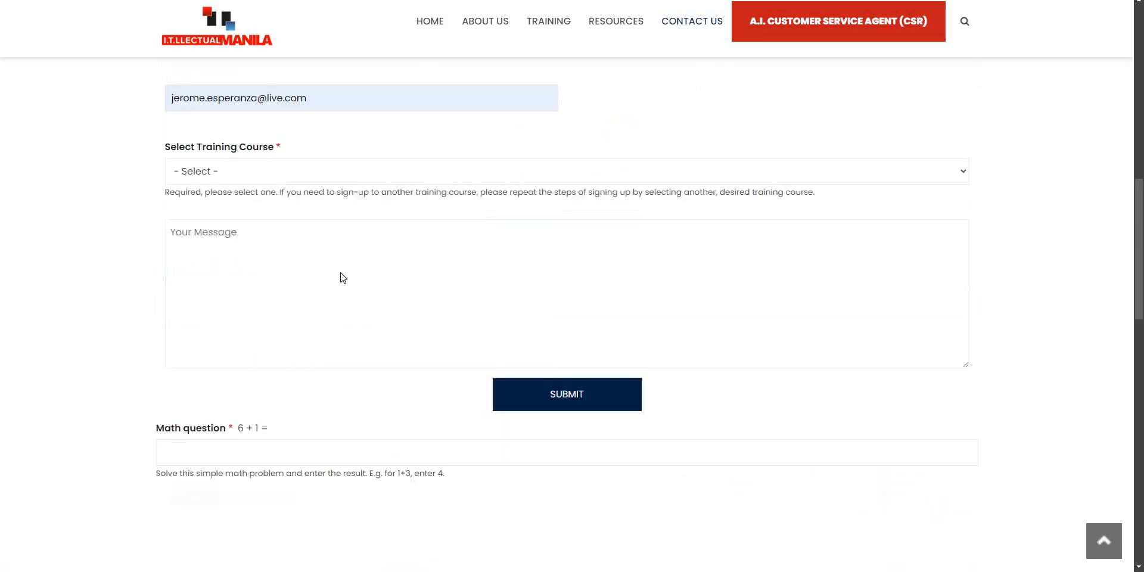
pyautogui.scroll(1, 288, 233)
pyautogui.click(288, 233)
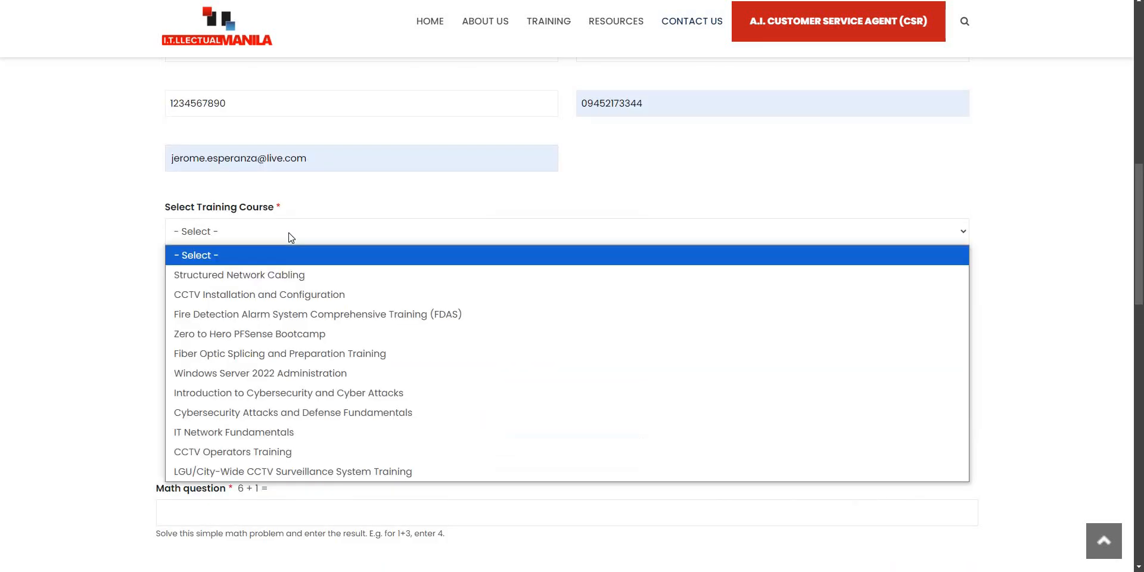
pyautogui.click(268, 283)
pyautogui.click(233, 312)
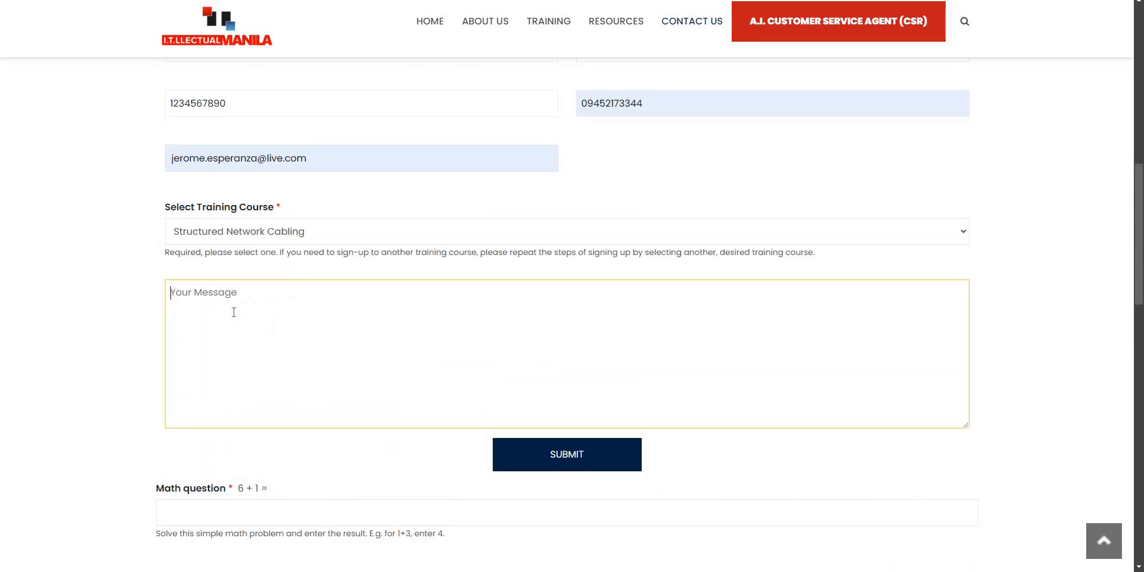
pyautogui.write('Kindly ignore this. This')
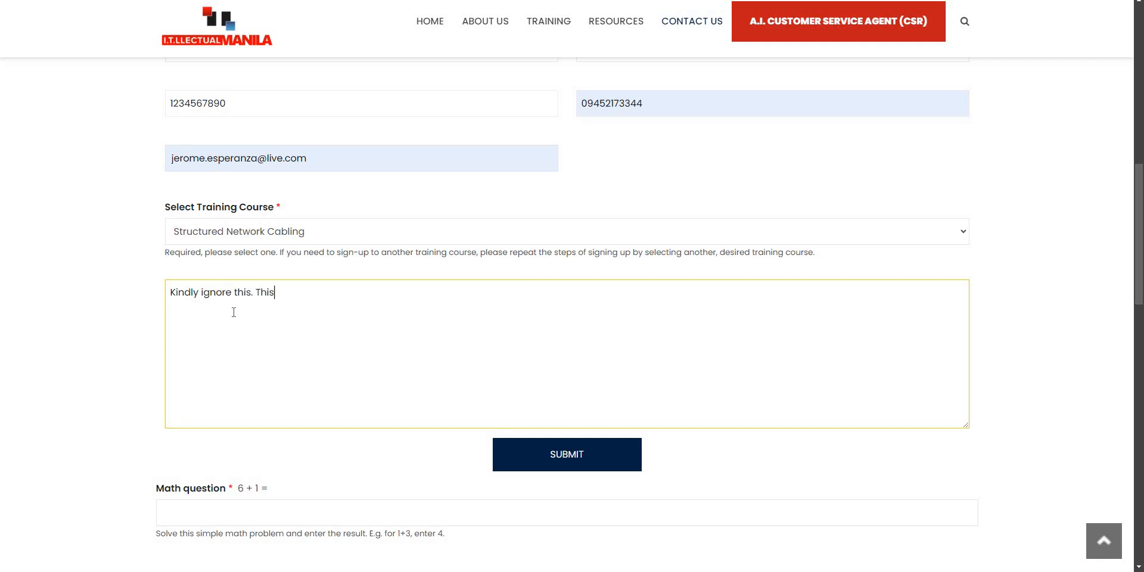
pyautogui.write(' is a test from the Cont')
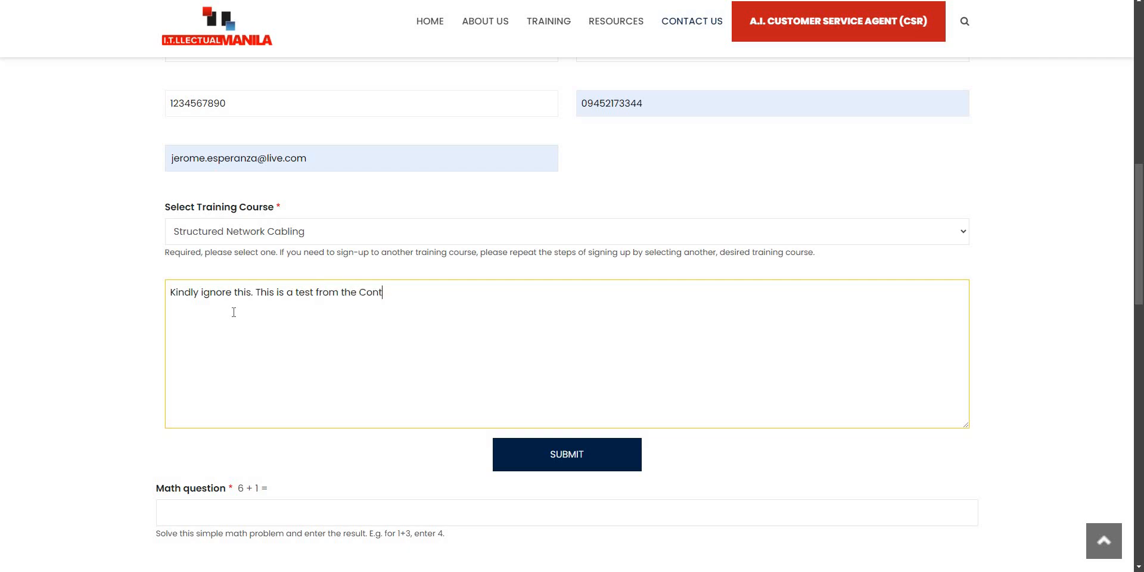
pyautogui.write('act Form submission.')
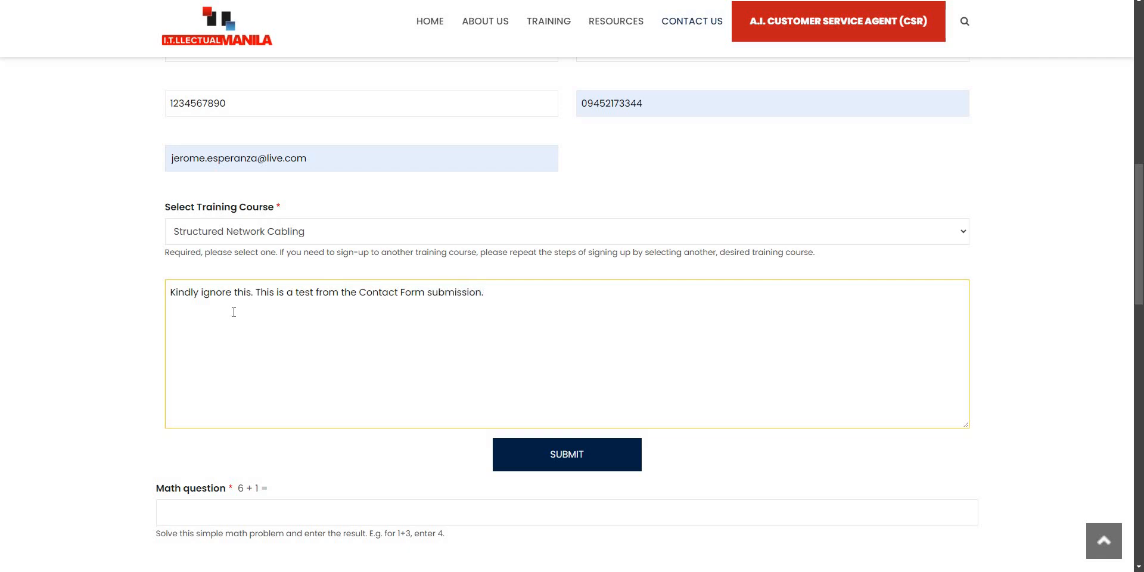
pyautogui.click(246, 517)
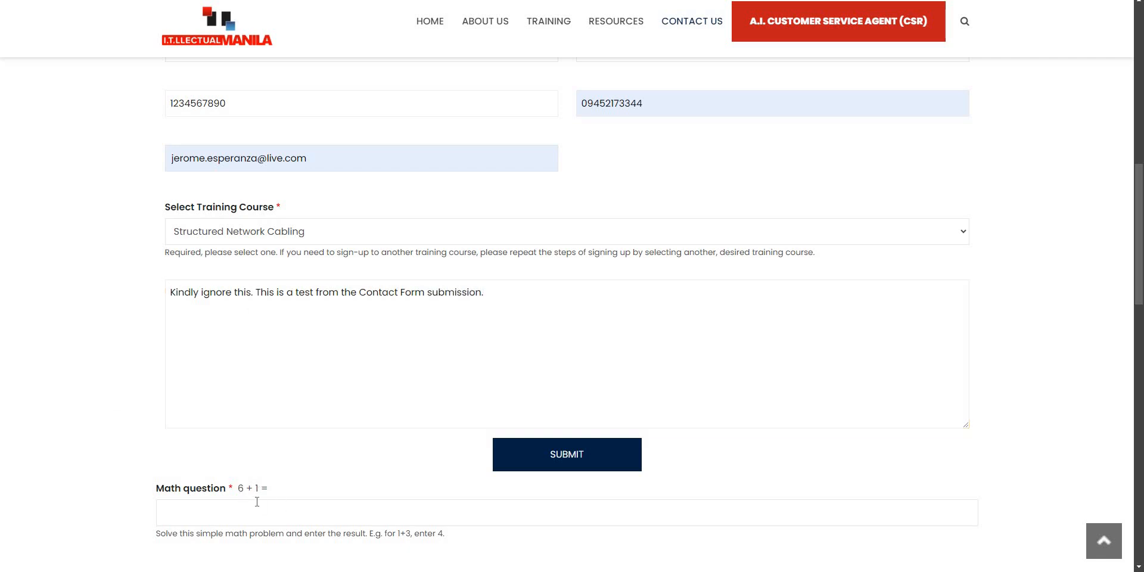
pyautogui.write('7')
pyautogui.scroll(-4, 567, 258)
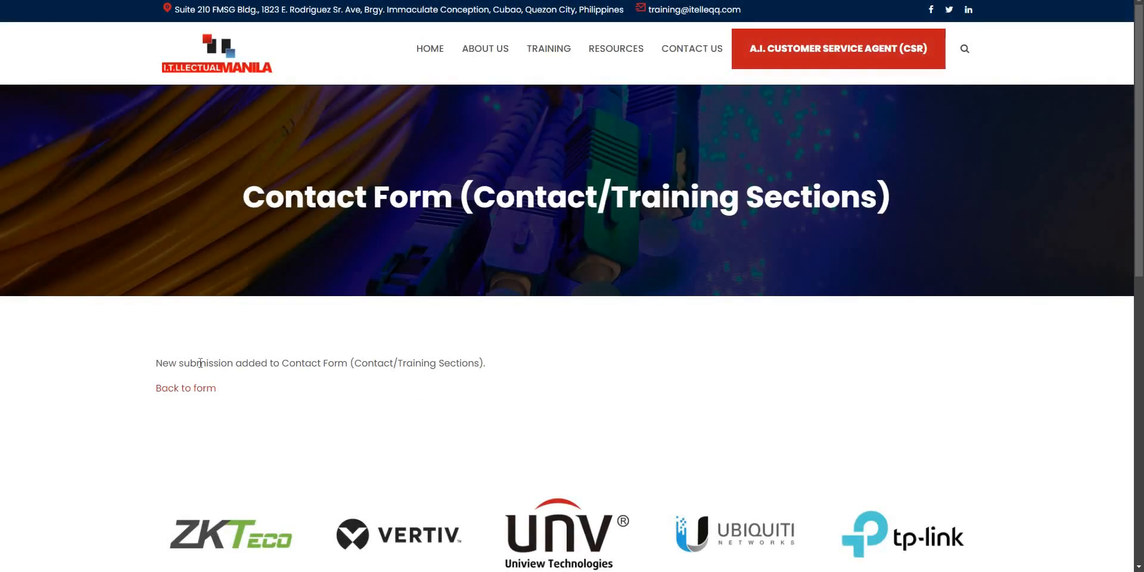
# Check the 'New submission added' confirmation for the Contact Form.
pyautogui.moveTo(156, 362); pyautogui.dragTo(335, 364)
pyautogui.click(407, 398)
pyautogui.scroll(-5, 435, 396)
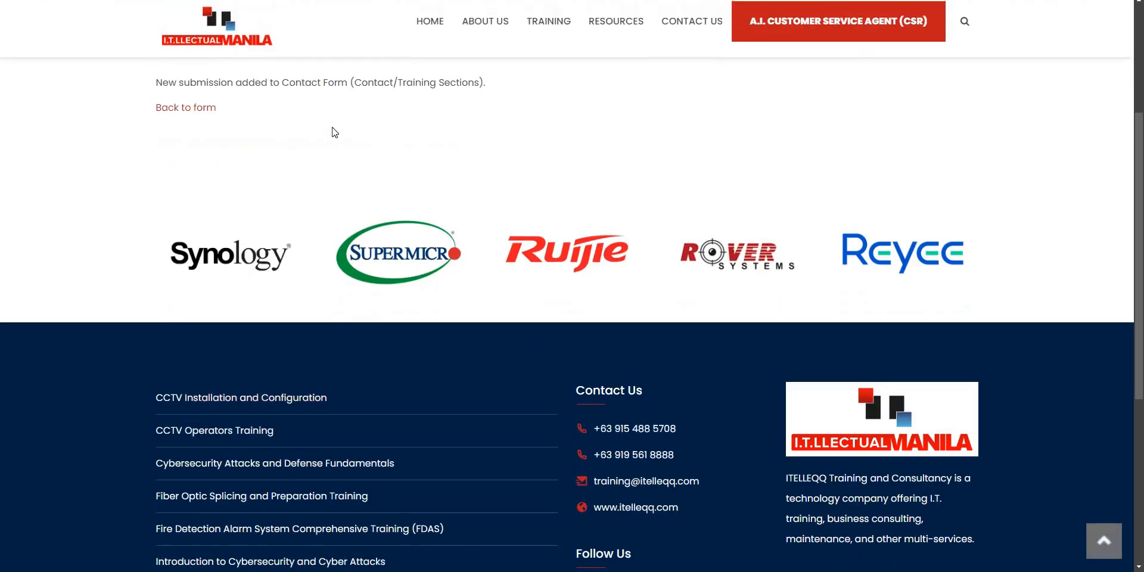
pyautogui.scroll(5, 273, 154)
pyautogui.moveTo(154, 363); pyautogui.dragTo(480, 363)
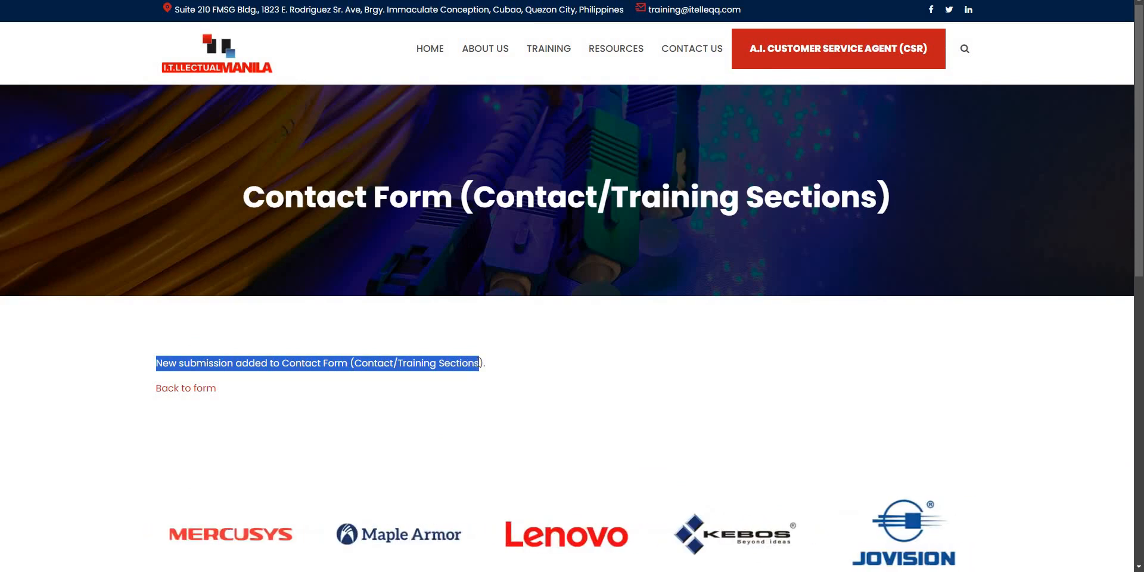
pyautogui.click(493, 379)
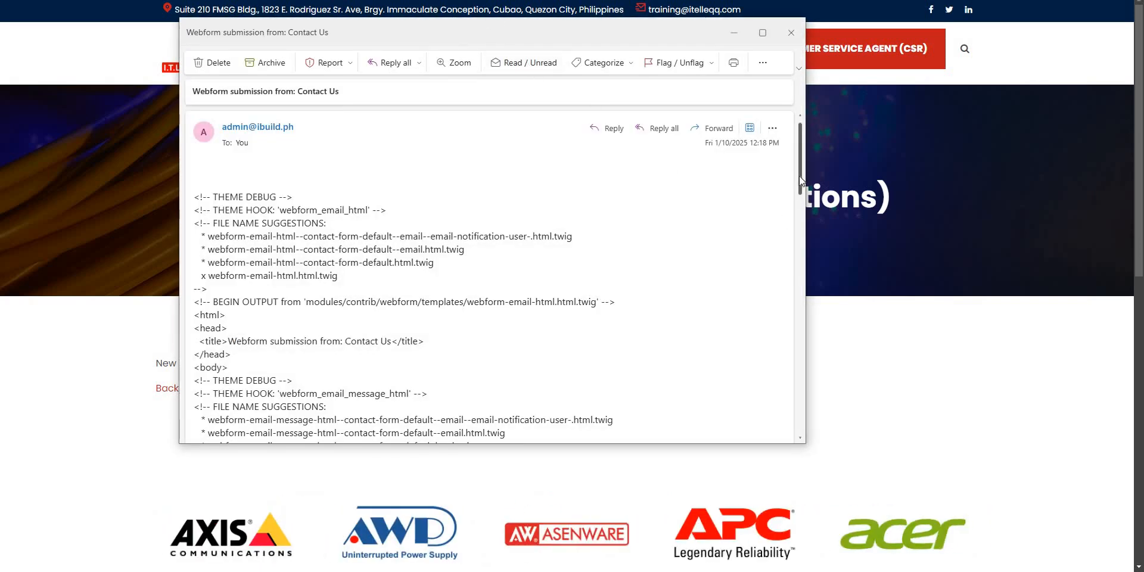
# Inspect the Contact Us email's theme-debug HTML and its Last Name through Email entries.
pyautogui.scroll(-2, 799, 177)
pyautogui.scroll(2, 800, 165)
pyautogui.scroll(-10, 389, 292)
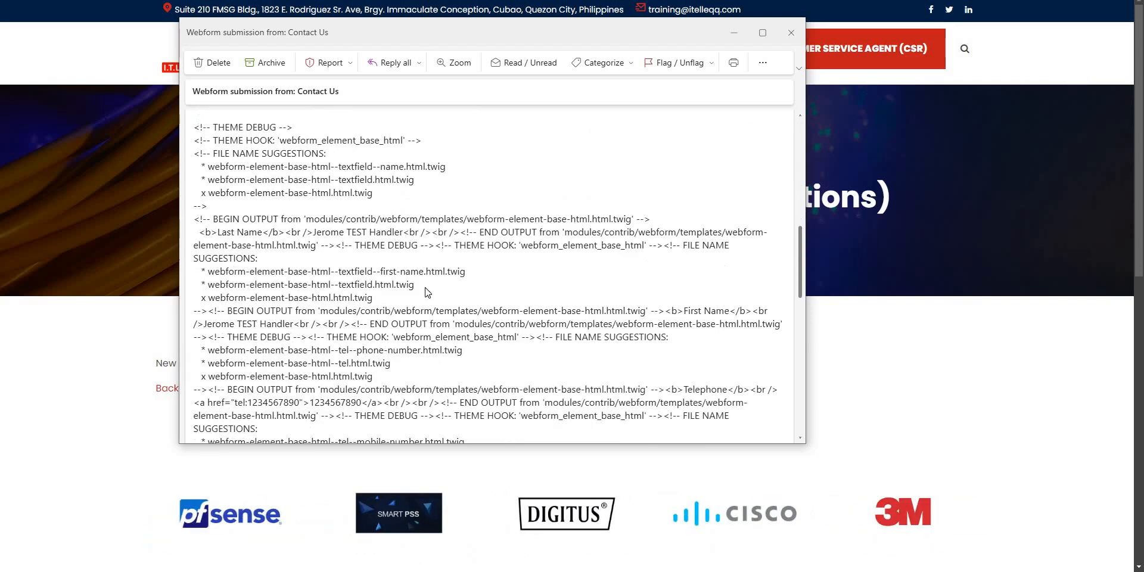
pyautogui.scroll(-8, 435, 293)
pyautogui.scroll(4, 444, 296)
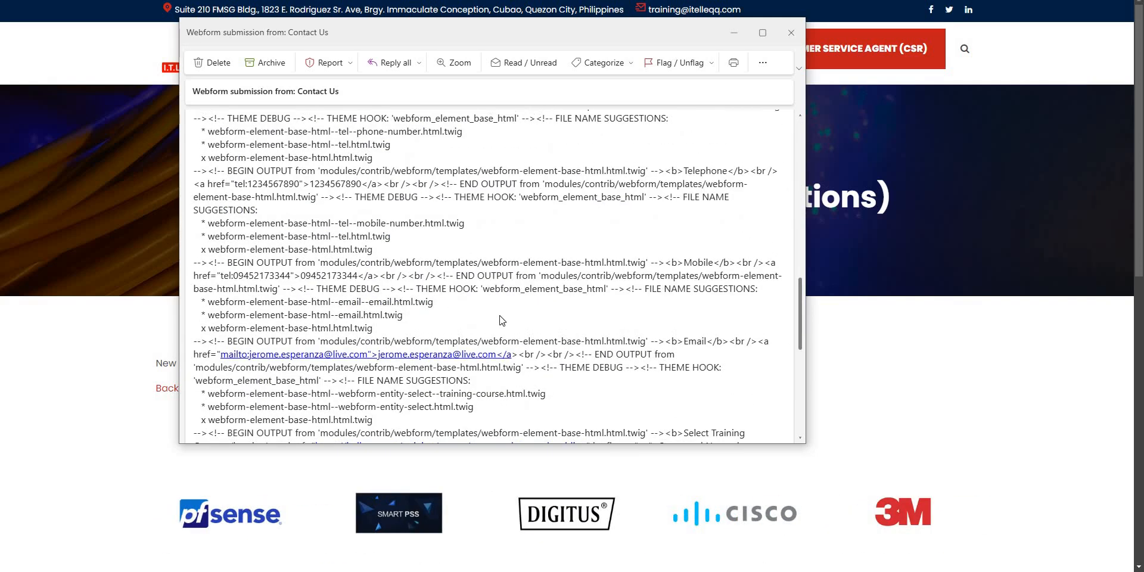
pyautogui.scroll(4, 500, 320)
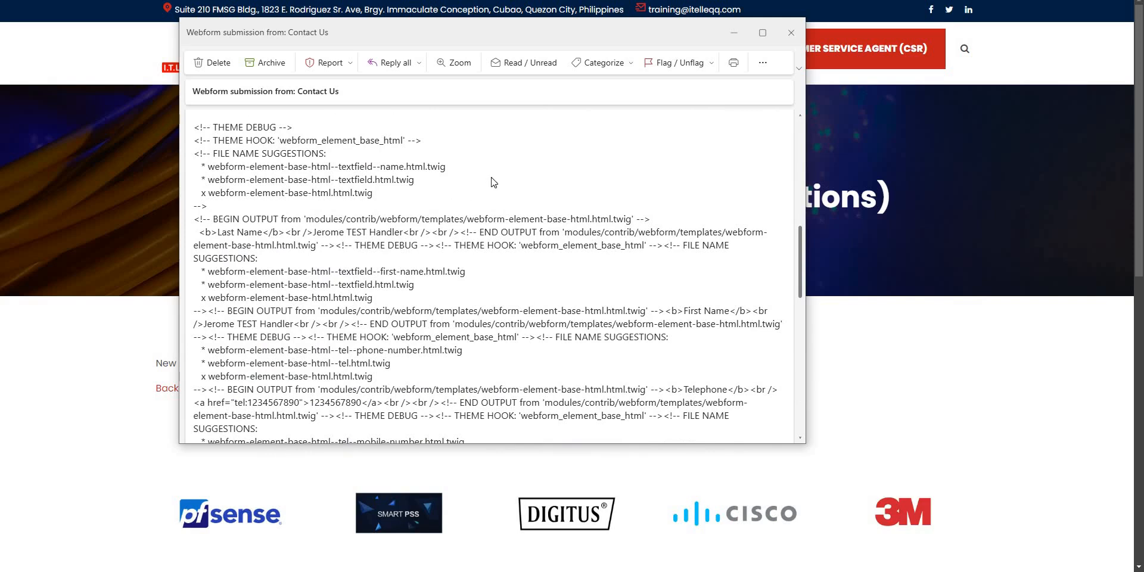
pyautogui.moveTo(252, 188); pyautogui.dragTo(213, 127)
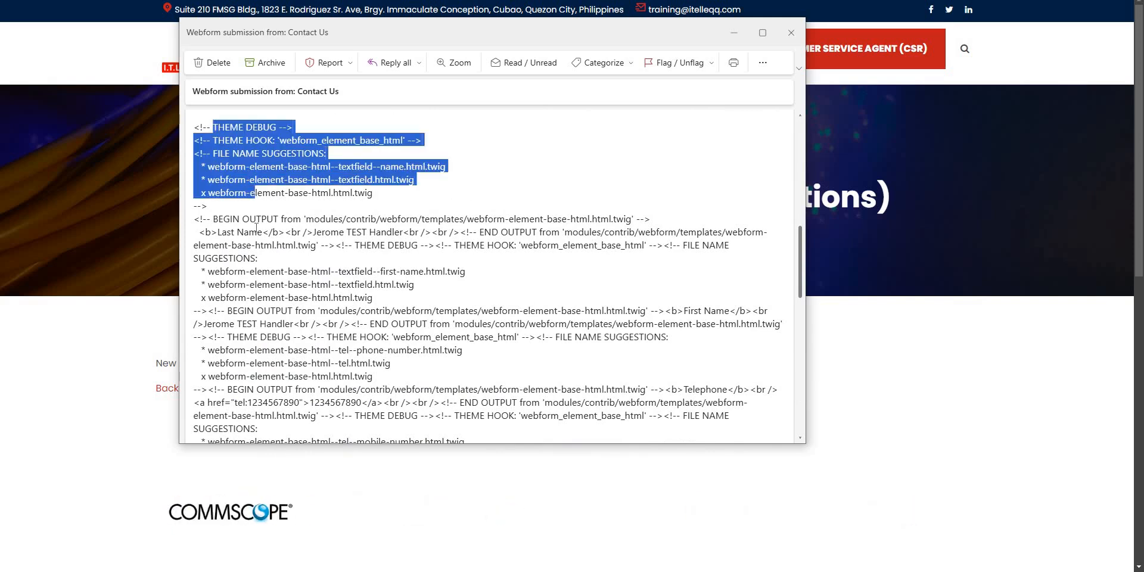
pyautogui.moveTo(230, 220); pyautogui.dragTo(237, 245)
pyautogui.moveTo(235, 298); pyautogui.dragTo(254, 338)
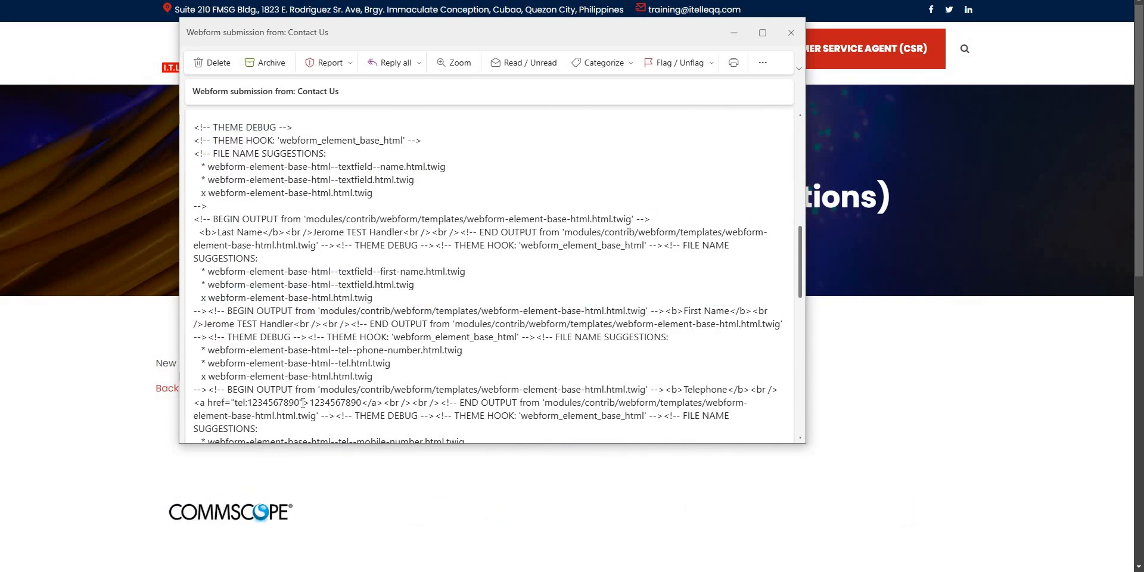
pyautogui.moveTo(289, 377); pyautogui.dragTo(303, 403)
pyautogui.click(556, 357)
pyautogui.scroll(-10, 596, 358)
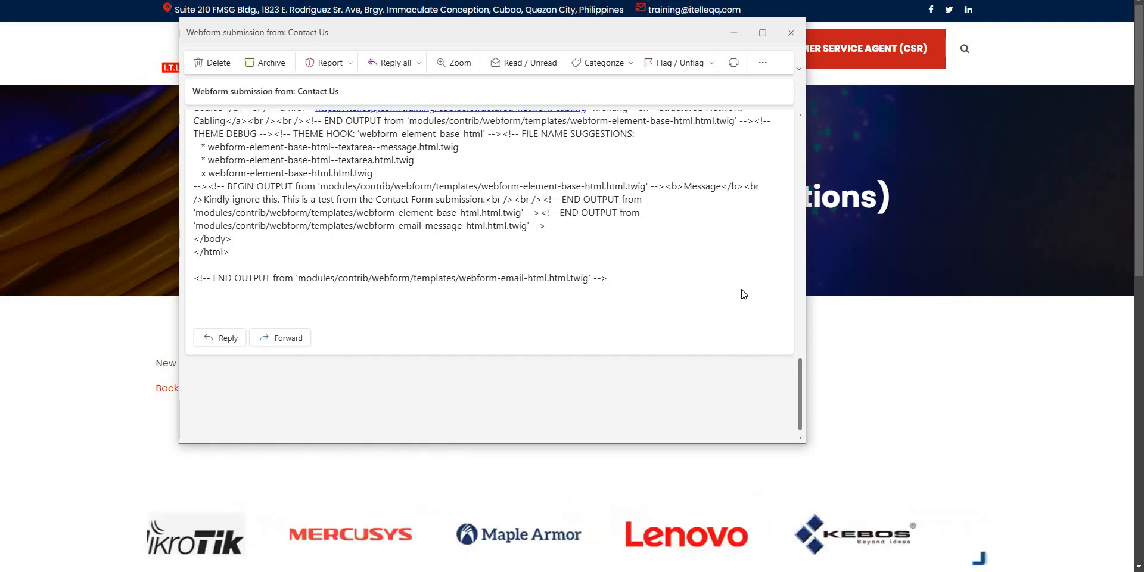
pyautogui.scroll(3, 740, 293)
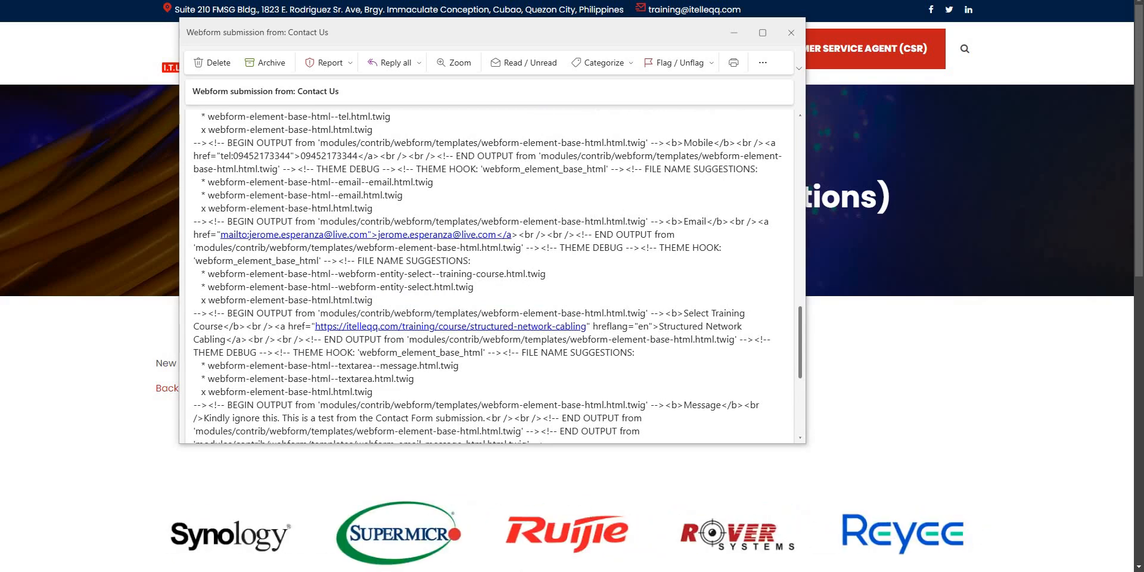
pyautogui.moveTo(303, 140); pyautogui.dragTo(294, 266)
# Compare with the older email's 'Thank you for registering to the training course!' heading.
pyautogui.hotkey('alt', 'Tab')
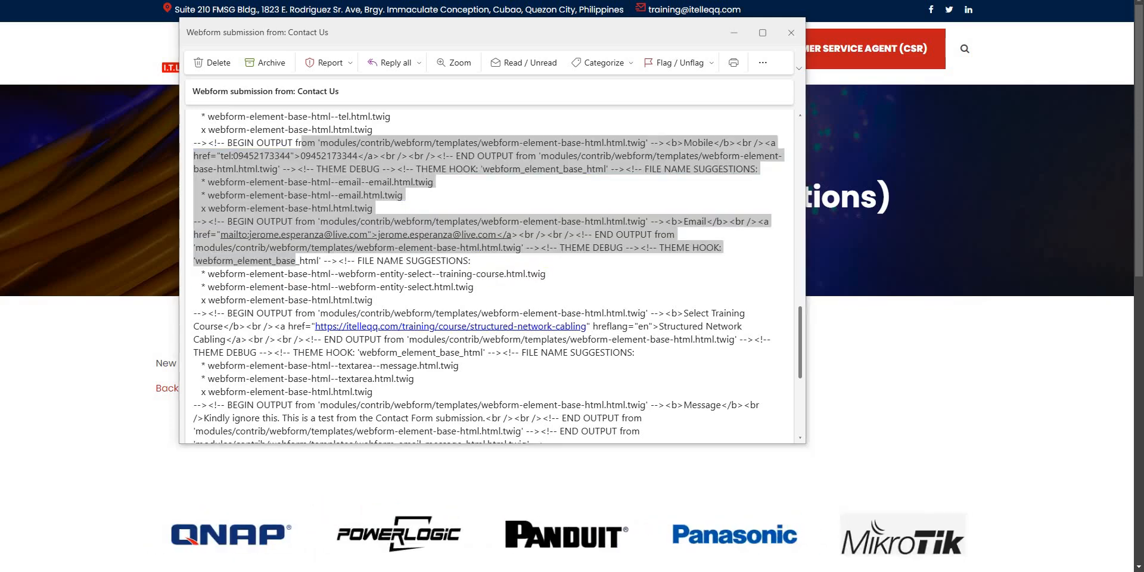
pyautogui.hotkey('alt', 'Tab')
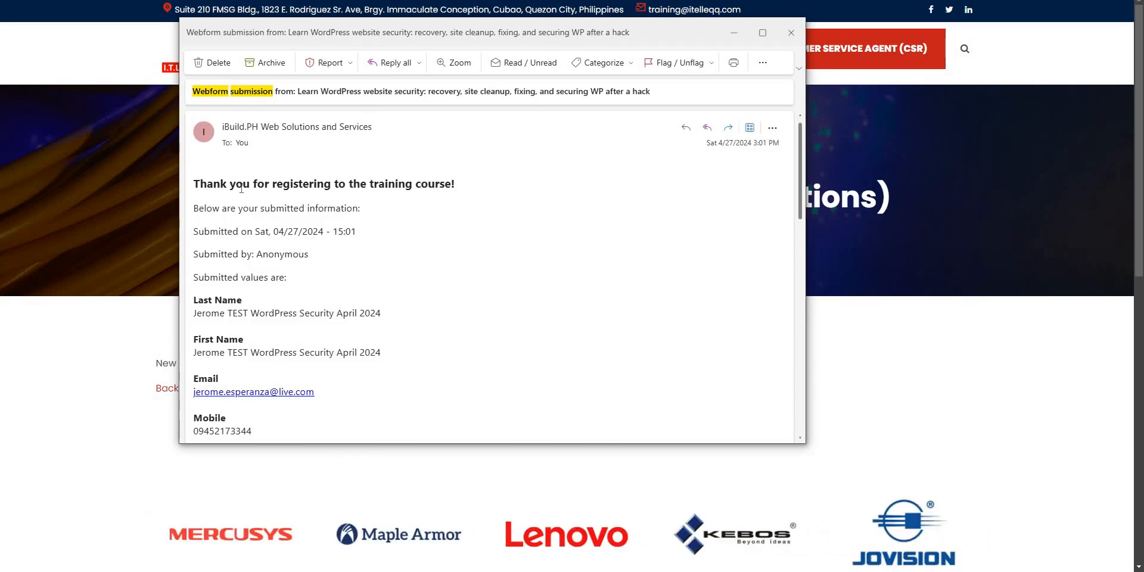
pyautogui.moveTo(227, 185); pyautogui.dragTo(293, 252)
pyautogui.click(395, 236)
pyautogui.moveTo(206, 185); pyautogui.dragTo(377, 185)
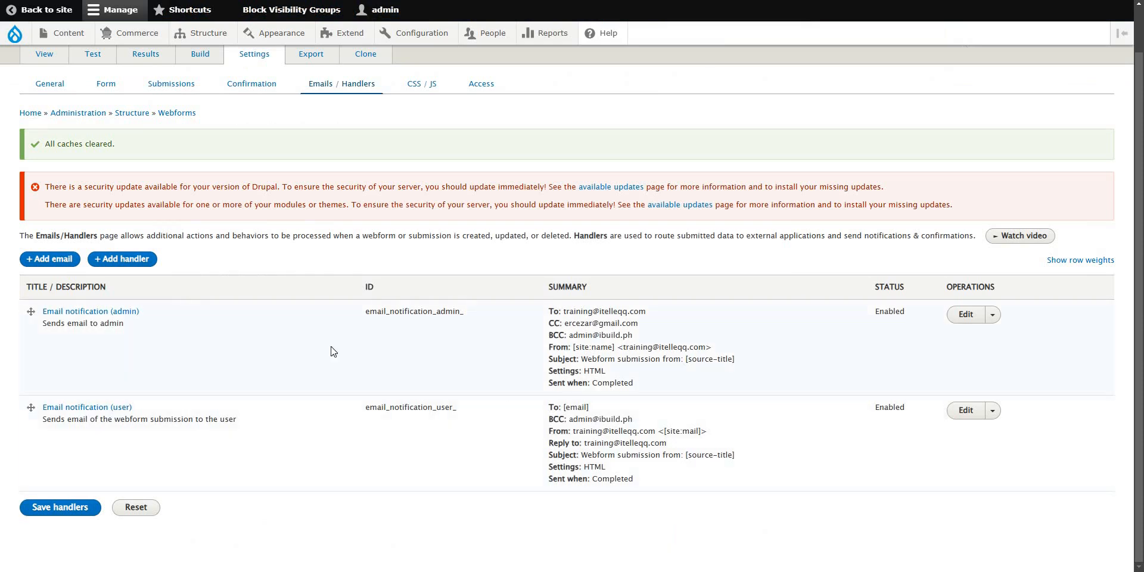
# In the user email handler, take the default body template and switch Body to Custom body.
pyautogui.click(972, 419)
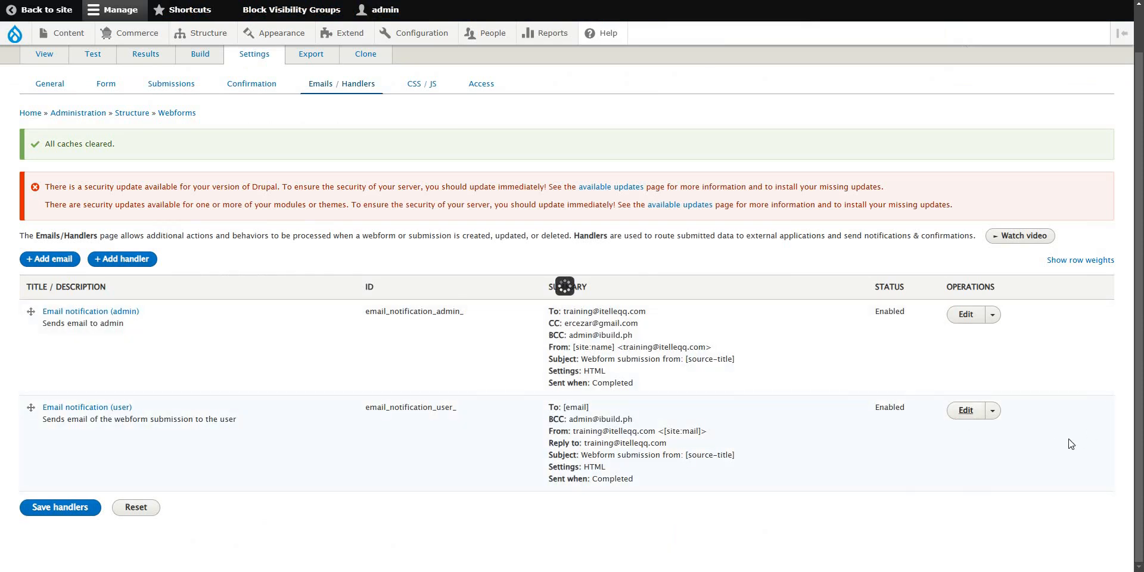
pyautogui.scroll(-10, 943, 403)
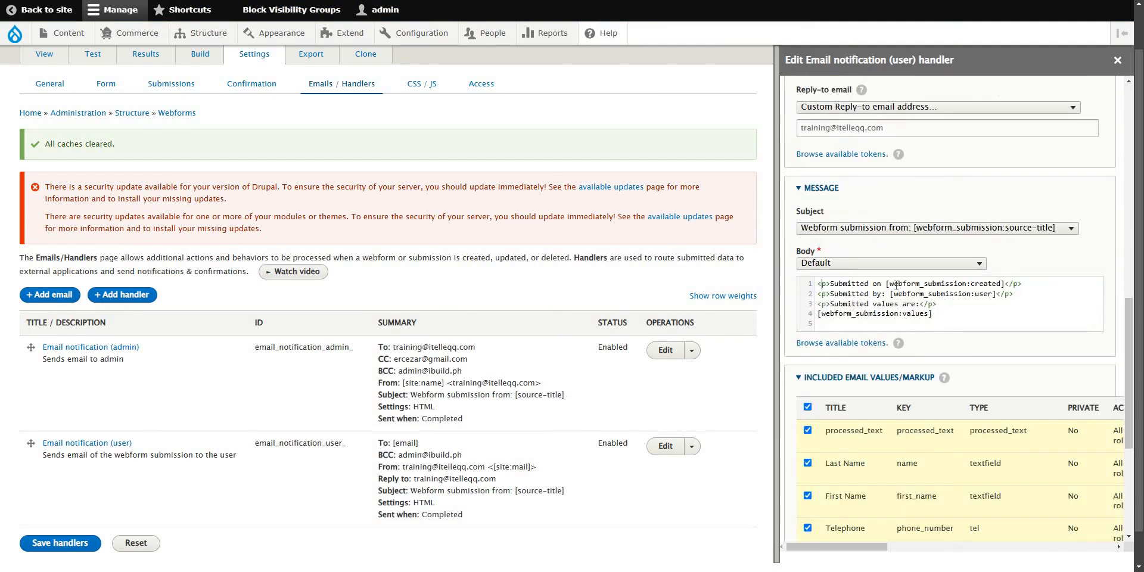
pyautogui.click(975, 263)
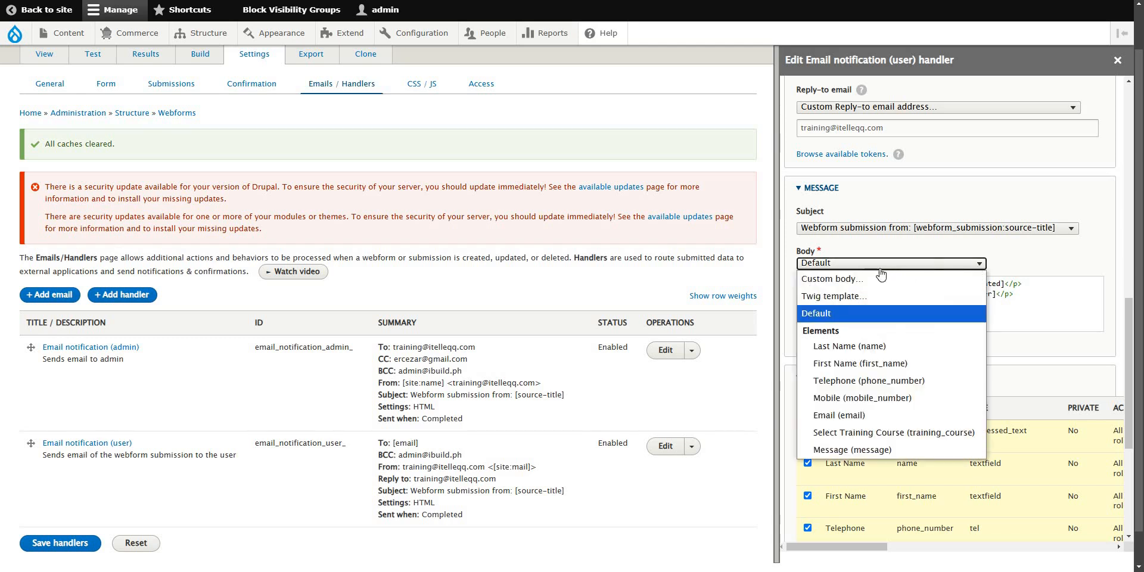
pyautogui.click(871, 280)
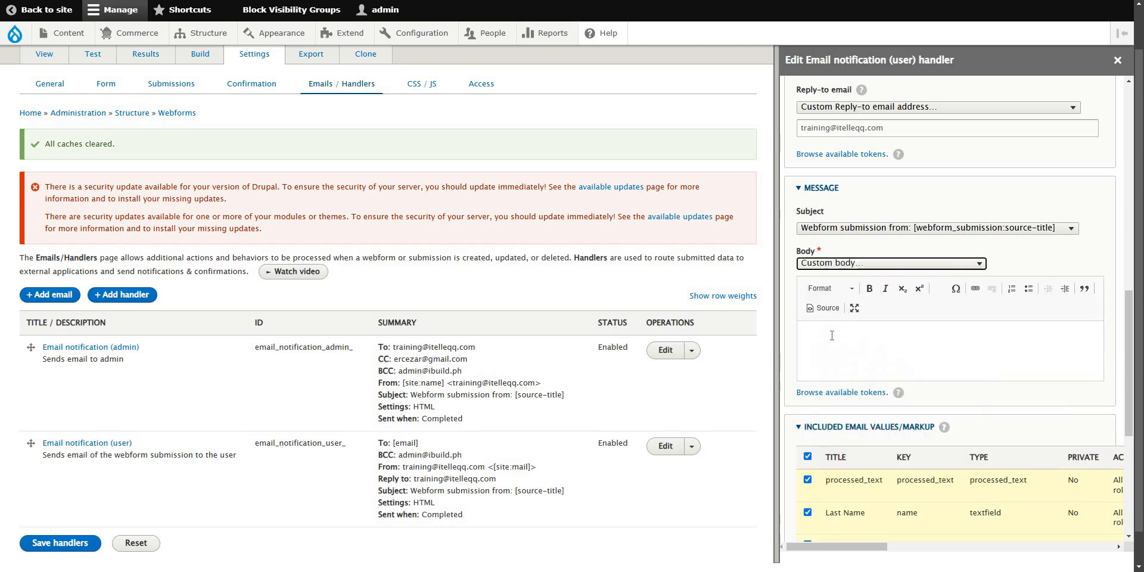
pyautogui.click(951, 264)
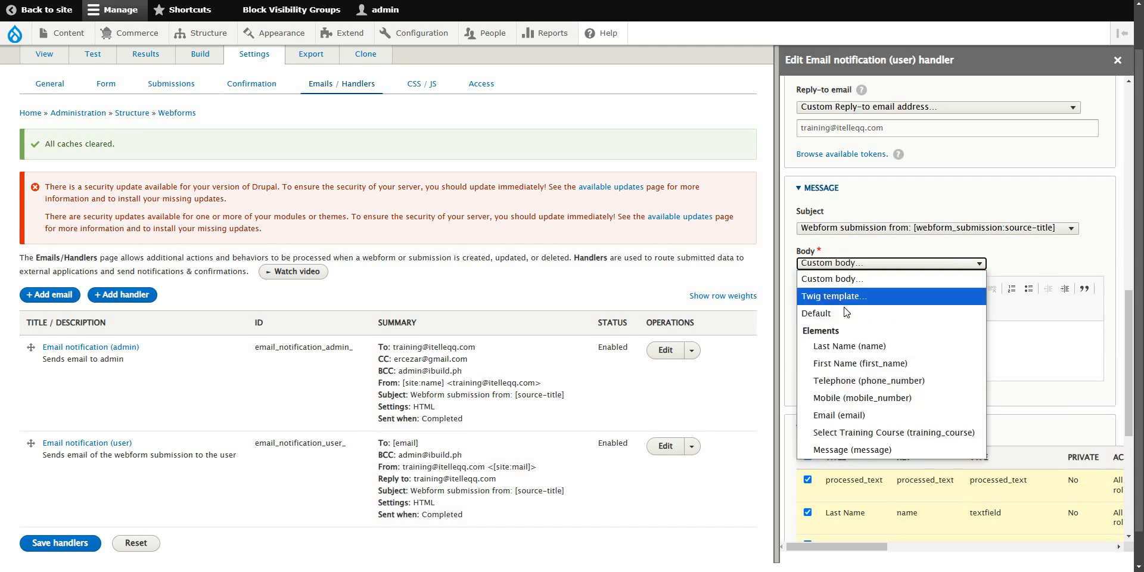
pyautogui.click(842, 312)
pyautogui.click(822, 284)
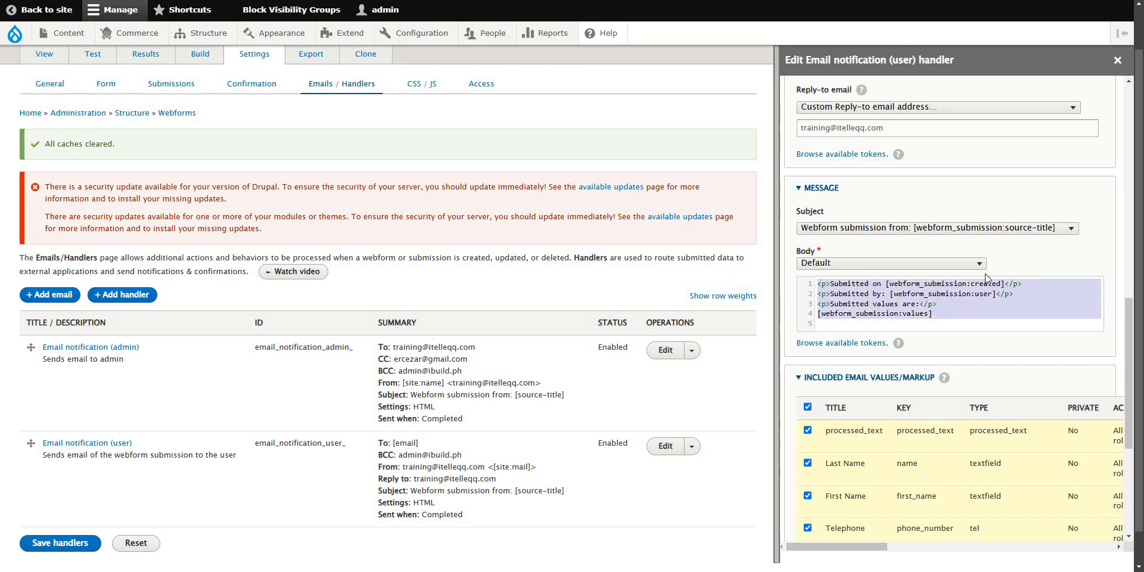
pyautogui.click(970, 264)
pyautogui.click(839, 280)
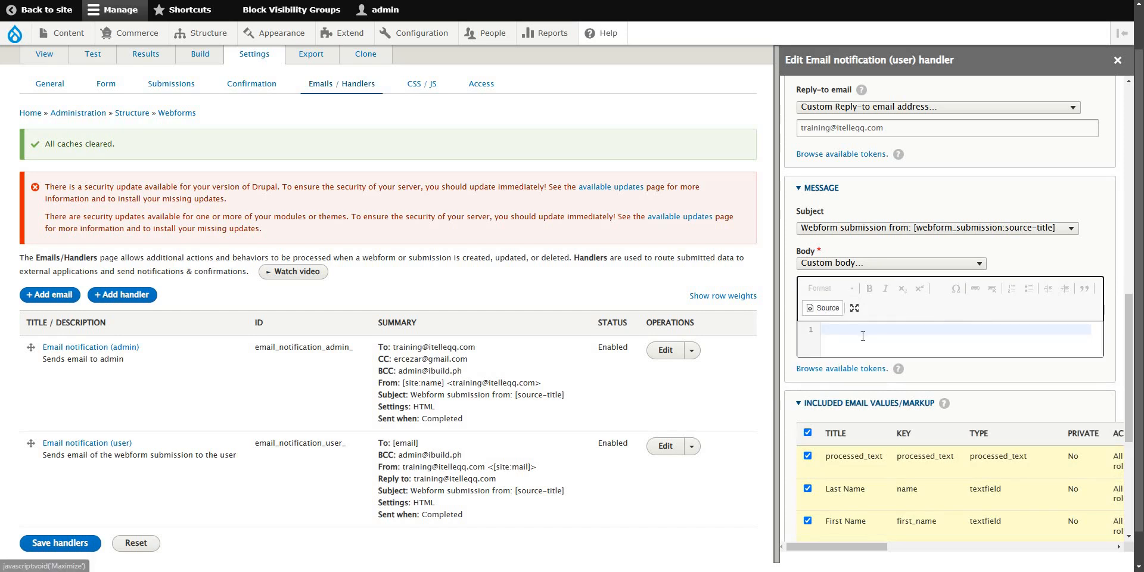
# Paste the default template and add <h3>Thank you for your submission.</h3> as its first line.
pyautogui.click(863, 334)
pyautogui.hotkey('ctrl', 'v')
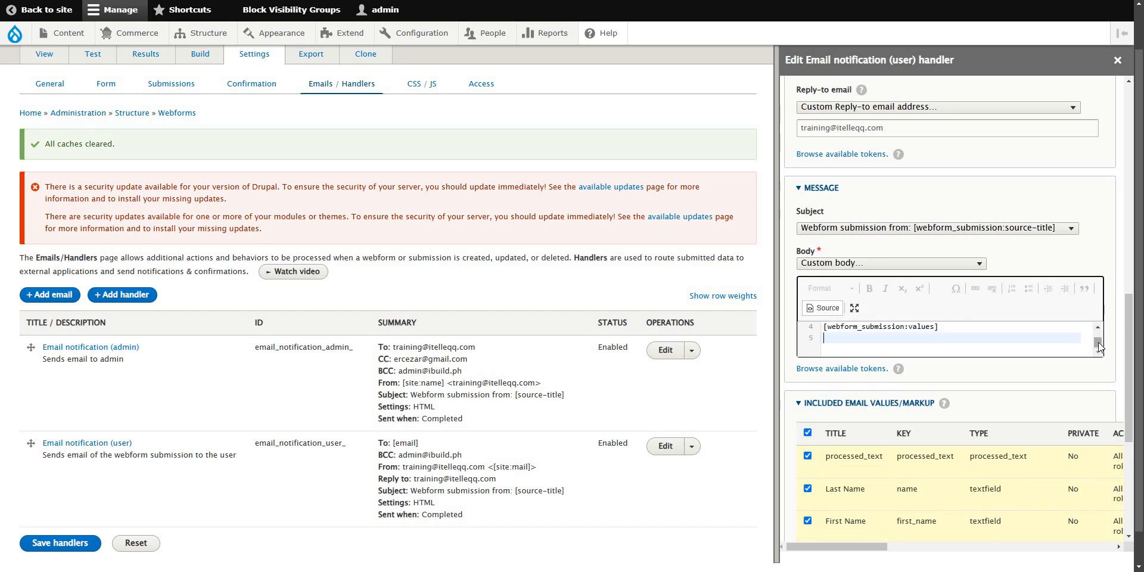
pyautogui.scroll(2, 1099, 342)
pyautogui.click(816, 333)
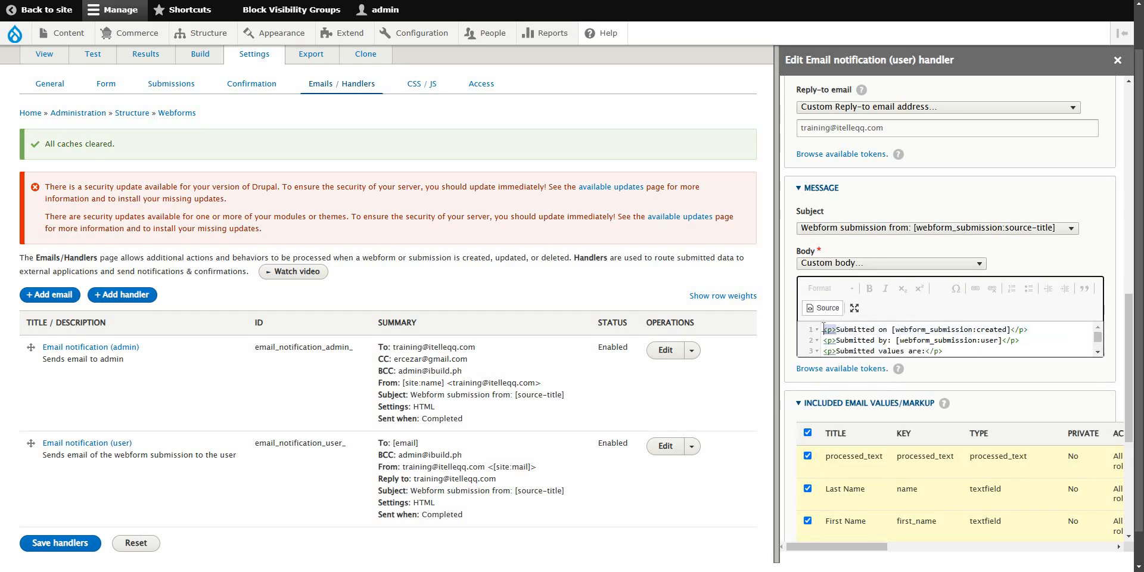
pyautogui.press('Return')
pyautogui.click(922, 326)
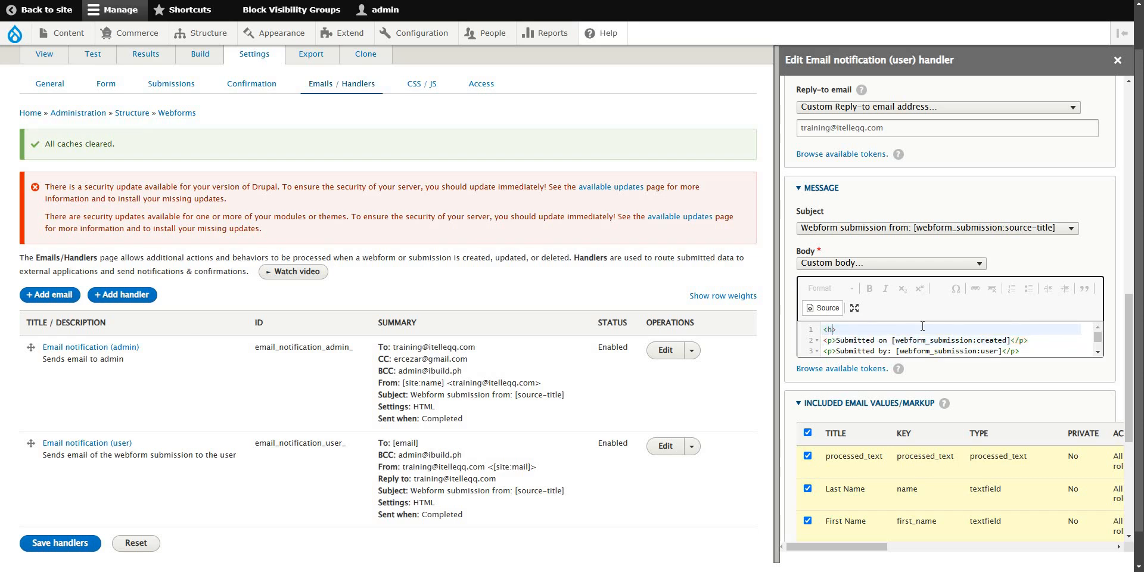
pyautogui.write('<h3>Thank you for your submission.<>')
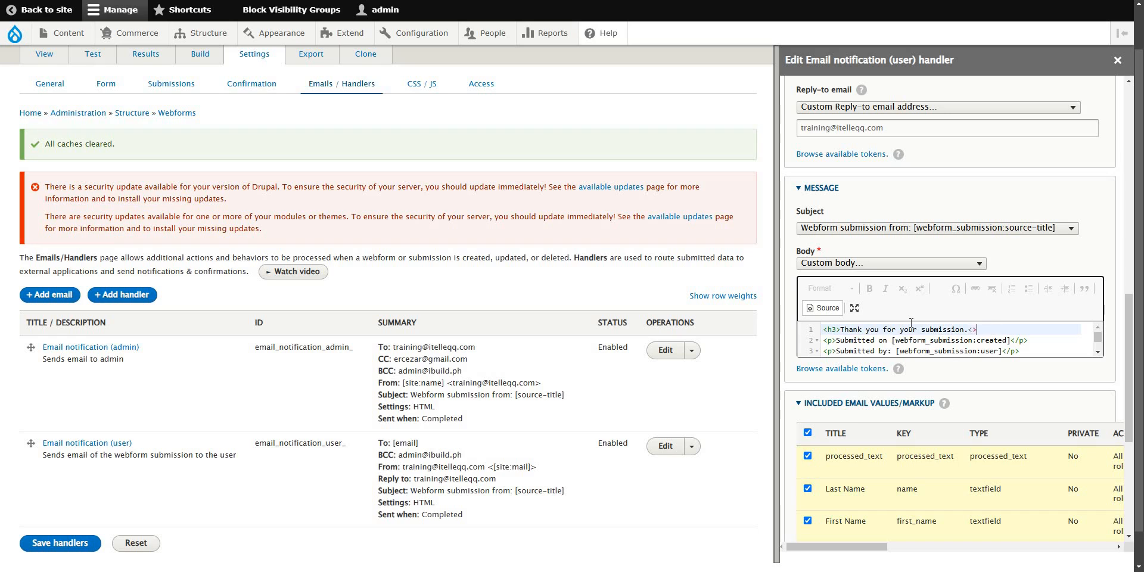
pyautogui.write('/')
pyautogui.press('Delete')
pyautogui.click(997, 332)
# Check the older email's thank-you heading, then save the user handler and the webform's handlers.
pyautogui.scroll(-2, 1016, 341)
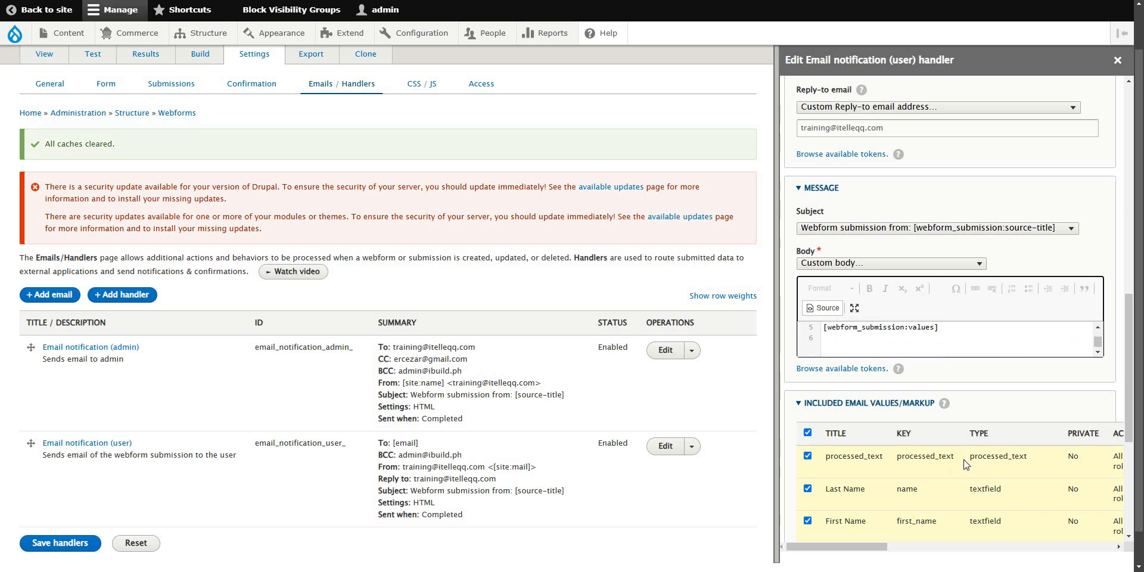
pyautogui.scroll(-5, 964, 465)
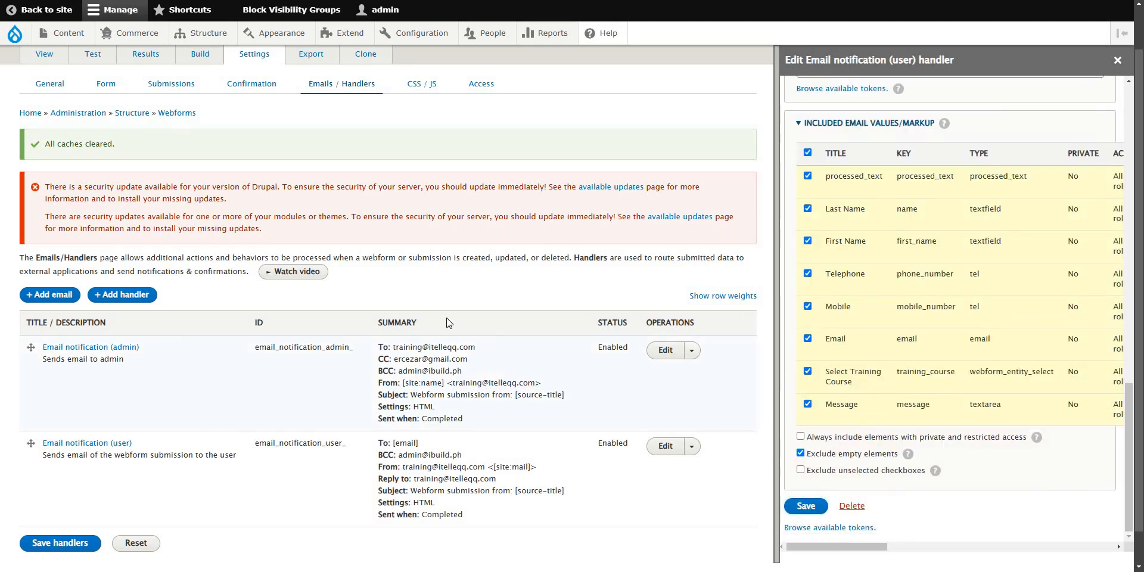
pyautogui.hotkey('alt', 'Tab')
pyautogui.moveTo(220, 183); pyautogui.dragTo(535, 336)
pyautogui.click(535, 335)
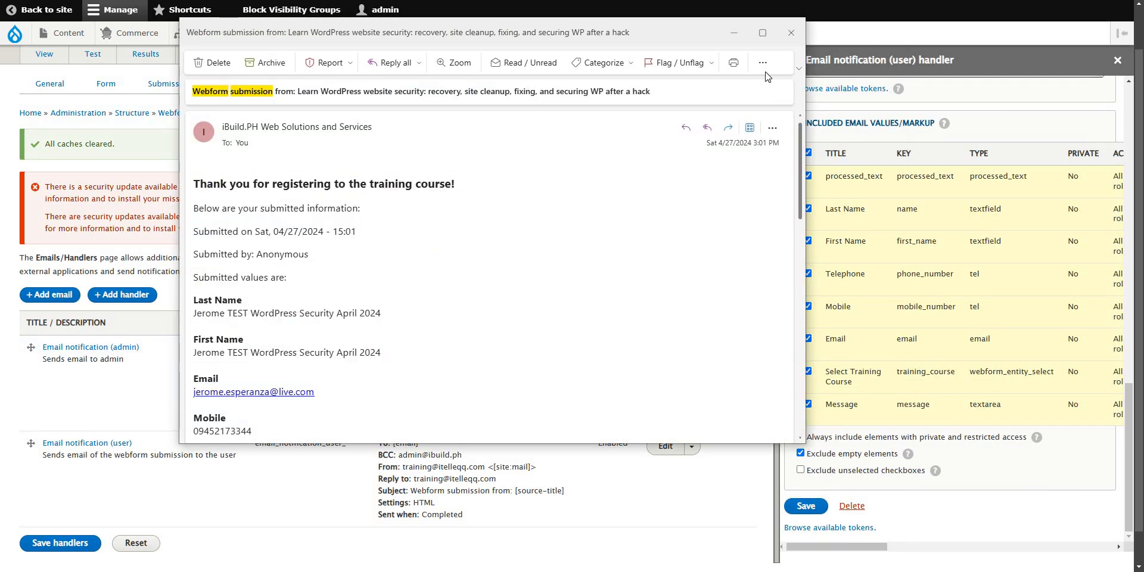
pyautogui.click(791, 33)
pyautogui.click(807, 507)
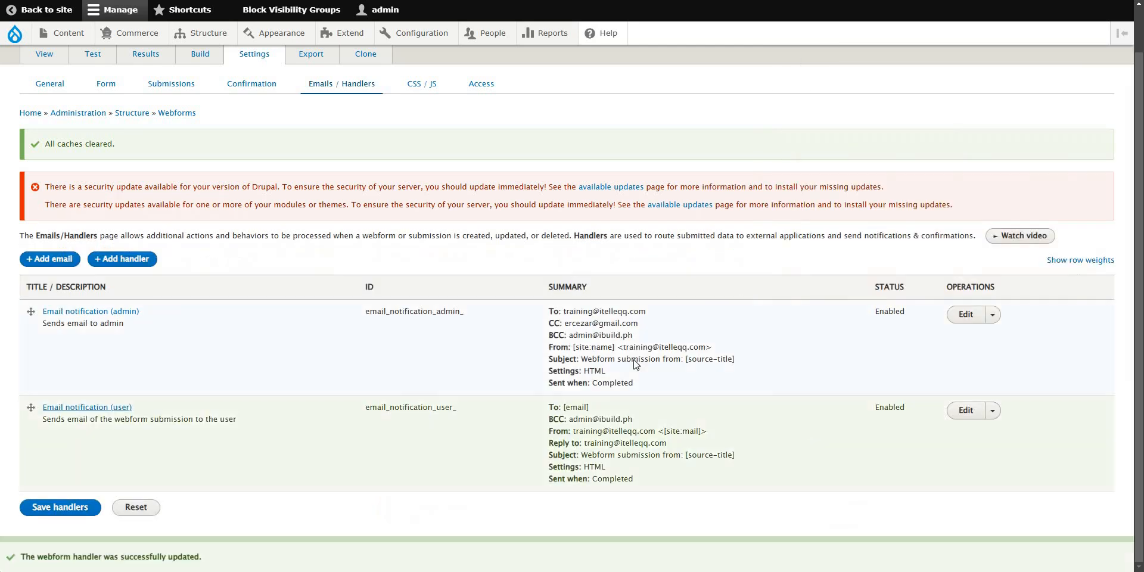
pyautogui.click(87, 509)
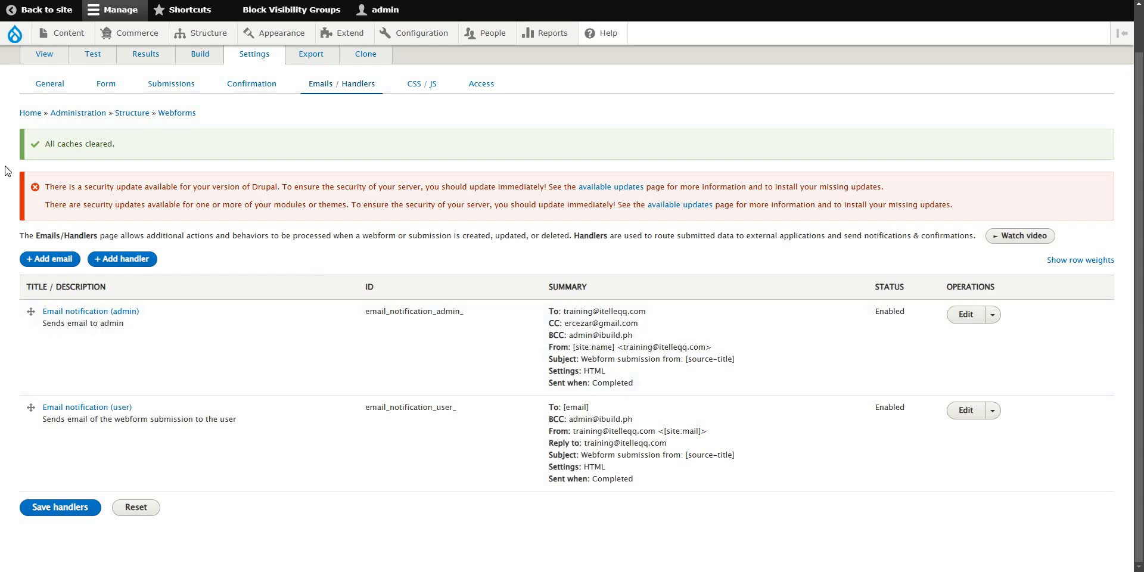
# Highlight the THEME DEBUG comments and template file-name suggestions atop the Contact Us email.
pyautogui.click(412, 131)
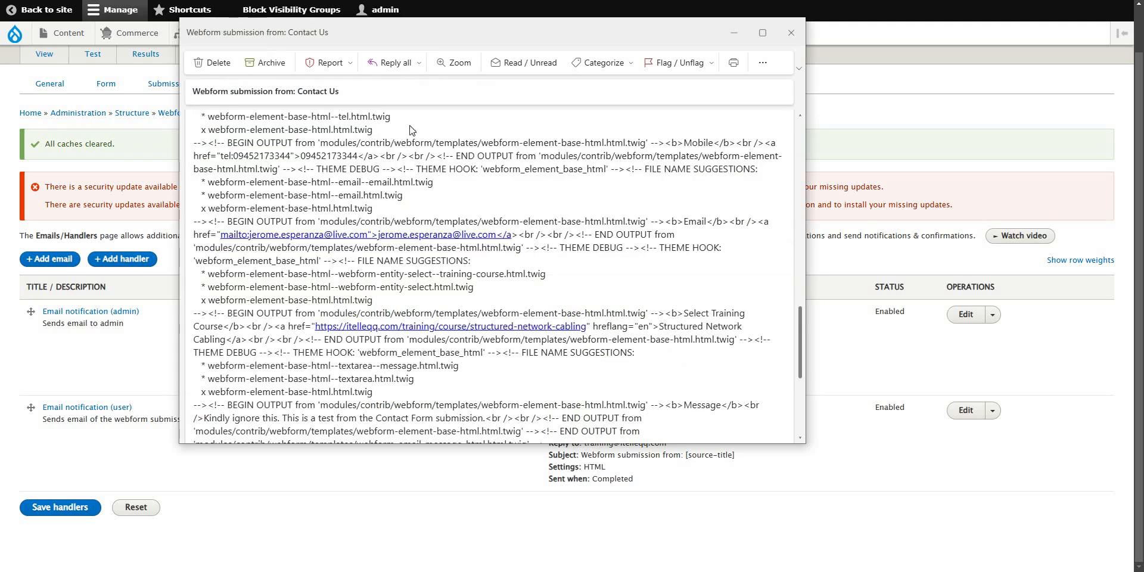
pyautogui.scroll(3, 288, 167)
pyautogui.scroll(10, 227, 145)
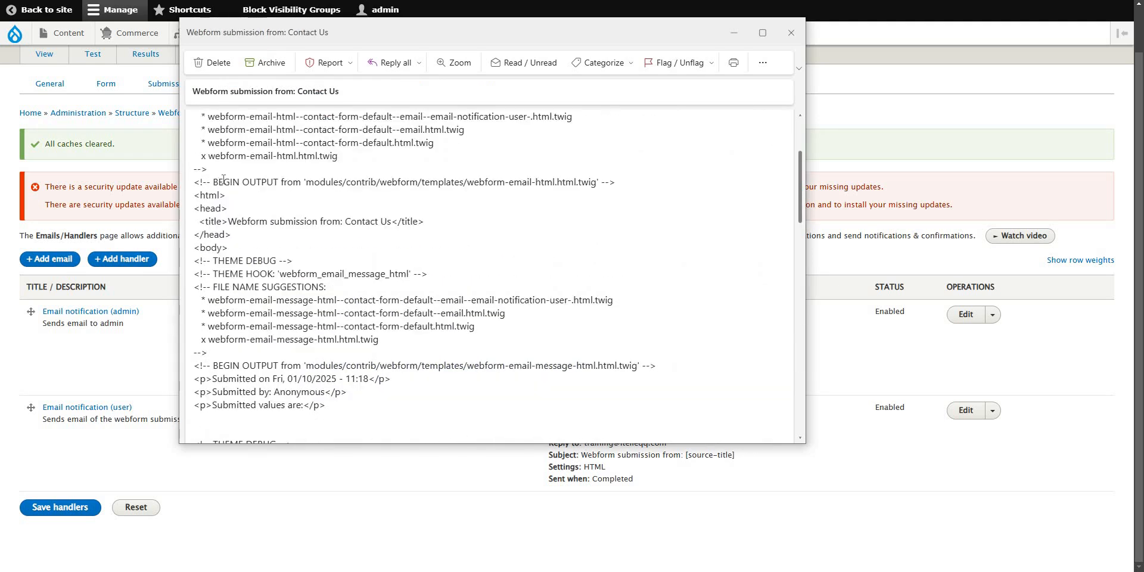
pyautogui.moveTo(195, 197); pyautogui.dragTo(386, 281)
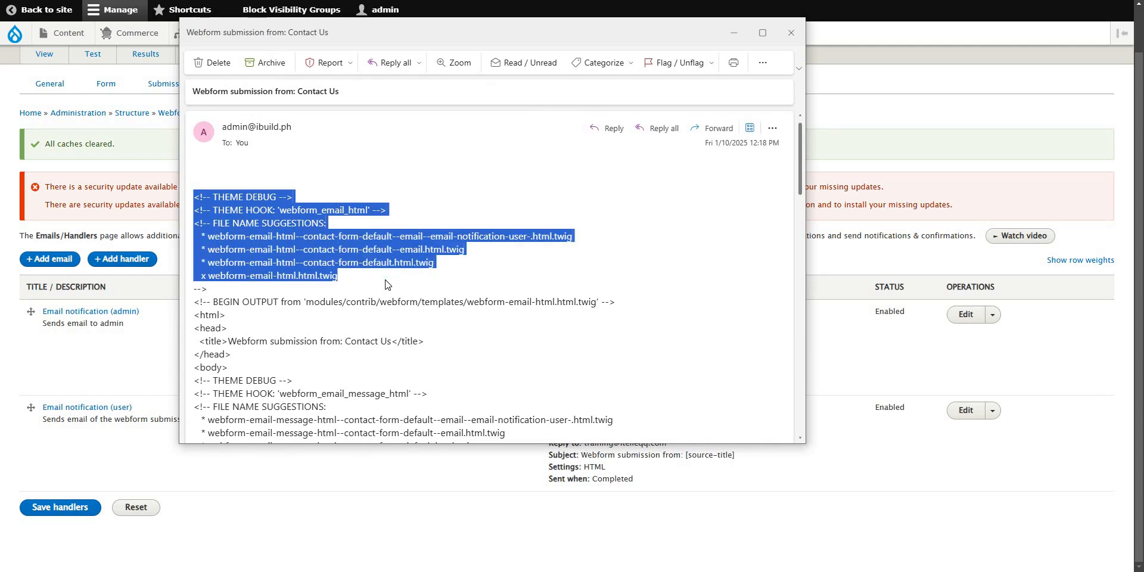
pyautogui.click(385, 284)
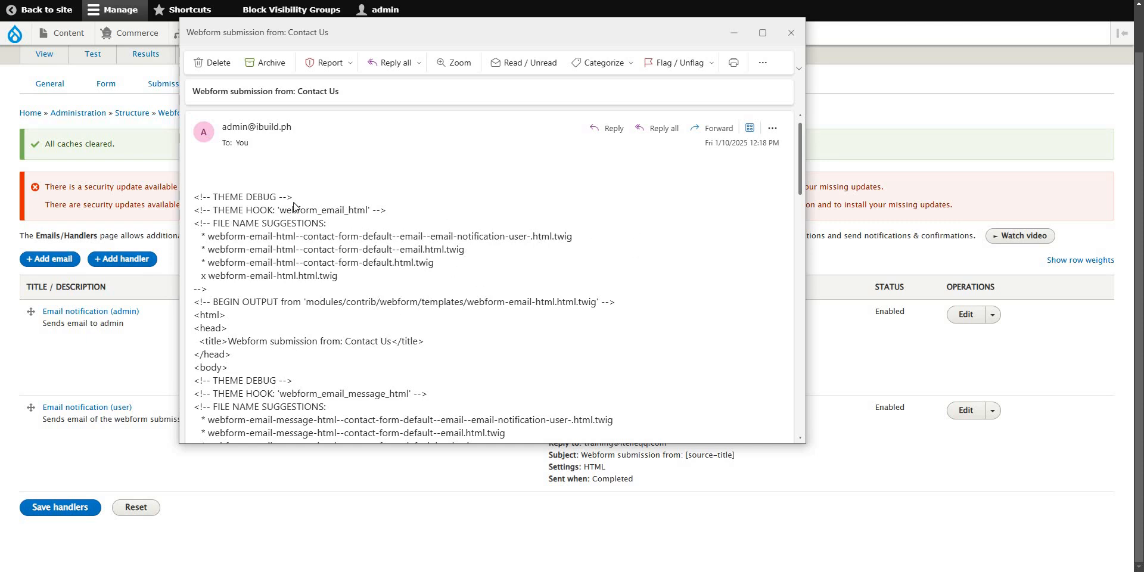
pyautogui.moveTo(224, 197); pyautogui.dragTo(263, 251)
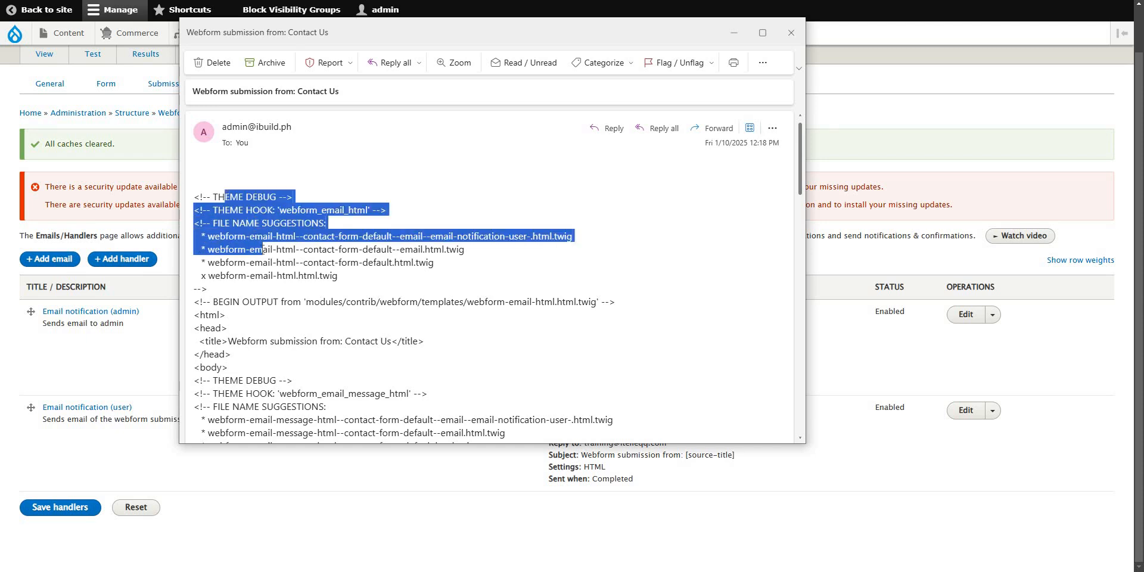
pyautogui.click(370, 276)
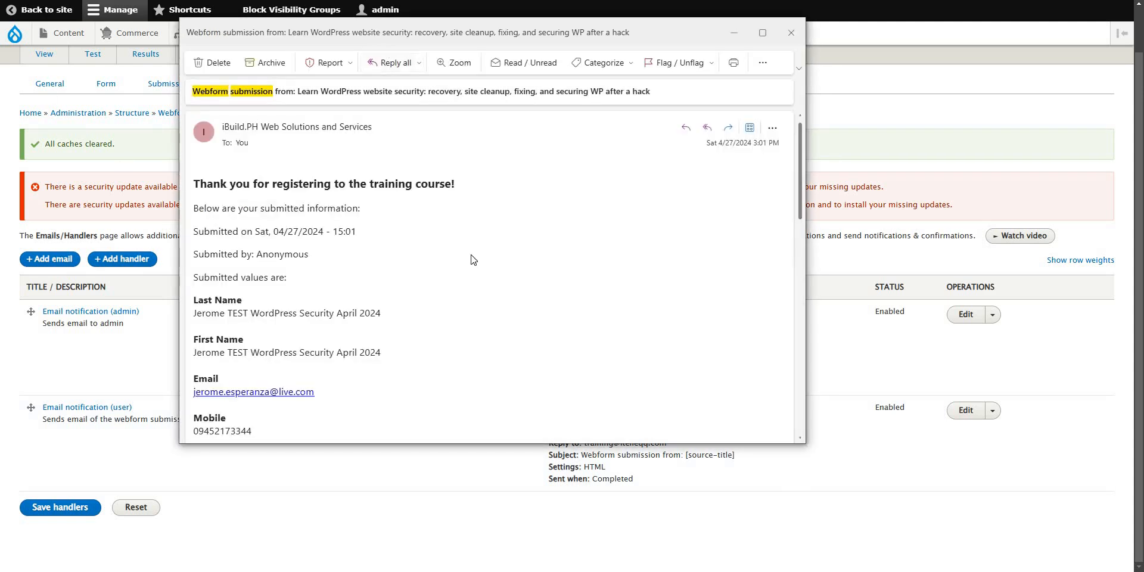
# Select the subject line of the older Learn WordPress submission email.
pyautogui.scroll(-3, 474, 256)
pyautogui.scroll(3, 416, 217)
pyautogui.moveTo(205, 91); pyautogui.dragTo(463, 91)
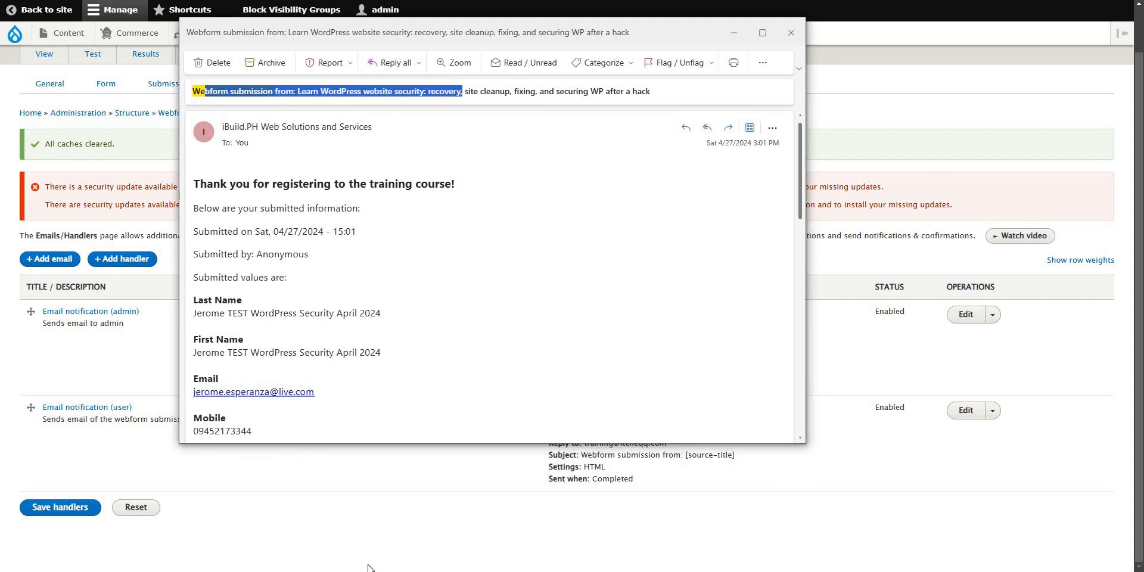